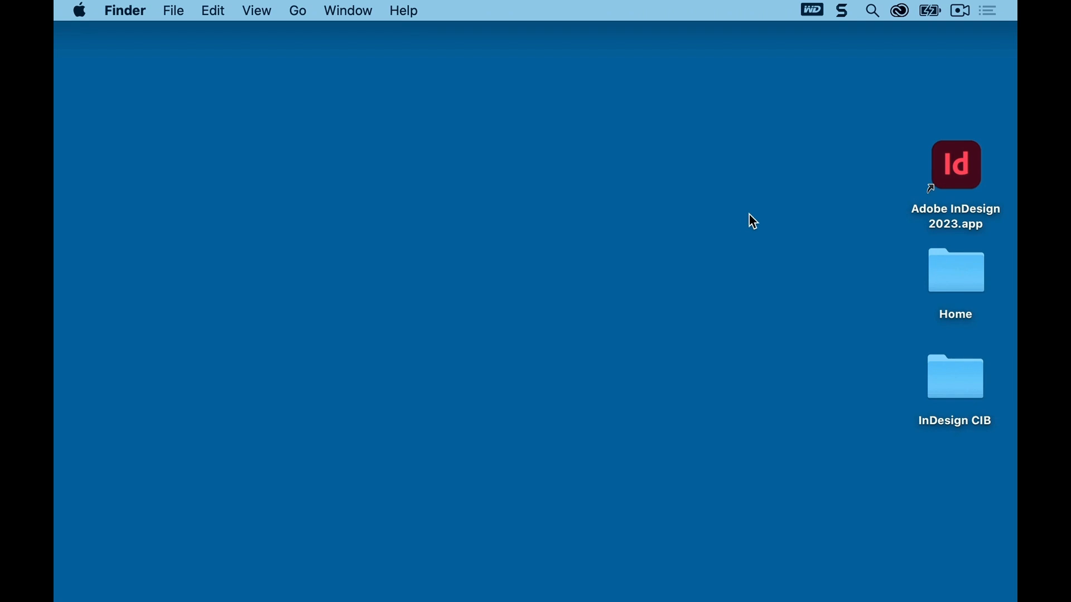
Step: Launch InDesign and open 05_Start.indd from the Lesson05 folder
double_click(953, 175)
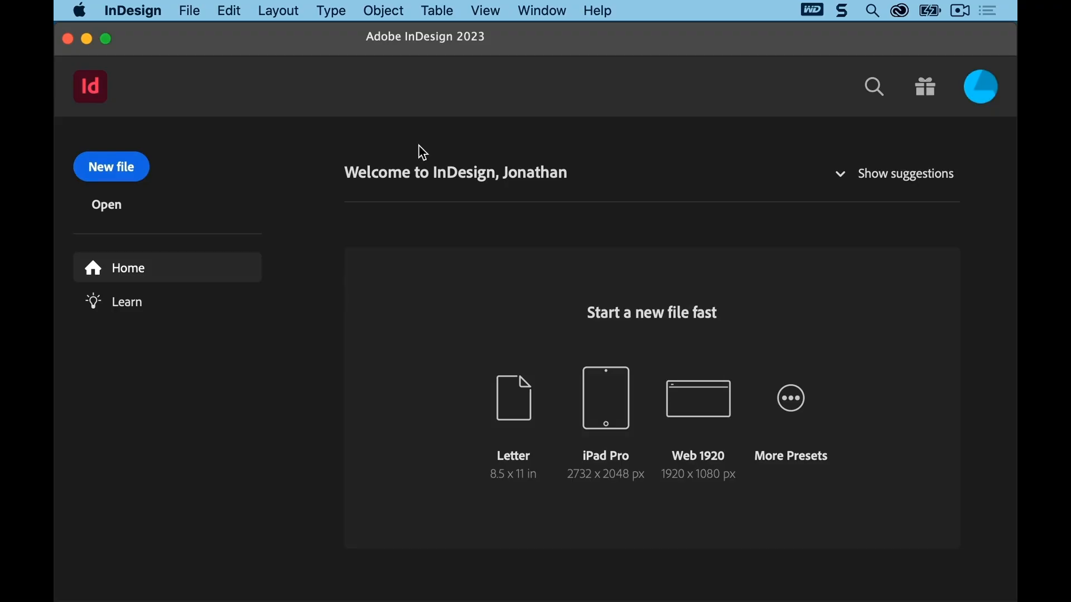
click(108, 207)
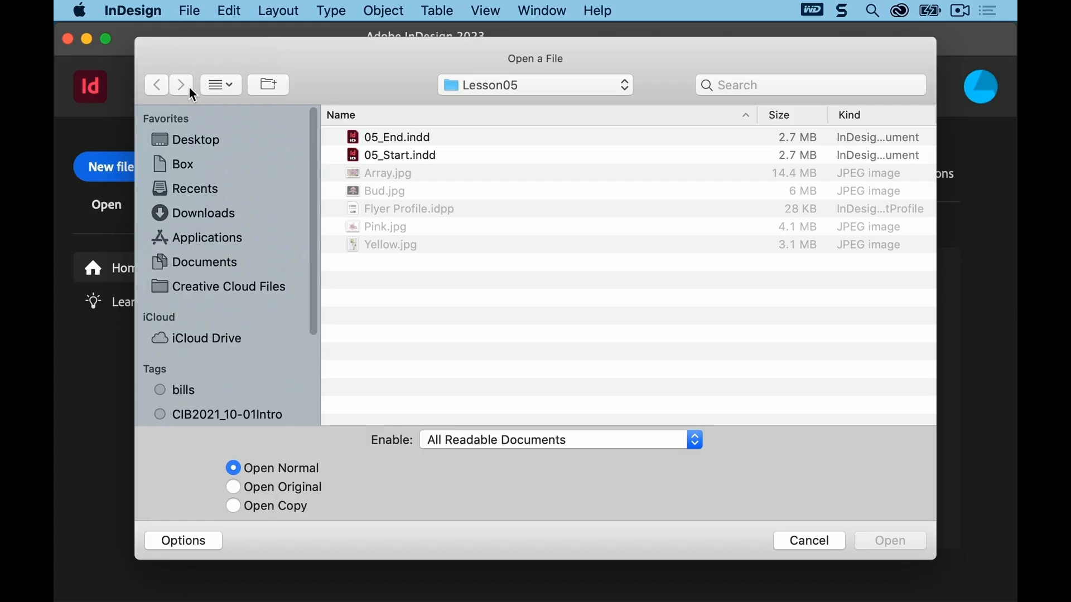
click(191, 11)
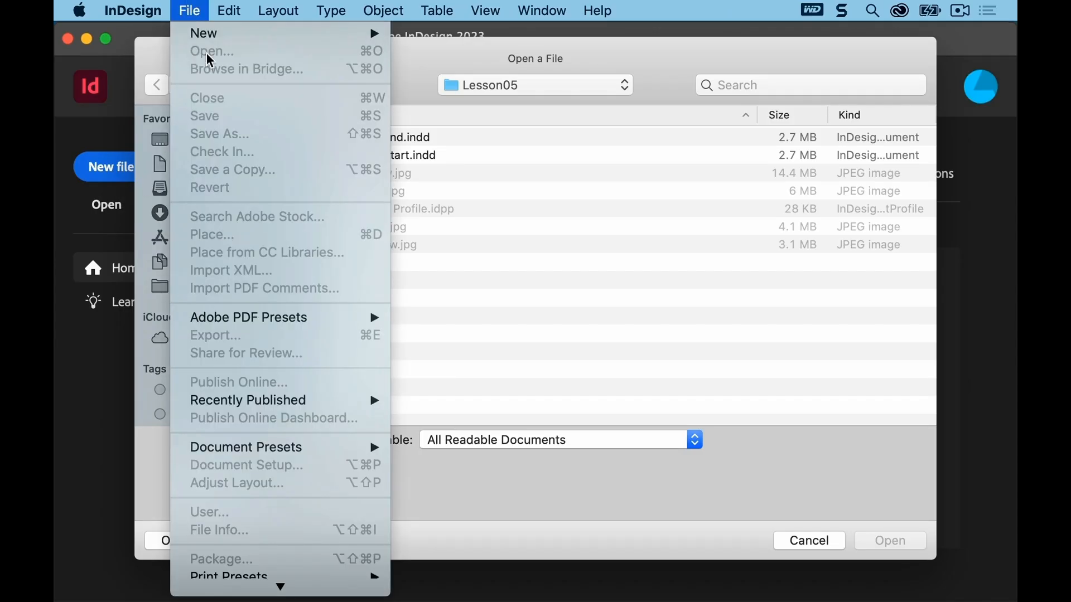
click(433, 68)
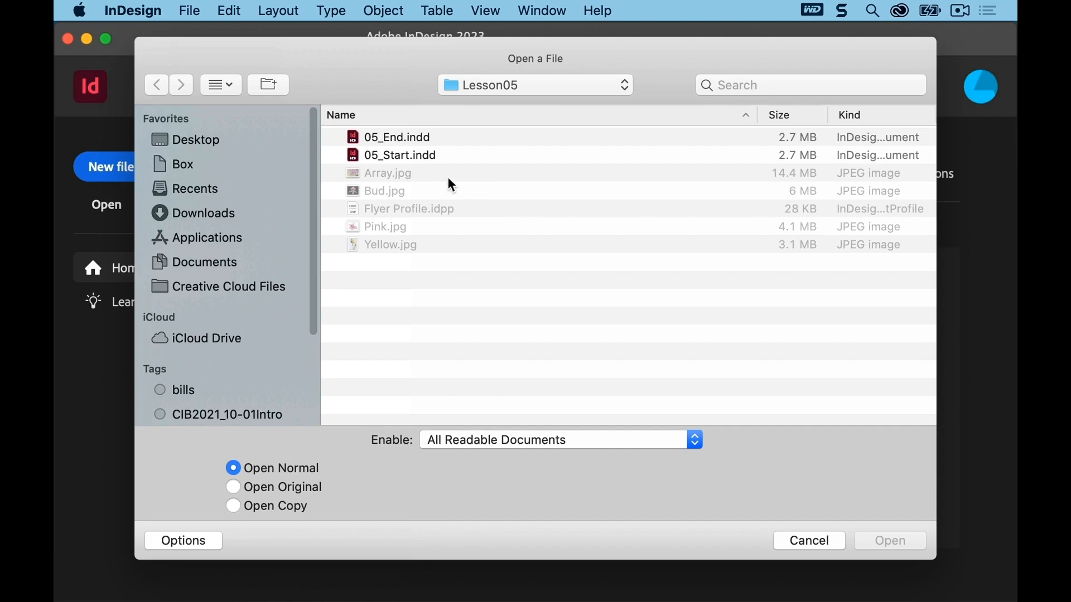
click(417, 158)
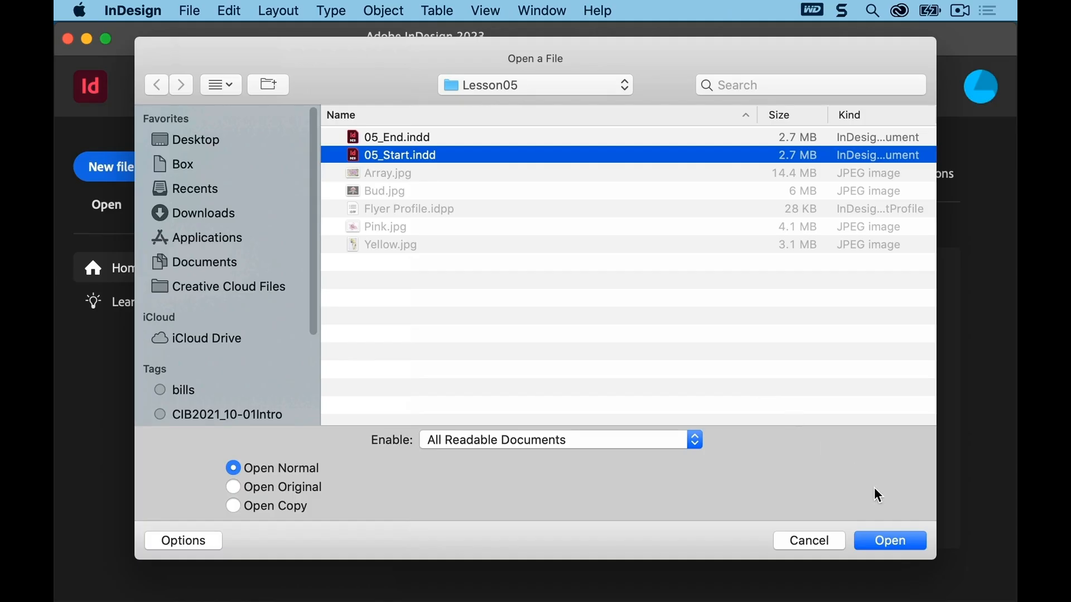
click(891, 545)
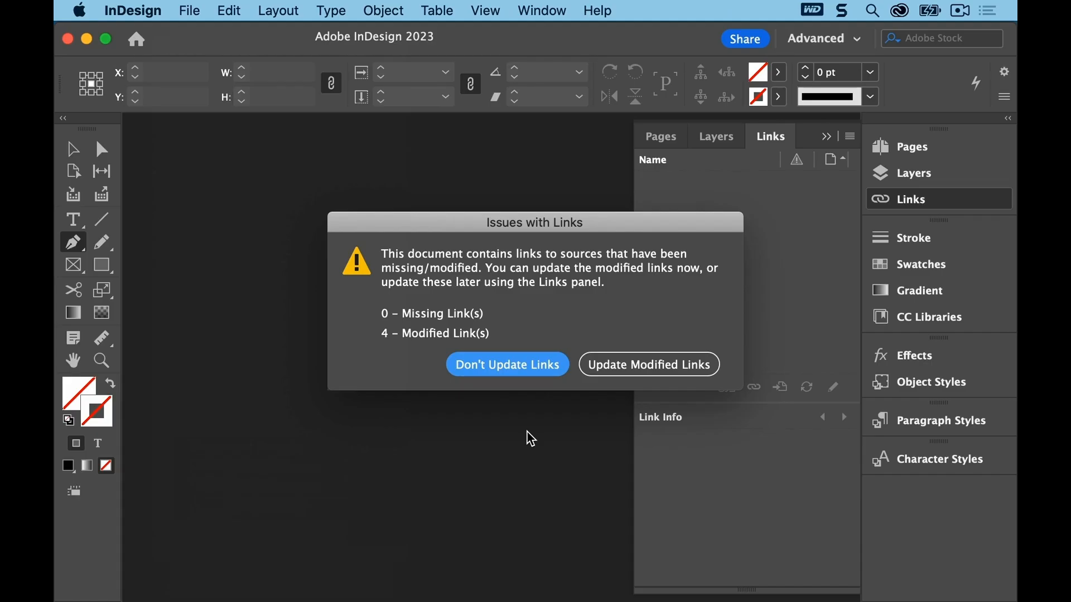
Step: Update the document's modified links and collapse the Links panel
click(595, 366)
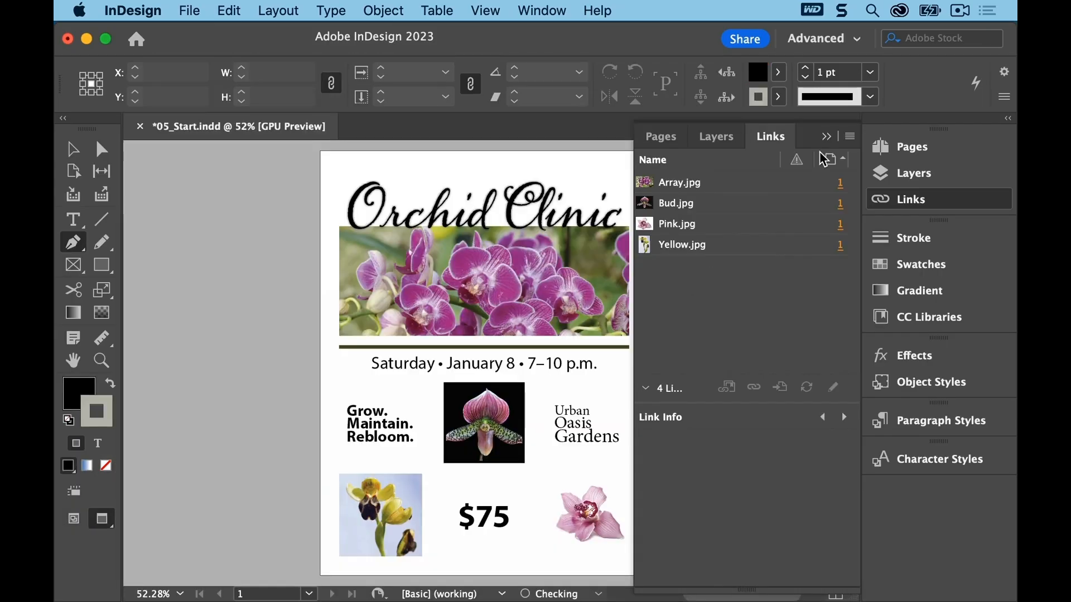
click(826, 136)
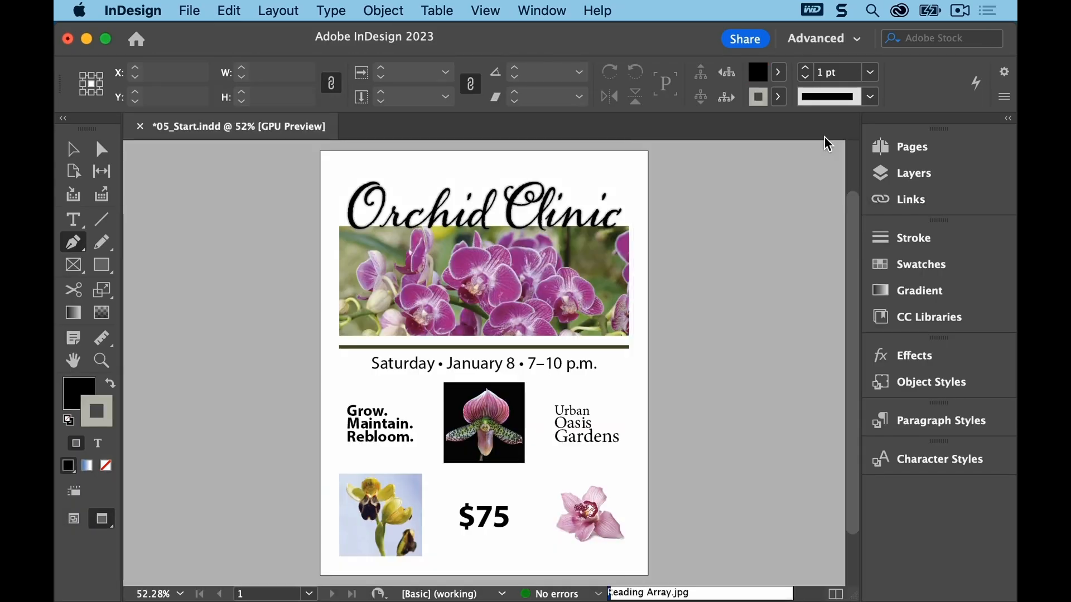
Step: Save the document as 05_Color.indd in the Lesson05 folder
click(189, 10)
click(216, 134)
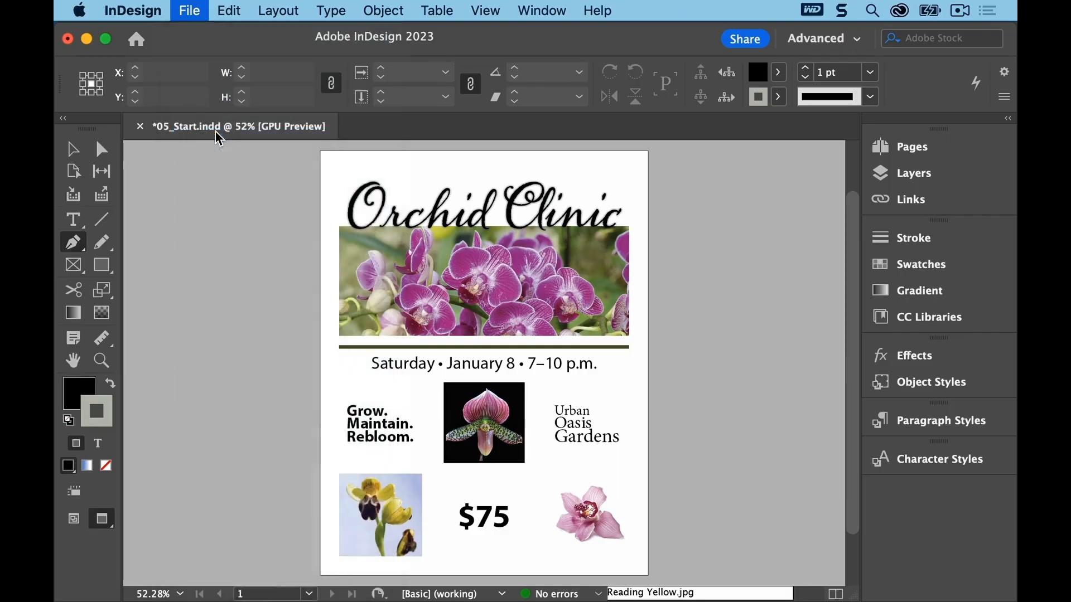
click(506, 78)
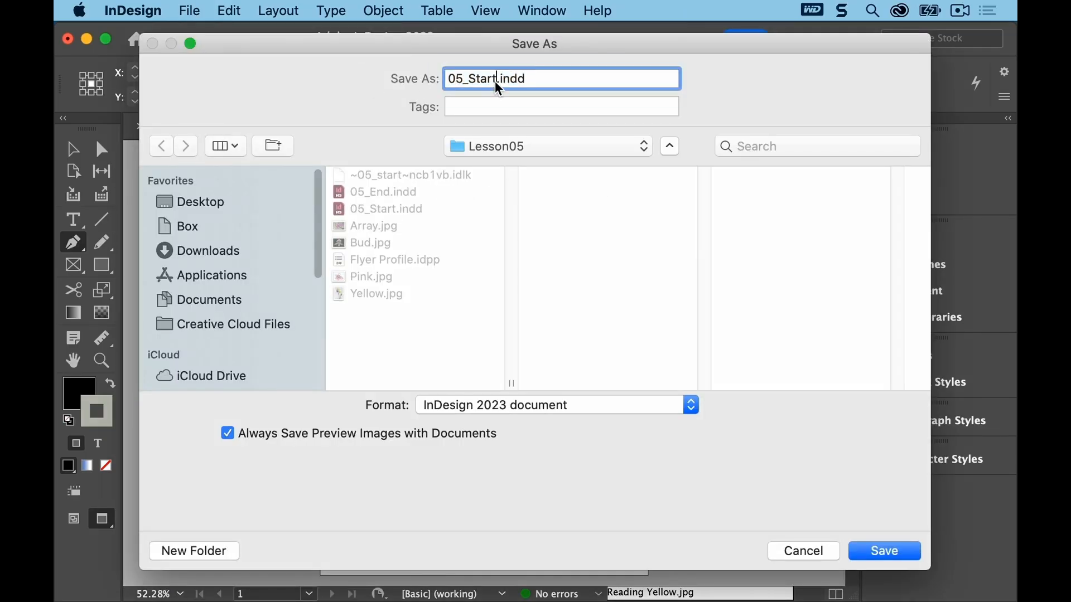
key(BackSpace)
key(BackSpace)
key(BackSpace)
key(BackSpace)
key(BackSpace)
text(Color)
click(876, 550)
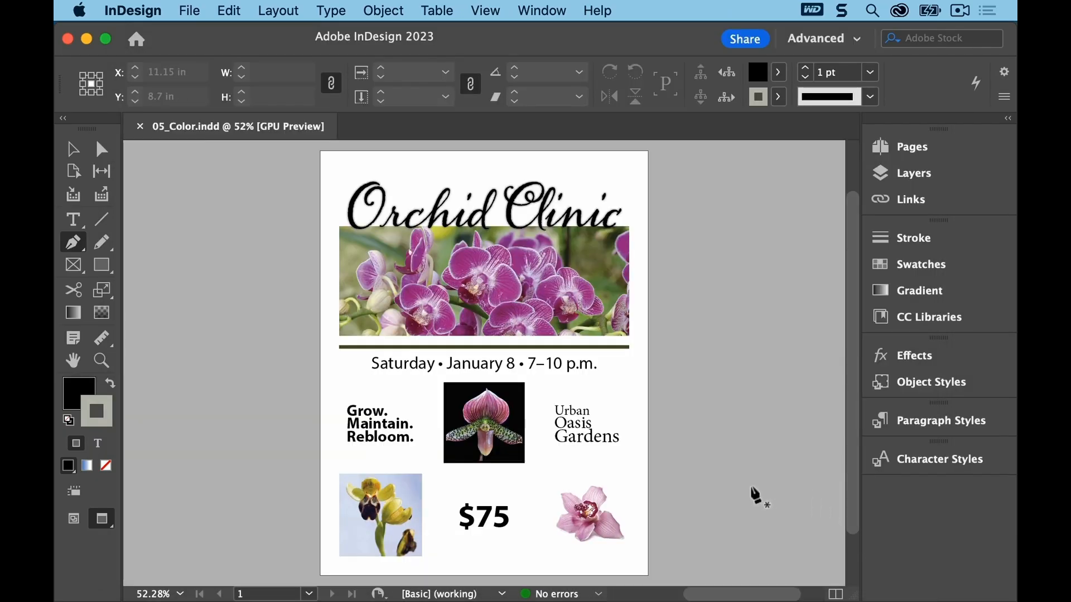
Step: Choose the Selection tool and switch to the Advanced workspace, then reset it
click(73, 149)
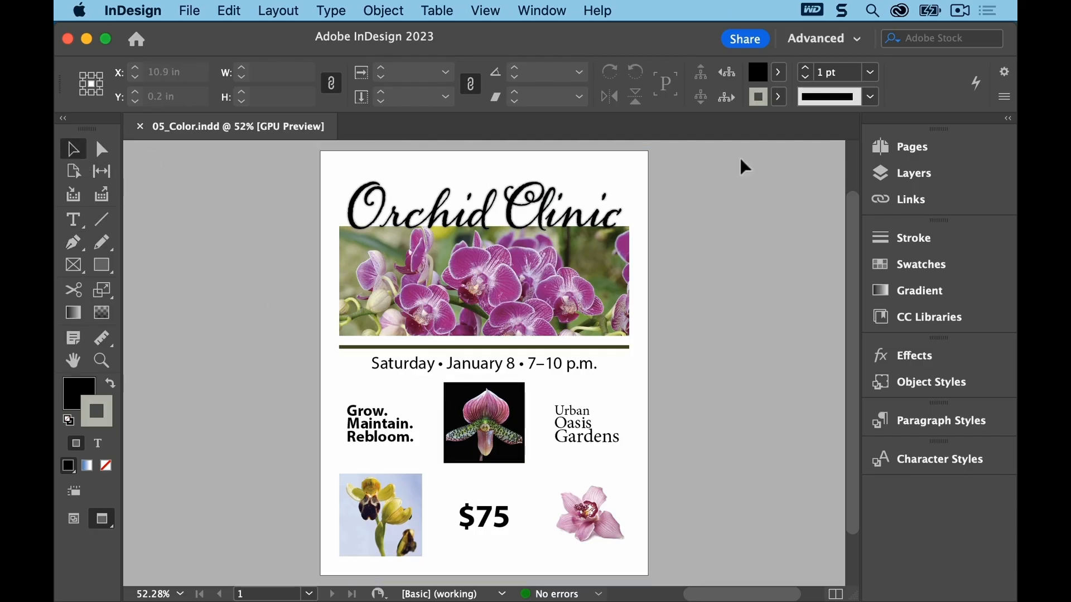
click(544, 10)
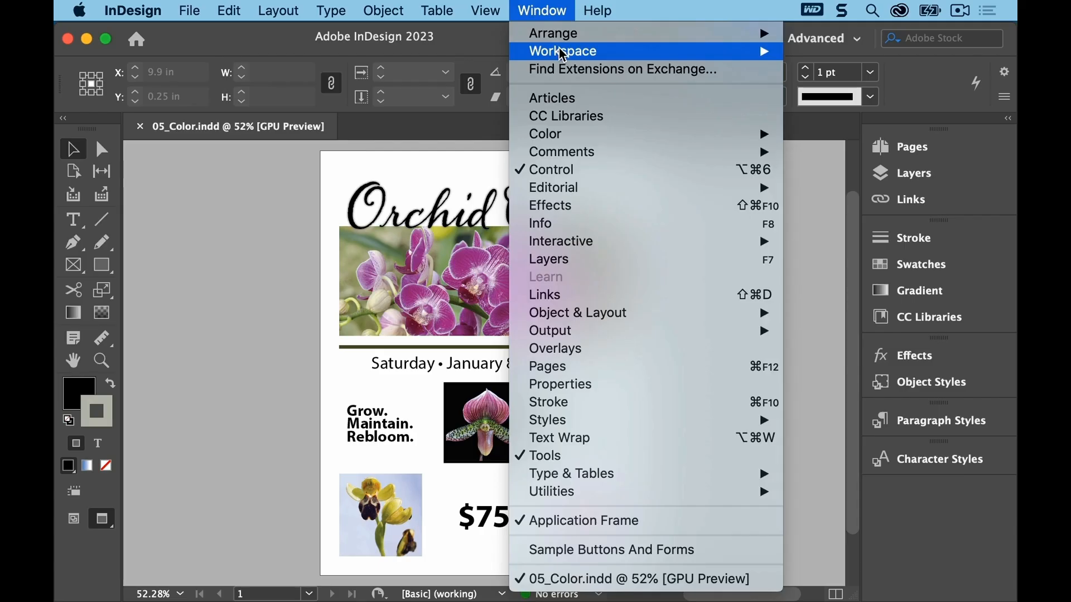
mouse_move(563, 52)
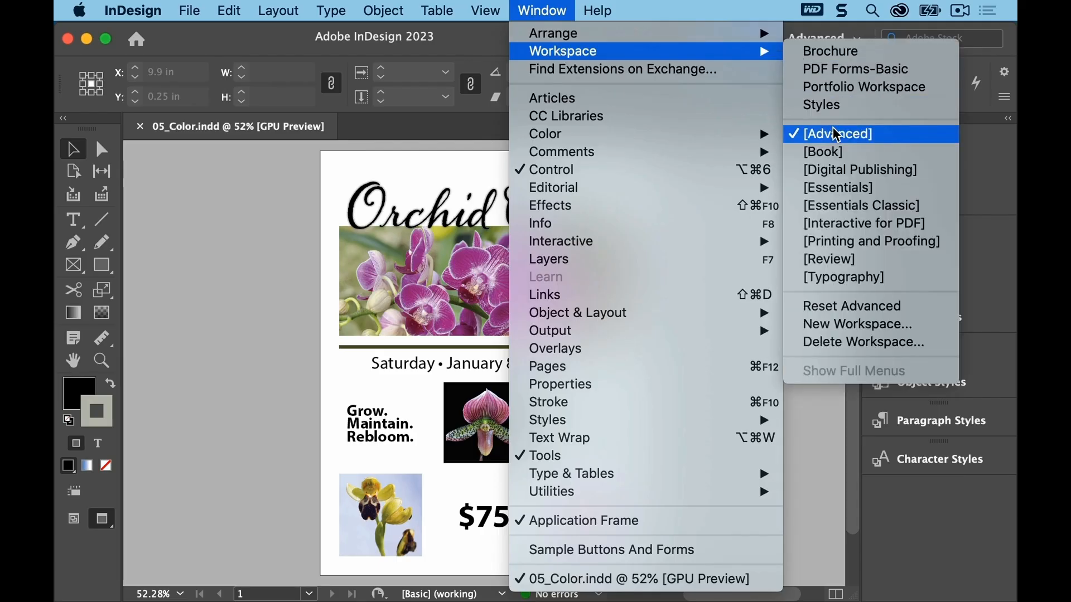
click(837, 134)
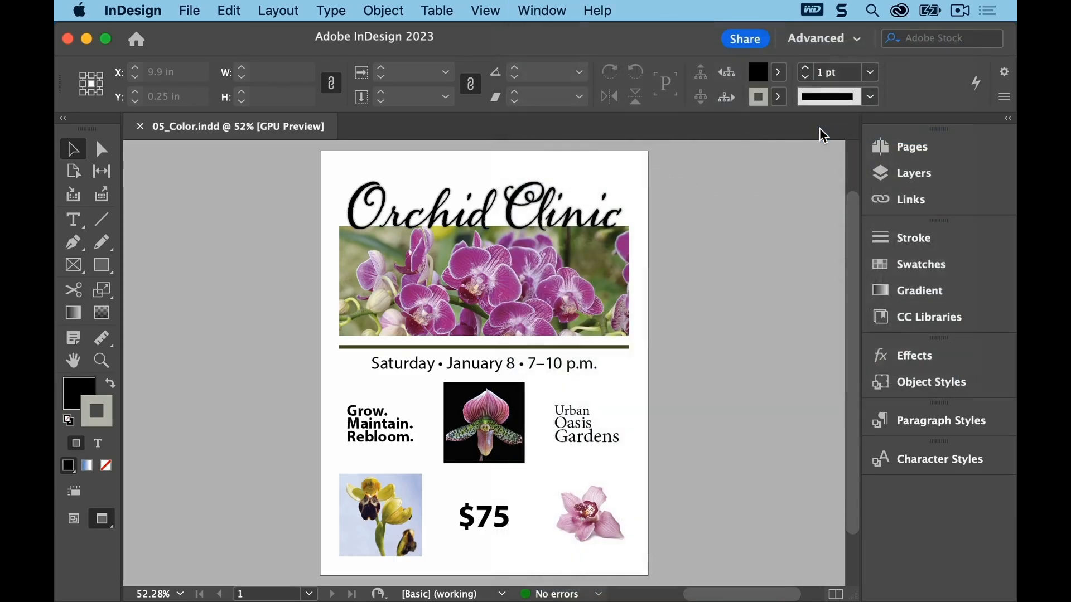
click(559, 9)
mouse_move(582, 53)
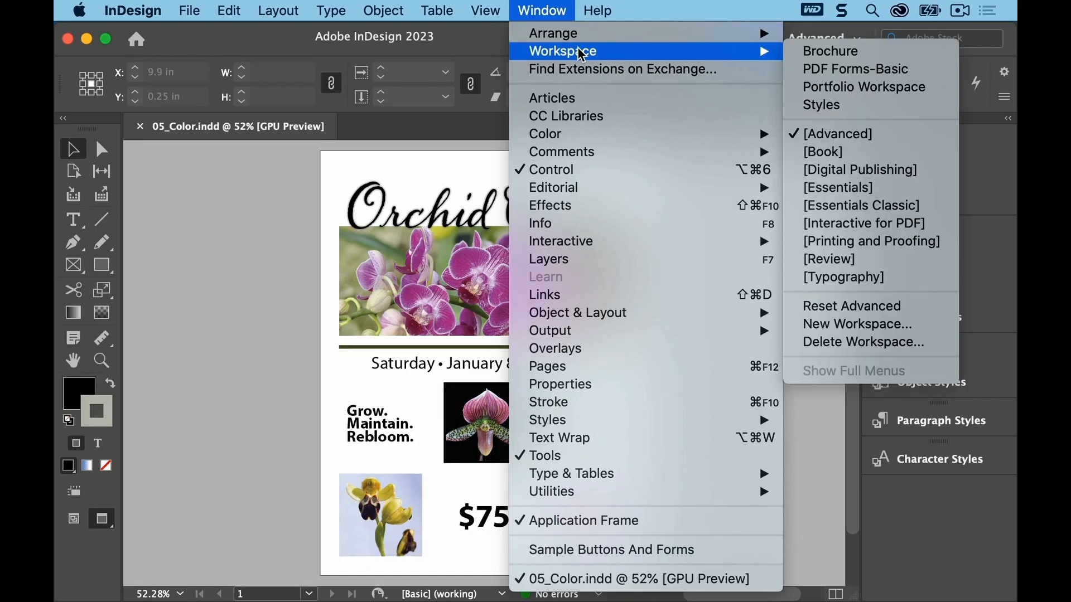
click(913, 307)
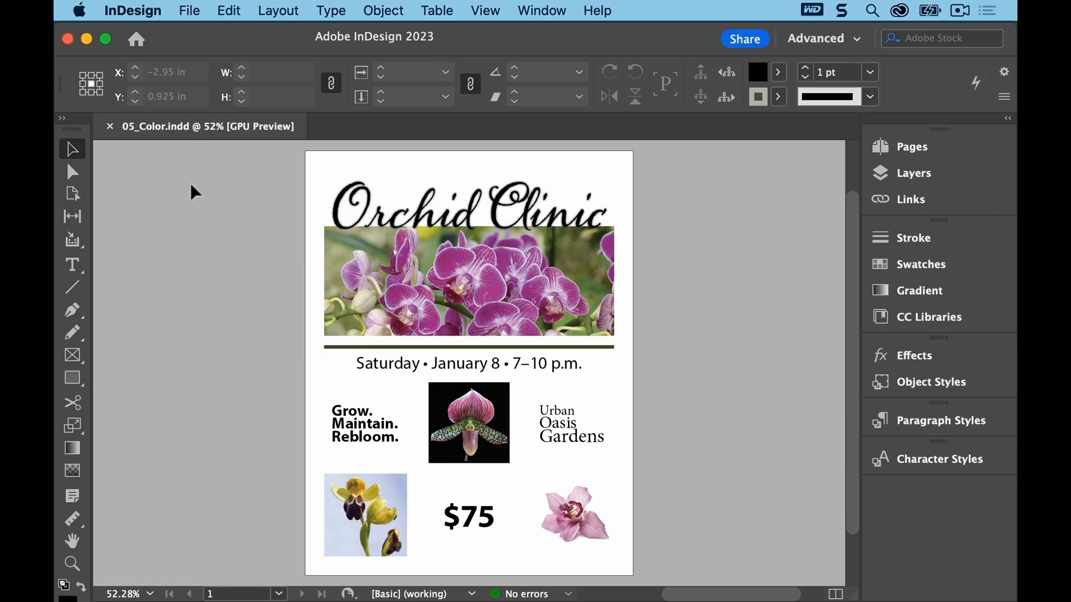
Step: Open 05_End.indd with its modified links updated for reference, then return to the 05_Color document
click(189, 12)
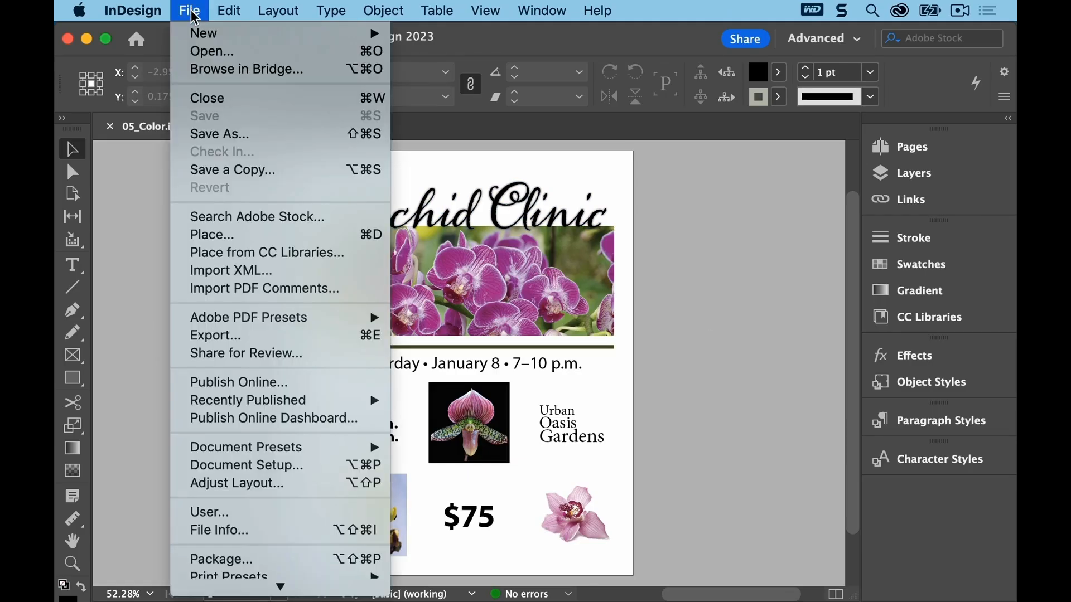
click(204, 51)
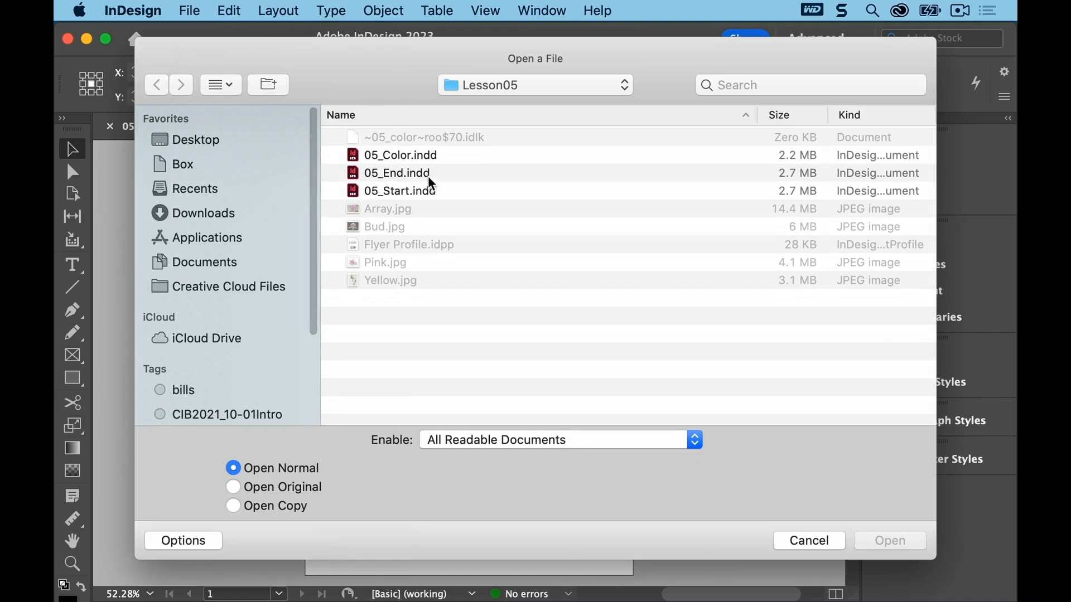
click(432, 180)
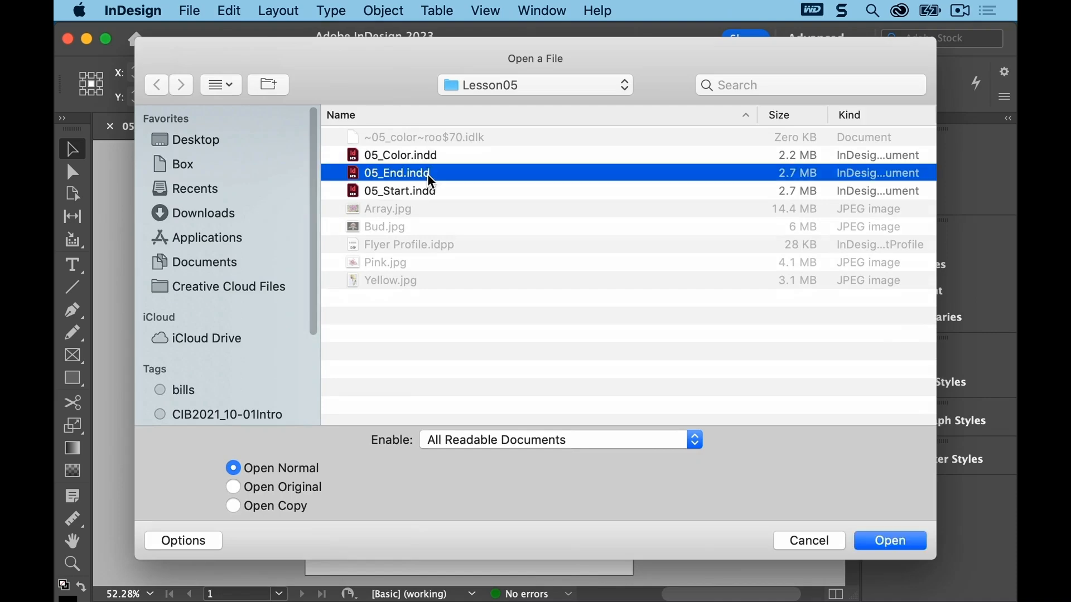
click(882, 542)
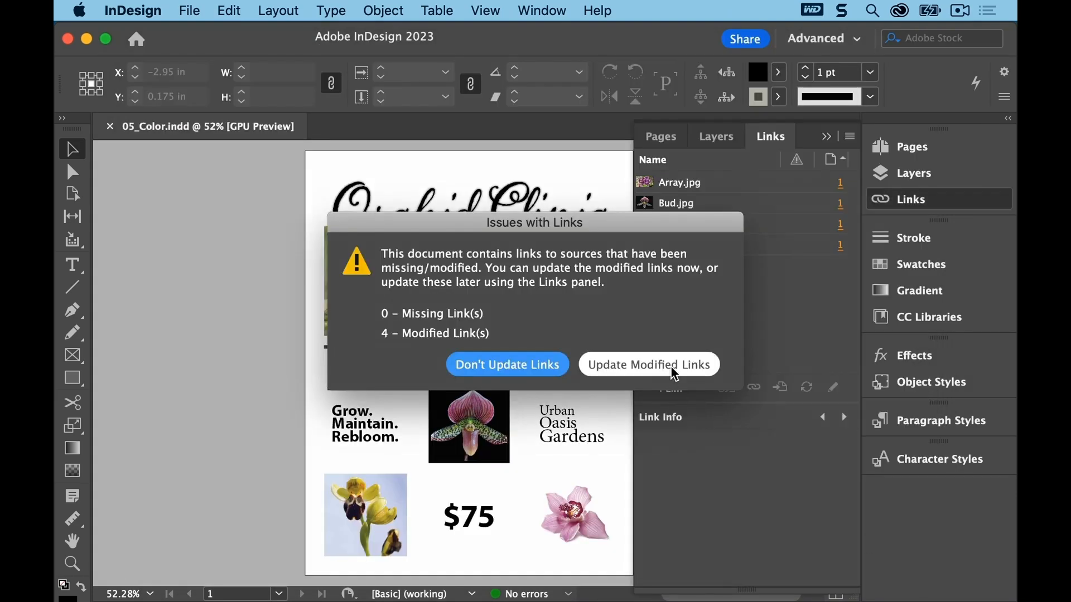
click(675, 372)
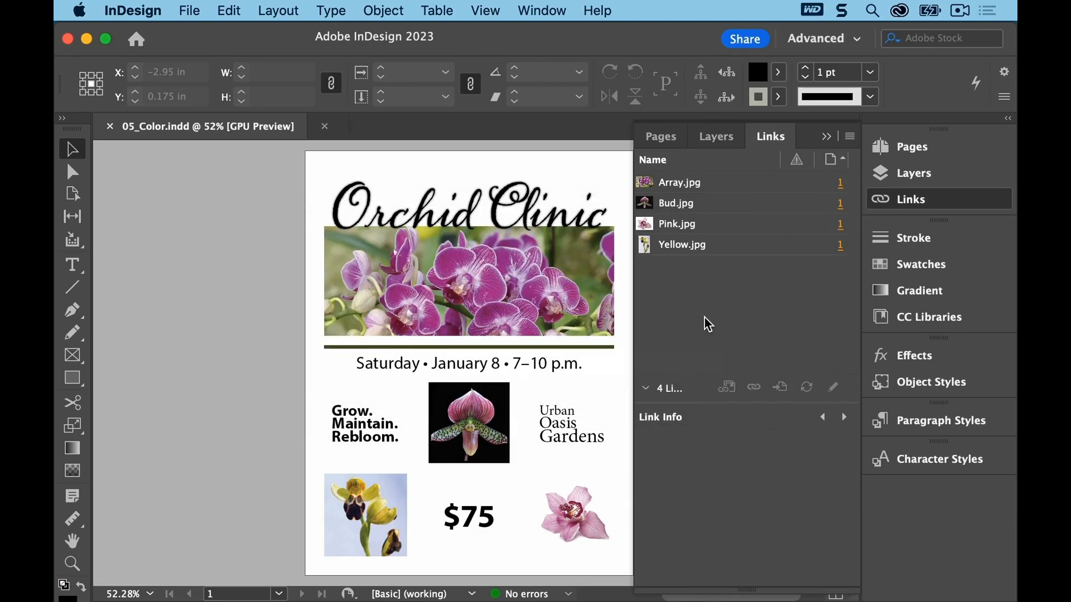
click(829, 134)
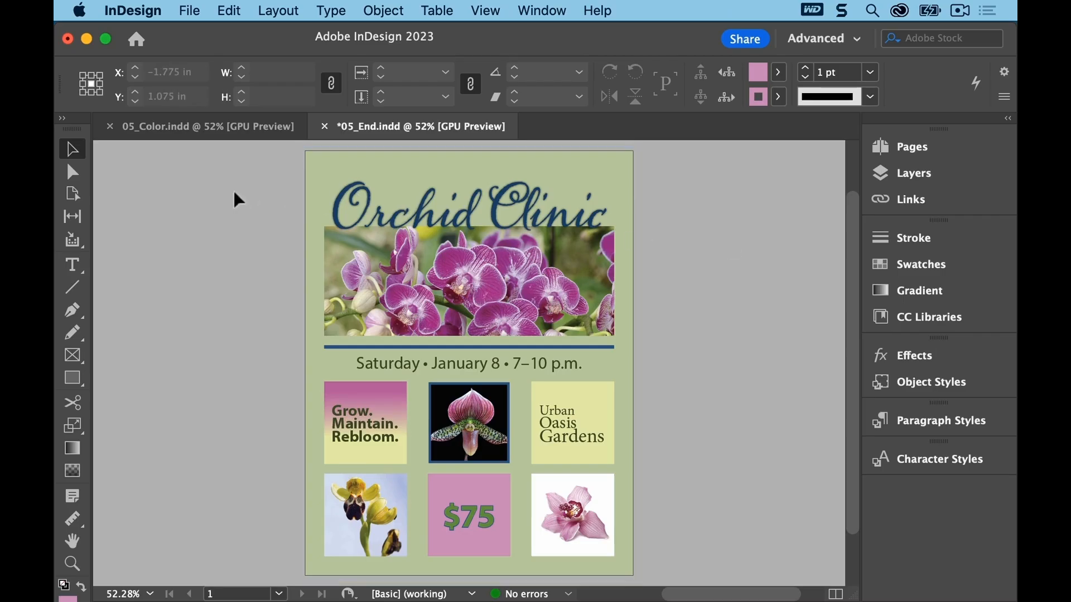
click(216, 134)
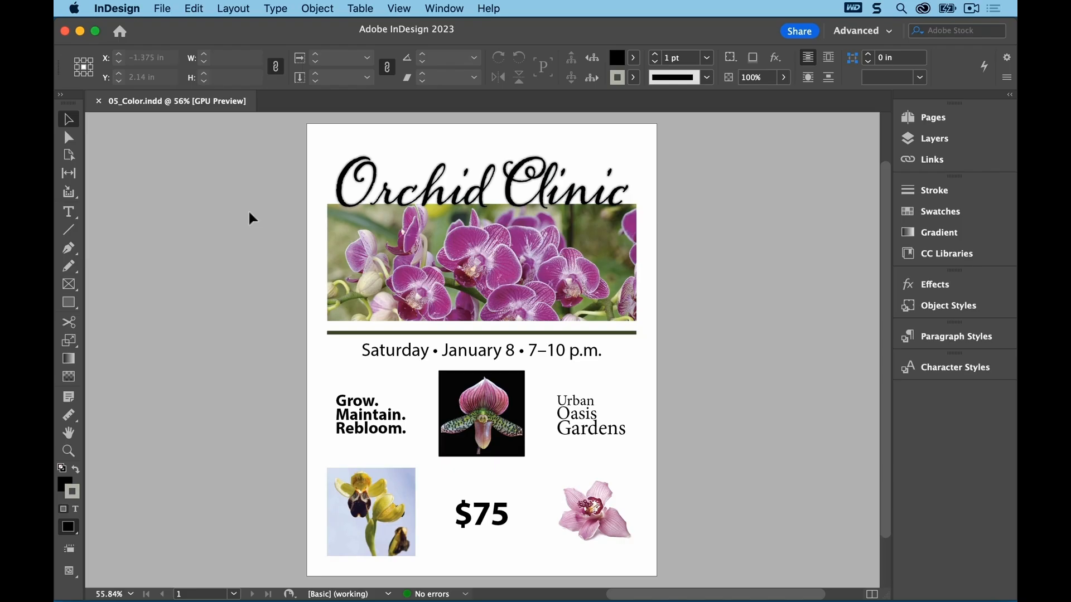
Step: Set the display performance to Fast Display
click(401, 10)
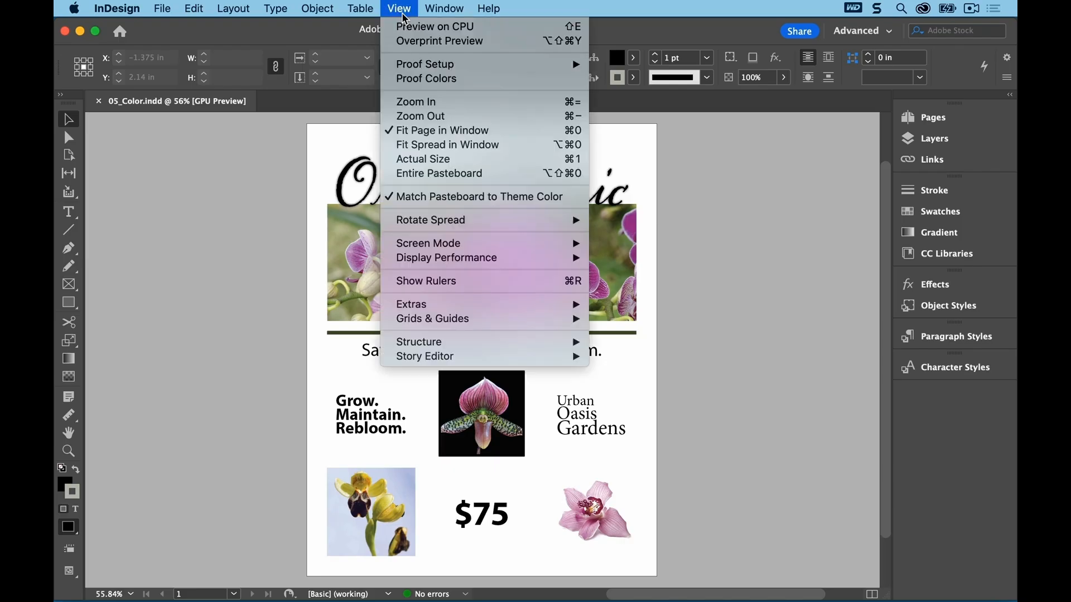
mouse_move(480, 260)
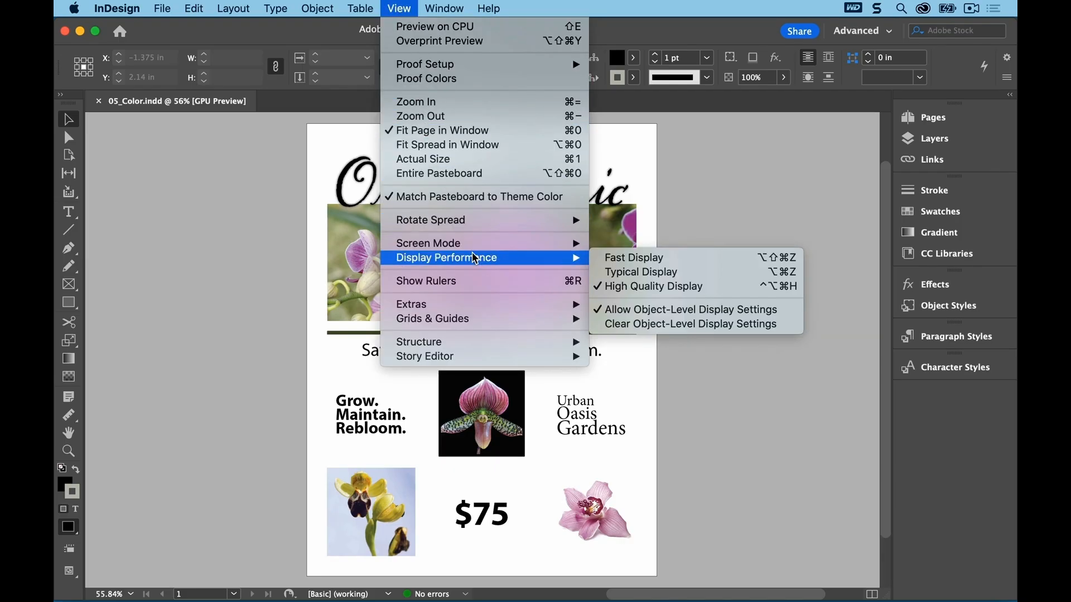
click(609, 261)
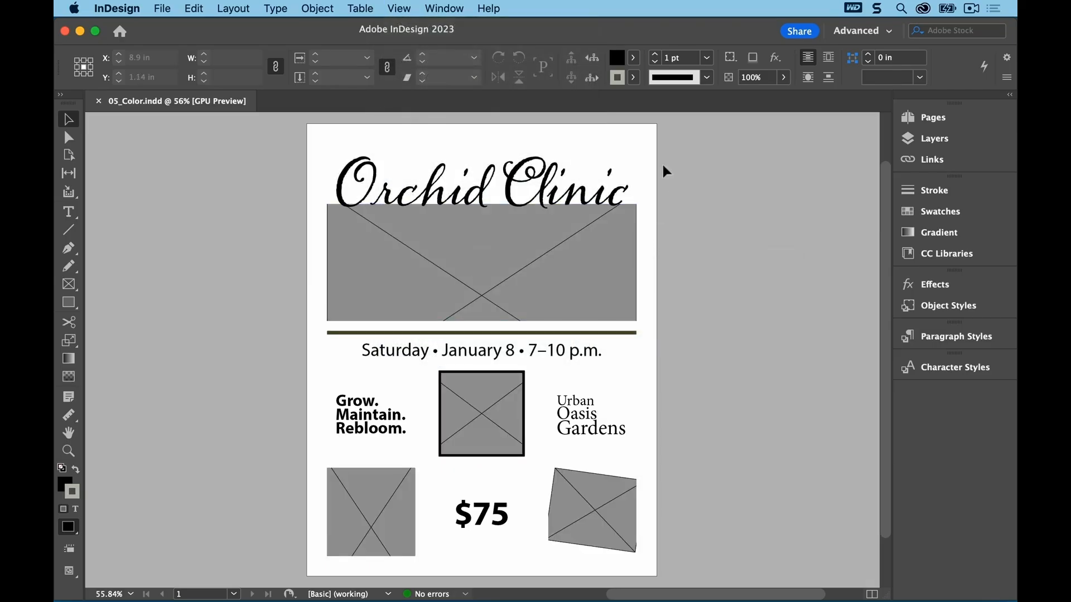
Step: Set the display performance to Typical Display
click(408, 8)
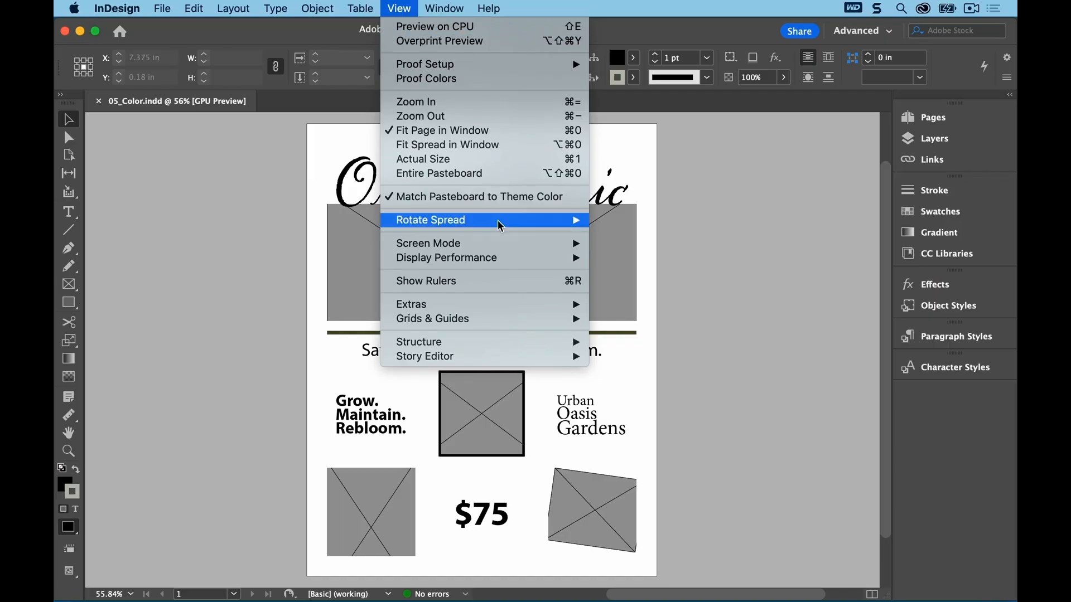
mouse_move(523, 266)
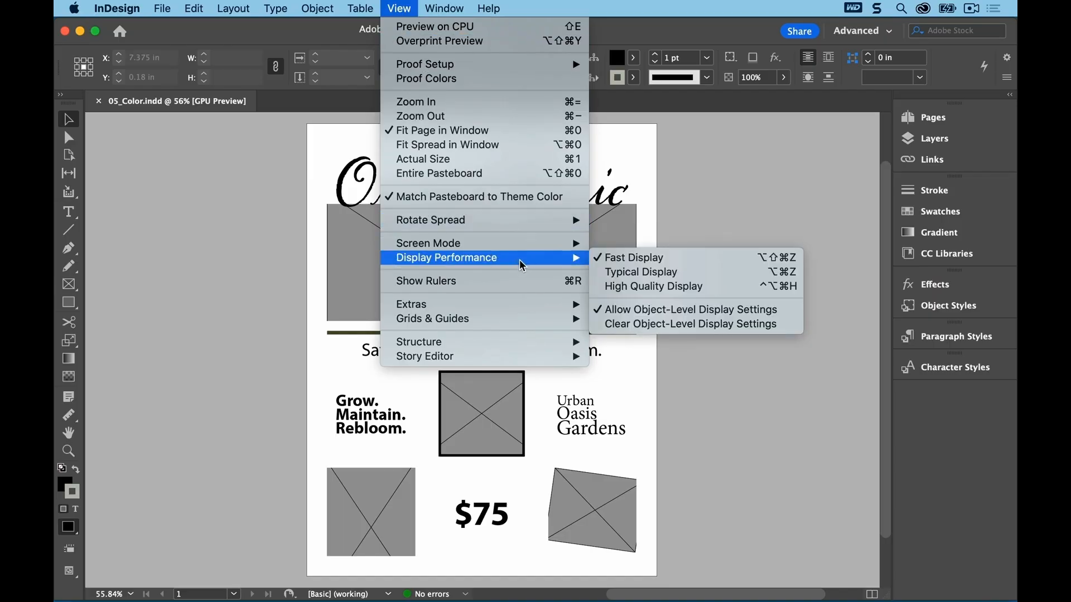
click(696, 273)
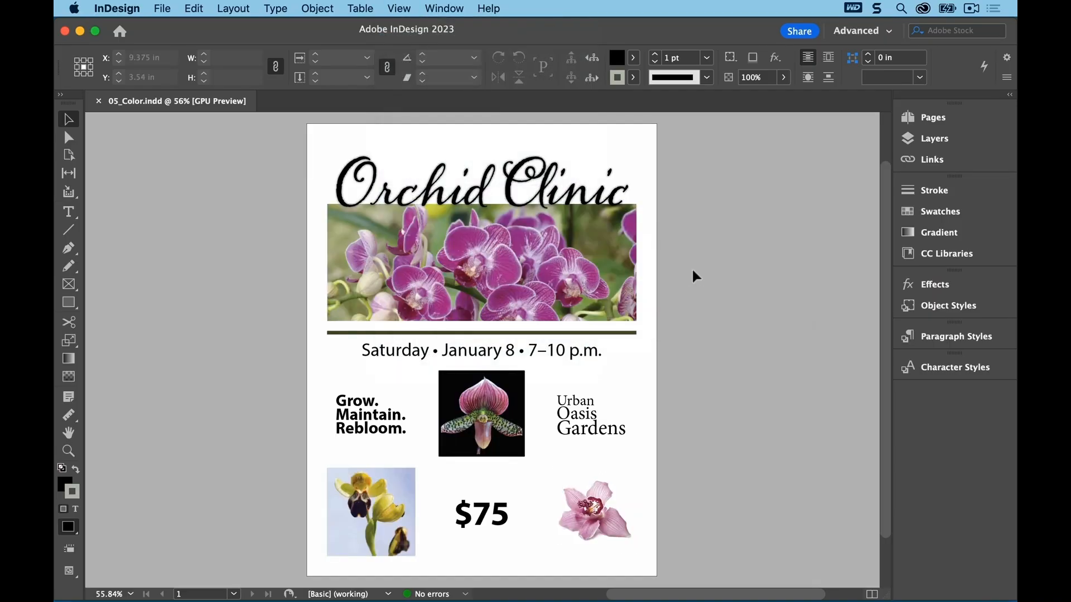
Step: Set the display performance to High Quality Display
click(411, 10)
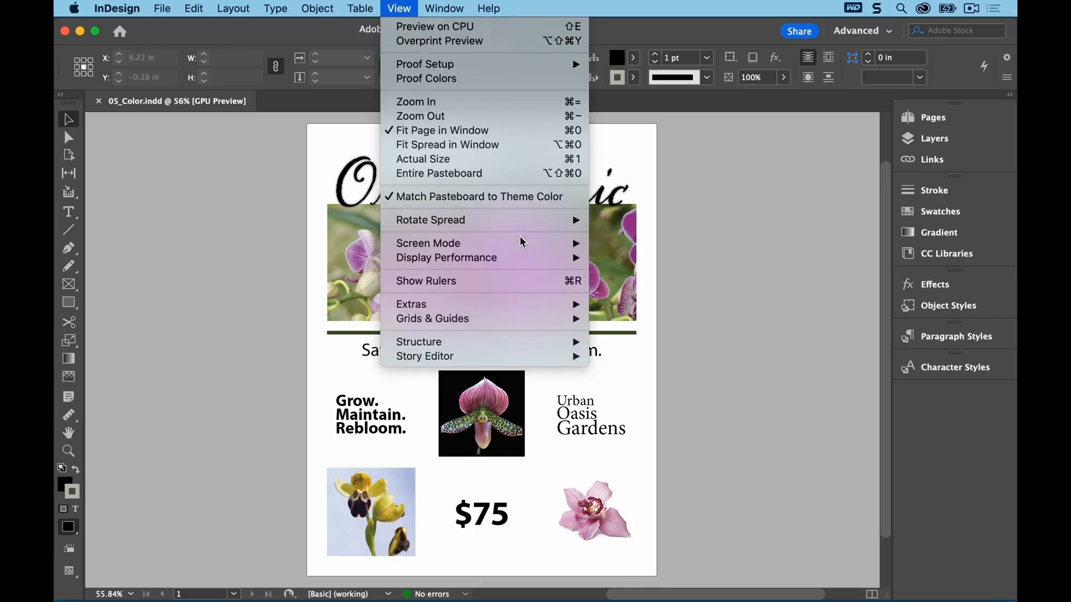
mouse_move(530, 264)
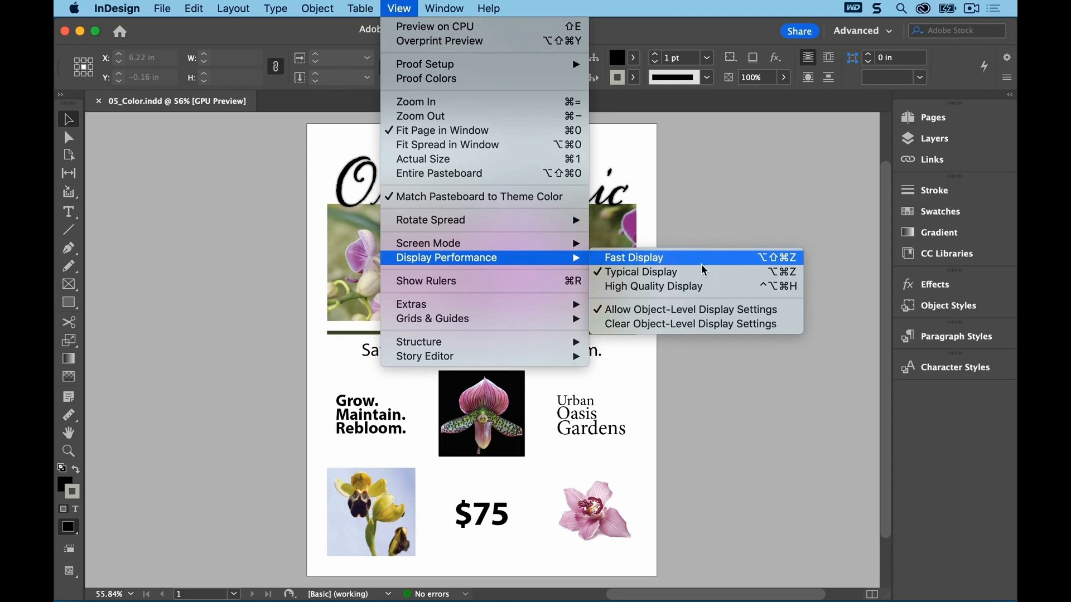
click(731, 286)
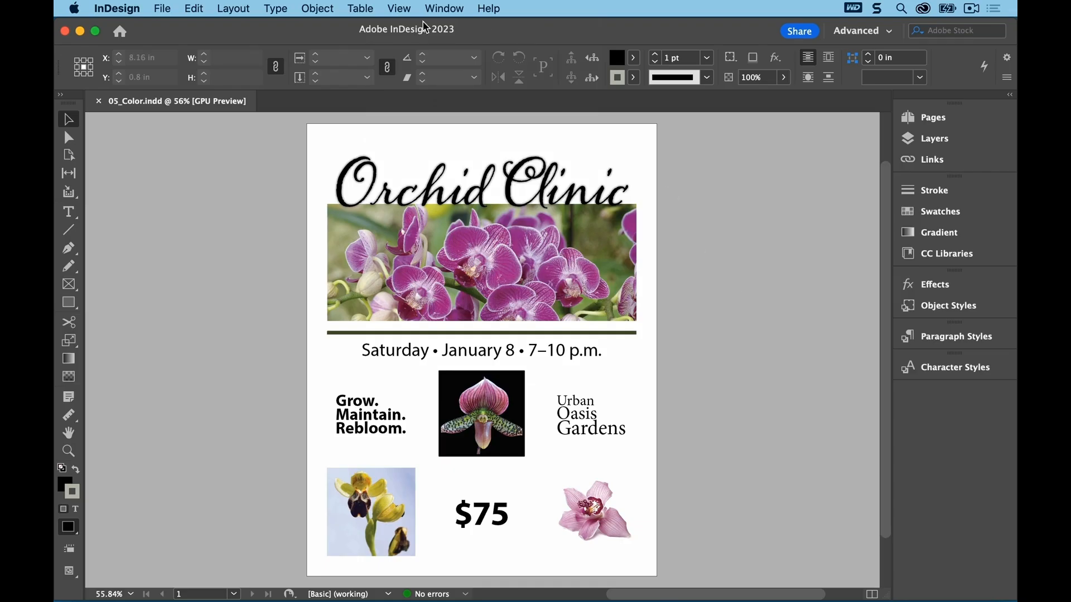
click(399, 9)
mouse_move(545, 257)
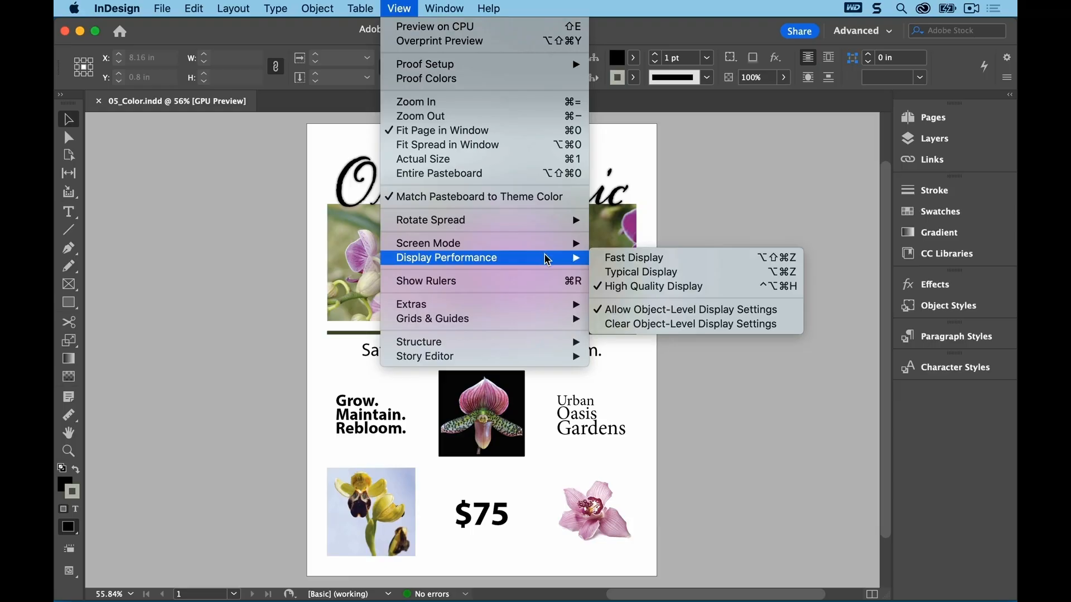
click(746, 287)
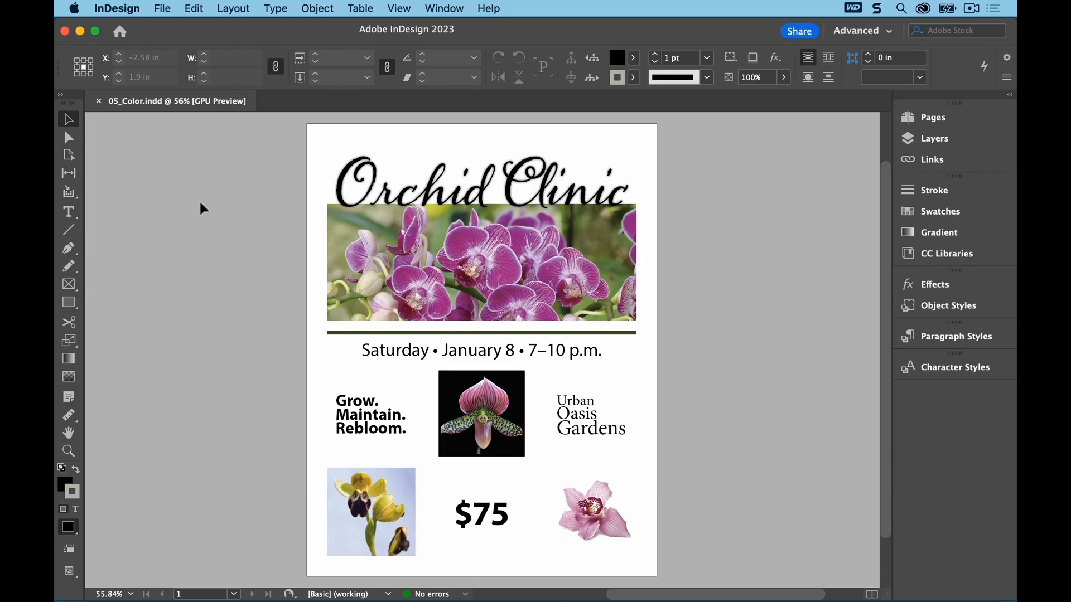
Step: Examine the North America Newspaper, Web/Internet and General Purpose 2 color settings presets
click(192, 10)
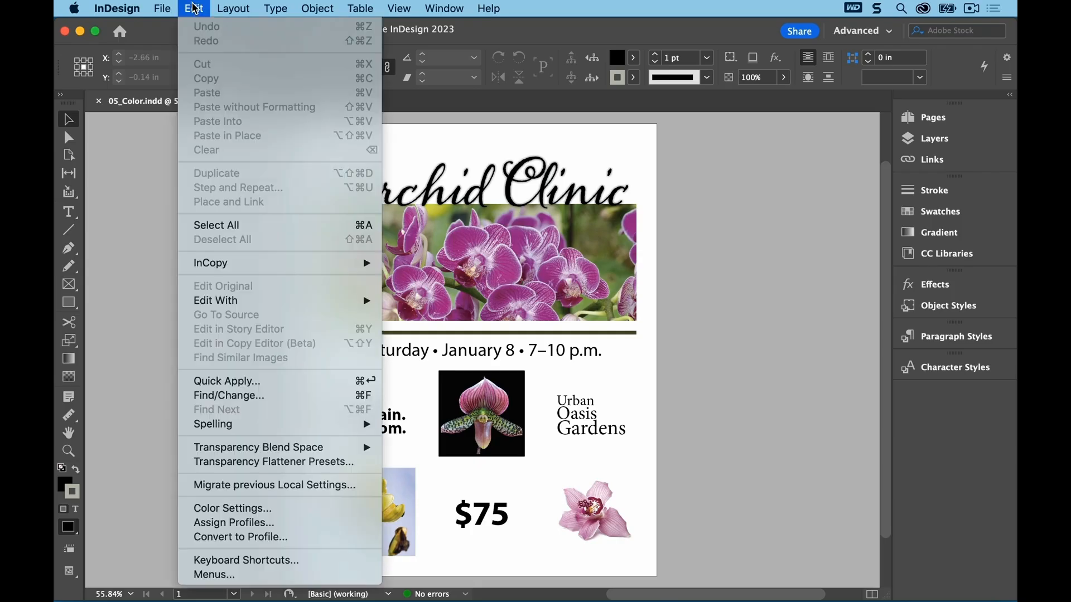
click(291, 508)
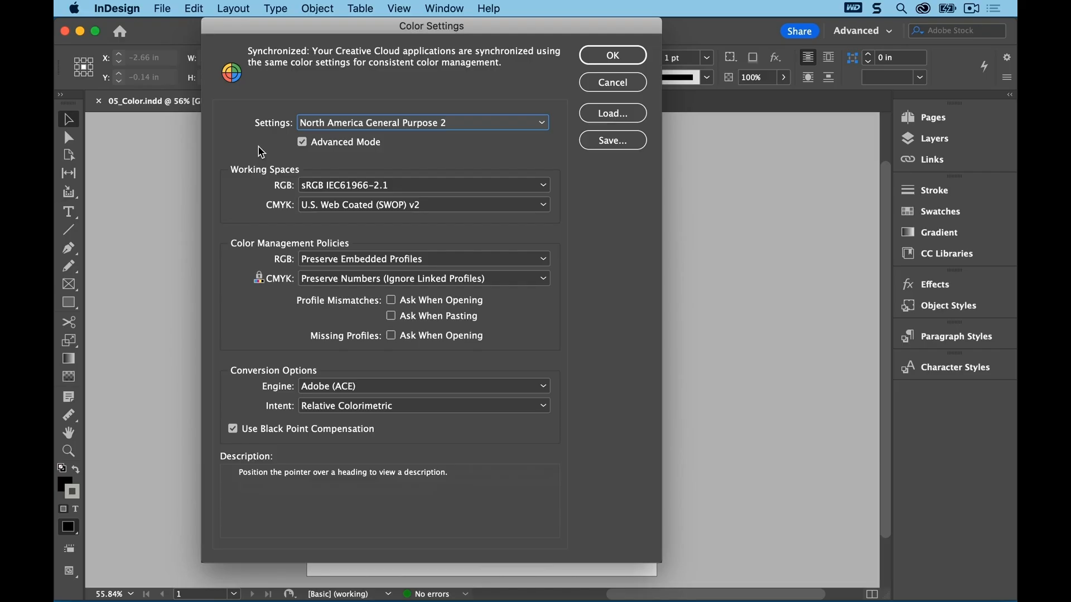
click(477, 124)
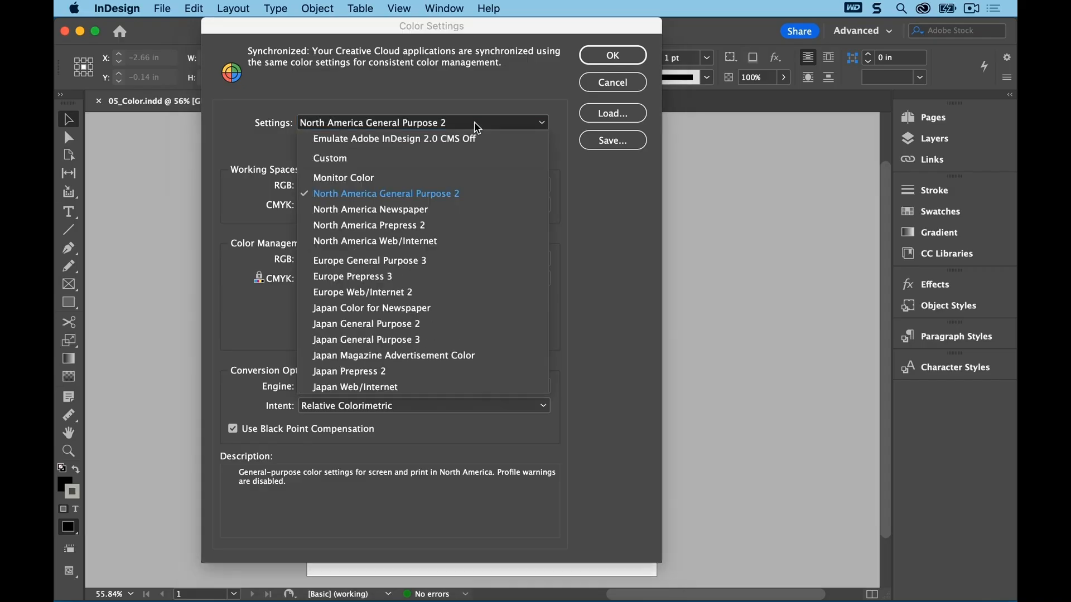
click(445, 210)
click(473, 124)
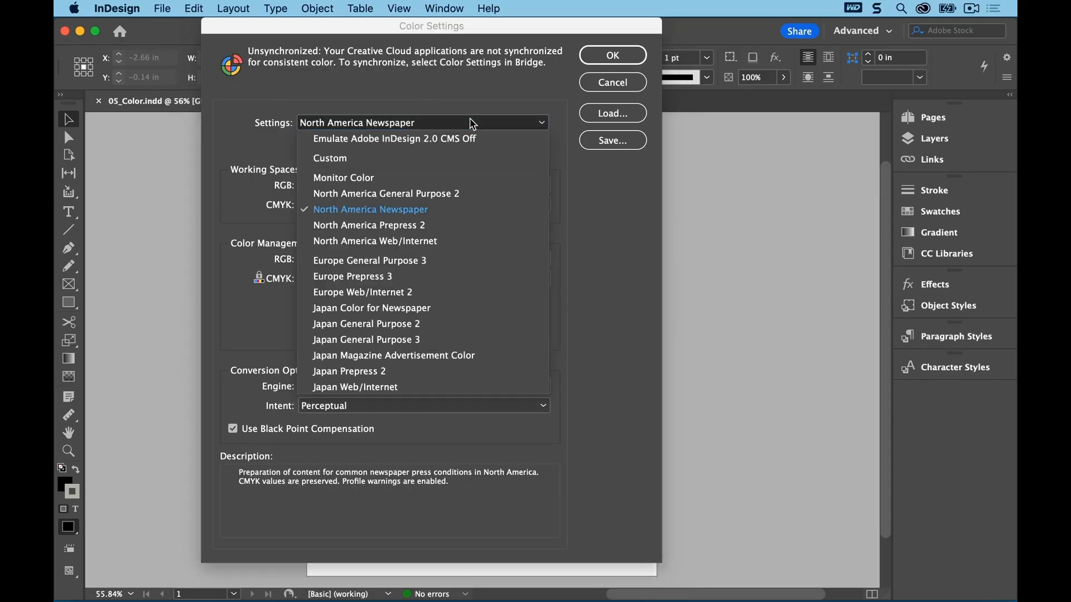
click(439, 241)
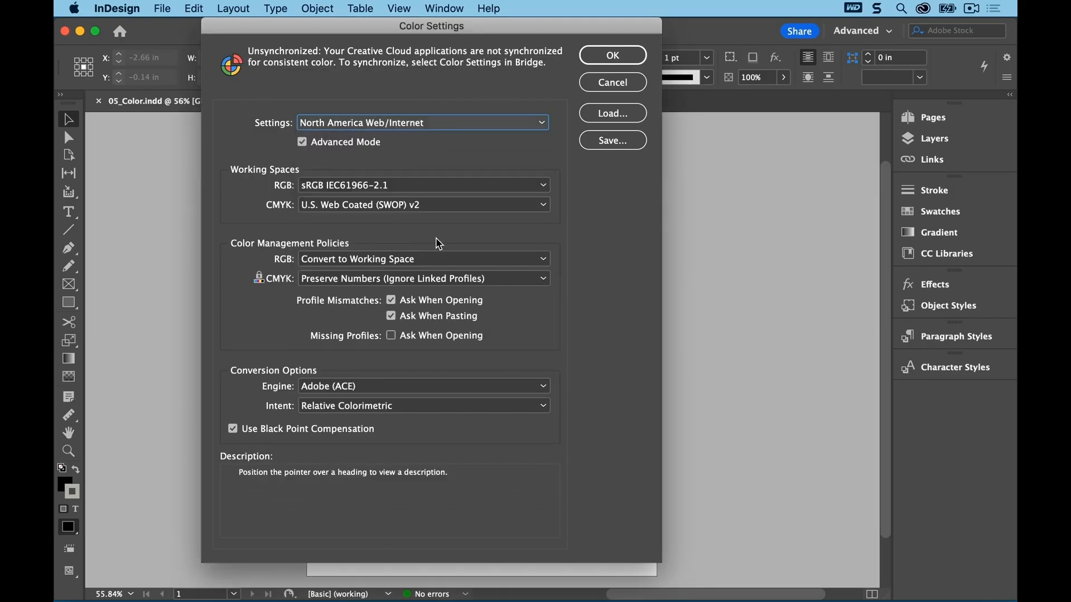
click(451, 125)
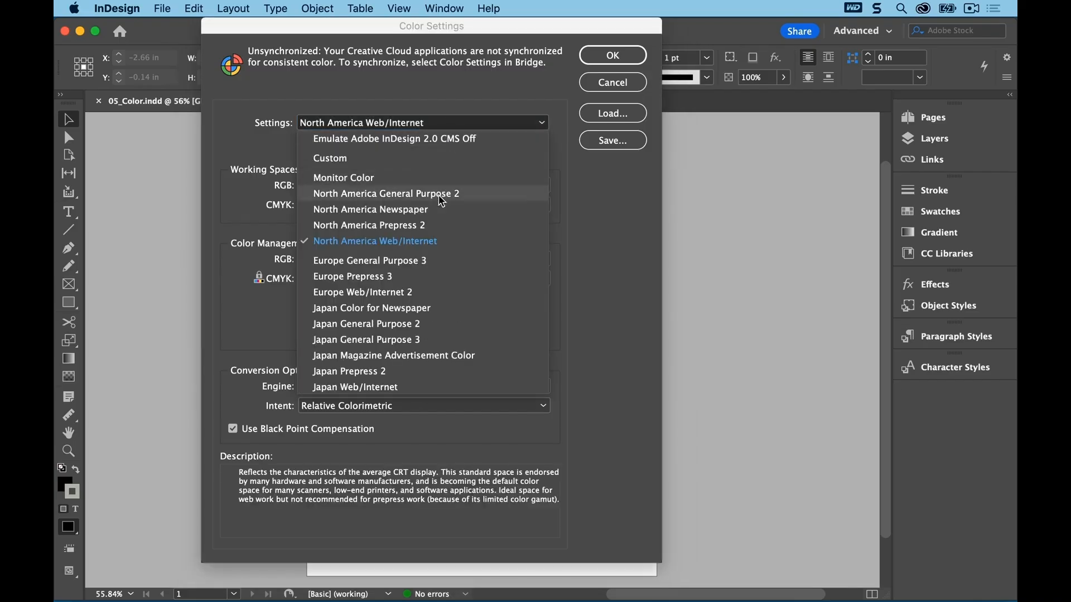
click(430, 194)
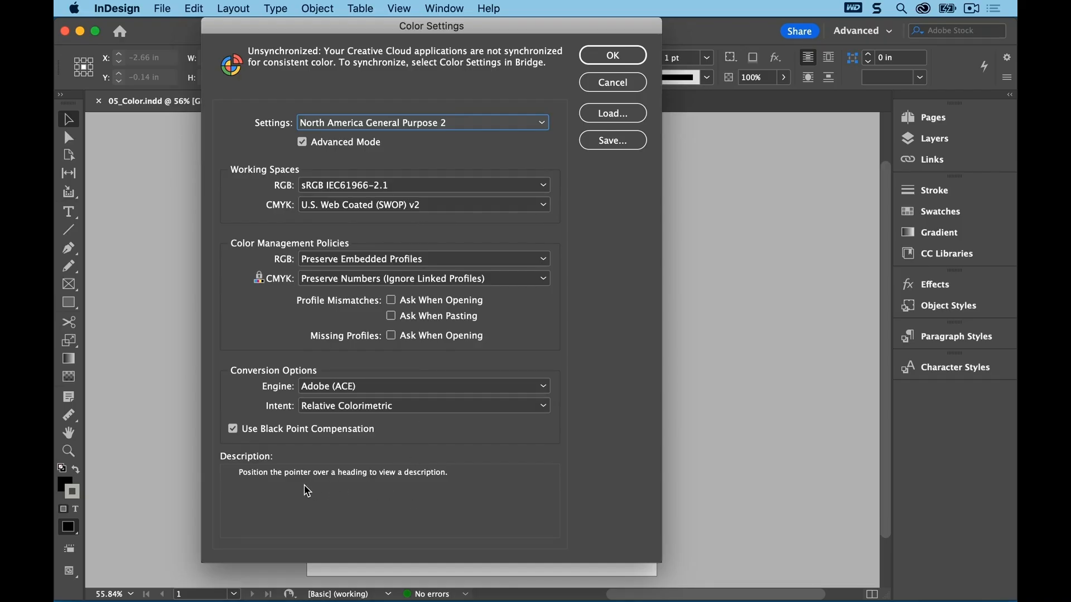
click(500, 133)
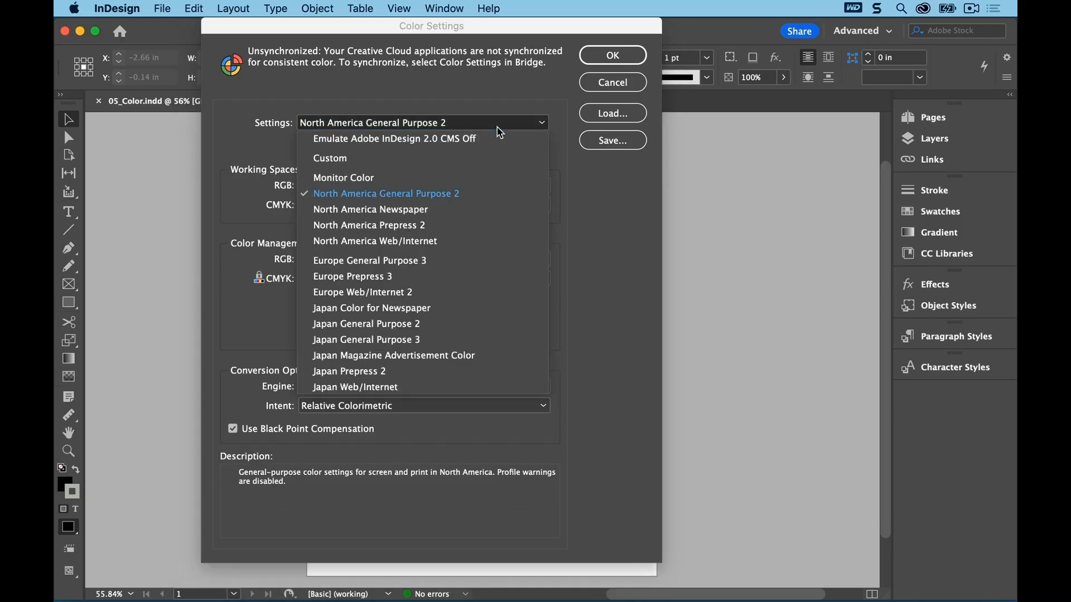
click(468, 240)
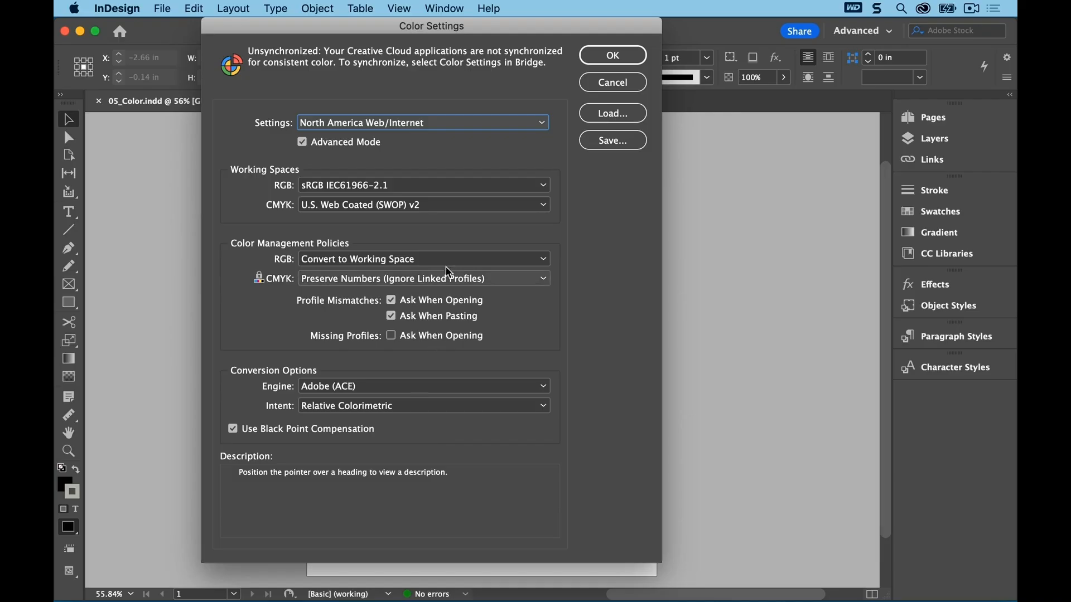
Step: Review the color management option descriptions, restore North America General Purpose 2 and cancel the color settings
mouse_move(459, 196)
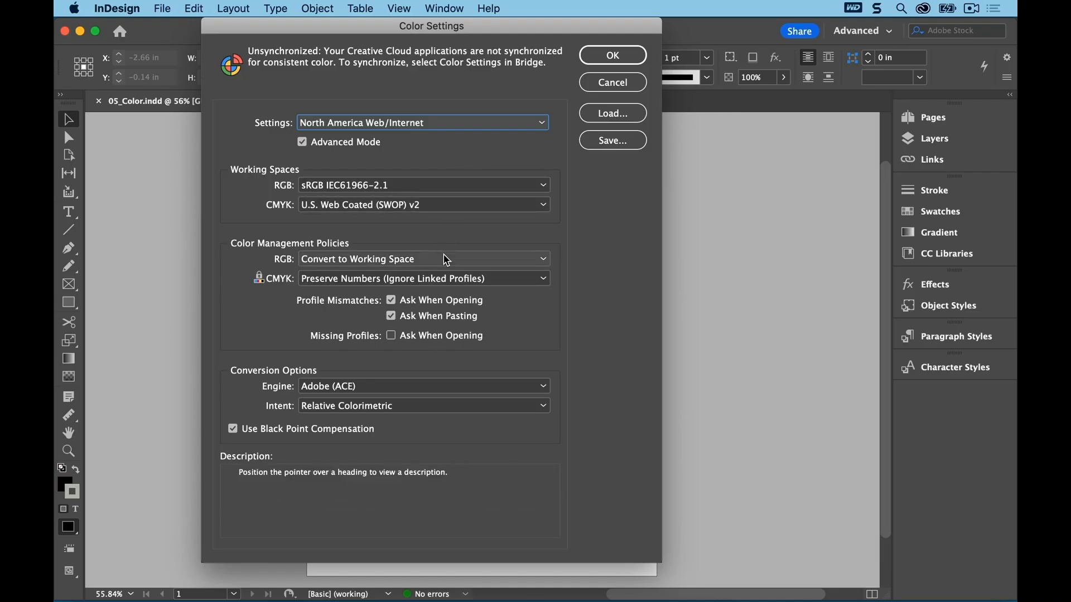
mouse_move(441, 306)
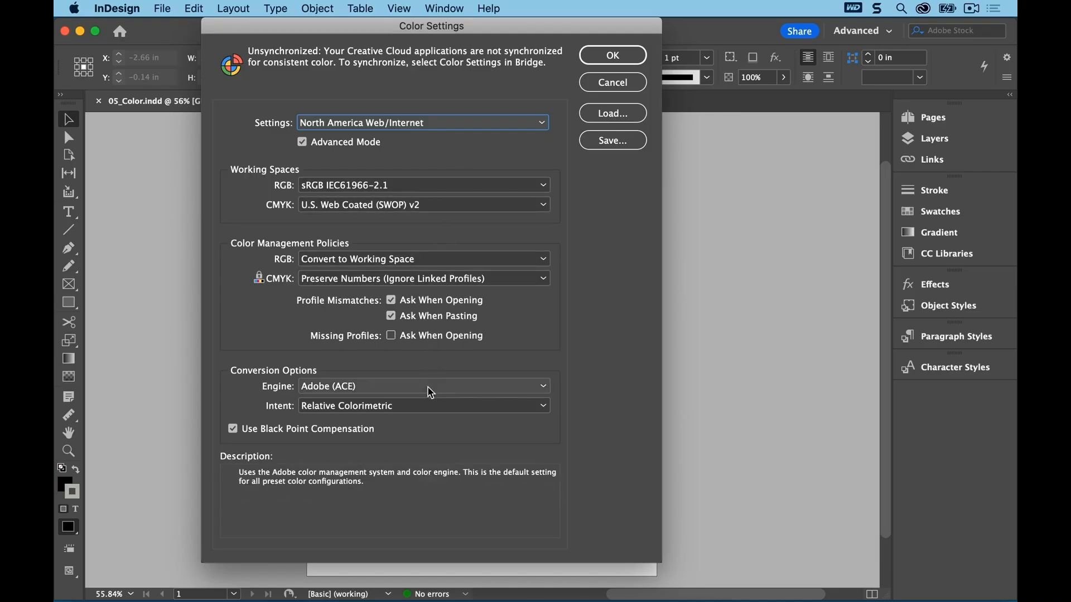
mouse_move(431, 408)
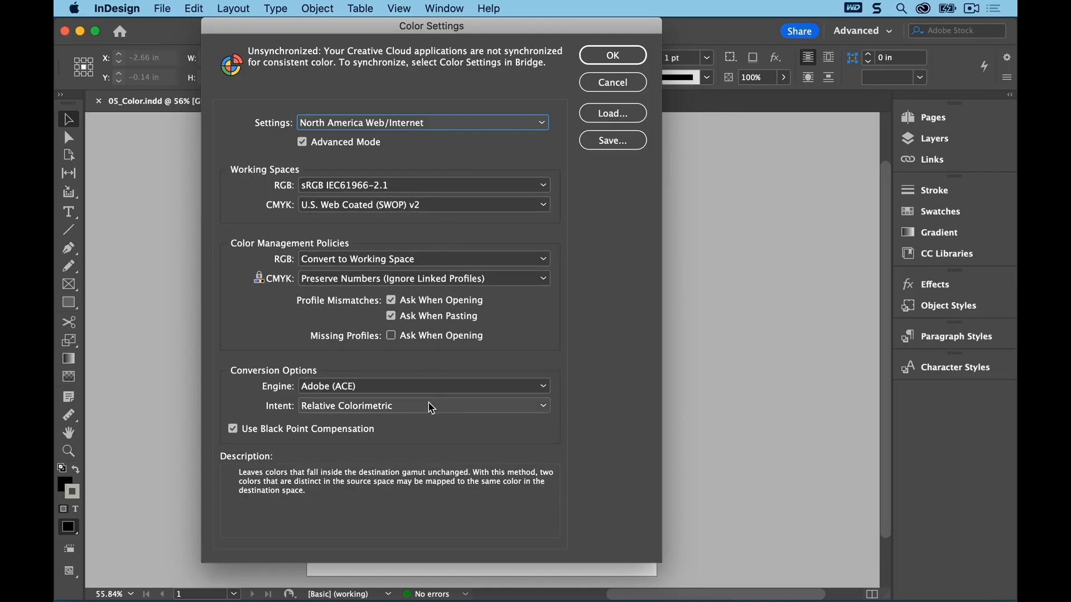
click(508, 124)
click(469, 195)
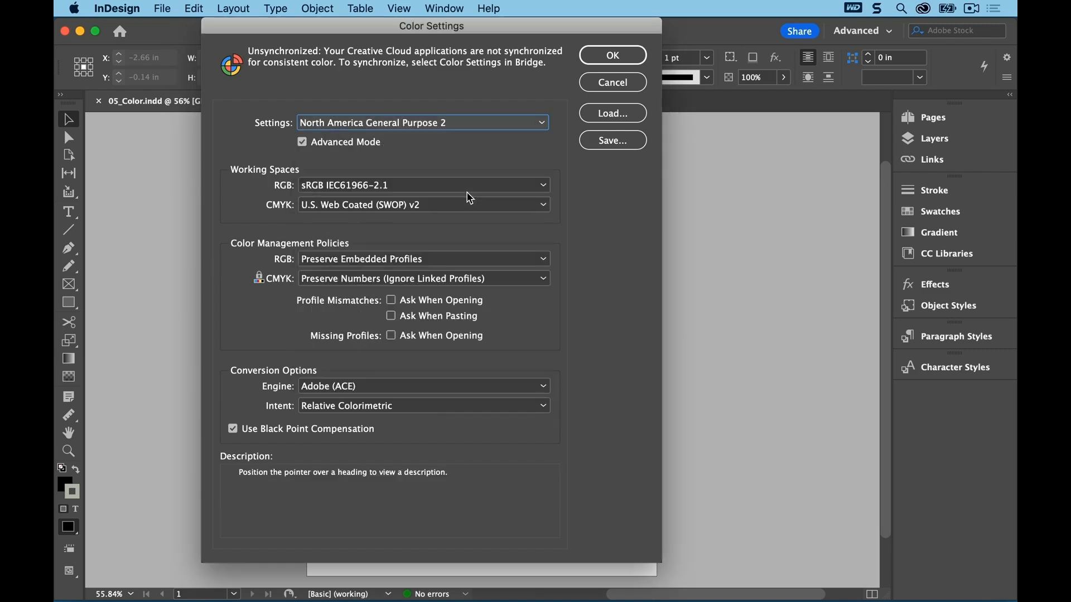
click(612, 83)
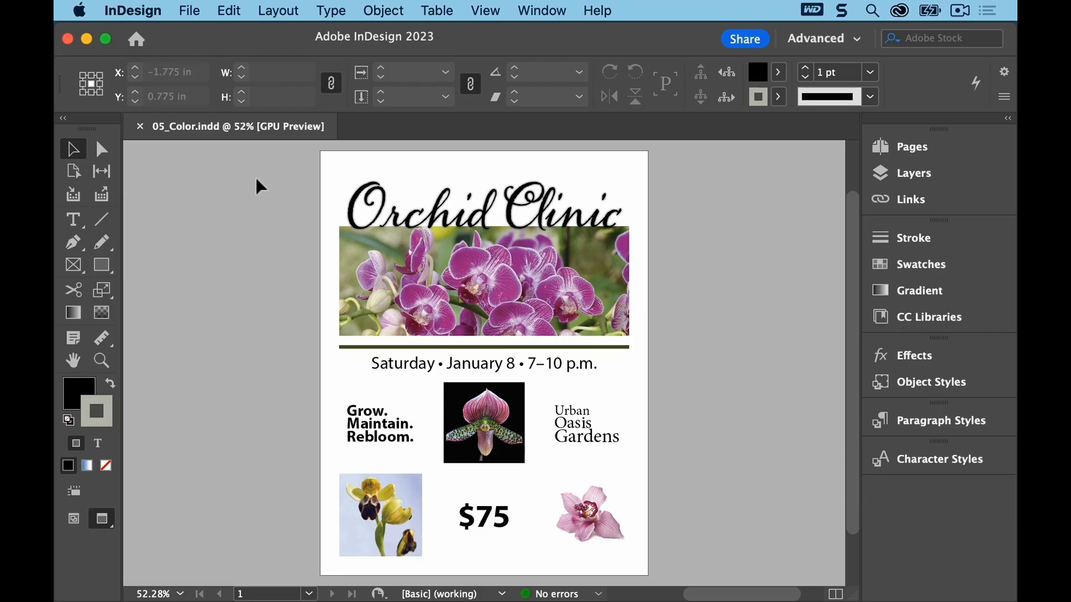
Step: Open a second window for 05_Color.indd alongside the first
click(542, 11)
mouse_move(549, 34)
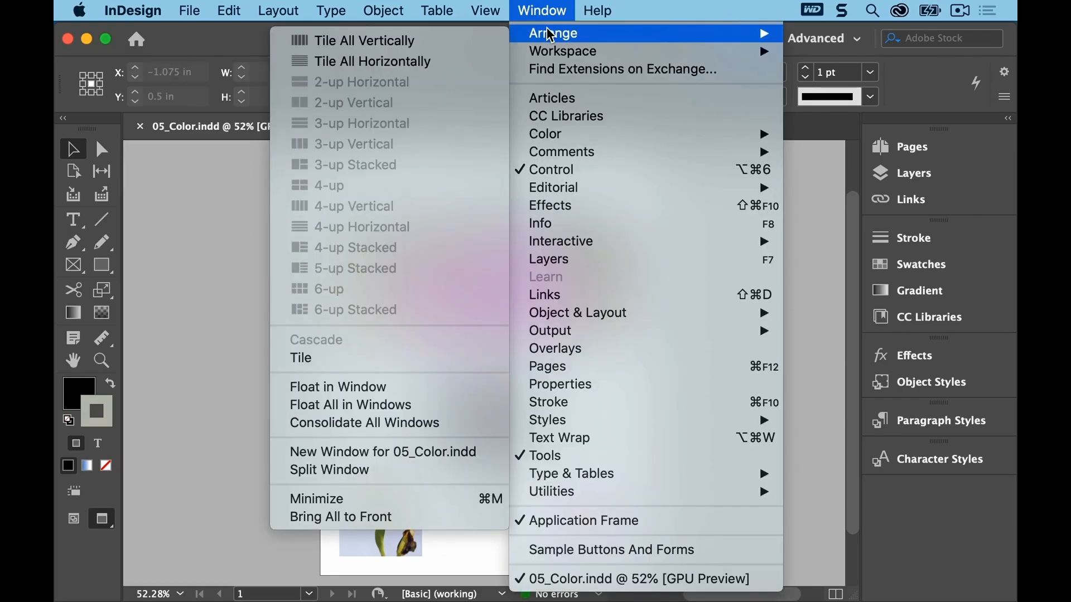
click(486, 457)
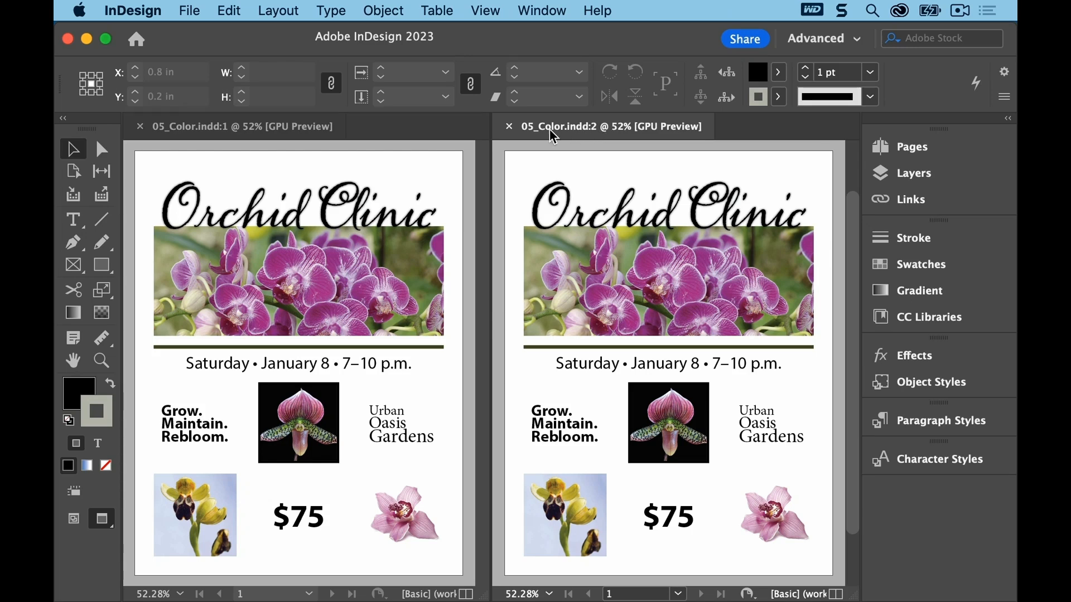
Step: Proof colors in the second window using a custom Dot Gain 20% proof condition, then close that window
click(486, 11)
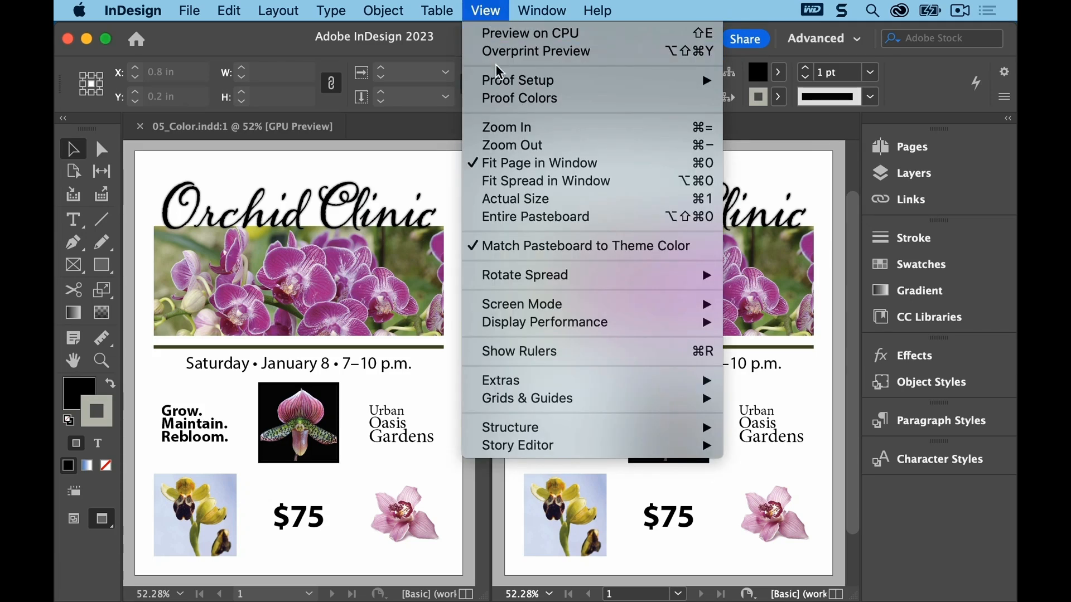
click(498, 99)
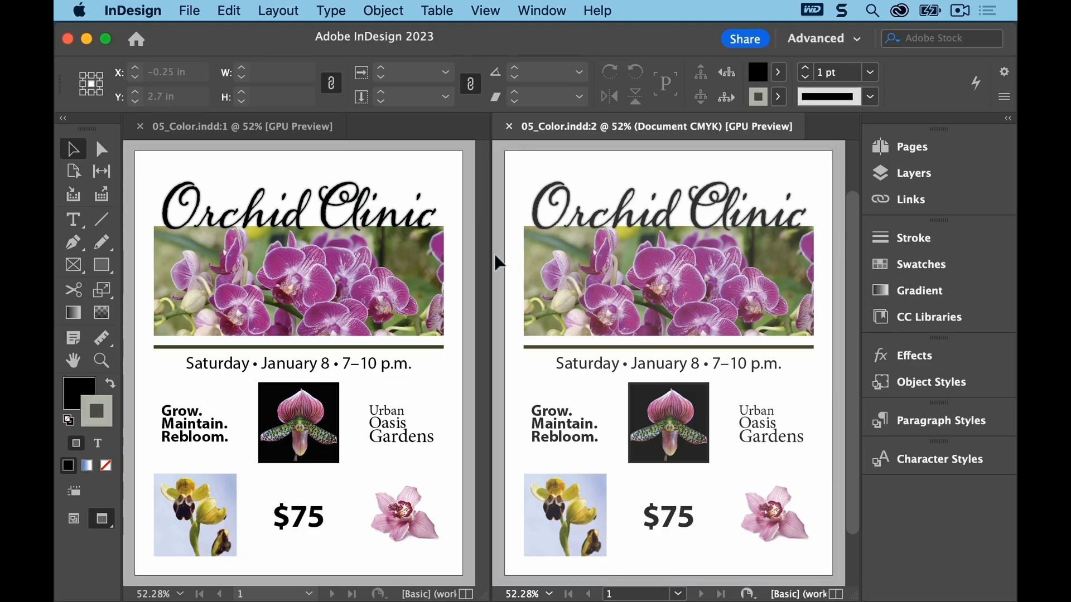
click(494, 10)
mouse_move(496, 82)
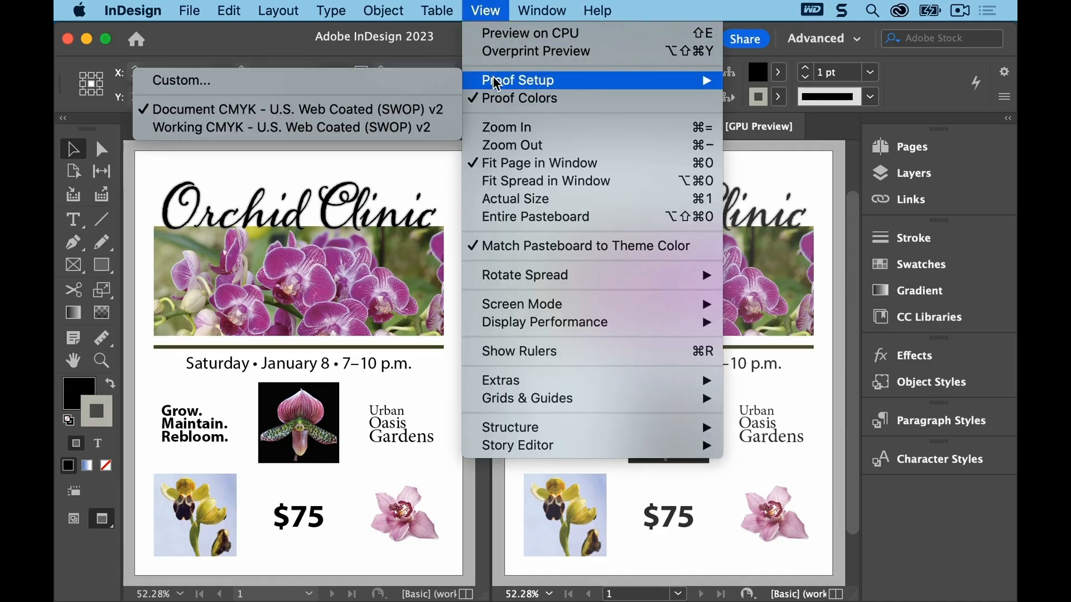
click(441, 82)
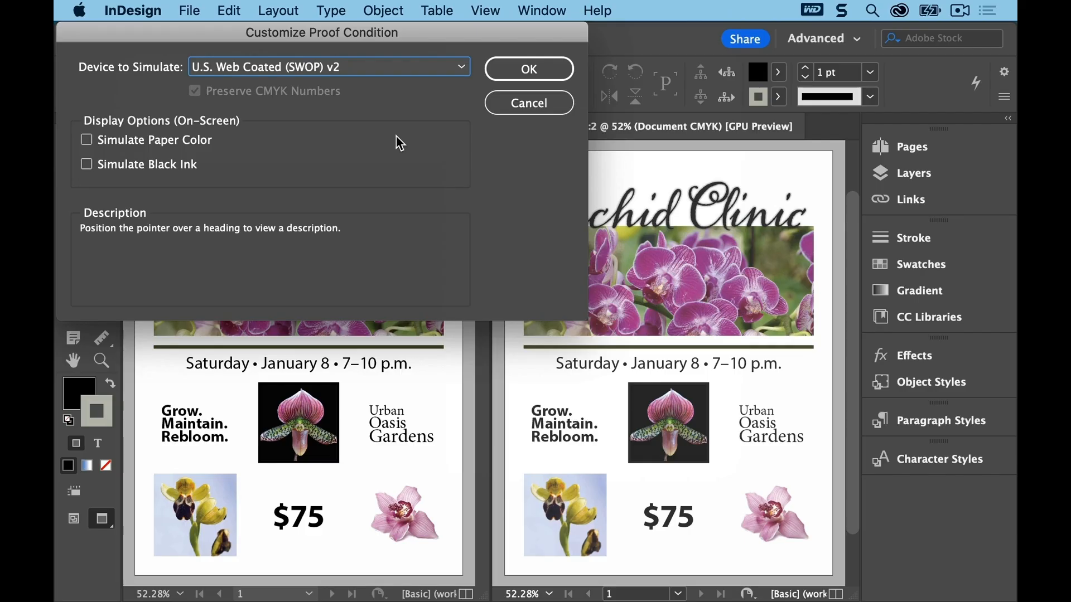
click(456, 67)
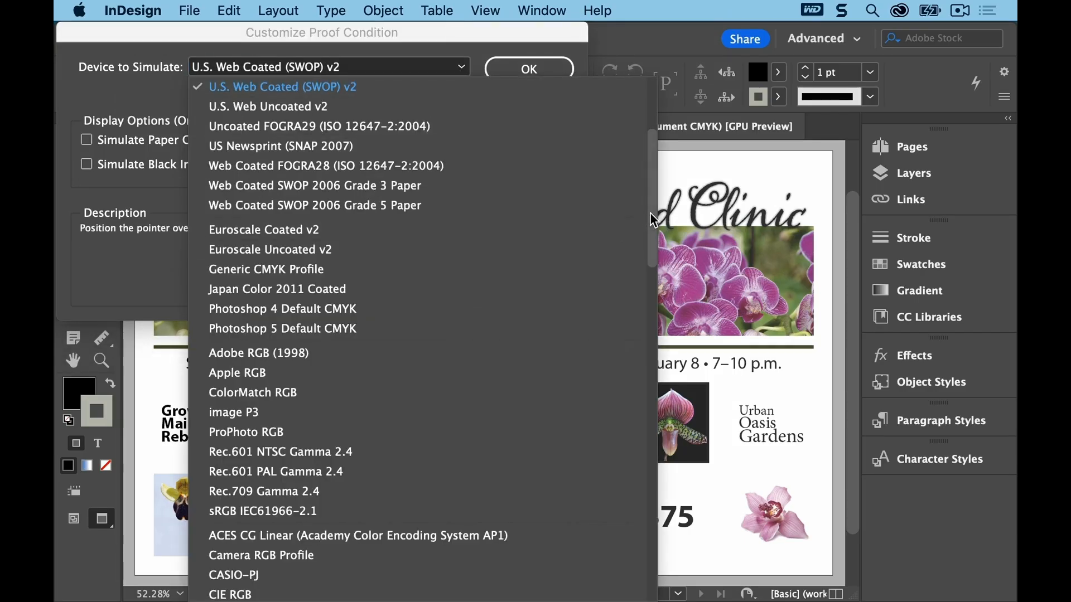
drag(654, 220, 664, 393)
scroll(666, 417, down, 10)
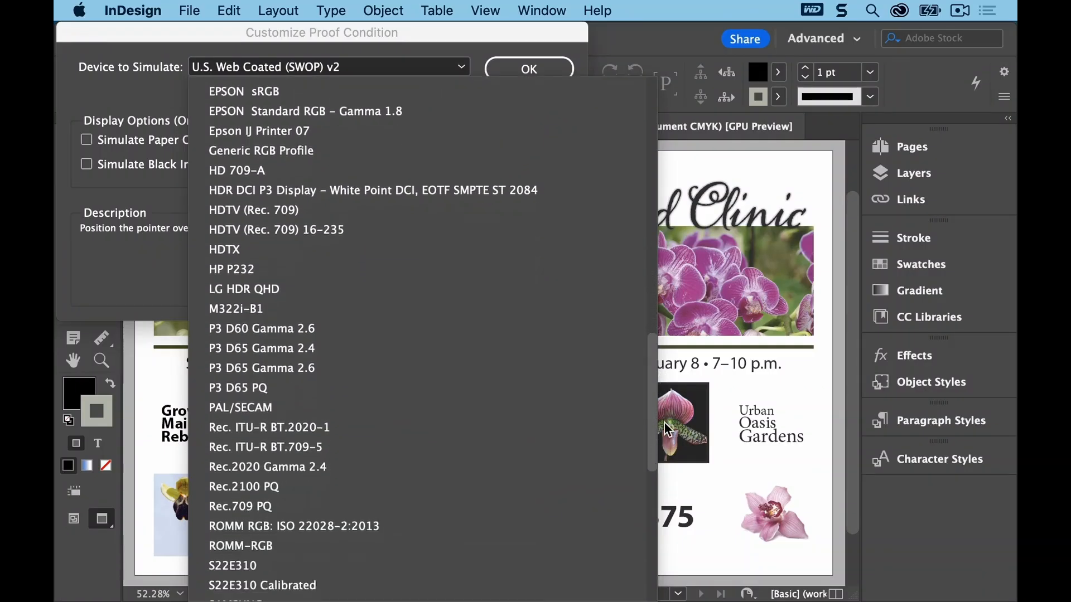
scroll(666, 575, up, 1)
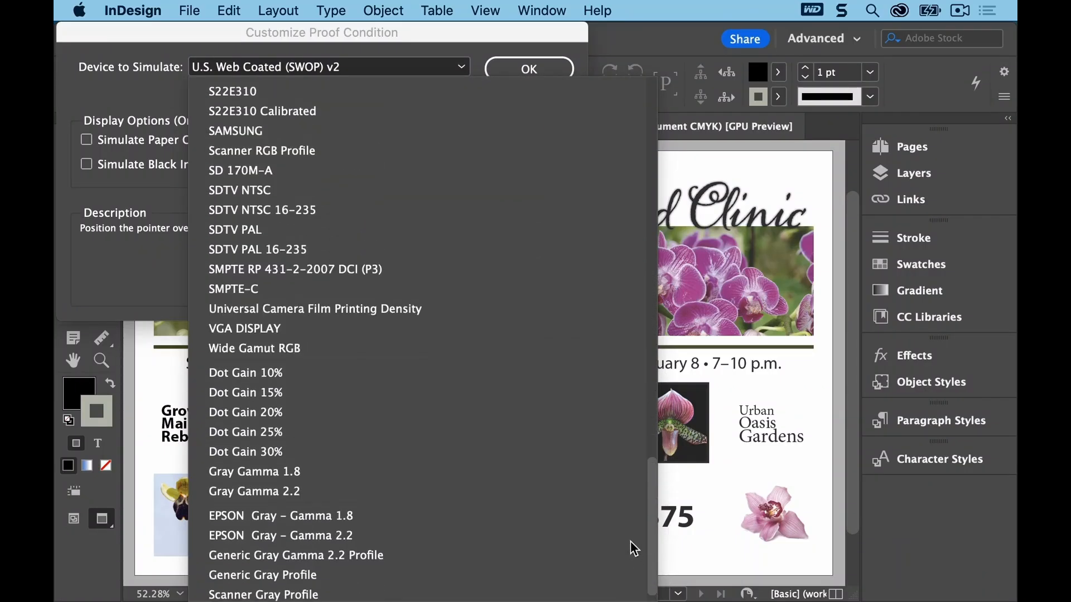
click(312, 418)
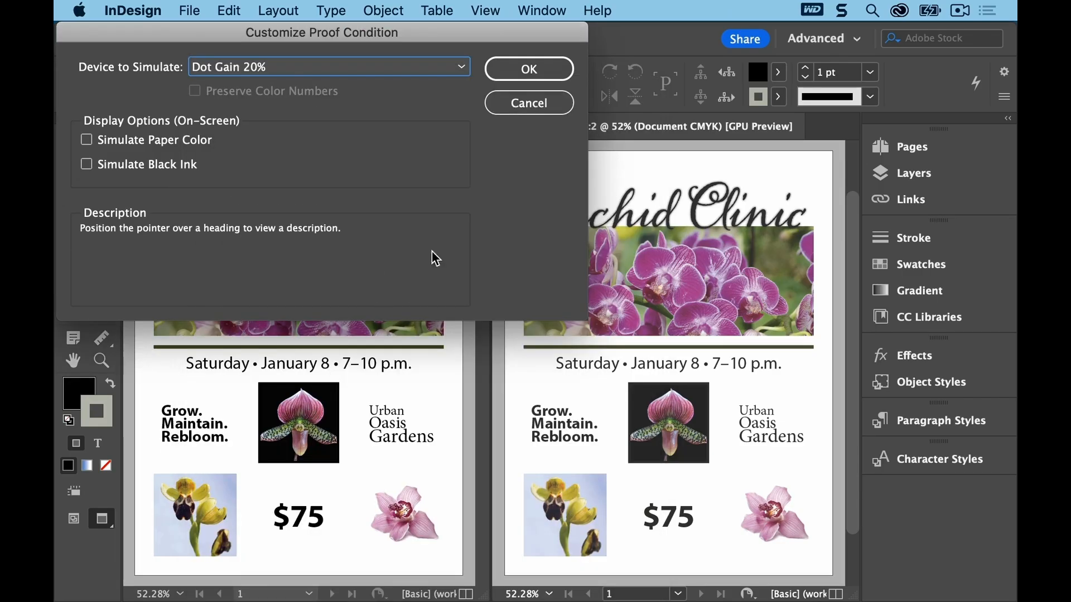
click(524, 71)
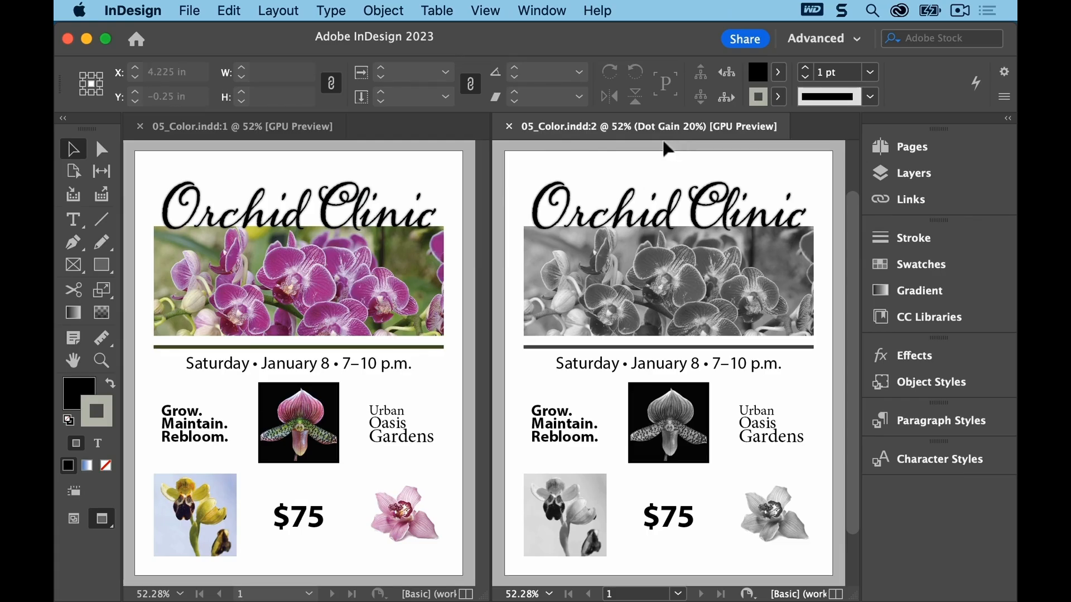
click(509, 127)
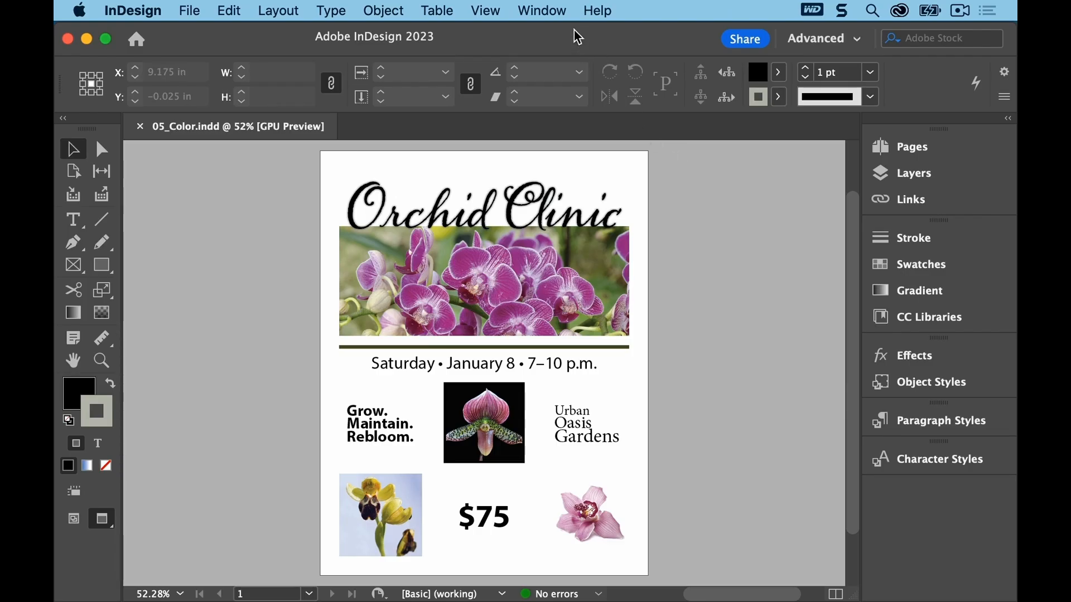
Step: Open the Preflight panel and load the Flyer Profile.idpp file as a new preflight profile
click(558, 12)
mouse_move(651, 328)
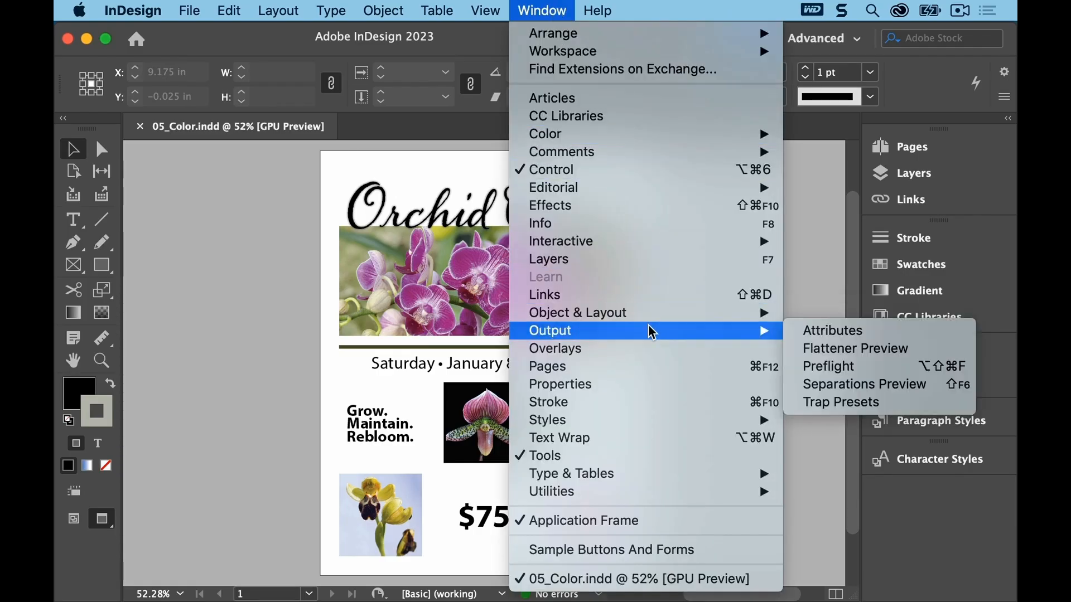
click(837, 366)
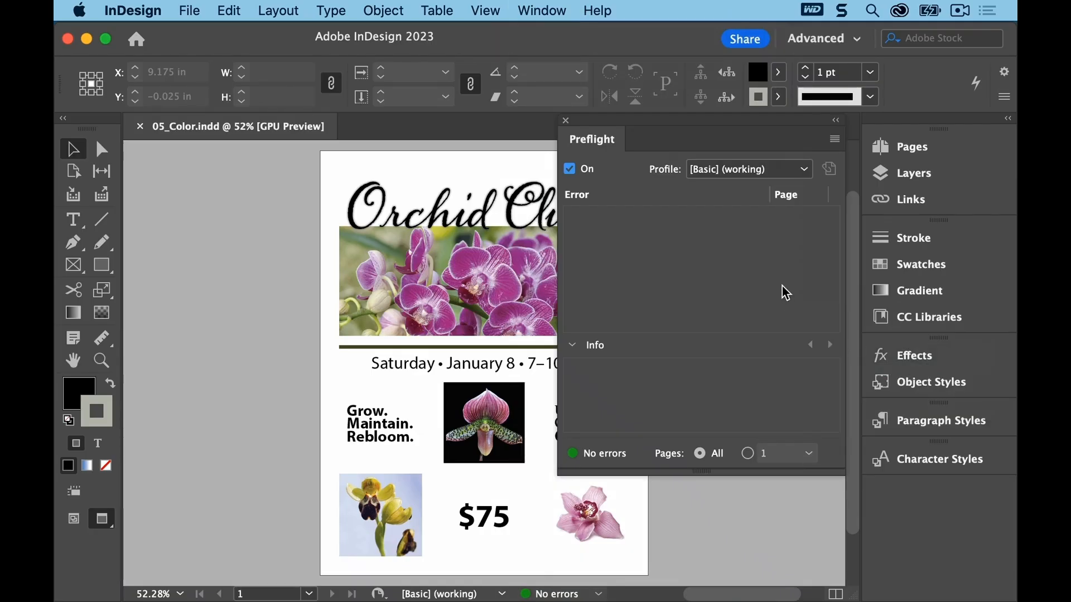
click(834, 141)
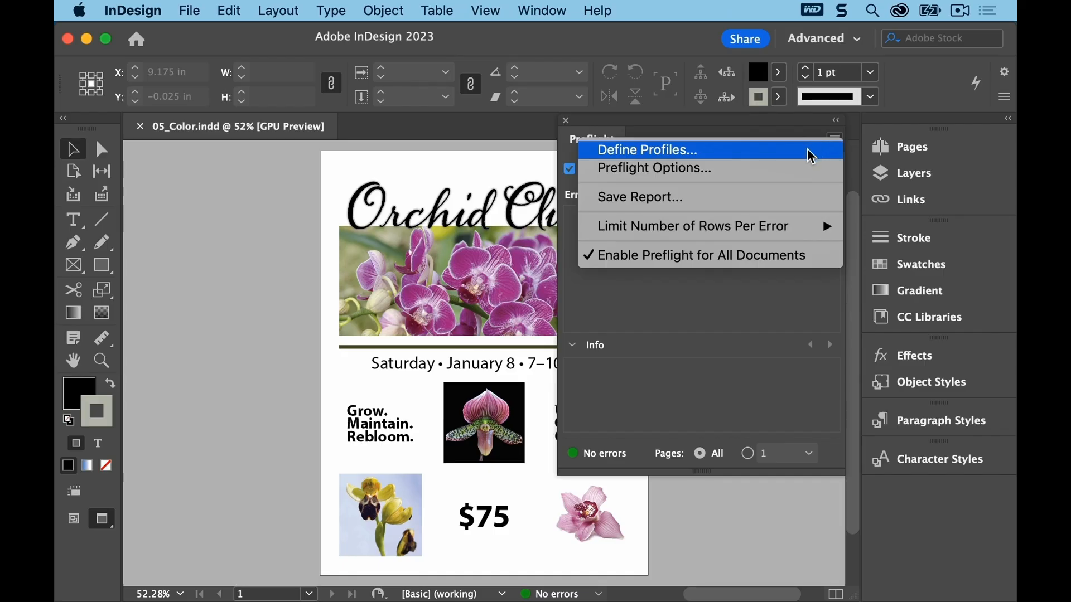
click(811, 151)
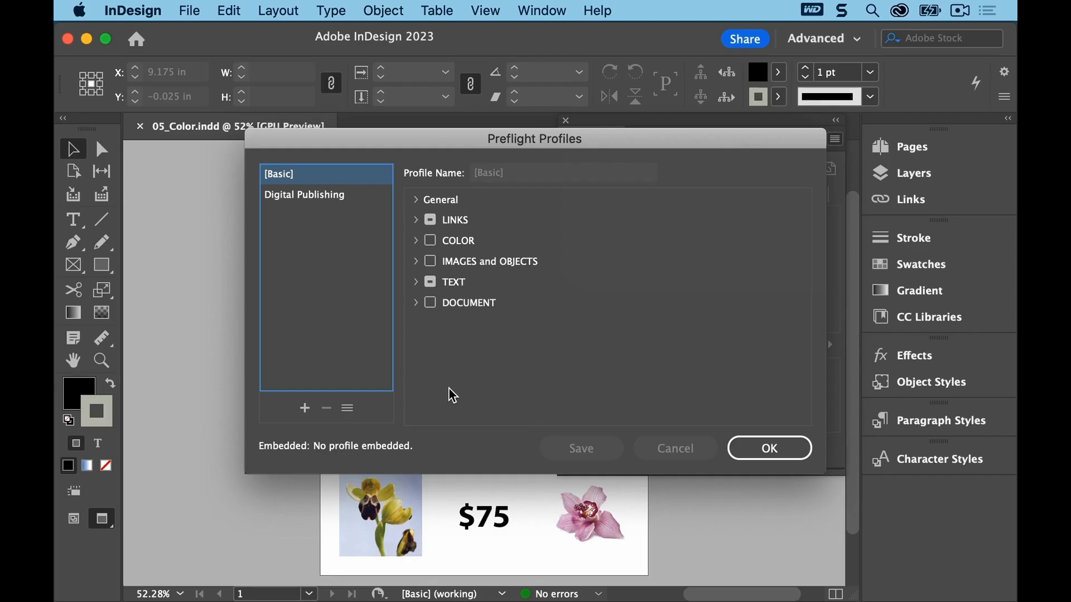
click(348, 410)
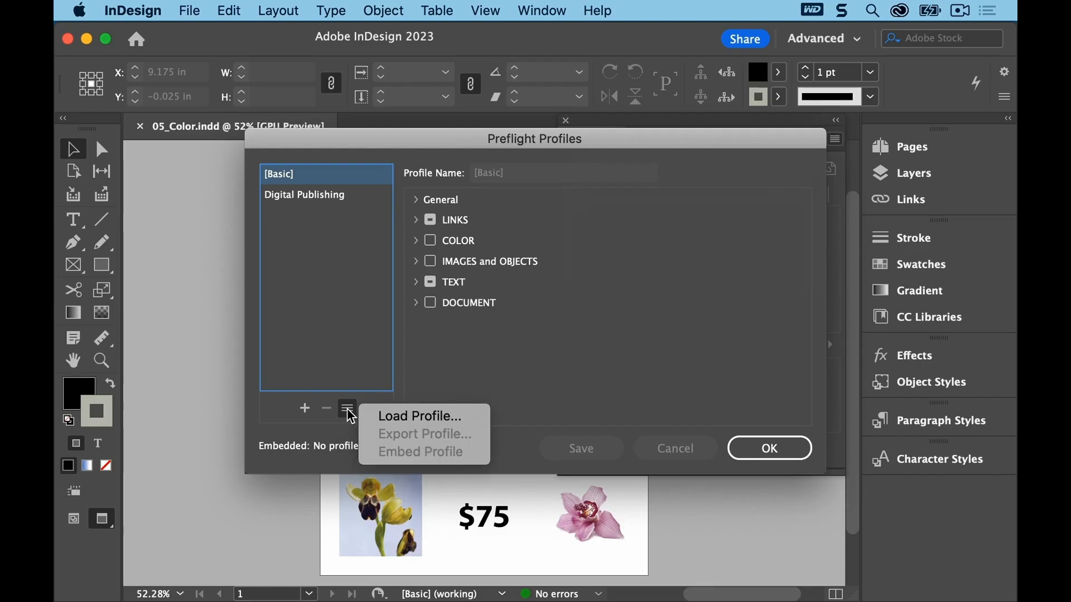
click(374, 417)
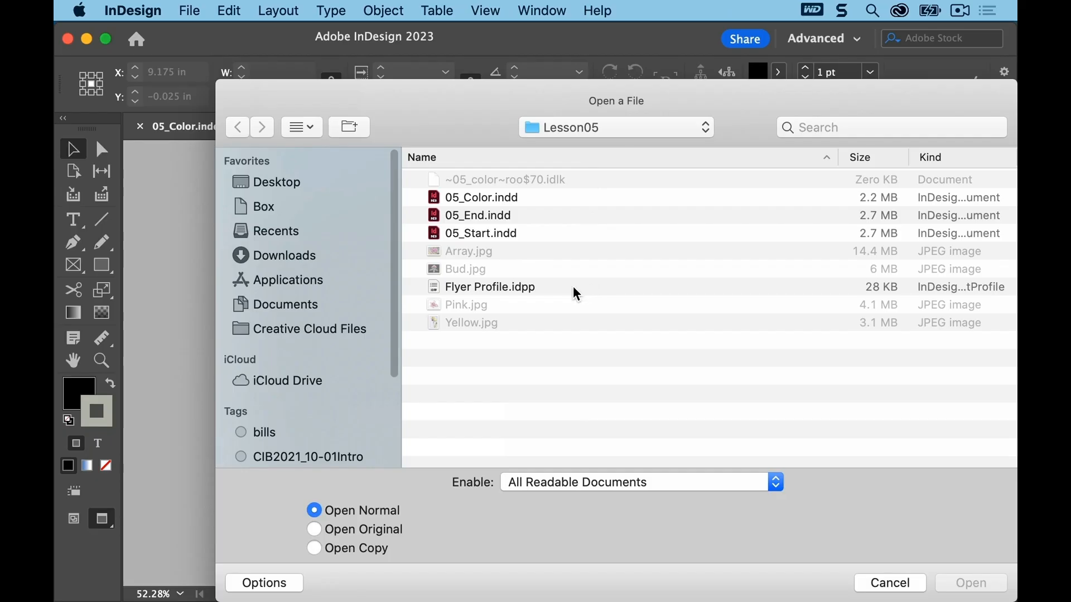
click(532, 292)
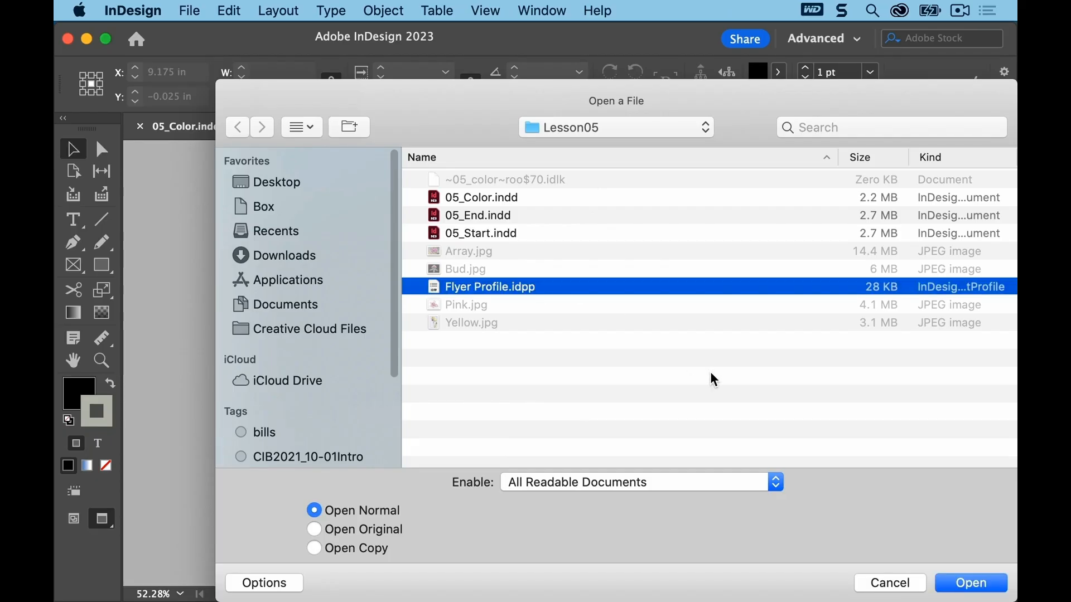
click(959, 589)
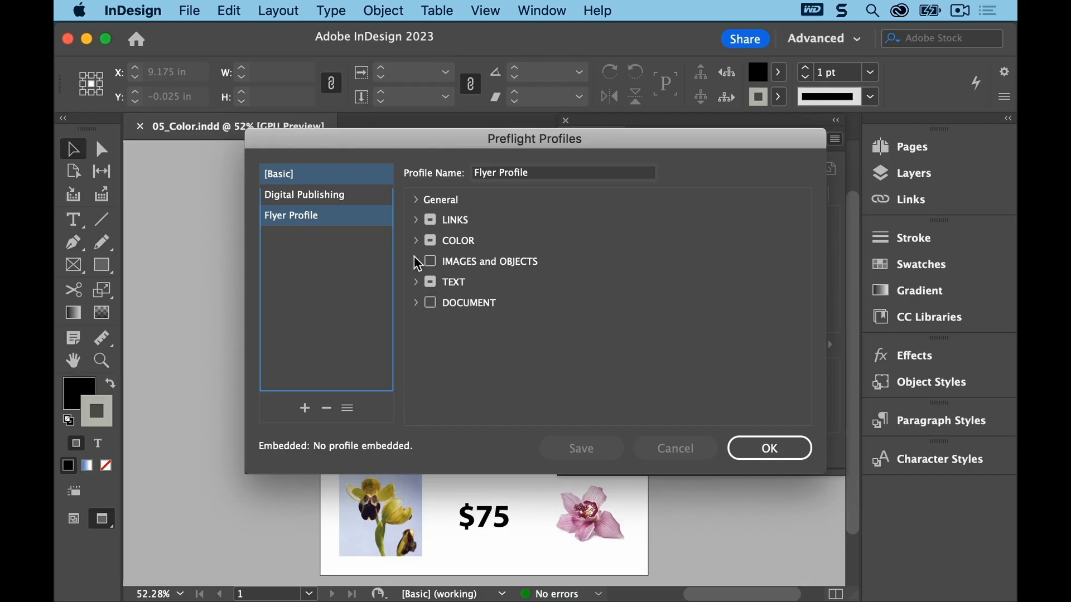
Step: Review the Flyer Profile's Links, Color and Text checks, including the disallowed color spaces, and close the dialog
click(415, 219)
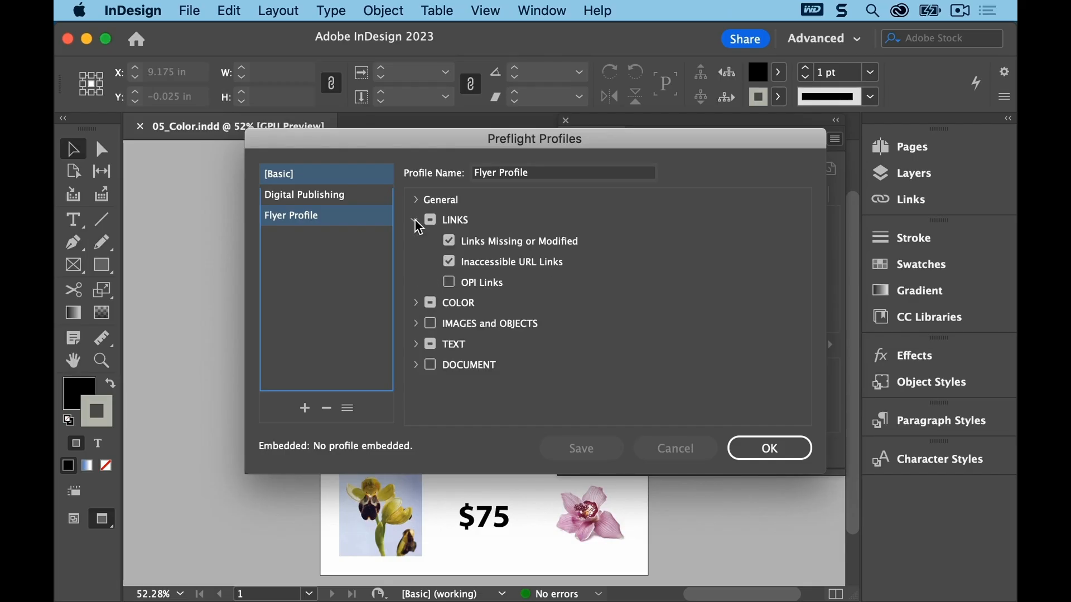
click(416, 304)
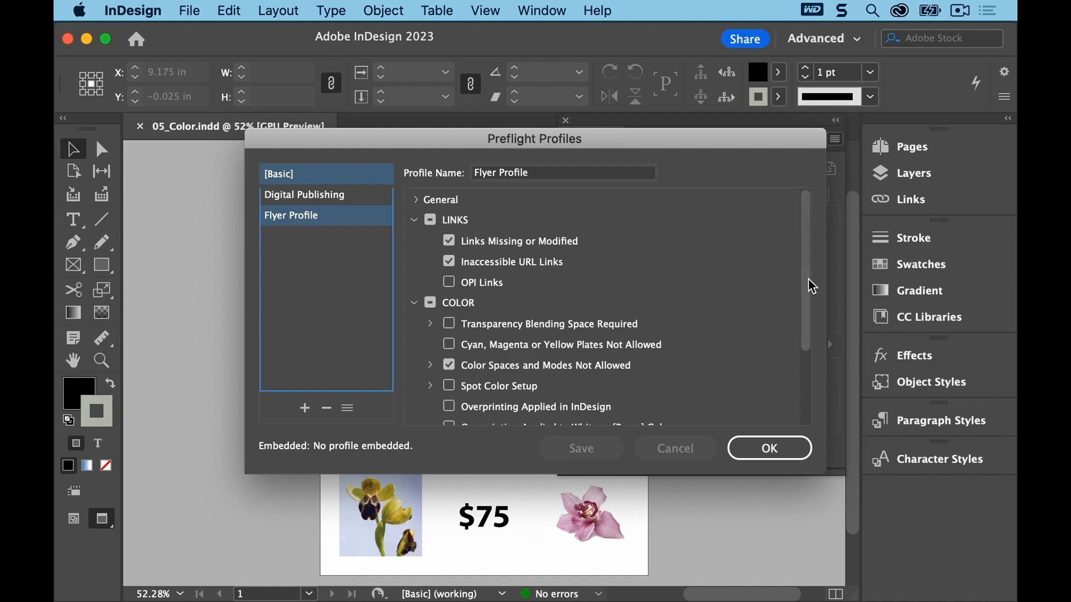
drag(809, 286, 806, 346)
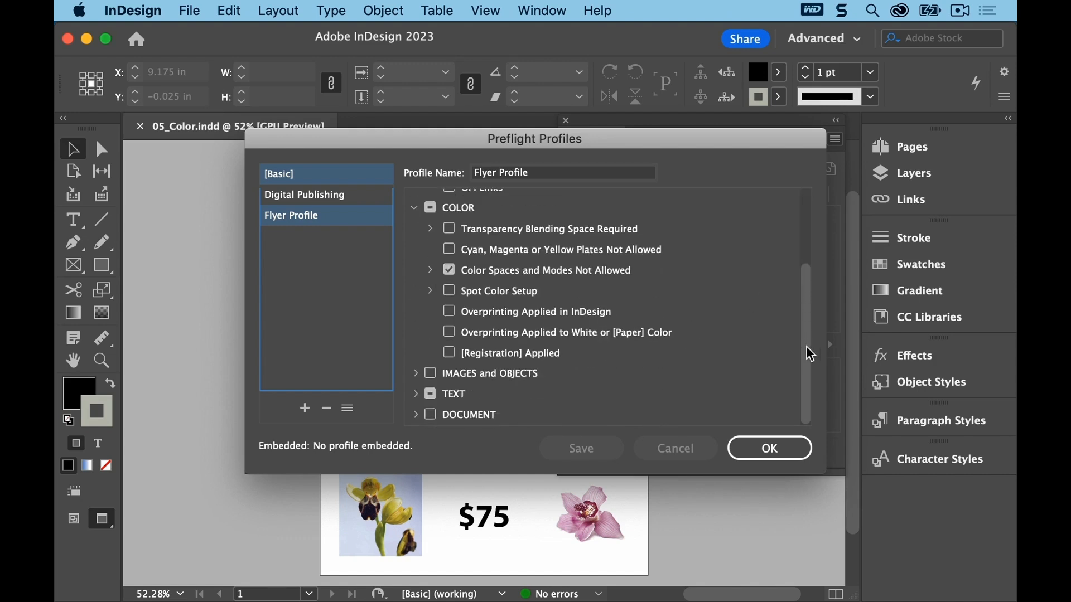
click(416, 394)
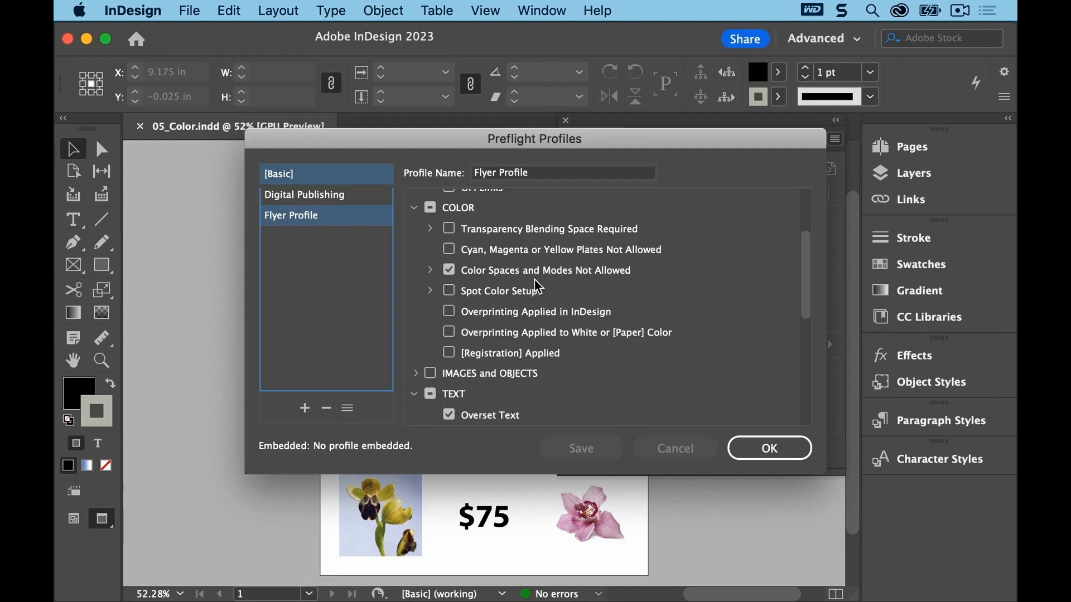
click(430, 271)
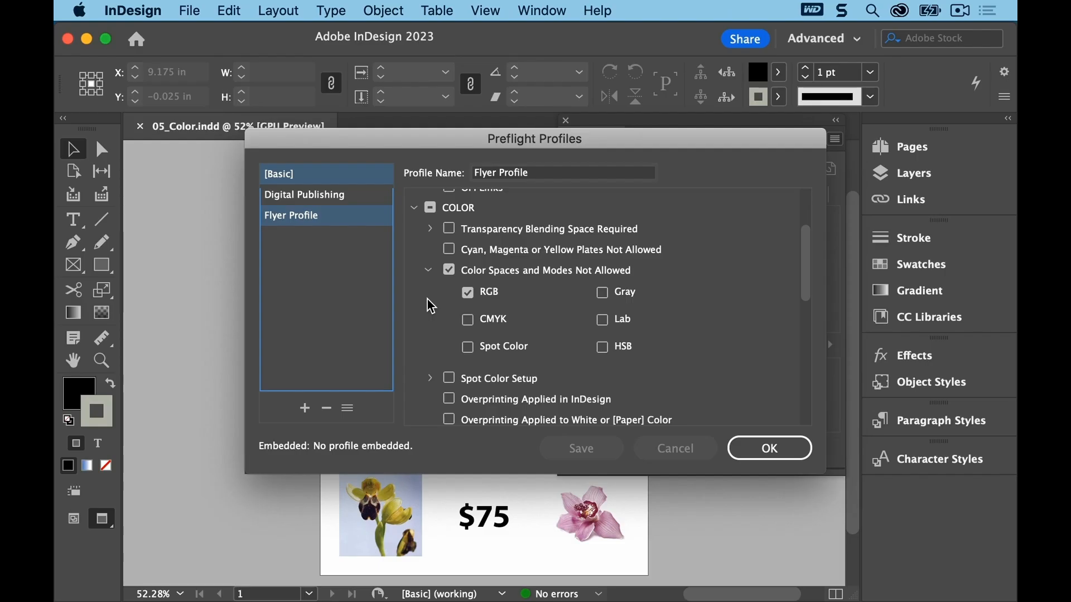
click(751, 449)
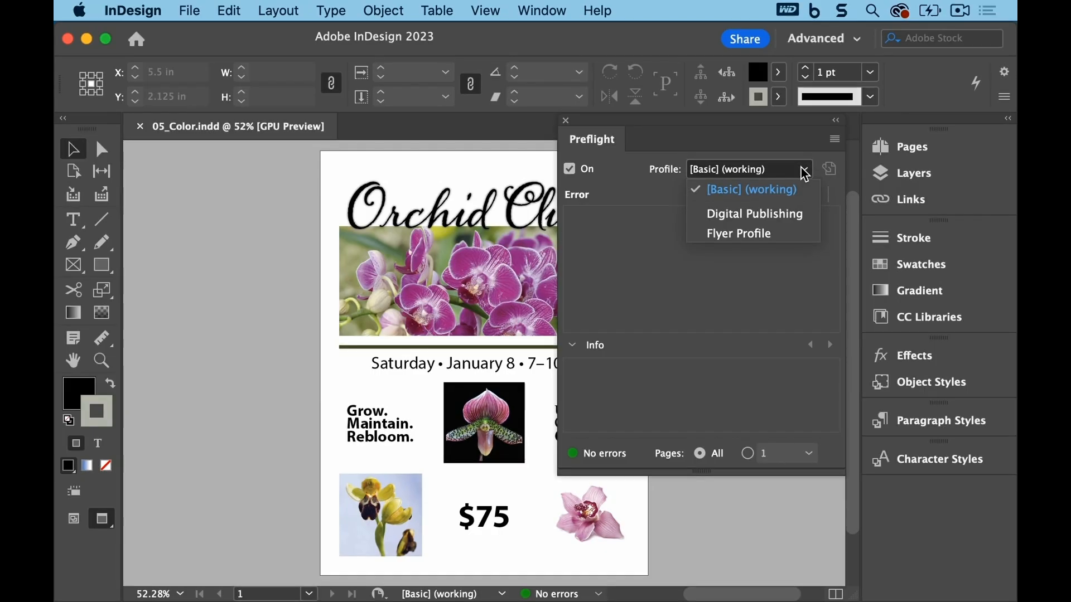
Step: Switch preflight to Flyer Profile and select the line flagged for a disallowed color space
click(786, 237)
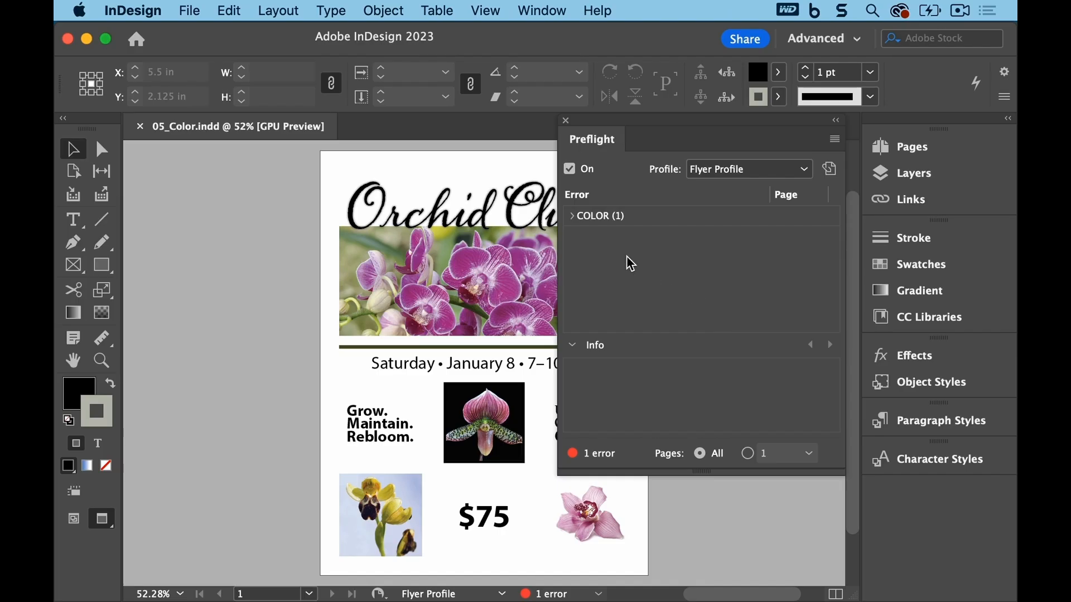
click(573, 216)
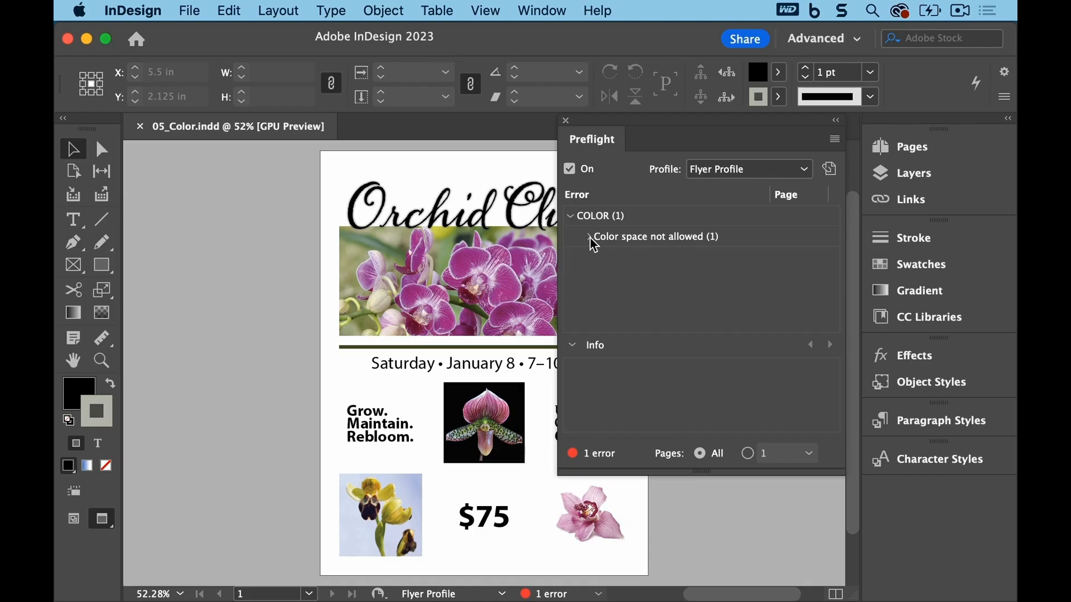
click(590, 238)
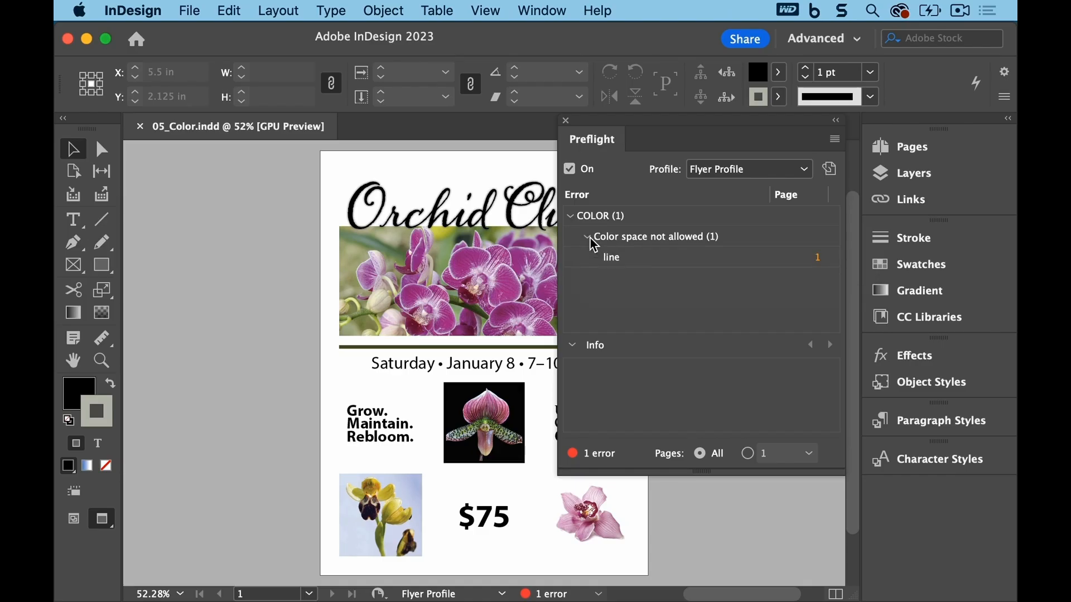
double_click(614, 262)
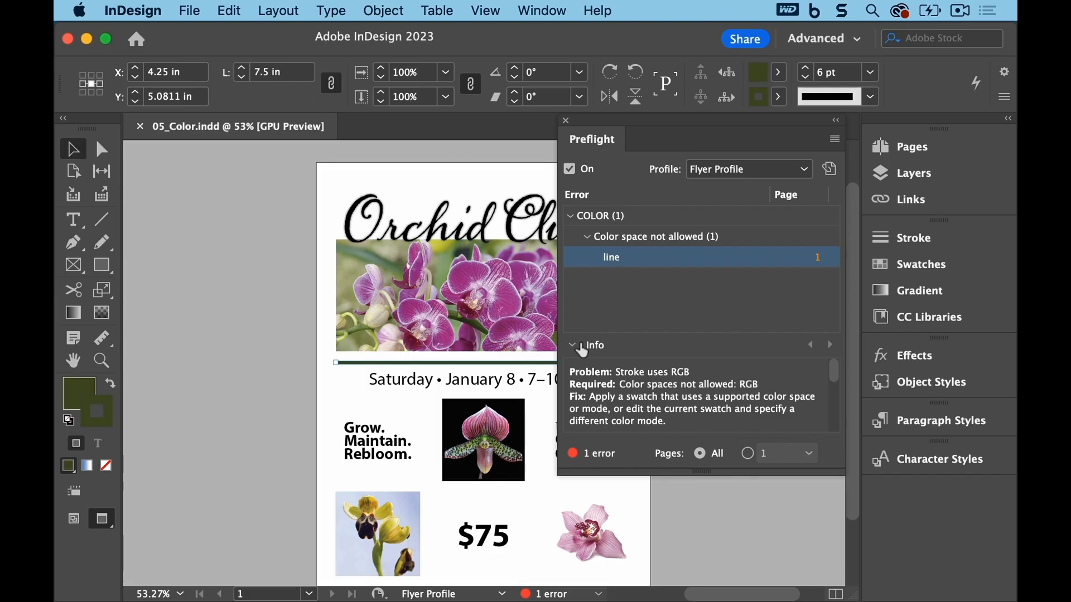
Step: Change the Green-Dark swatch's color mode to CMYK
click(574, 347)
click(574, 347)
drag(696, 475, 694, 497)
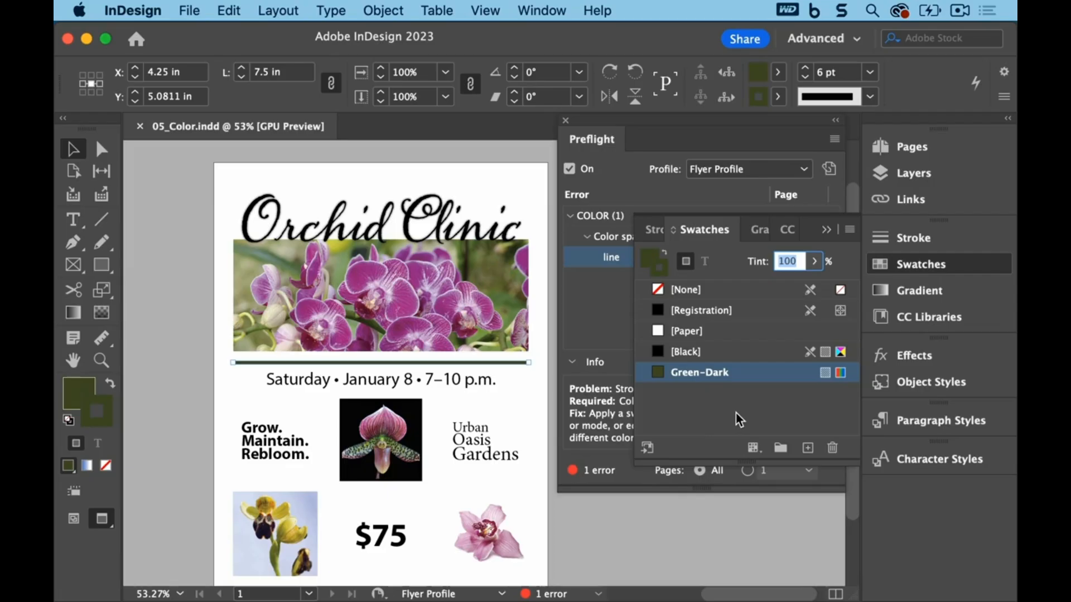
mouse_move(697, 380)
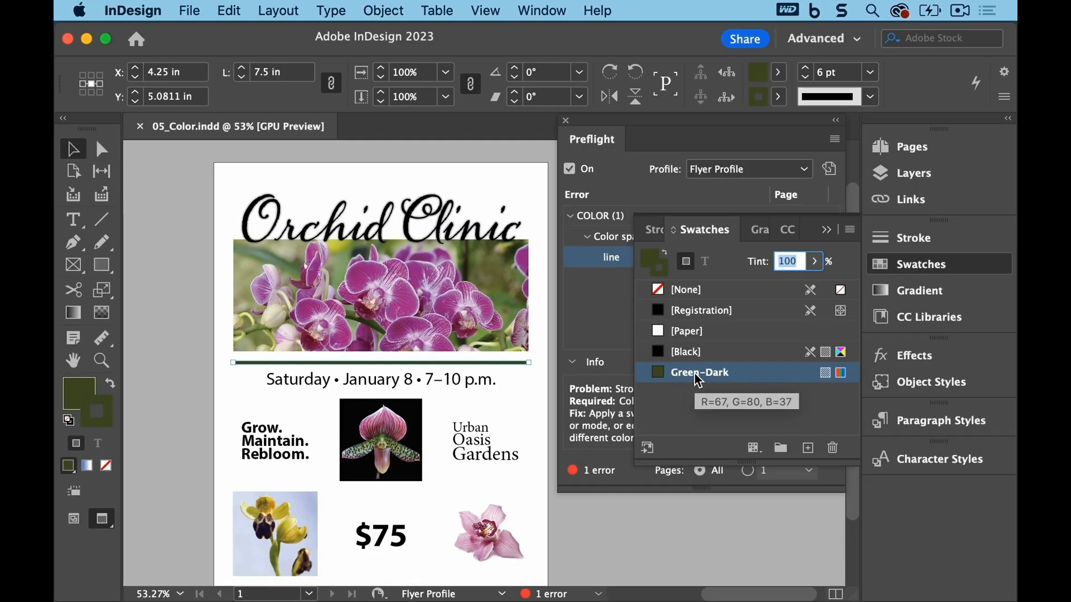
double_click(697, 373)
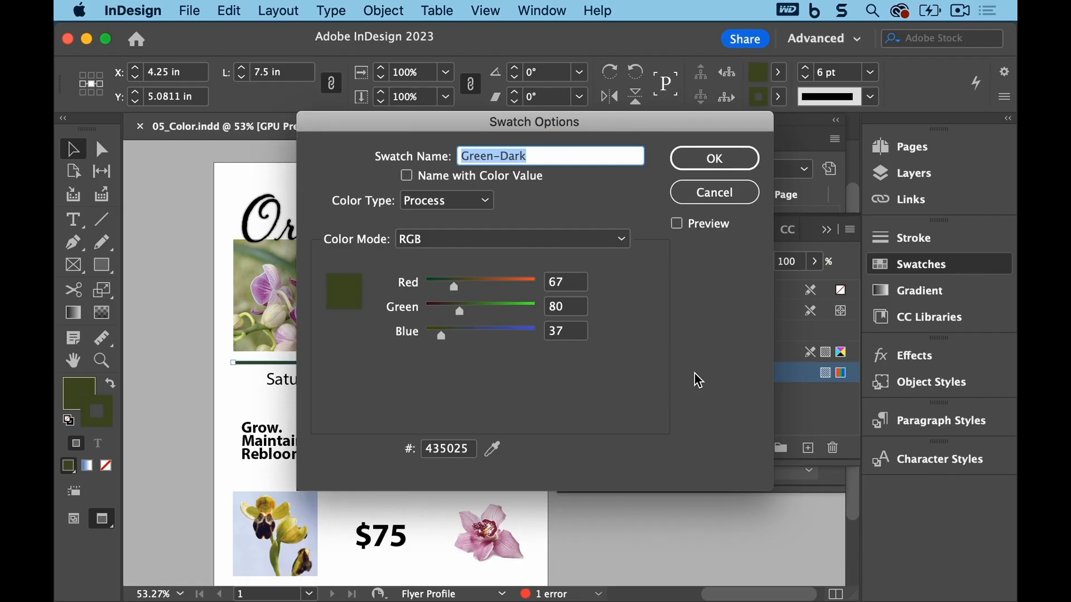
click(620, 244)
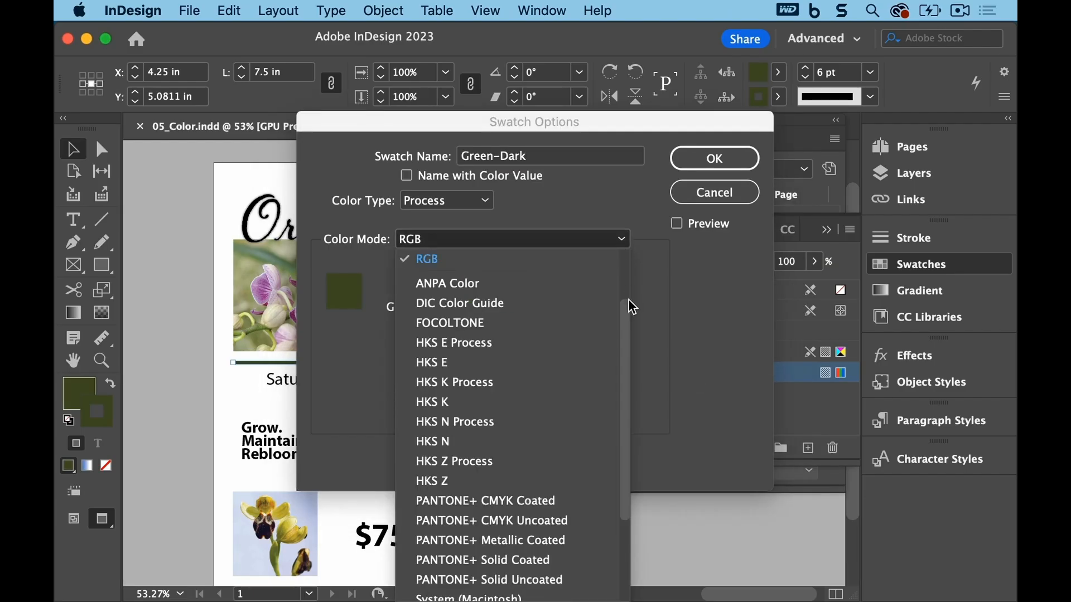
drag(625, 325, 624, 289)
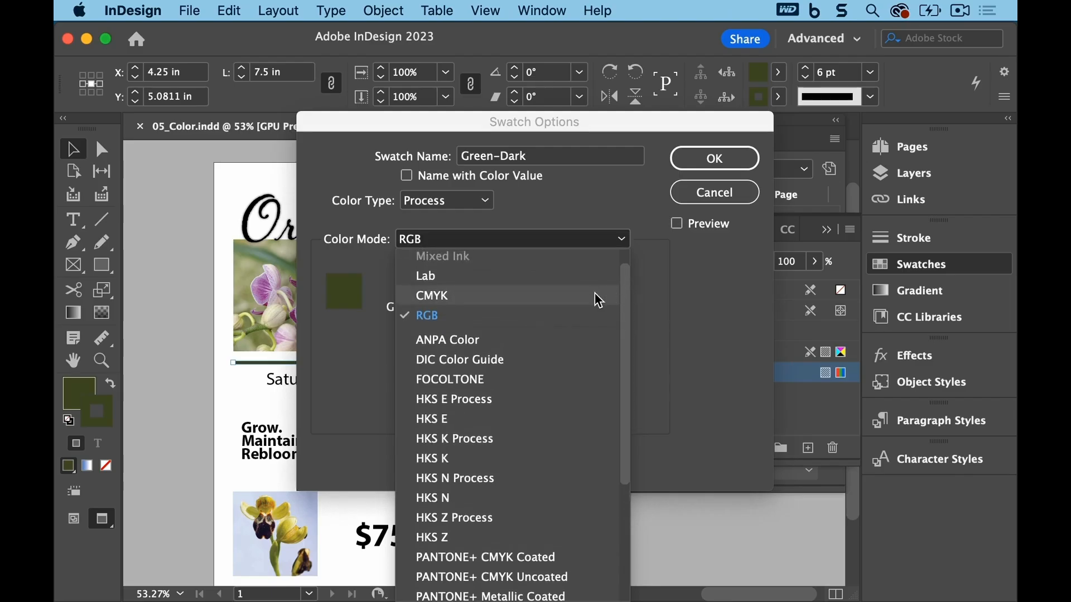
click(598, 295)
click(714, 158)
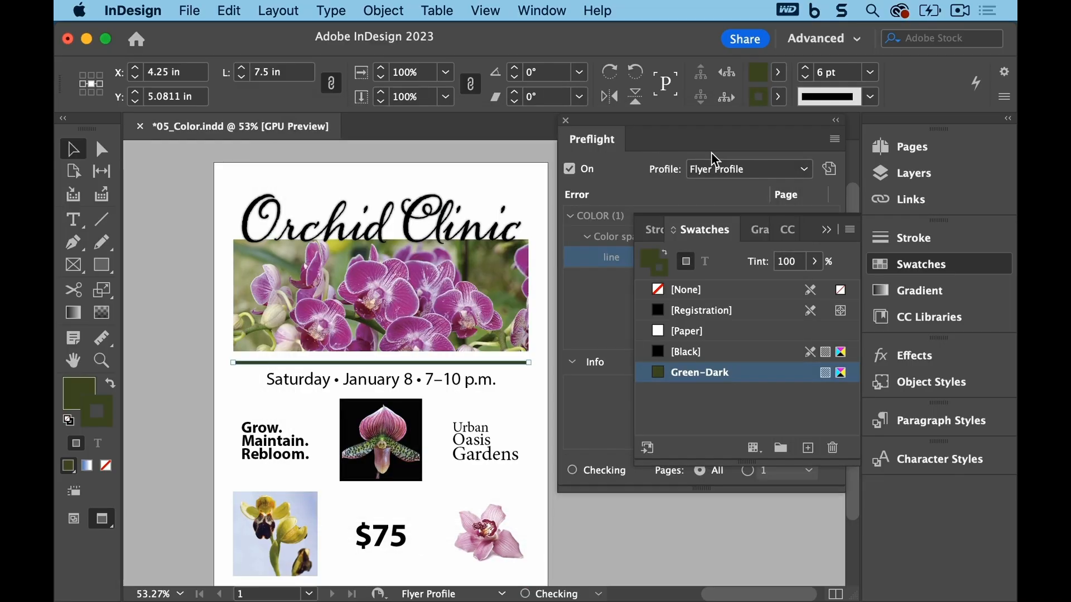
Step: Close the Swatches and Preflight panels and save the document
click(827, 229)
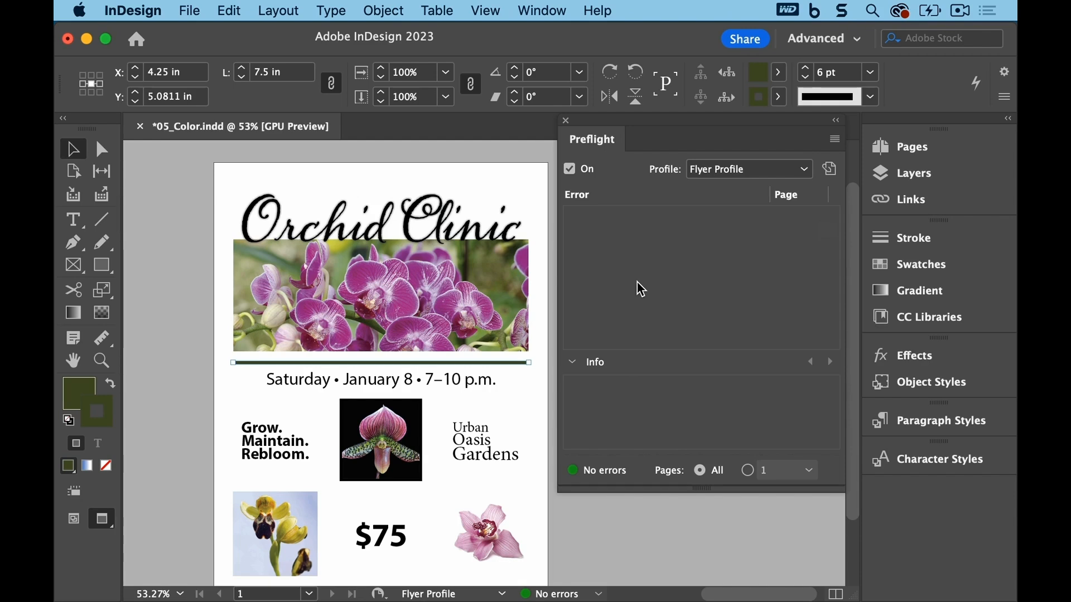
click(565, 121)
click(191, 11)
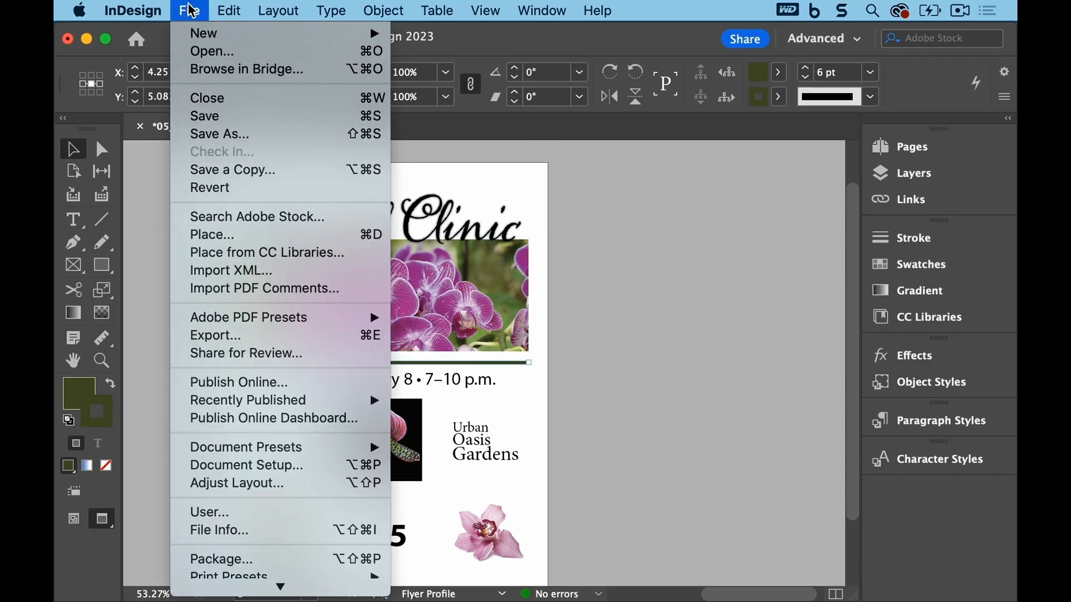
click(192, 115)
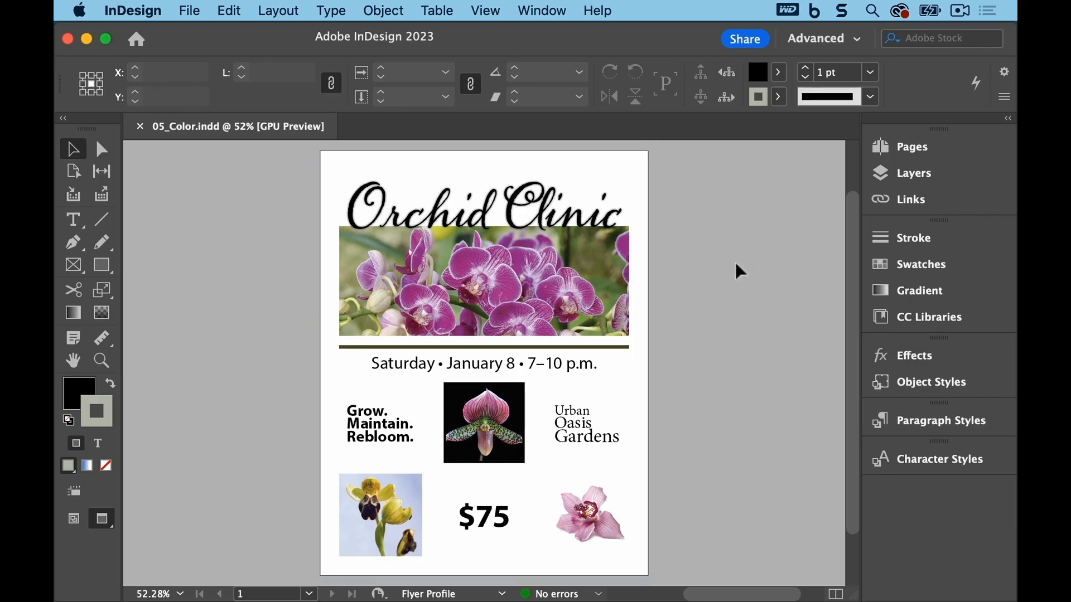
Step: Open the Swatches panel and start a new color swatch with the Spot color type
click(543, 11)
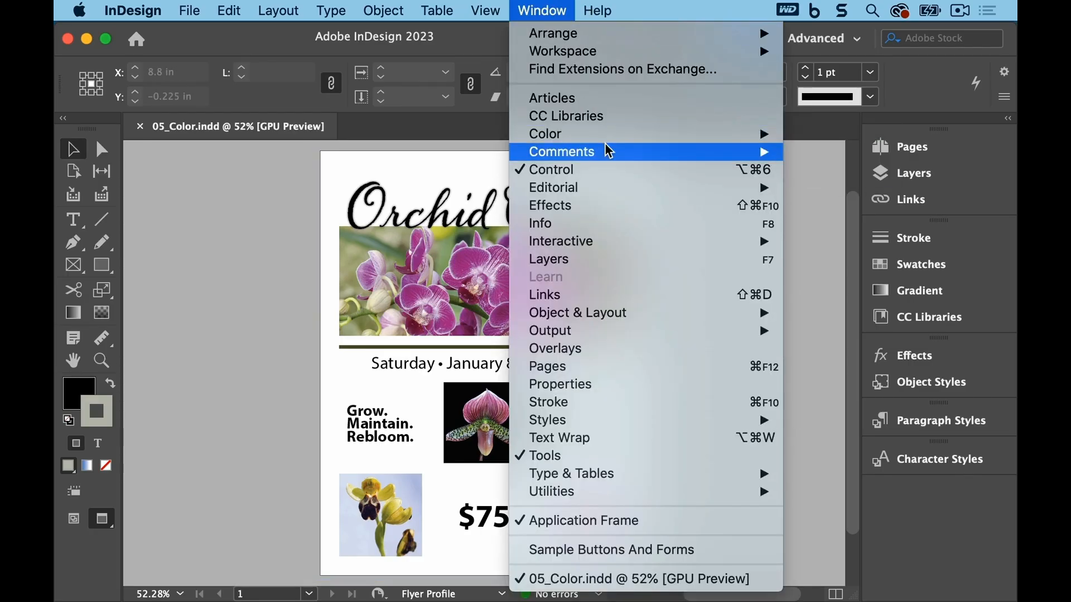
mouse_move(605, 135)
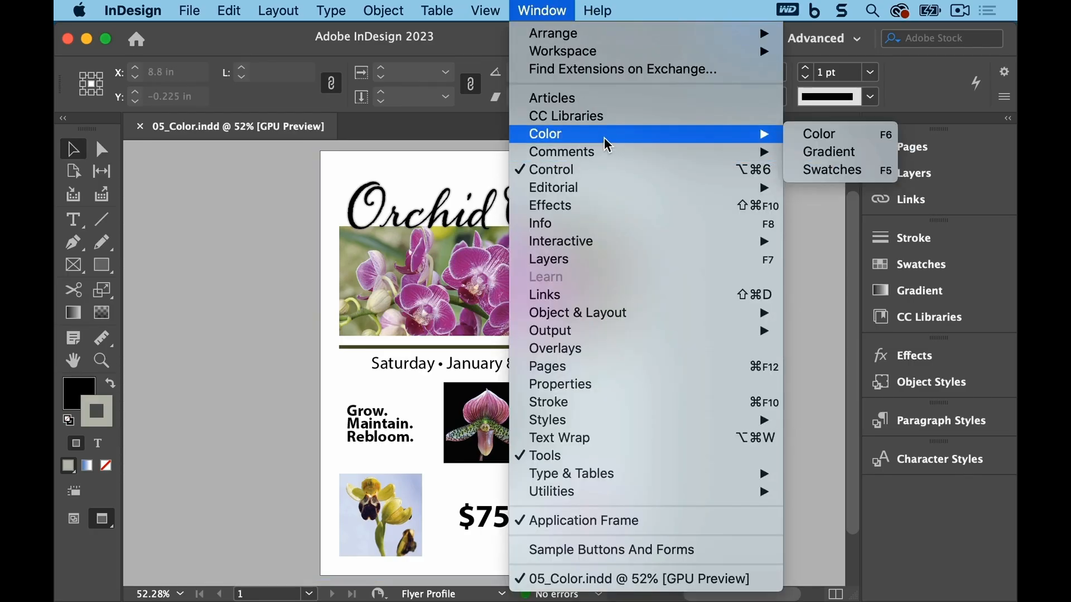
click(876, 172)
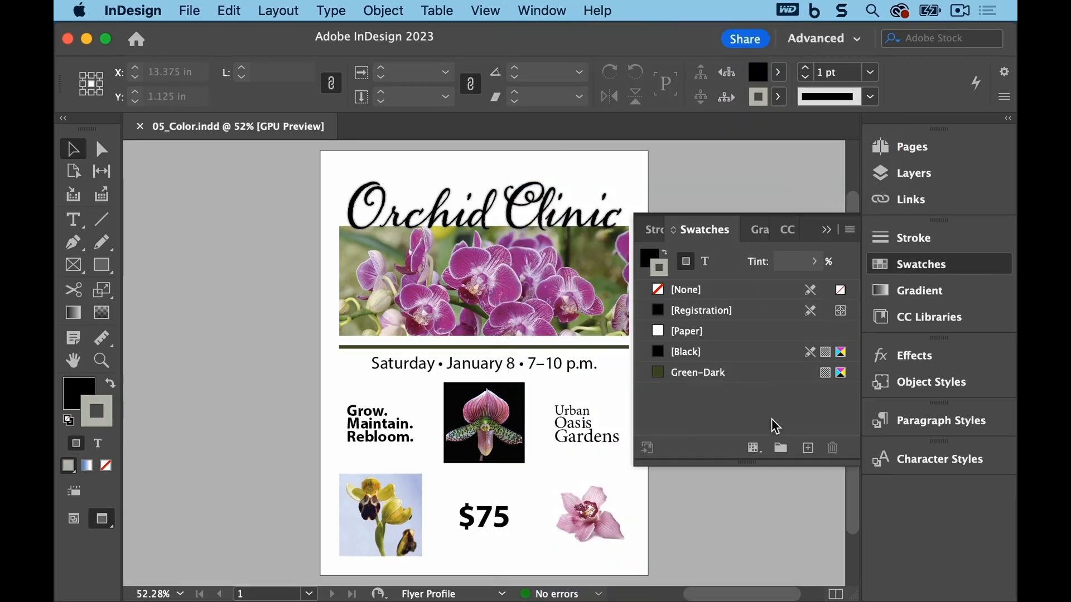
click(849, 231)
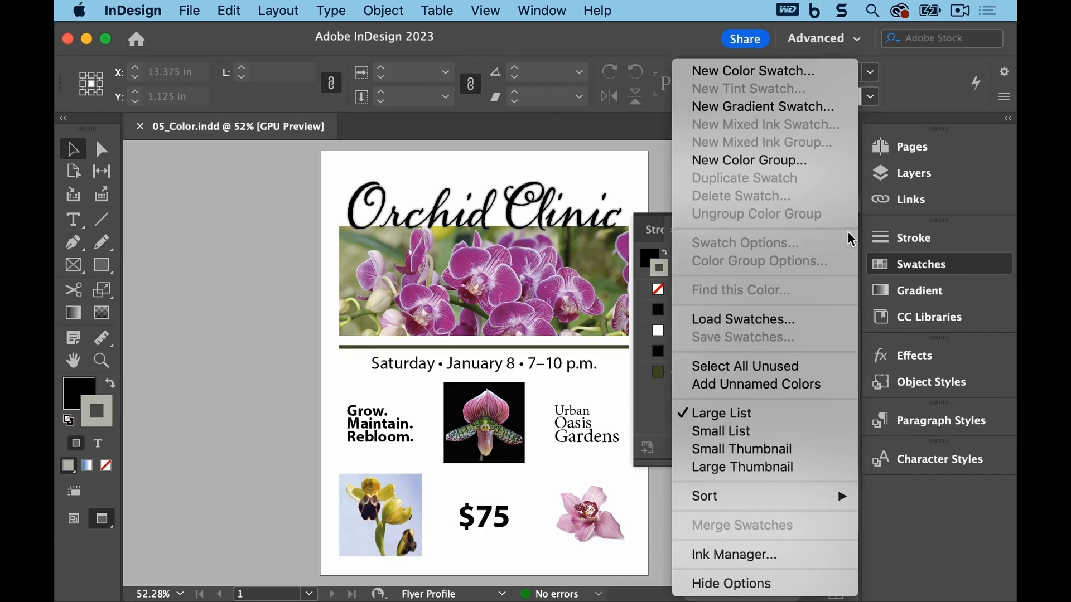
click(820, 76)
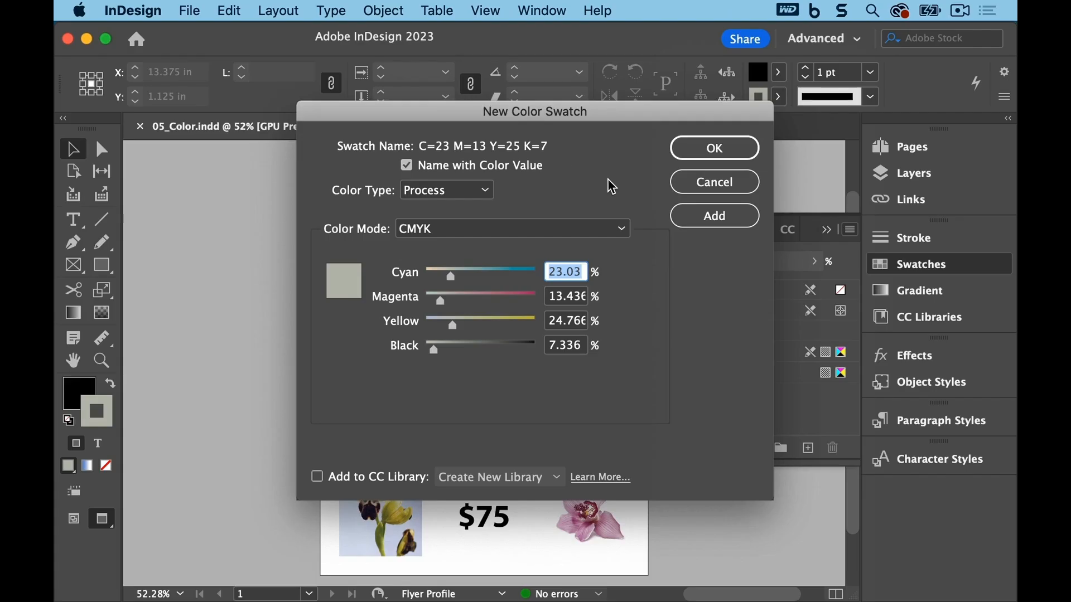
click(487, 190)
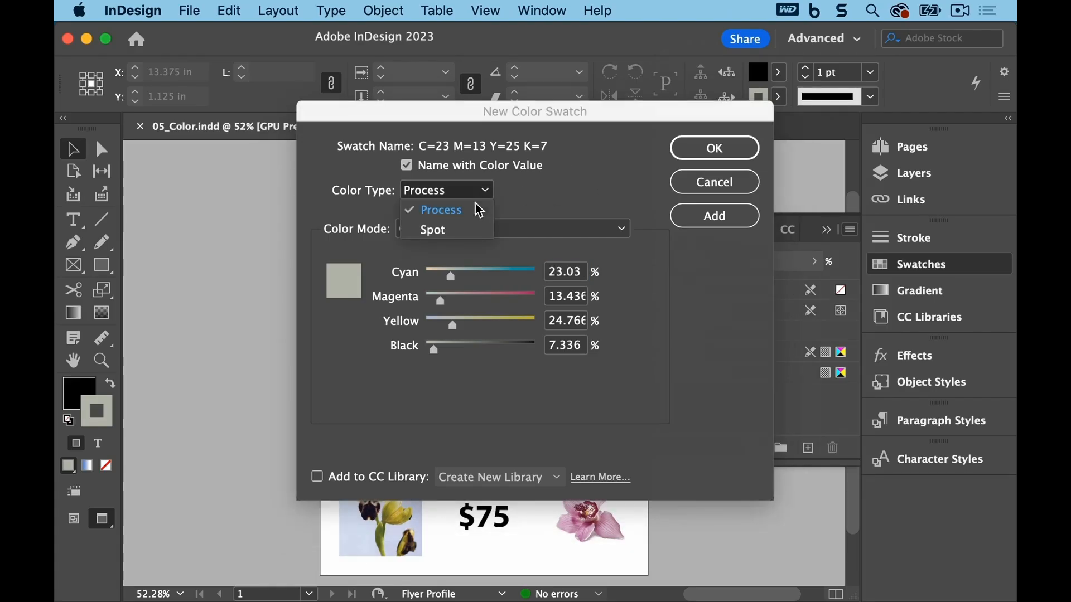
click(470, 229)
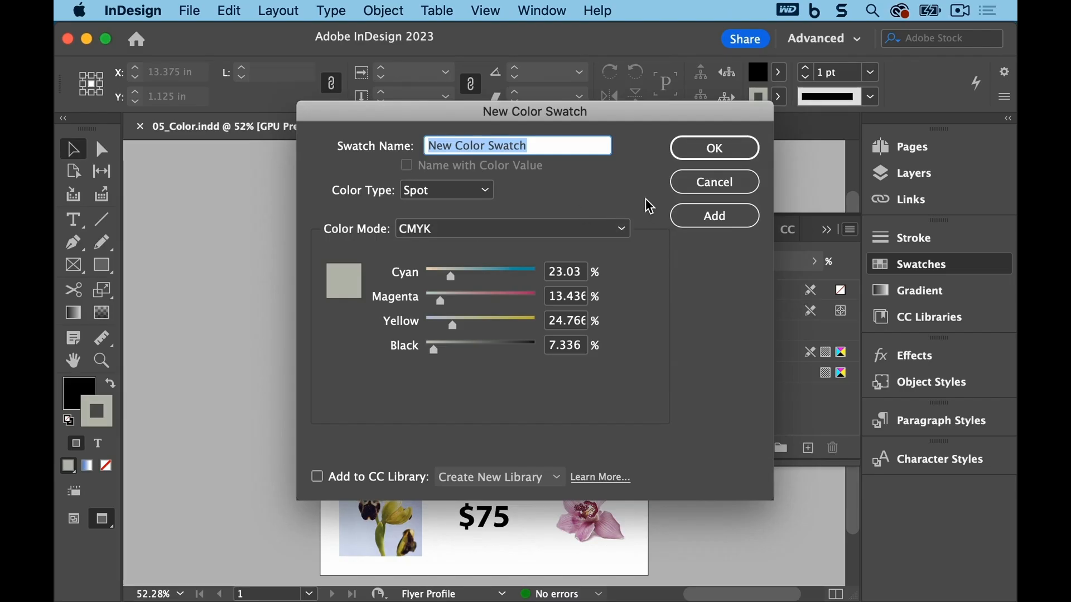
Step: Choose the PANTONE+ Metallic Coated library and add PANTONE 8483 C as the new spot swatch
click(623, 231)
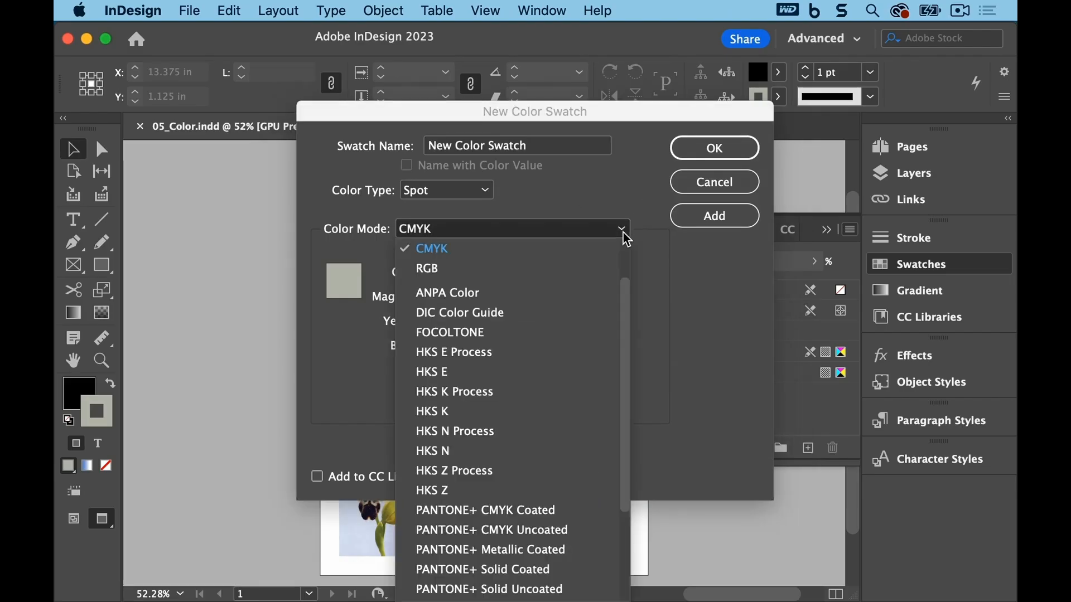
drag(620, 295, 617, 403)
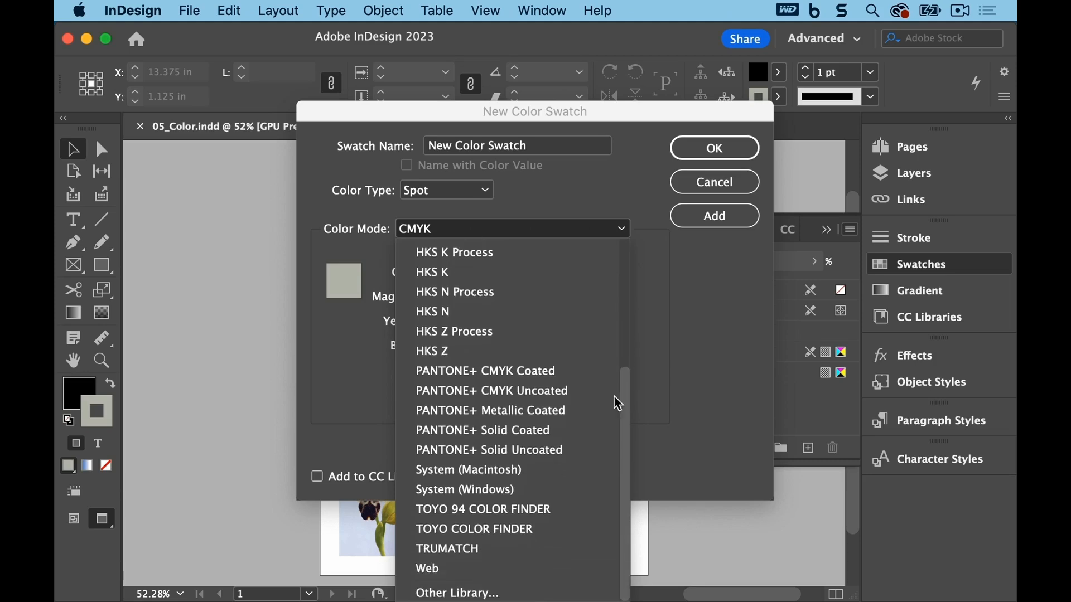
click(583, 414)
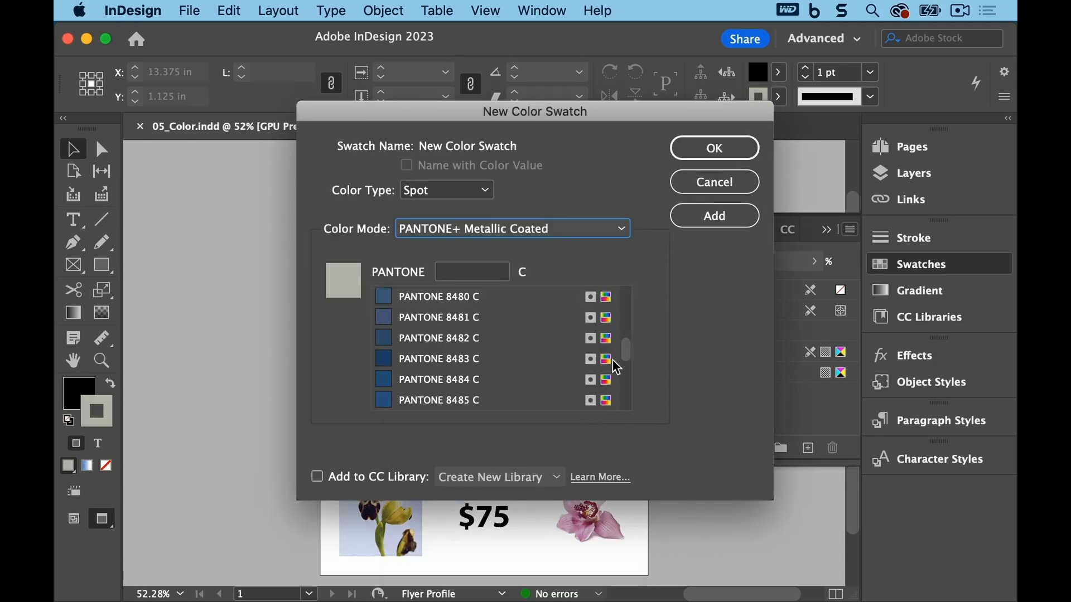
click(483, 276)
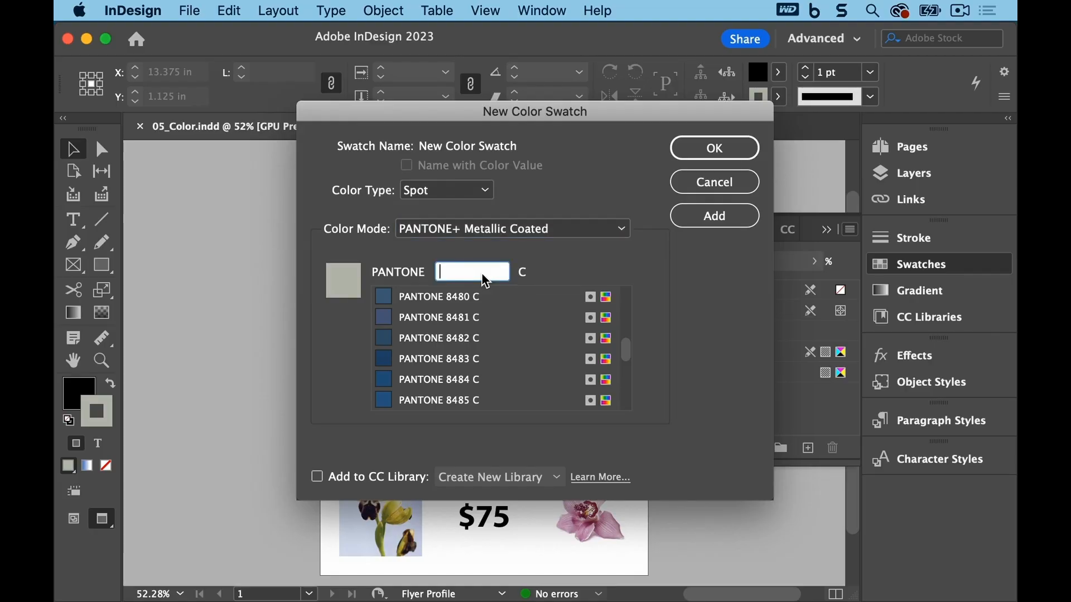
text(848)
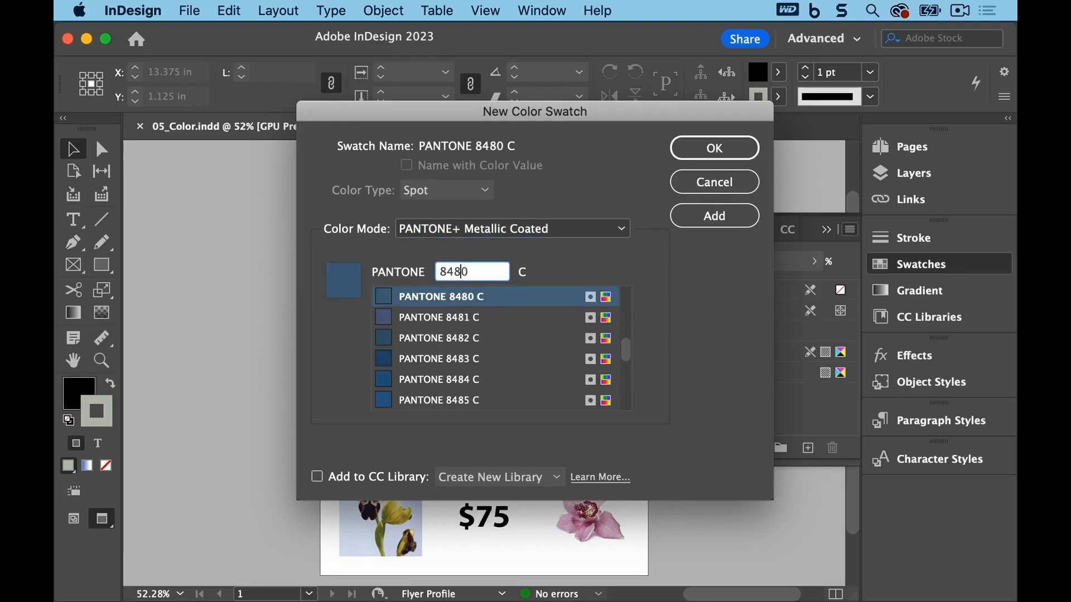
text(3)
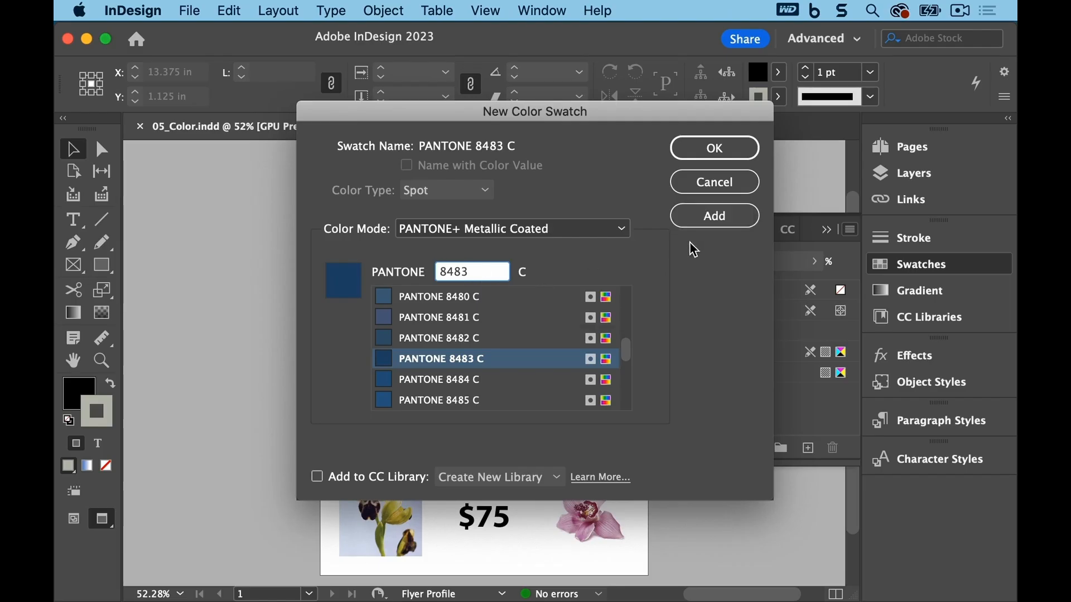
click(714, 151)
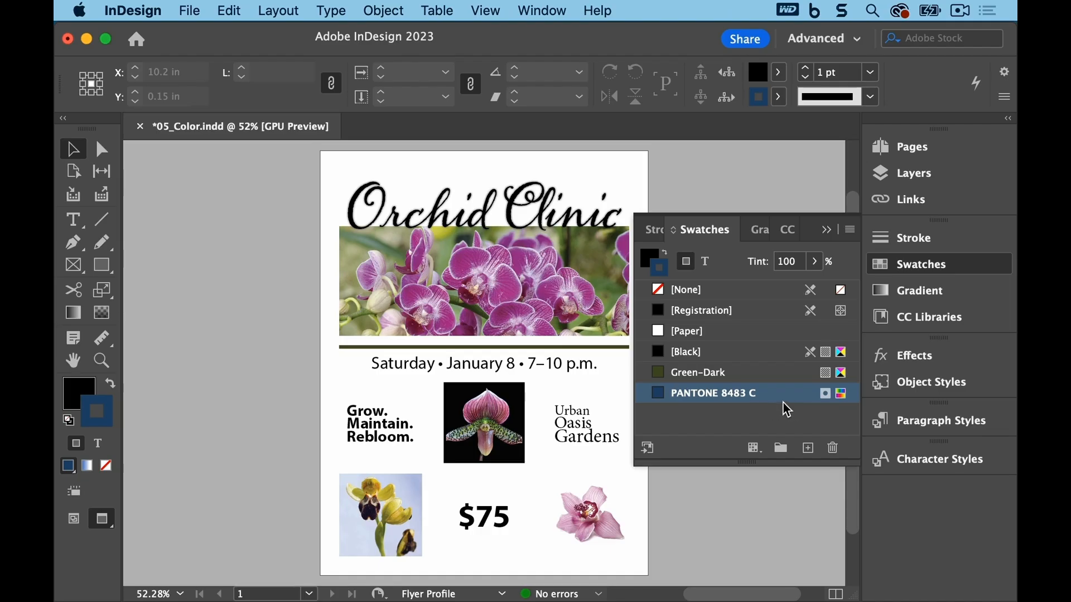
Step: Save the document
mouse_move(824, 405)
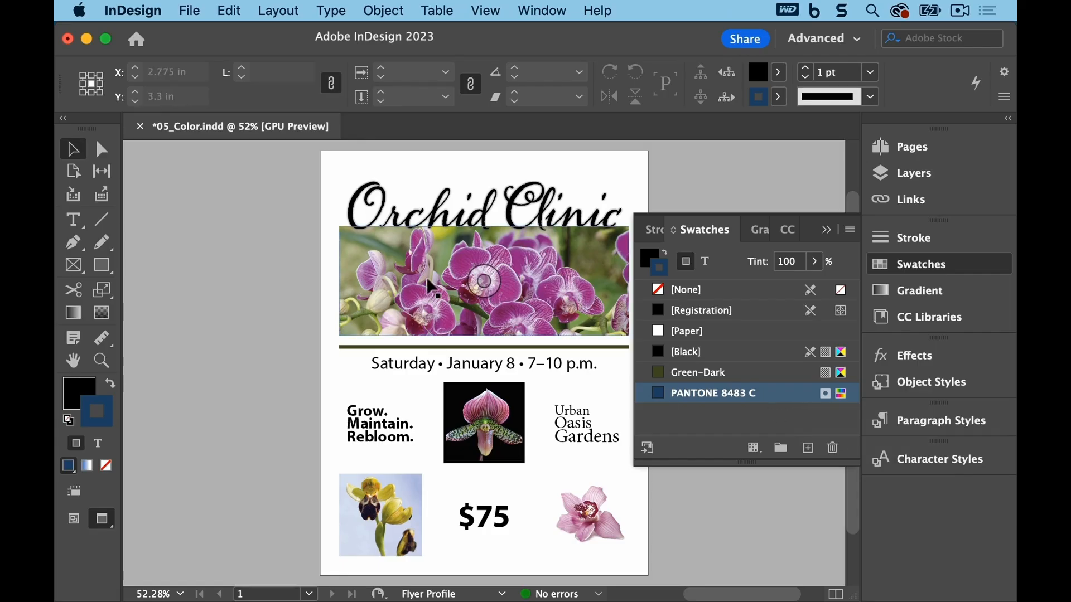
click(190, 9)
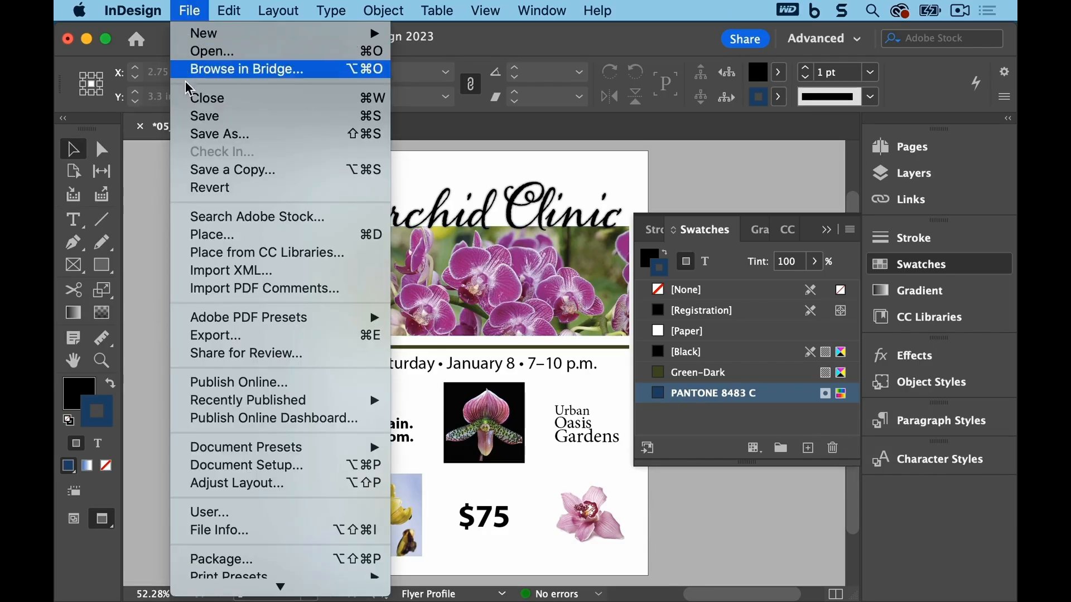
click(192, 116)
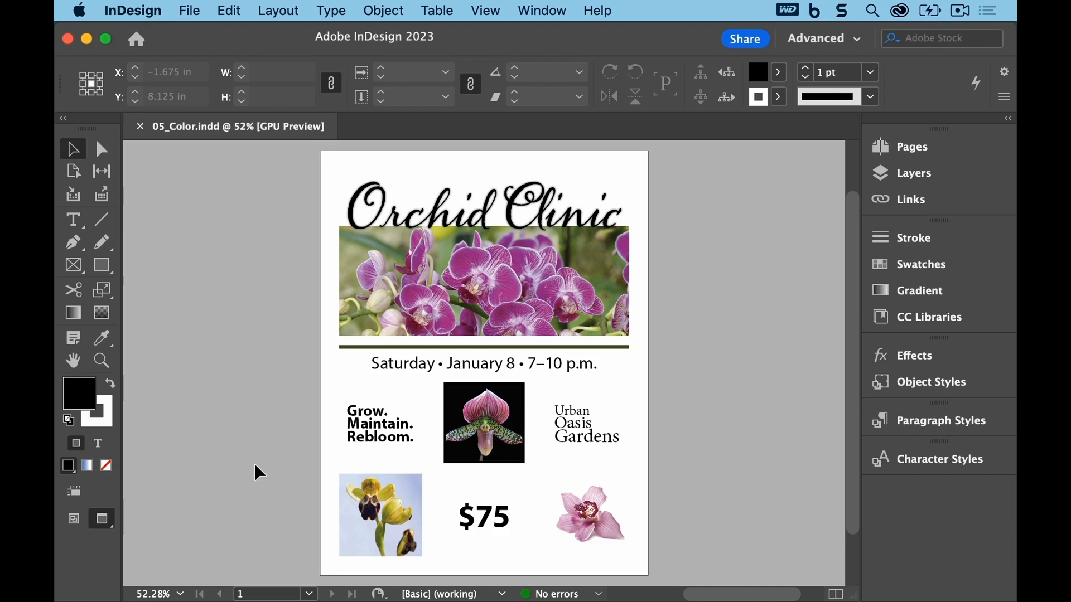
Step: Zoom in on the yellow orchid photo, open the Color panel, and sample a yellow petal with the Eyedropper tool
click(101, 361)
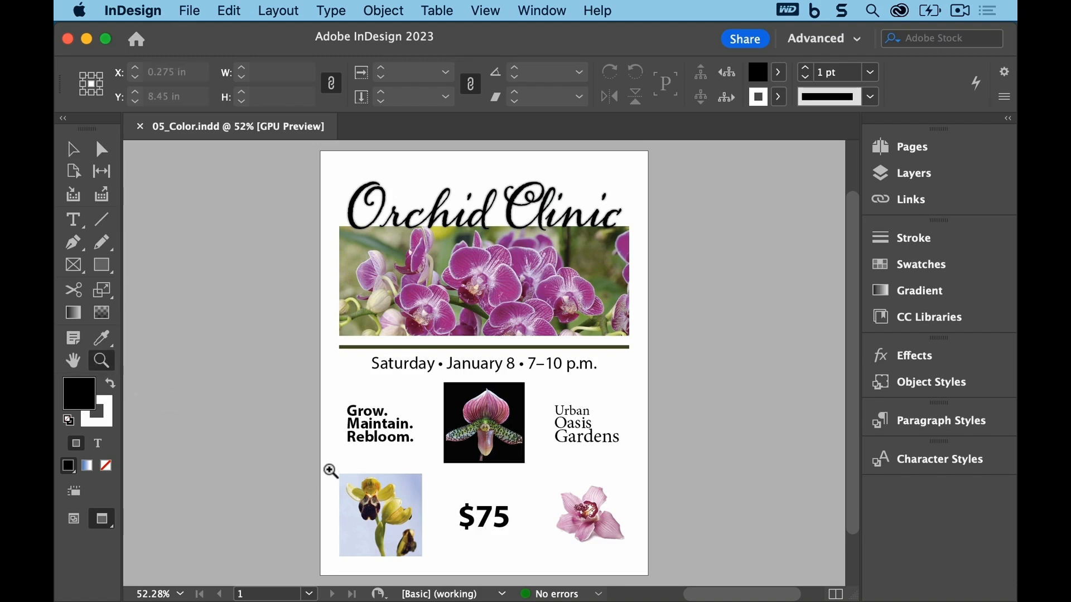
drag(327, 467, 453, 567)
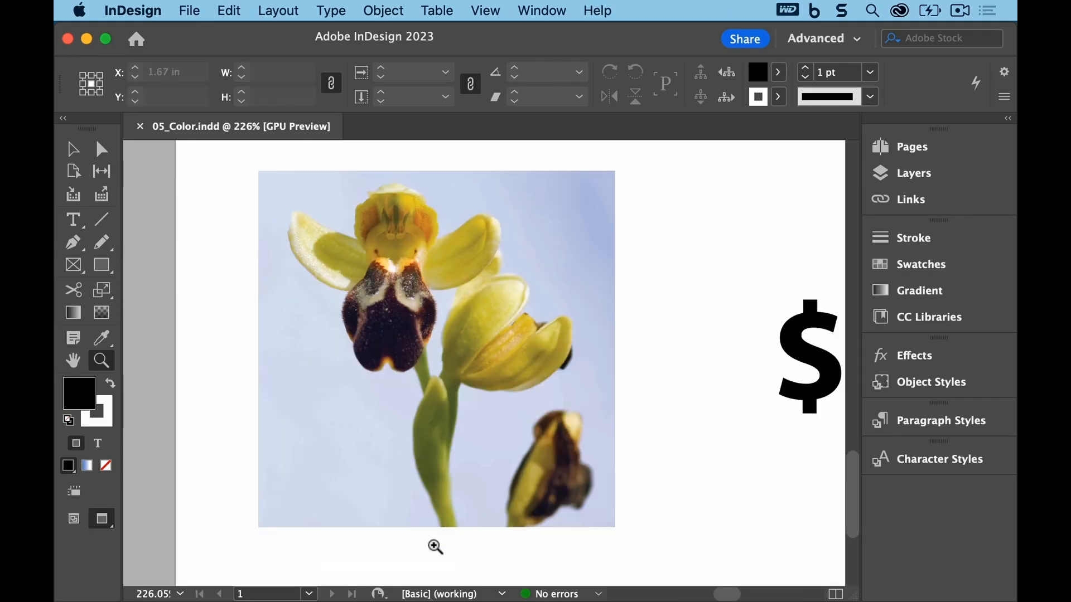
click(73, 148)
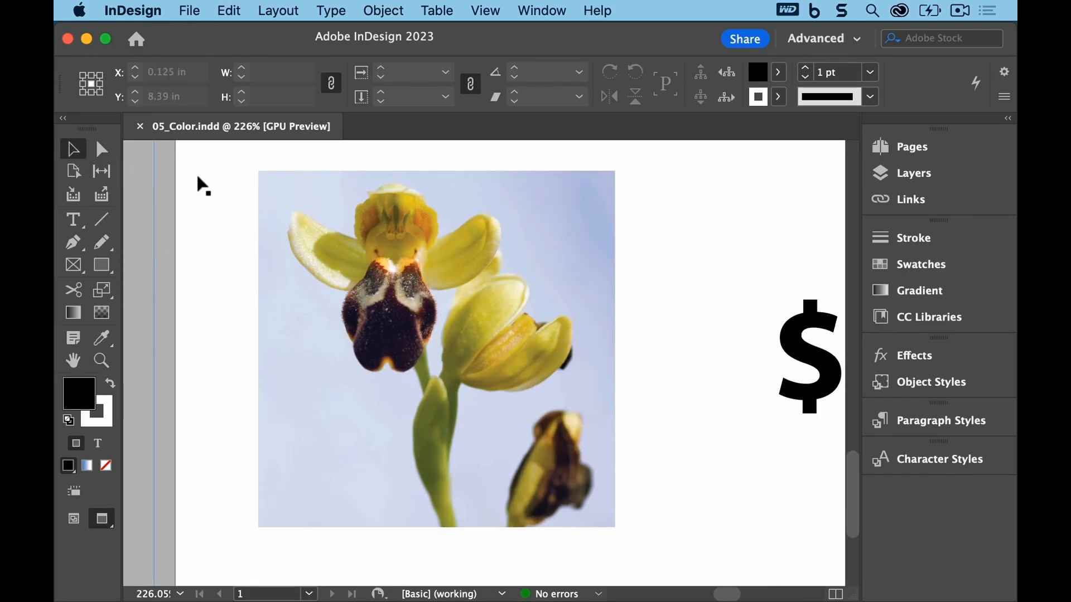
click(229, 9)
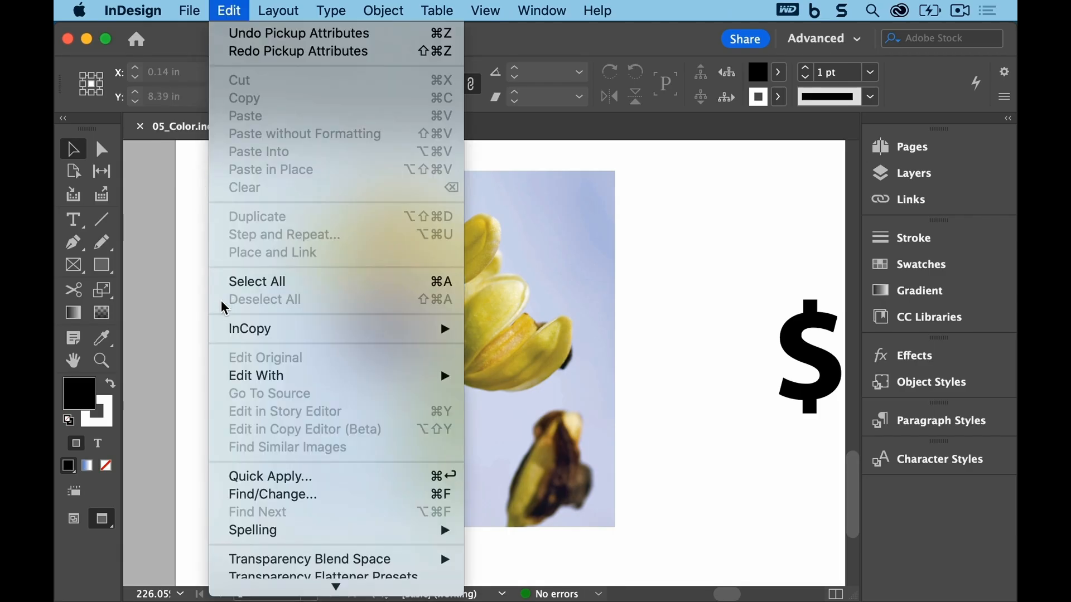
click(146, 280)
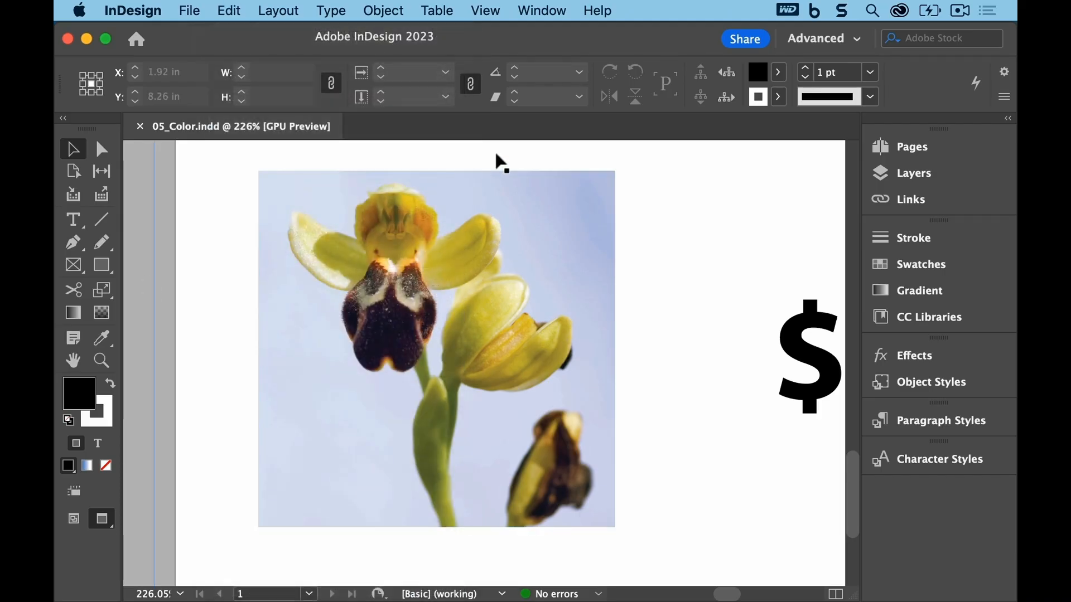
click(555, 10)
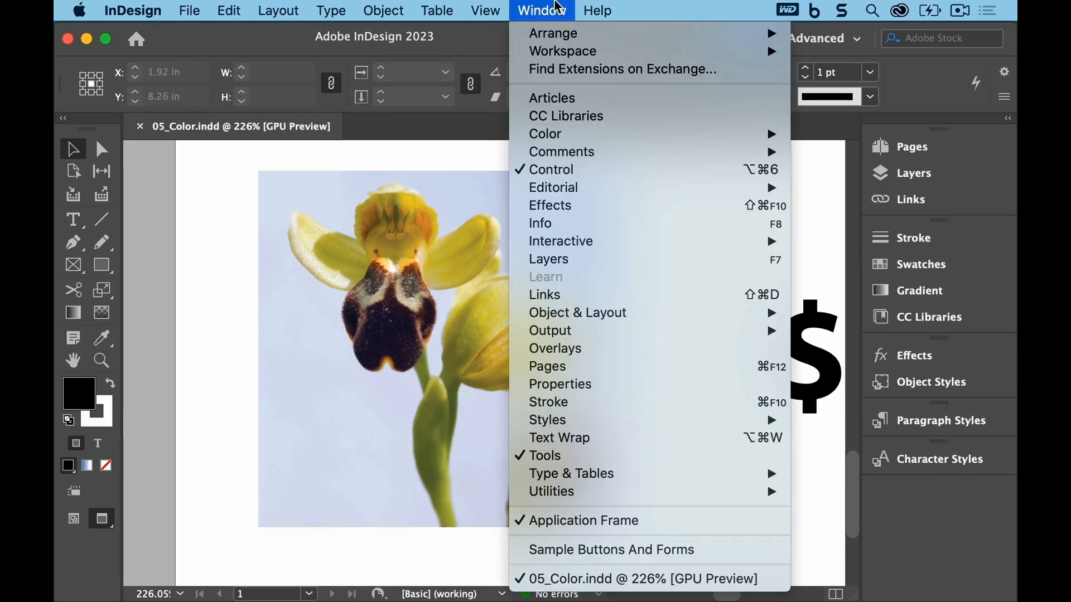
mouse_move(646, 140)
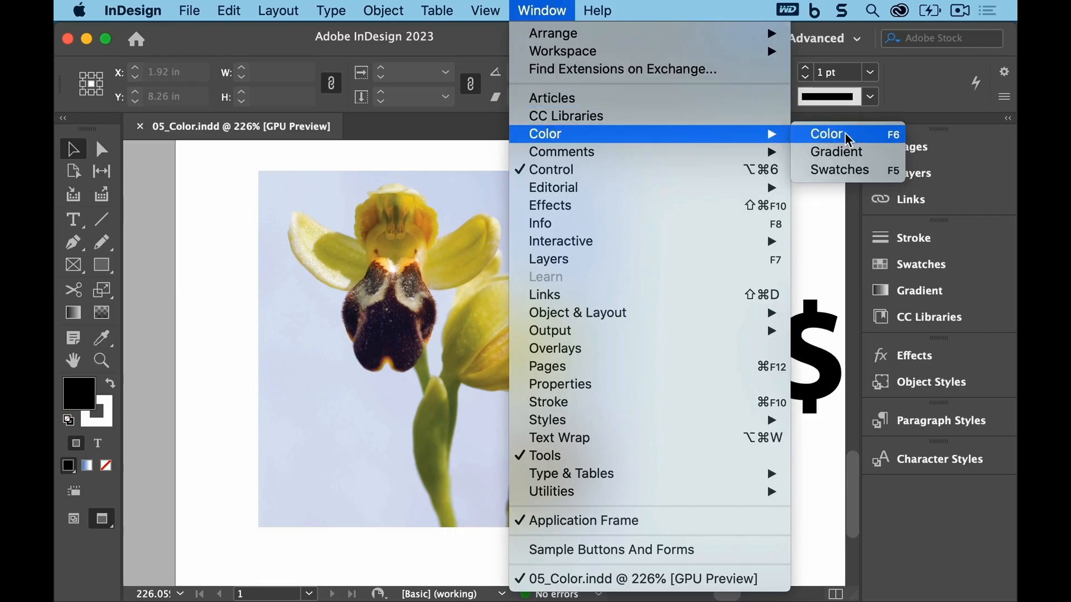
click(867, 139)
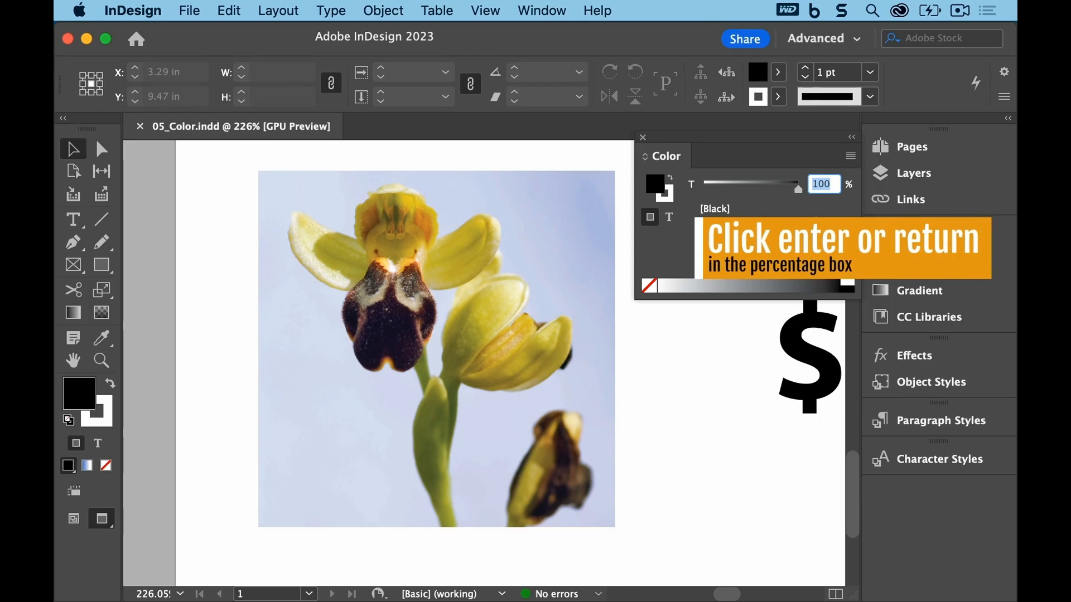
key(Return)
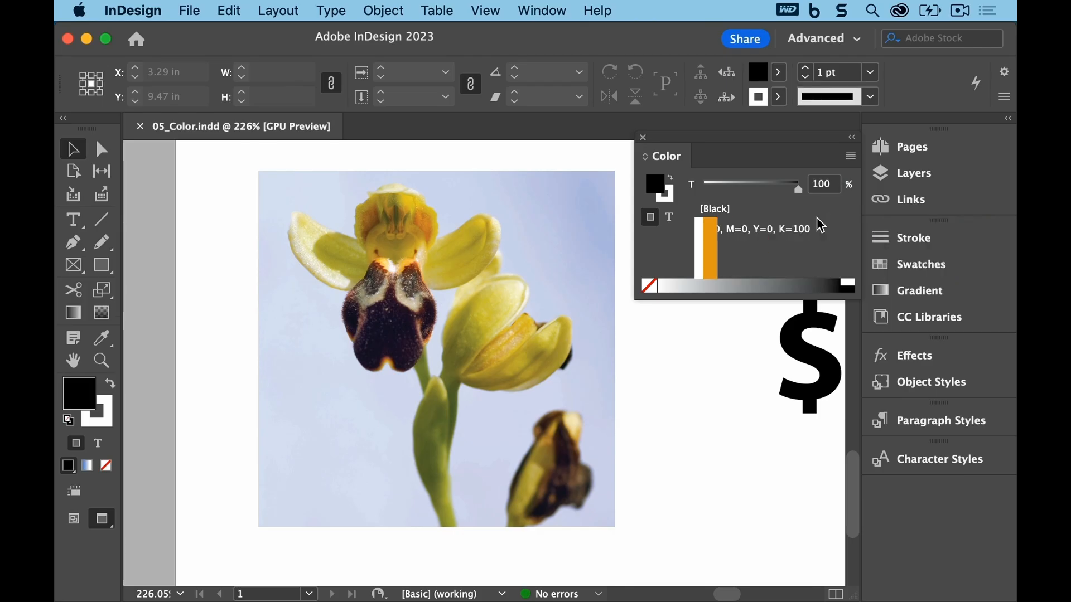
key(i)
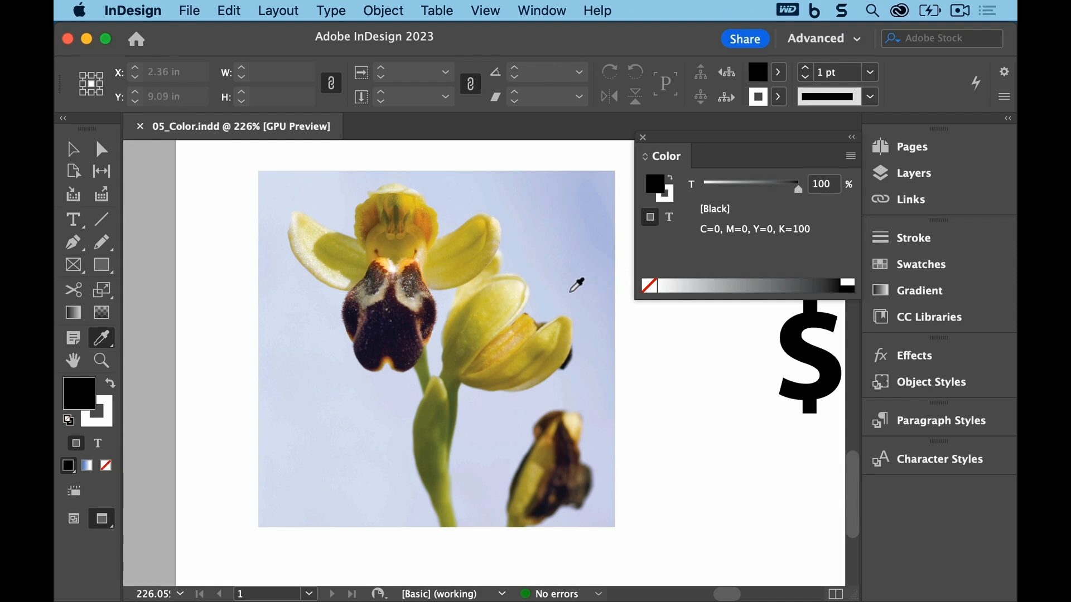
click(484, 220)
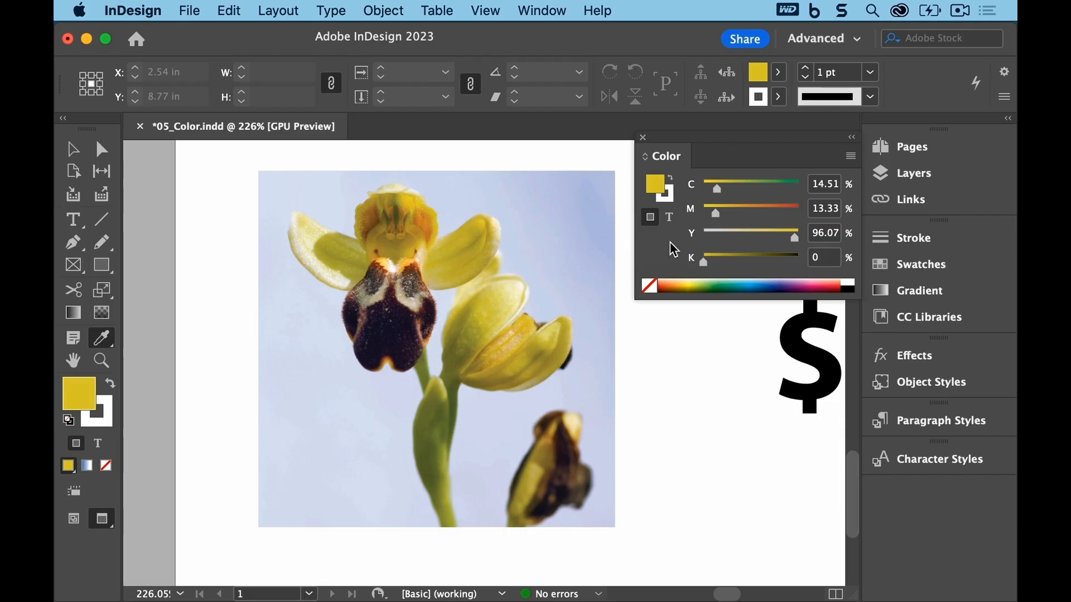
Step: Set the sampled fill color to C 10, M 0, Y 40, K 0
click(831, 191)
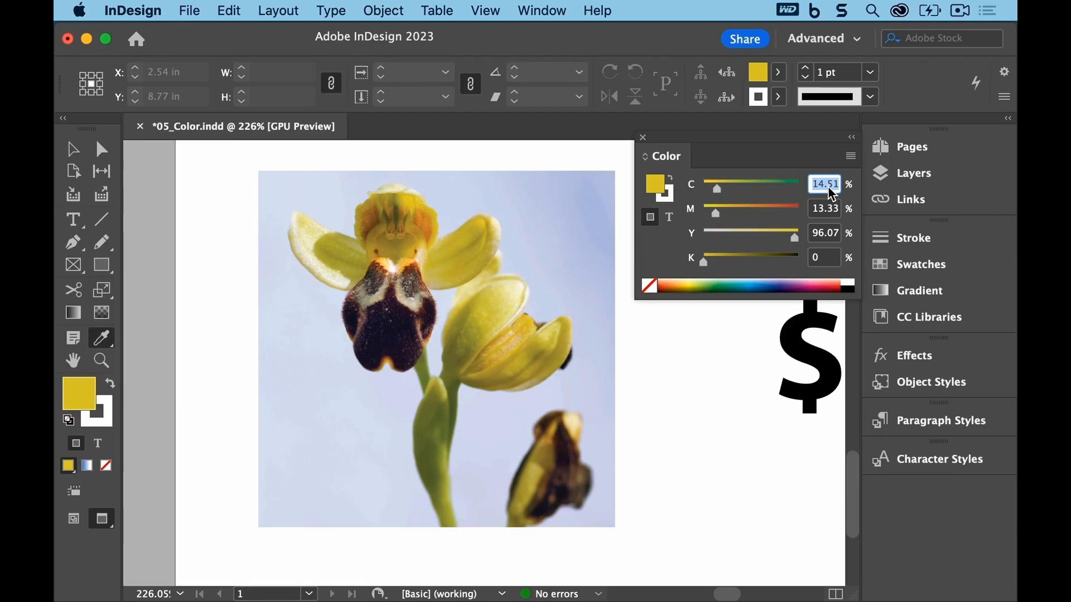
text(10)
key(Tab)
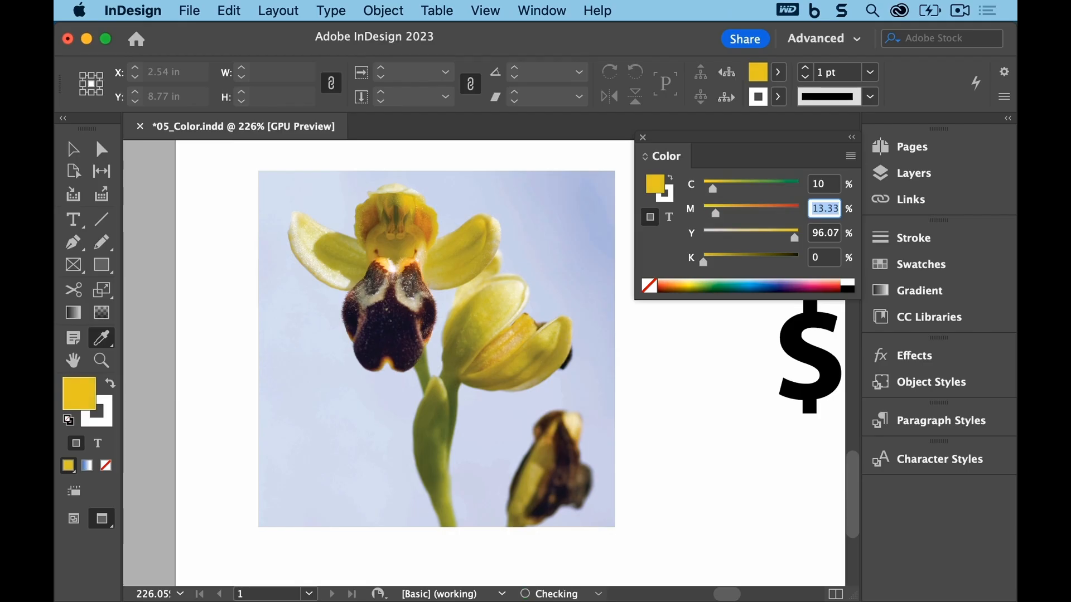
text(0)
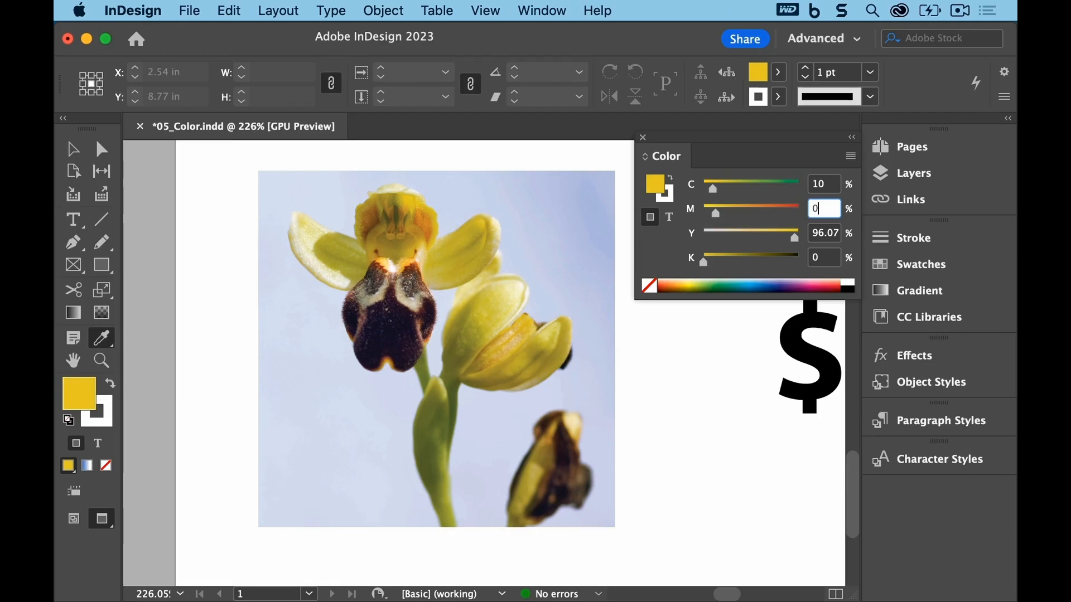
key(Tab)
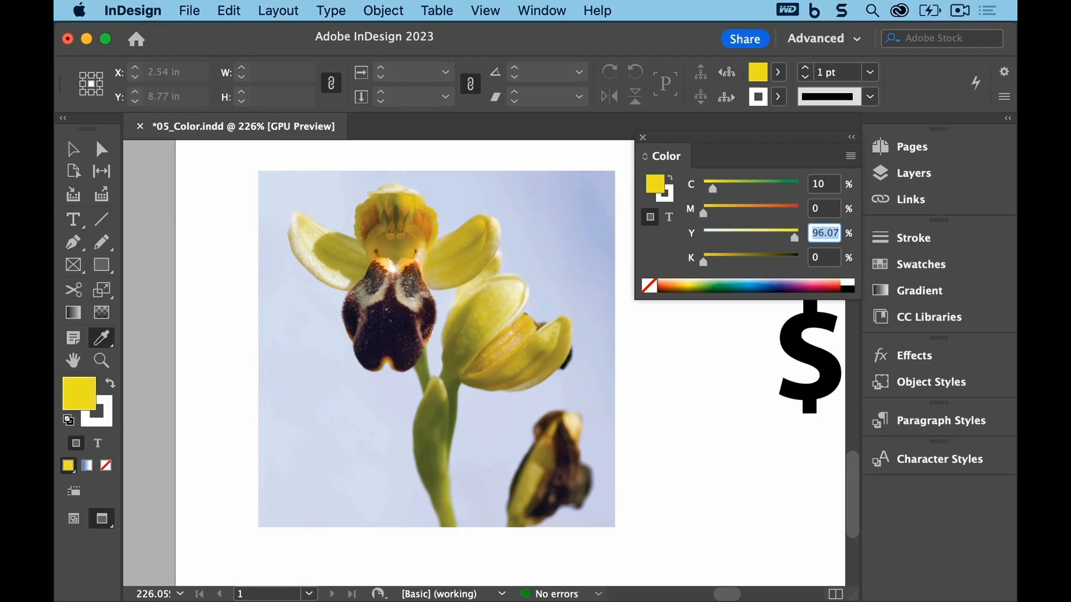
text(40)
key(Tab)
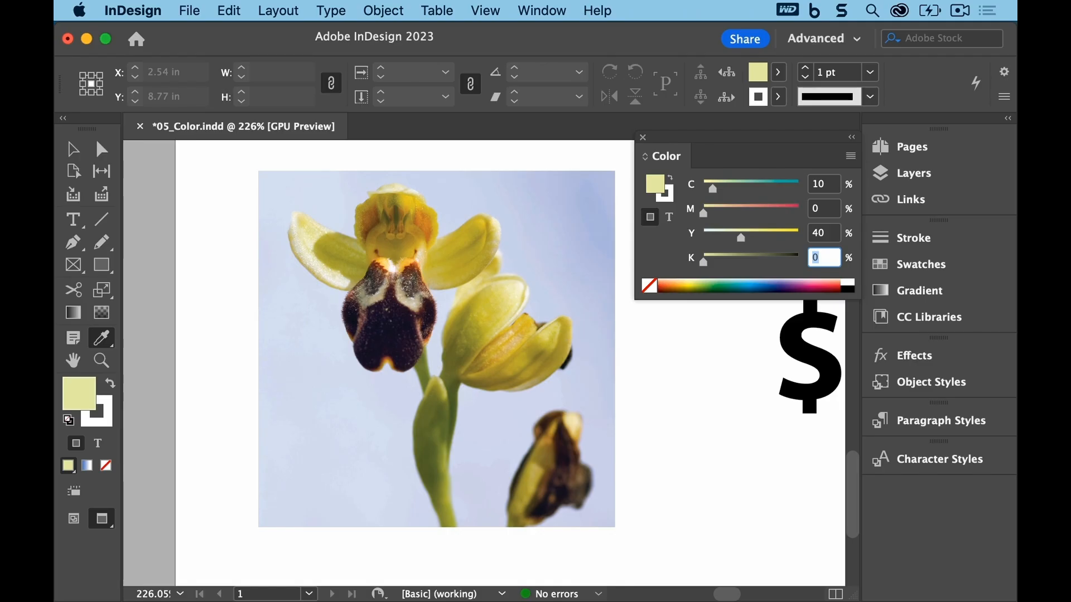
key(Return)
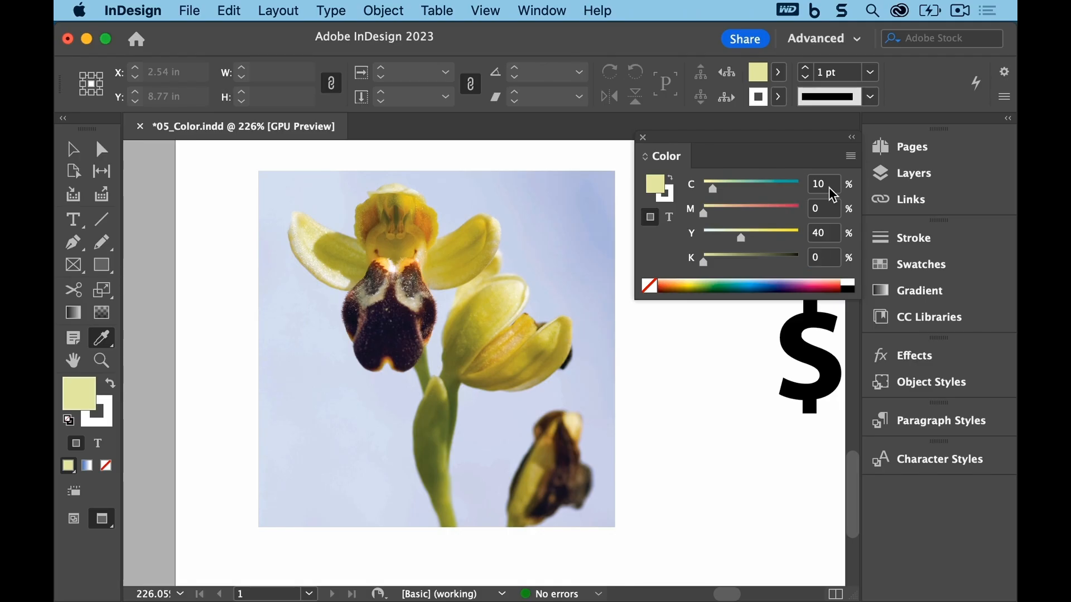
Step: Add the sampled yellow fill color to the swatches and open the Swatches panel
click(851, 157)
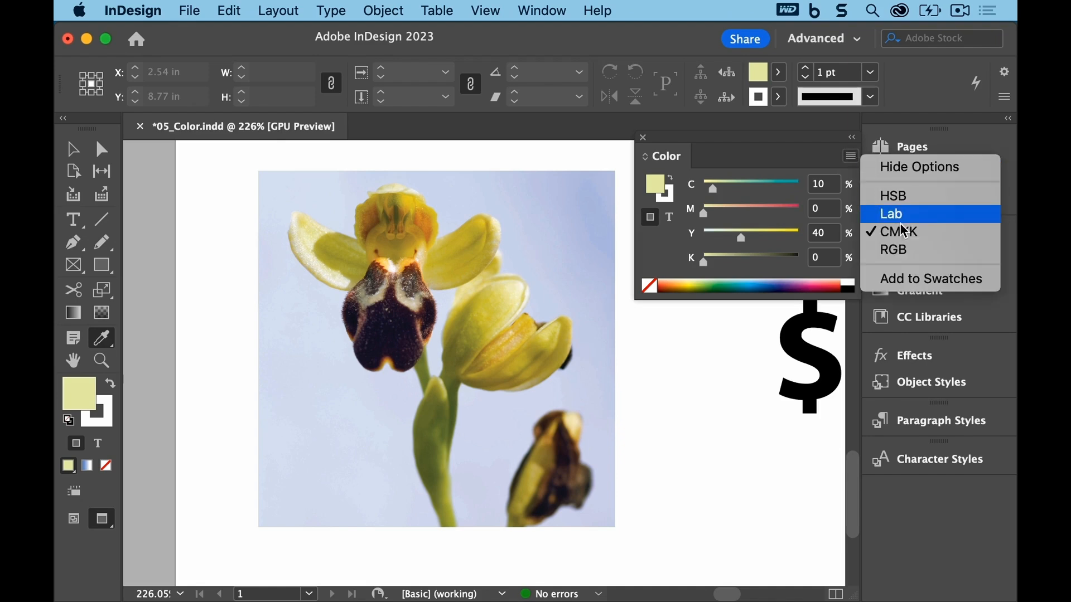
click(915, 278)
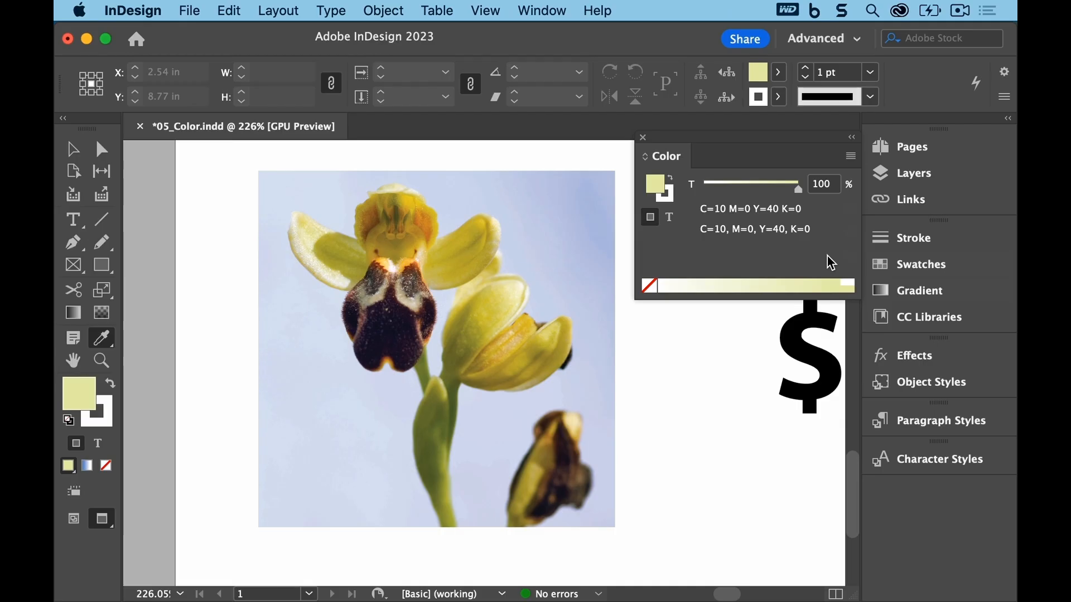
click(874, 269)
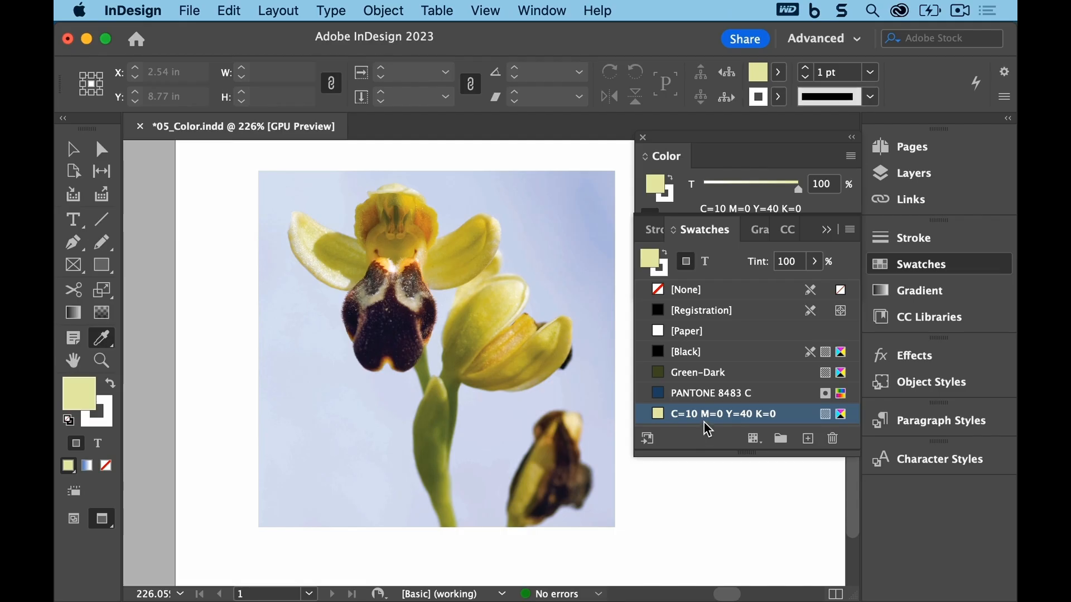
Step: Close the Color panel, enlarge the Swatches panel, and duplicate the C=10 M=0 Y=40 K=0 swatch
click(646, 146)
click(643, 138)
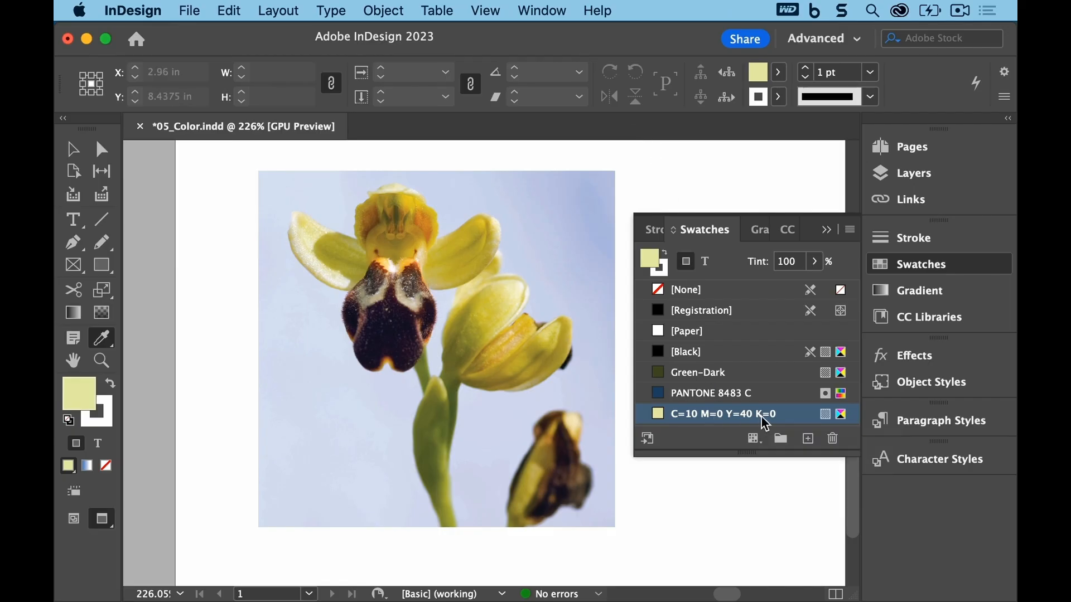
drag(745, 453, 746, 475)
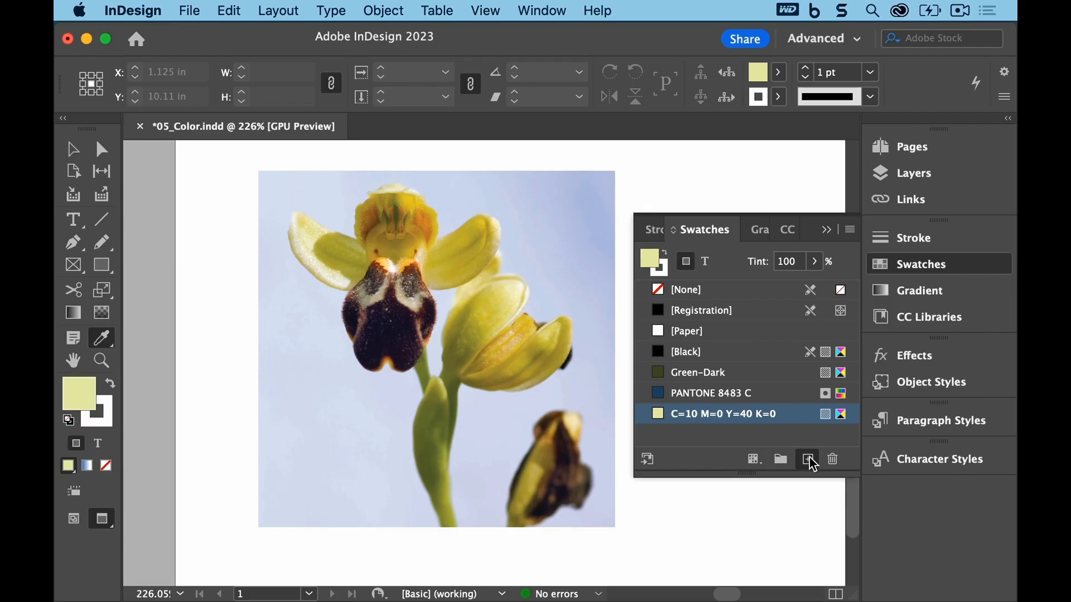
click(808, 459)
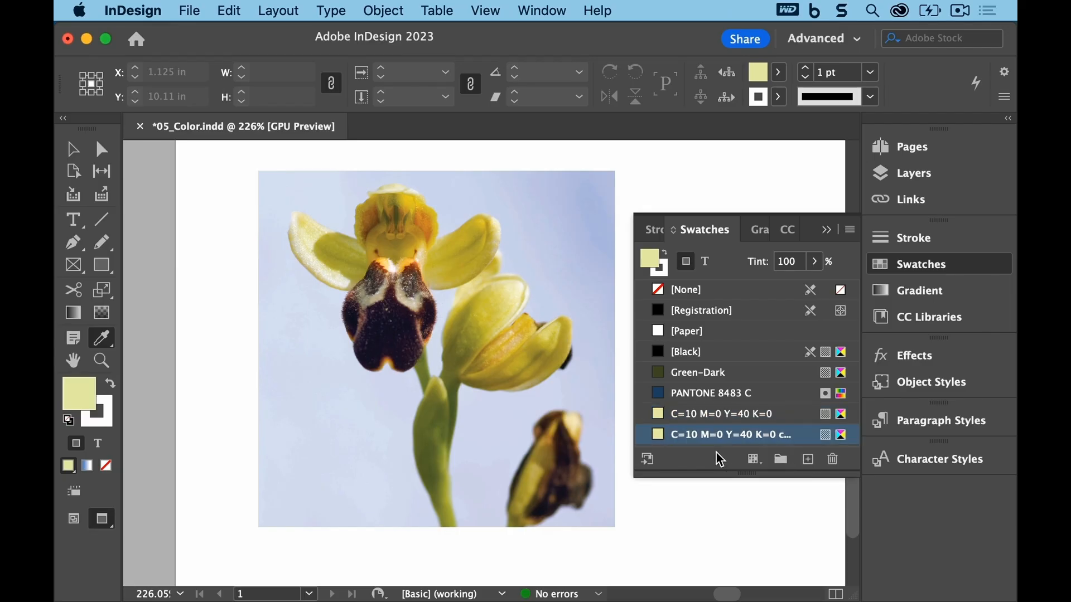
Step: Edit the duplicated swatch's options to C 25, M 75, Y 0, K 0
drag(745, 472, 748, 502)
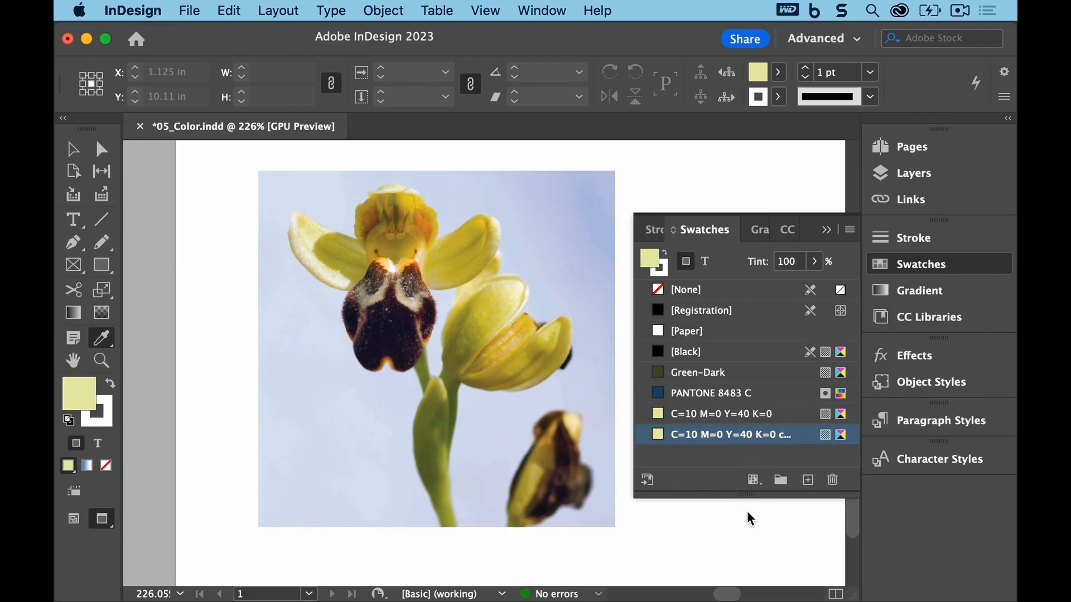
double_click(725, 436)
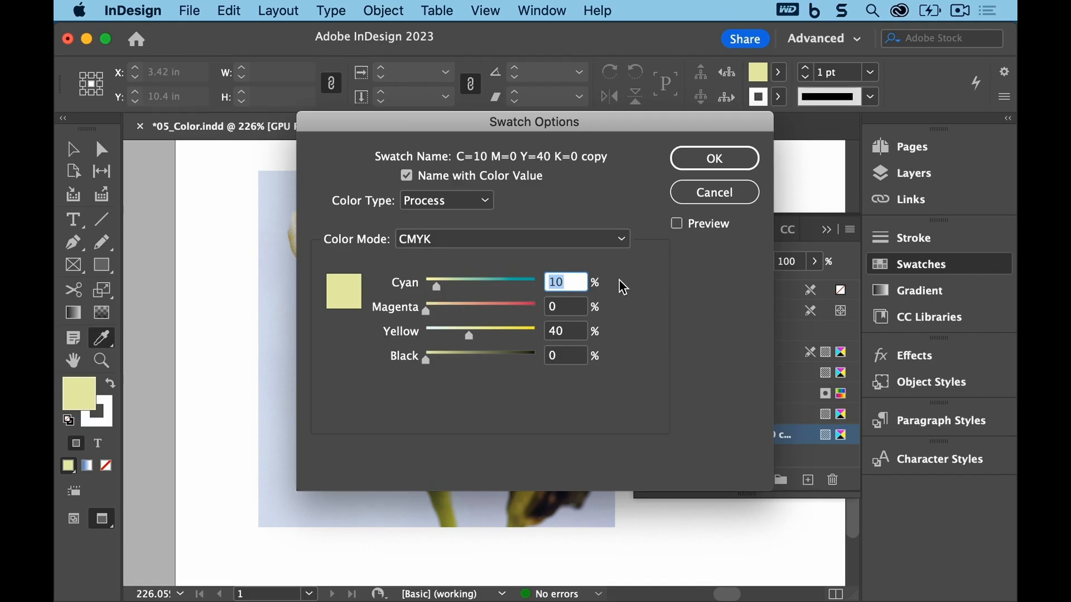
text(25)
key(Tab)
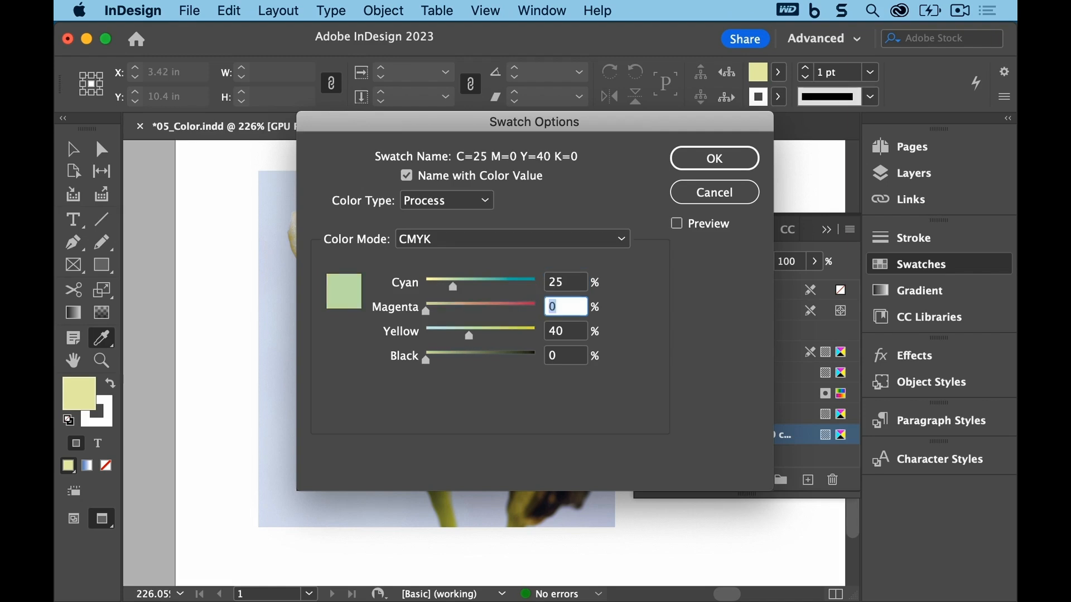
text(75)
key(Tab)
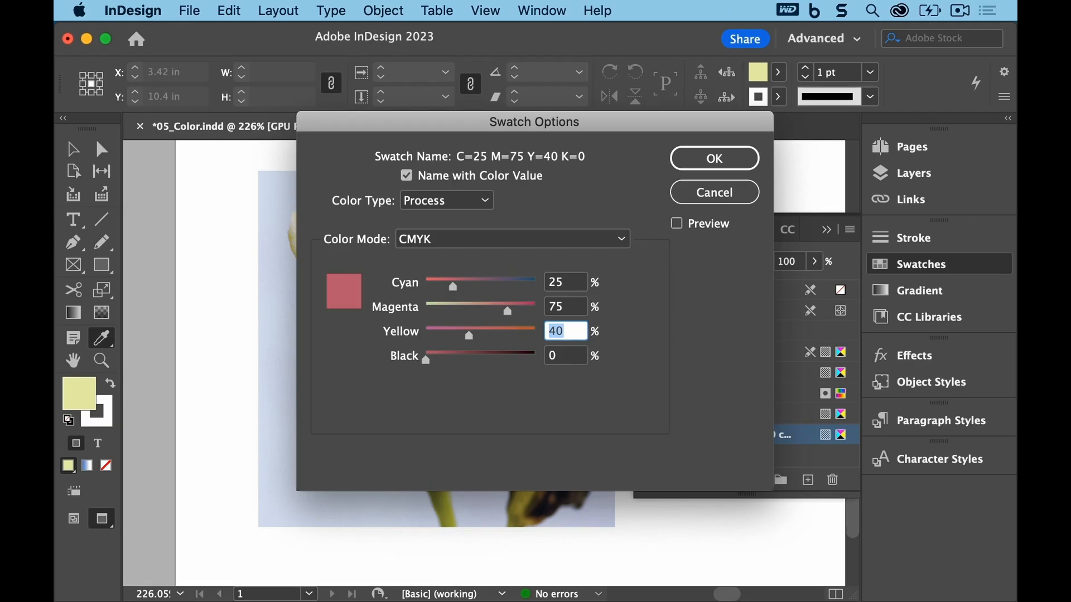
text(0)
key(Tab)
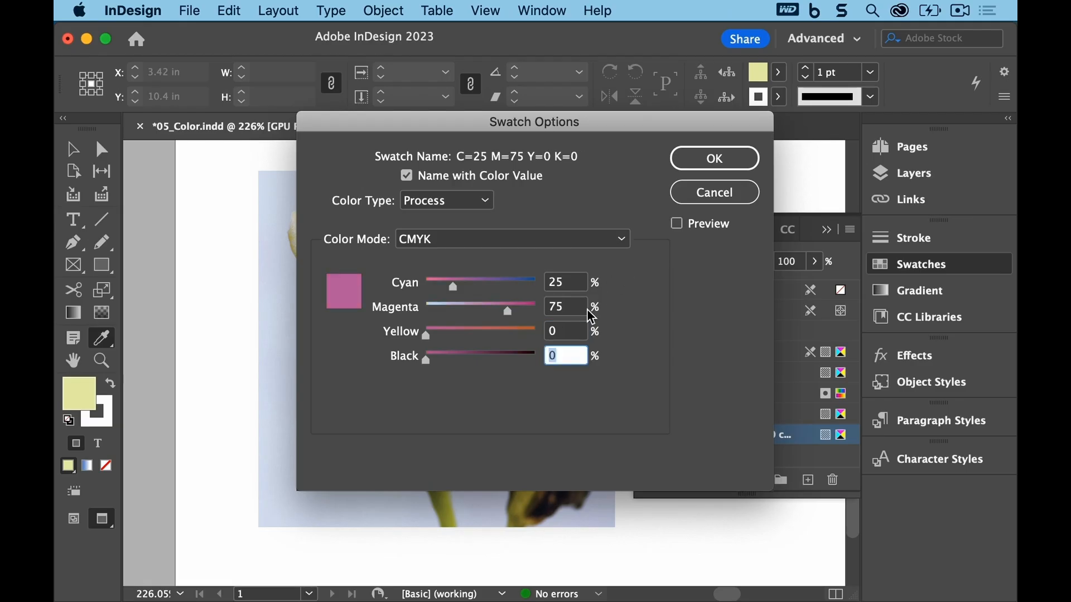
click(580, 357)
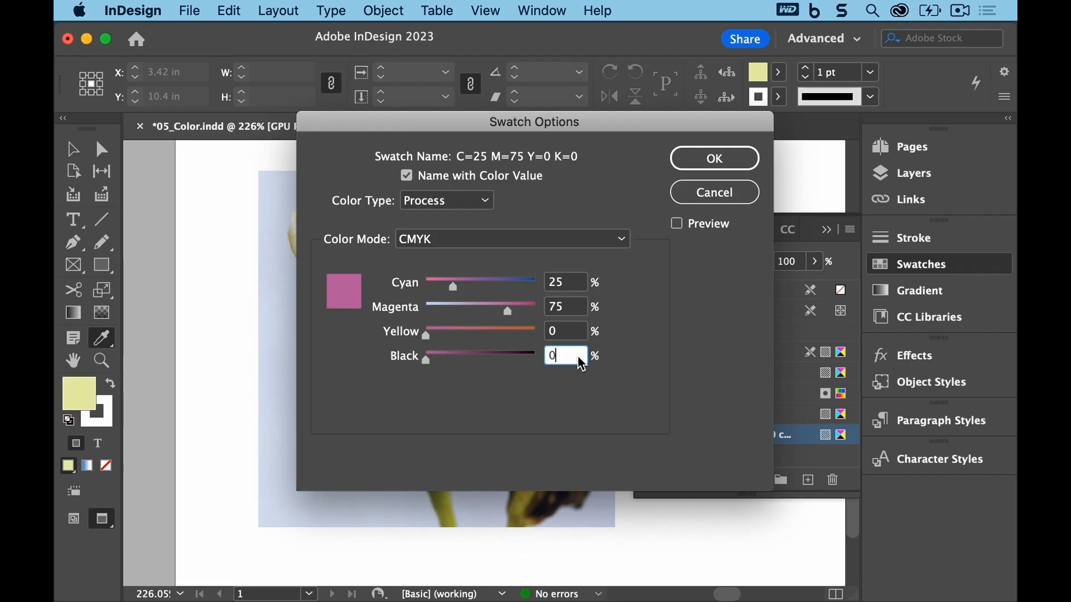
click(698, 156)
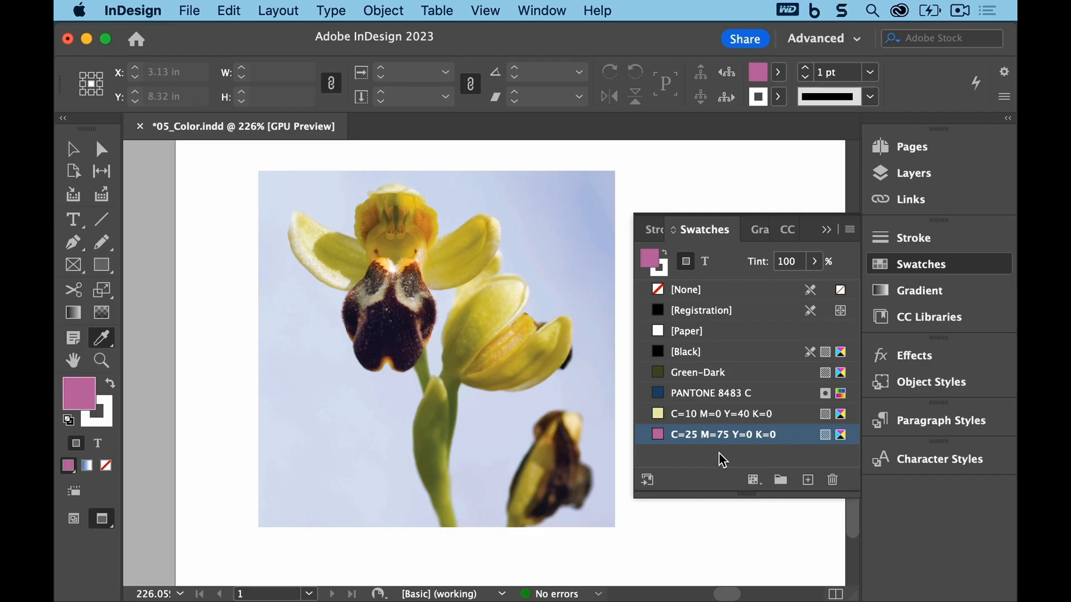
Step: Create a new process color swatch with C 90, M 70, Y 30, K 0
alt+click(807, 481)
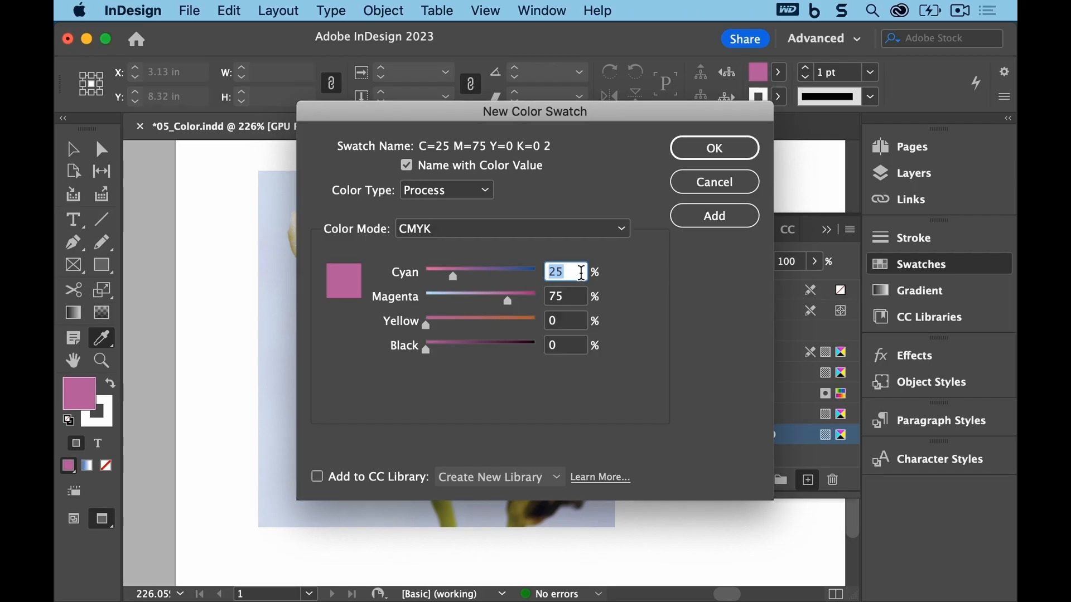
text(90)
key(Tab)
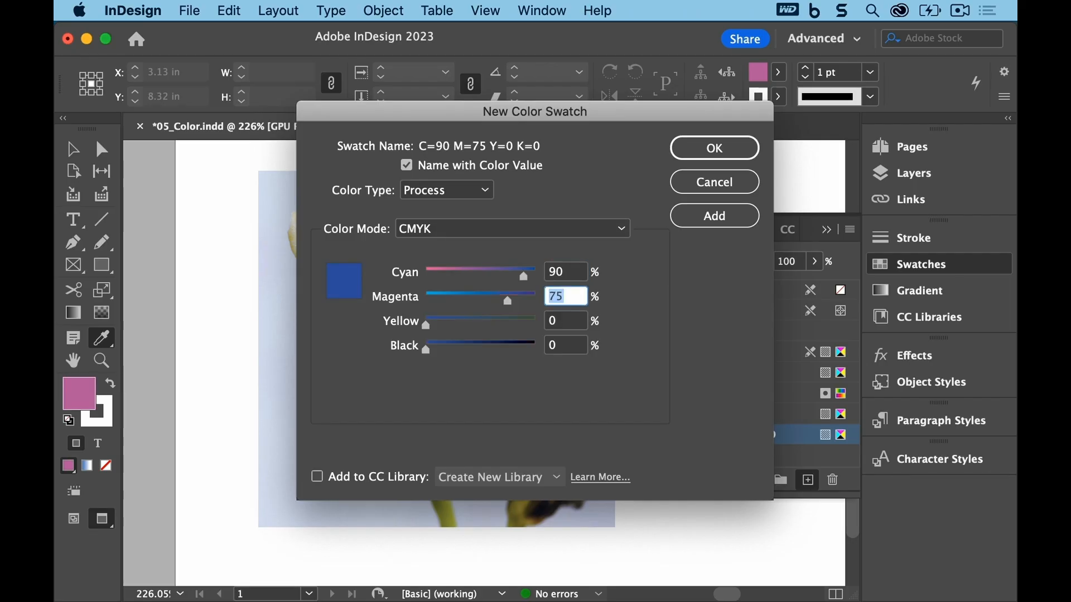
text(70)
key(Tab)
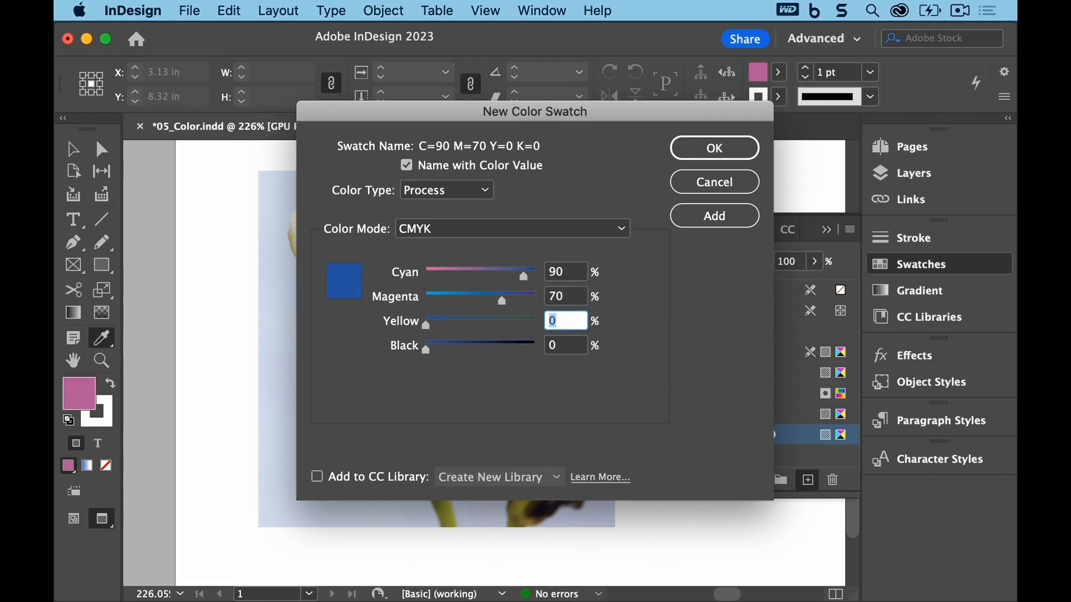
text(30)
key(Tab)
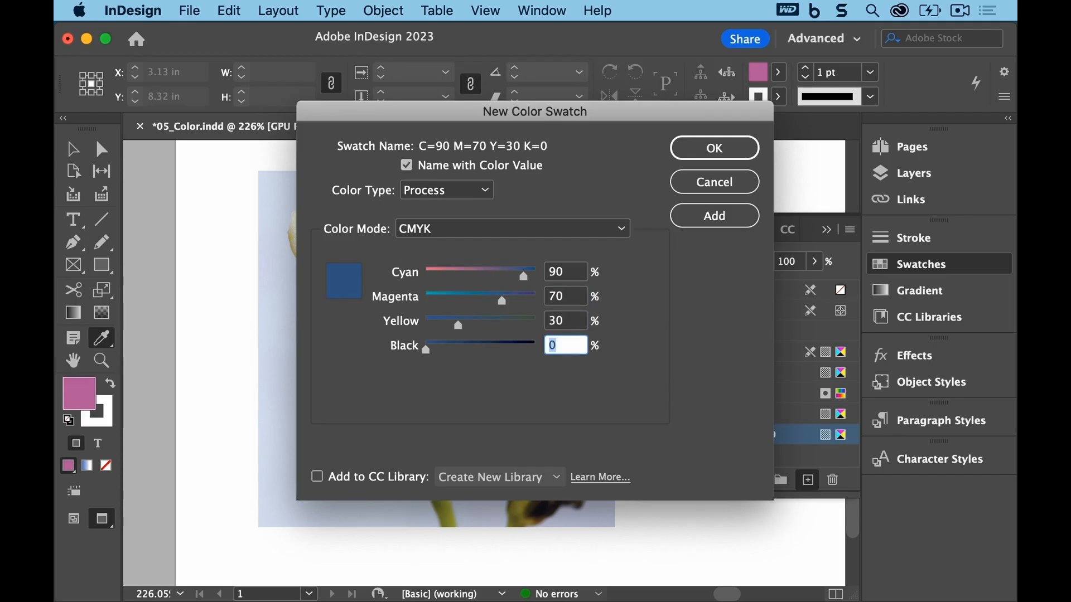
text(0)
click(717, 148)
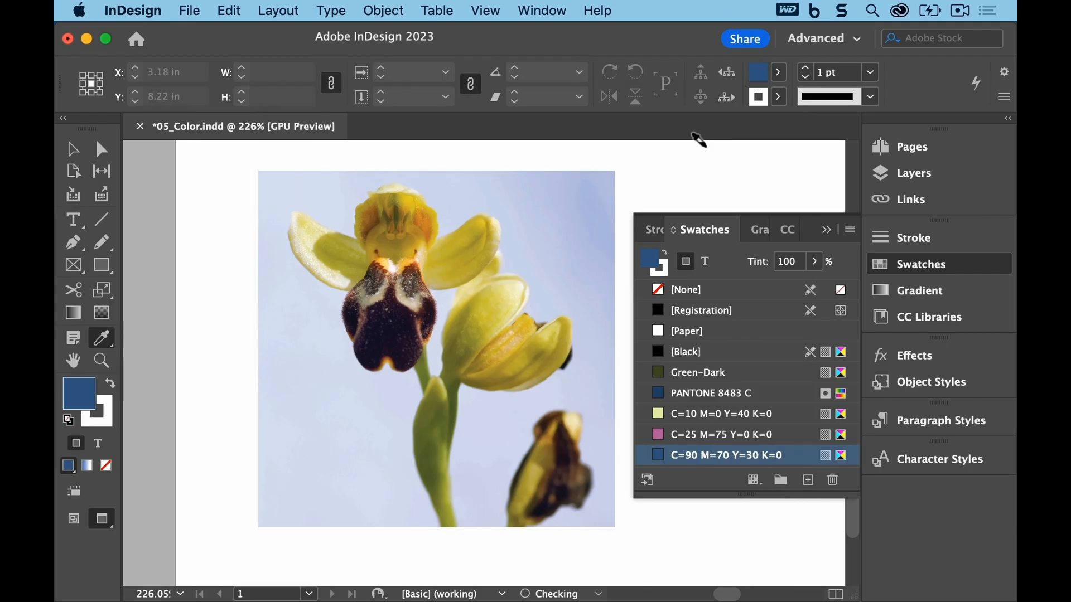
Step: Create another new process color swatch with C 65, M 25, Y 100, K 0
drag(747, 500, 740, 524)
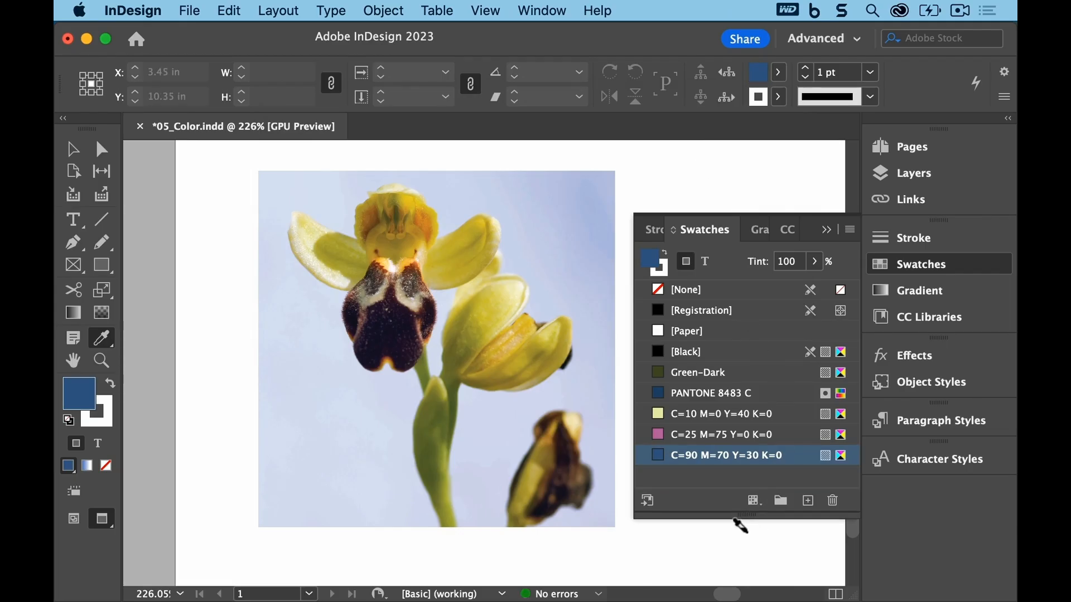
click(850, 230)
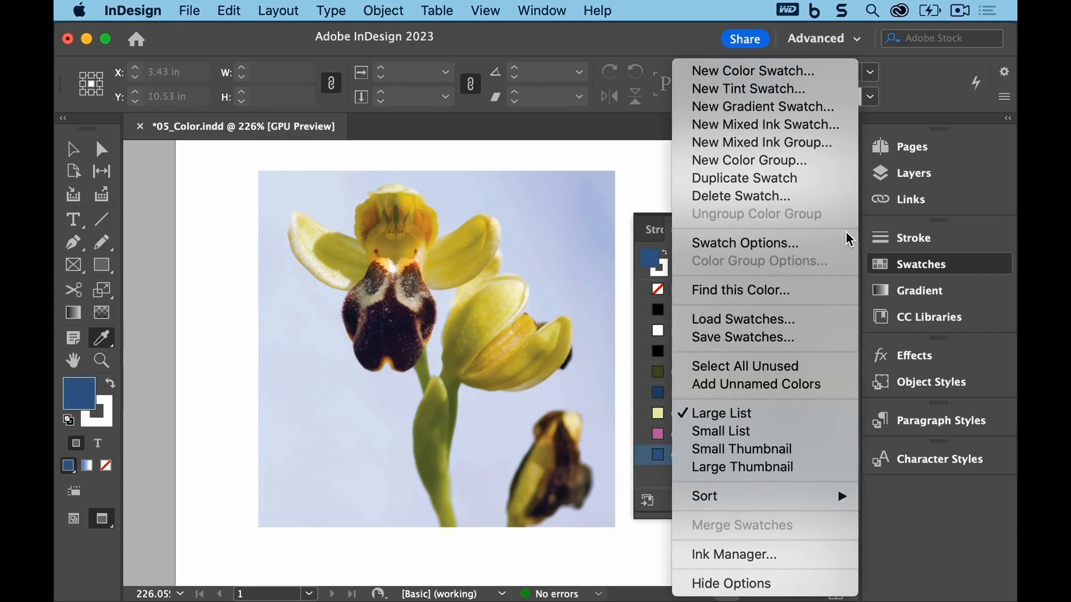
click(836, 78)
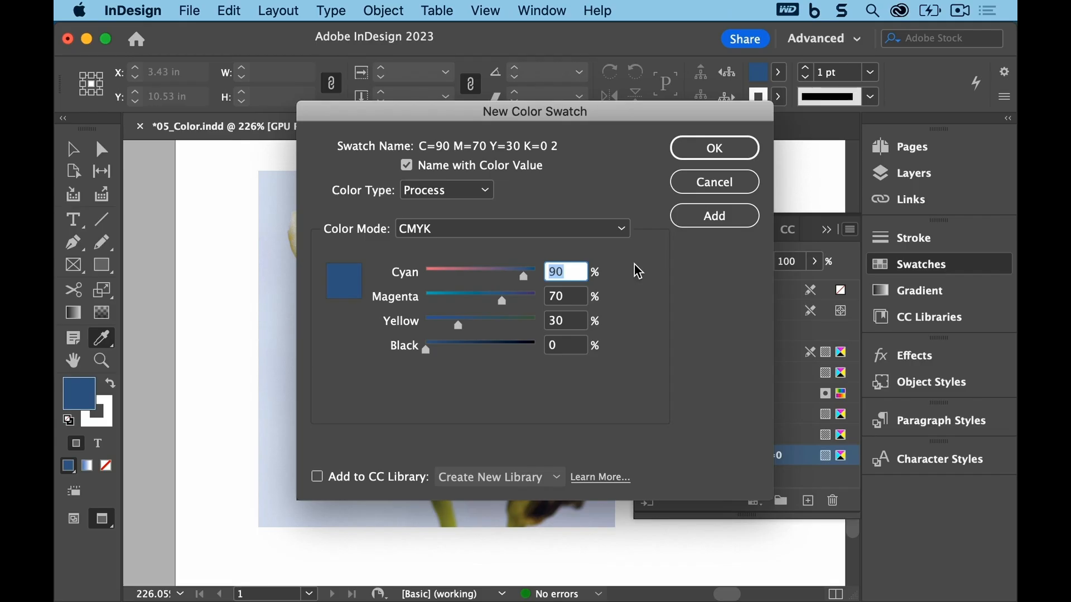
text(65)
key(Tab)
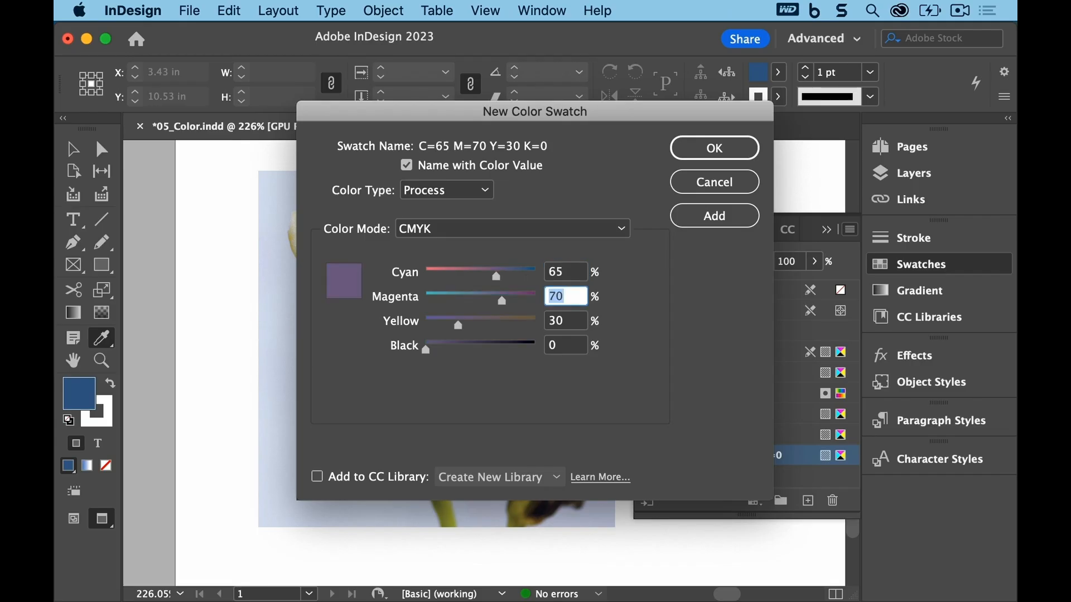
text(25)
key(Tab)
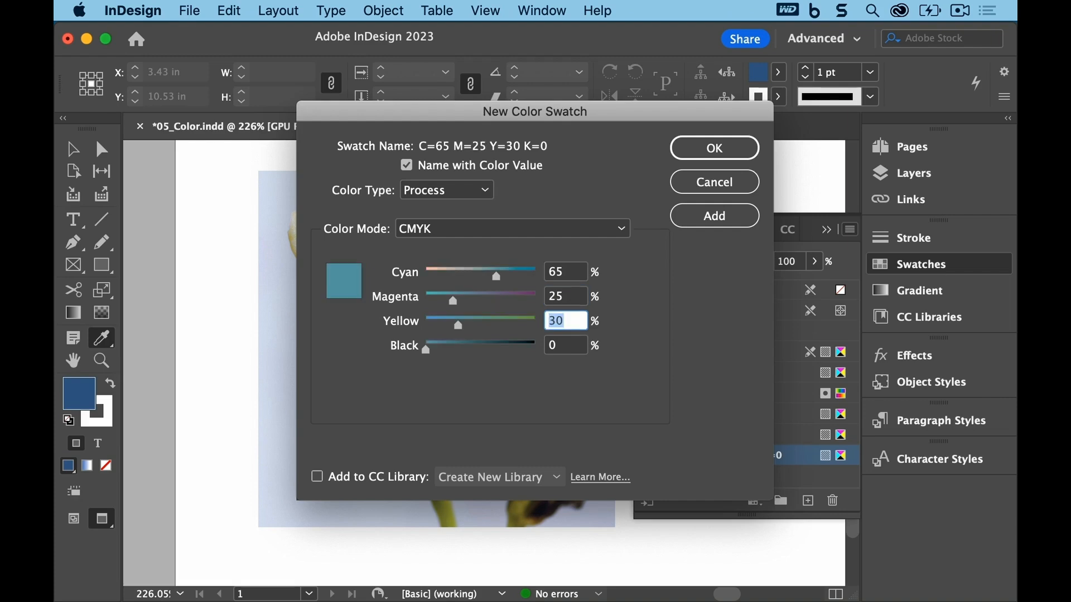
text(100)
key(Tab)
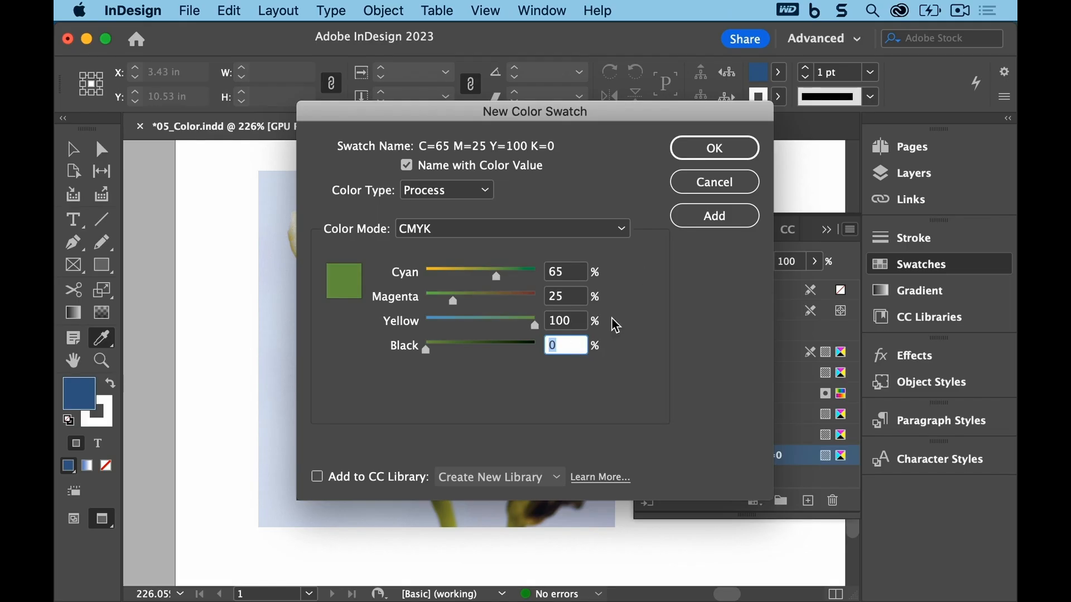
click(698, 150)
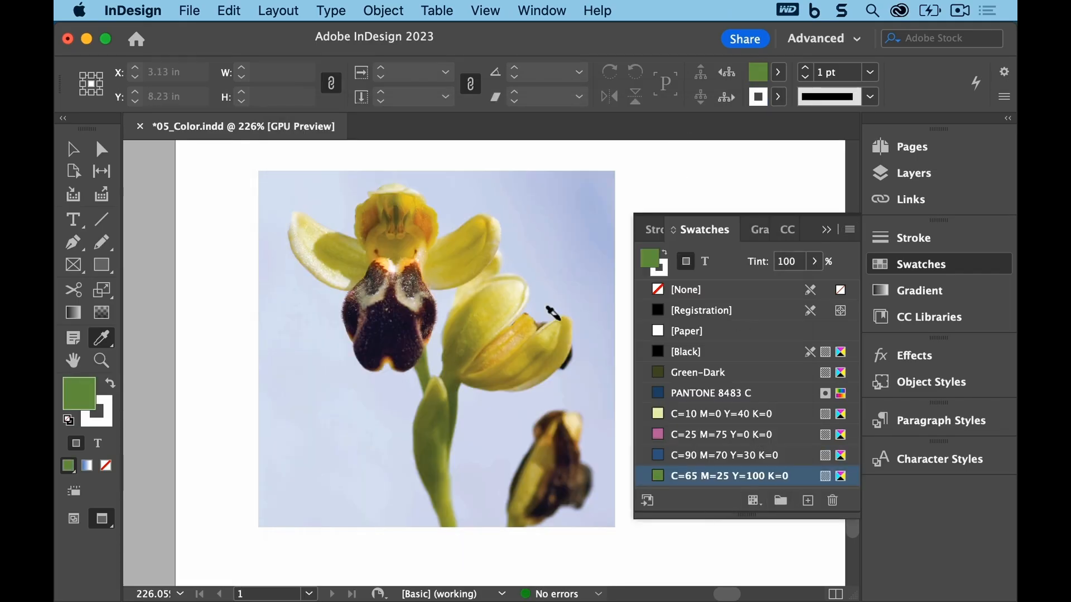
Step: Save the document
click(192, 9)
click(197, 118)
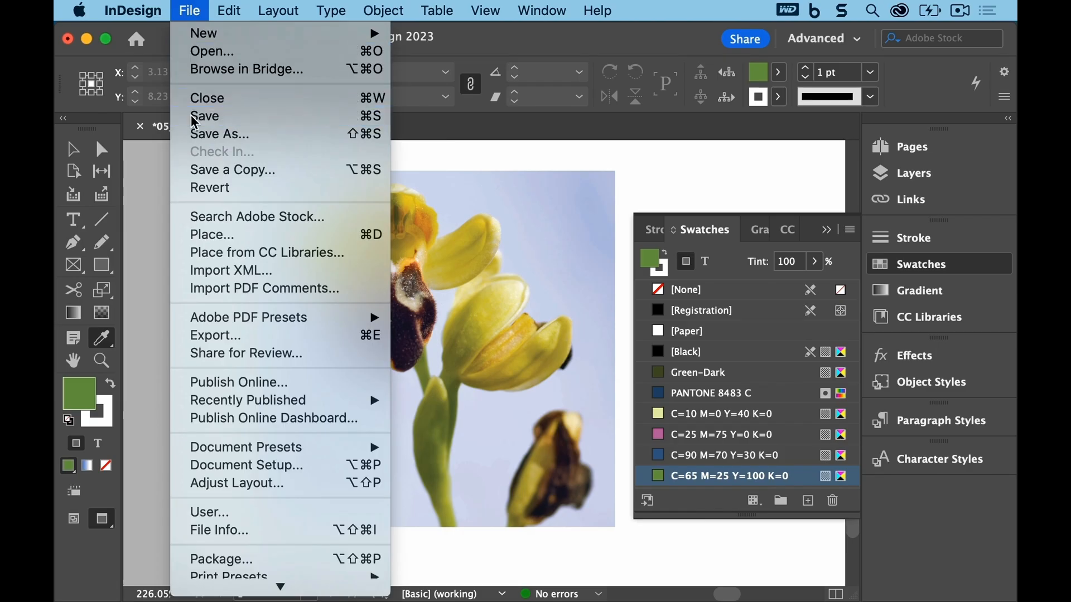
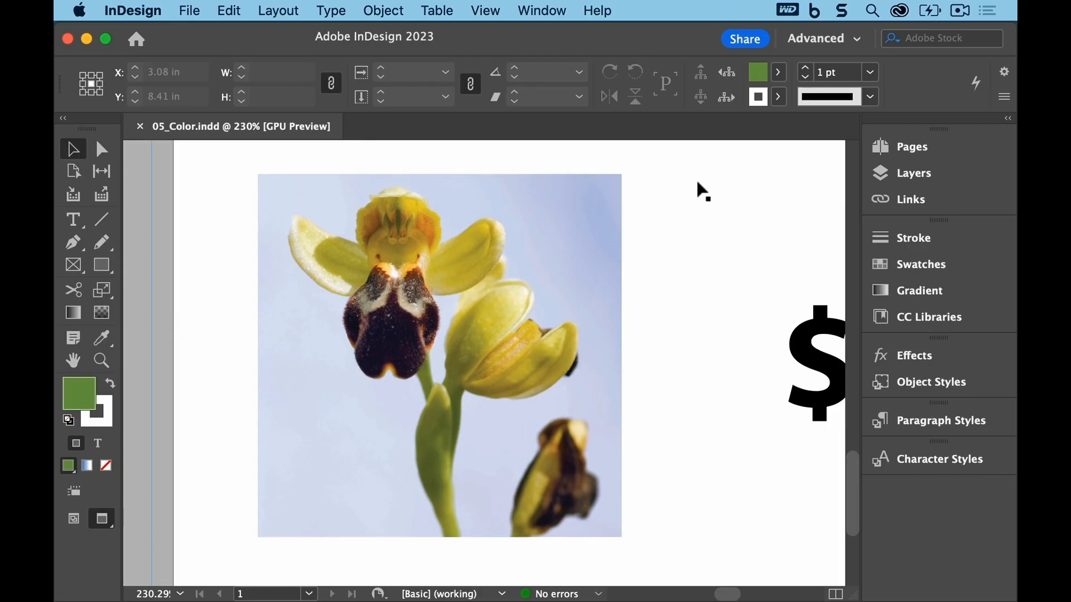
Step: Fit the page in the window and open the Swatches panel
click(488, 11)
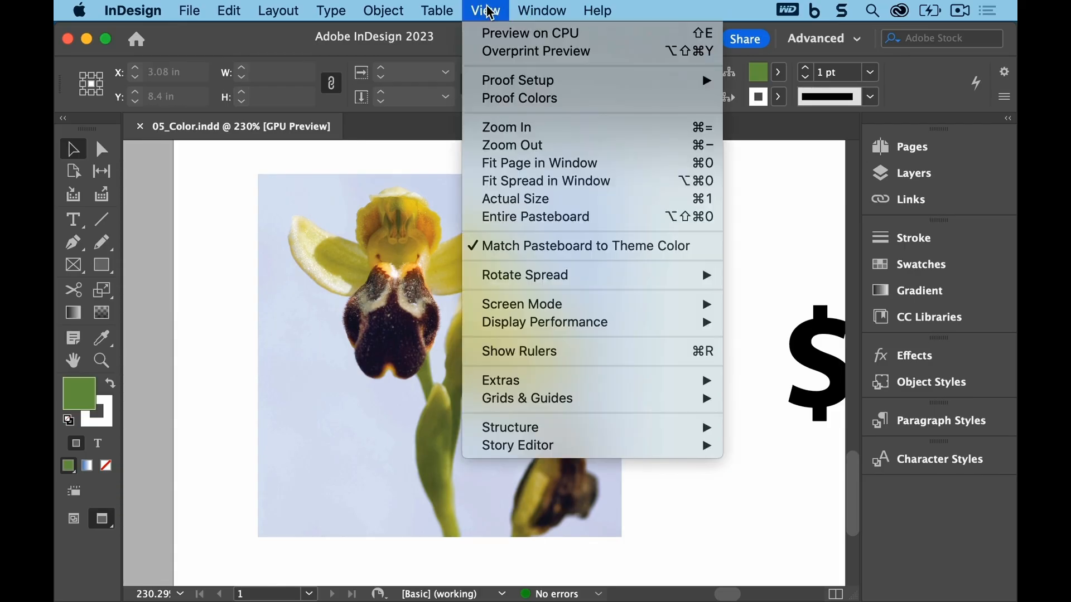
click(612, 164)
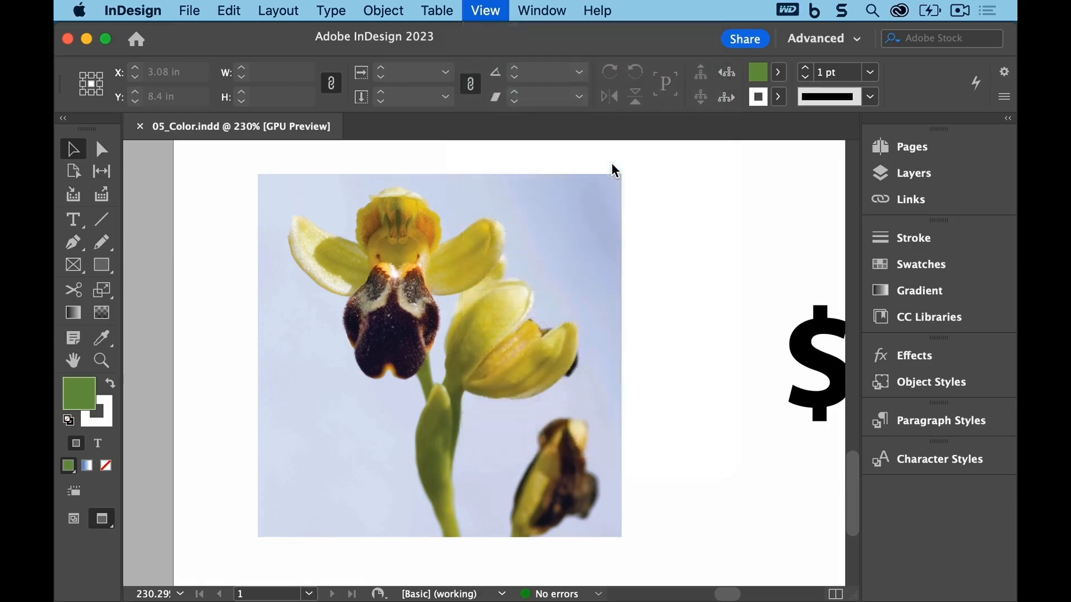
click(557, 8)
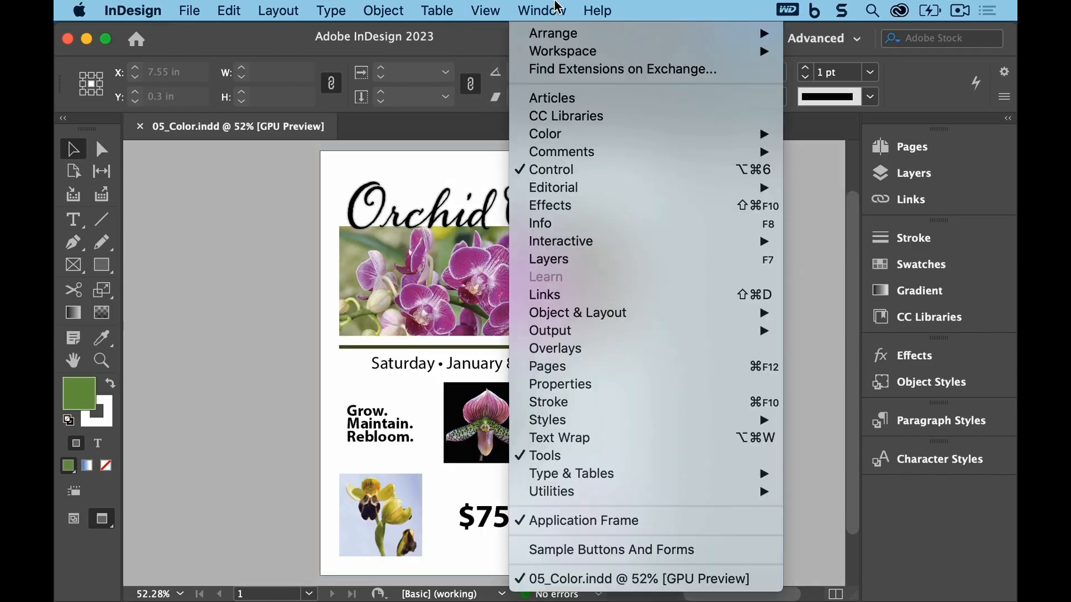
mouse_move(617, 136)
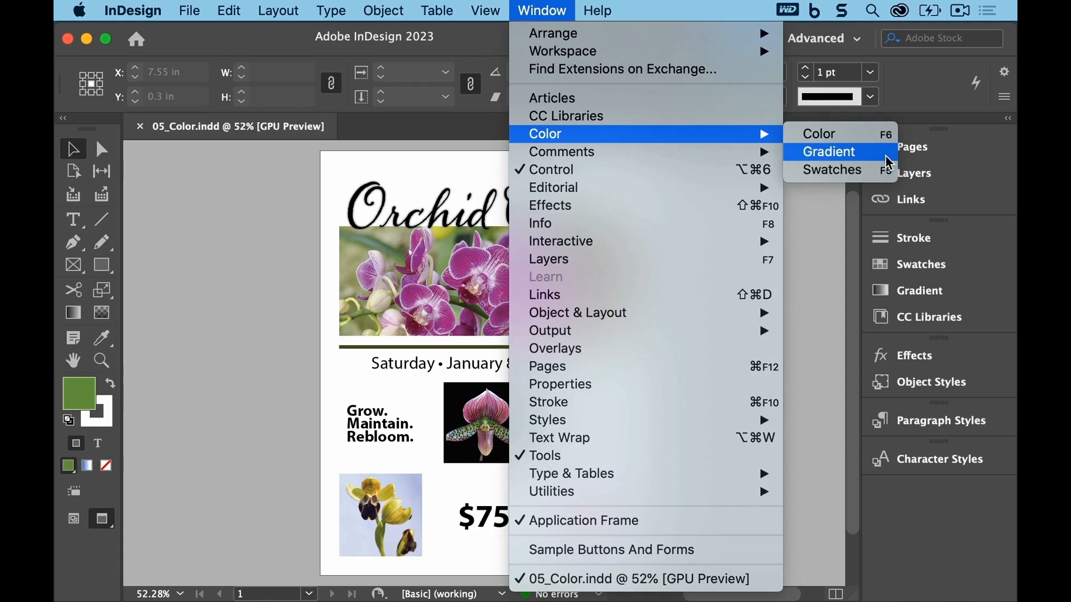
click(875, 173)
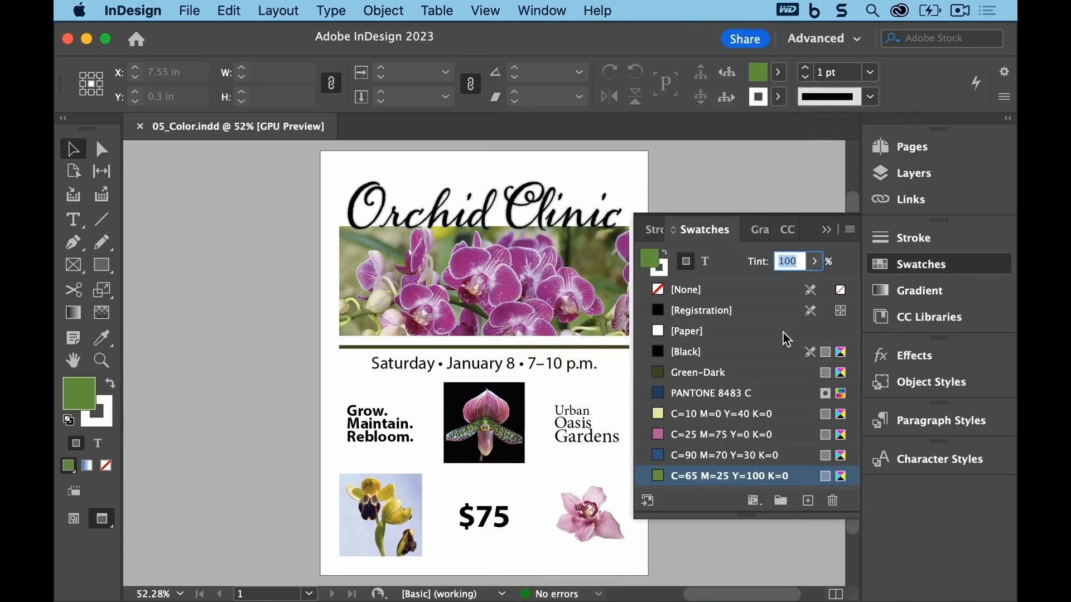
Step: Switch the screen mode to Normal
drag(731, 595, 739, 595)
click(485, 10)
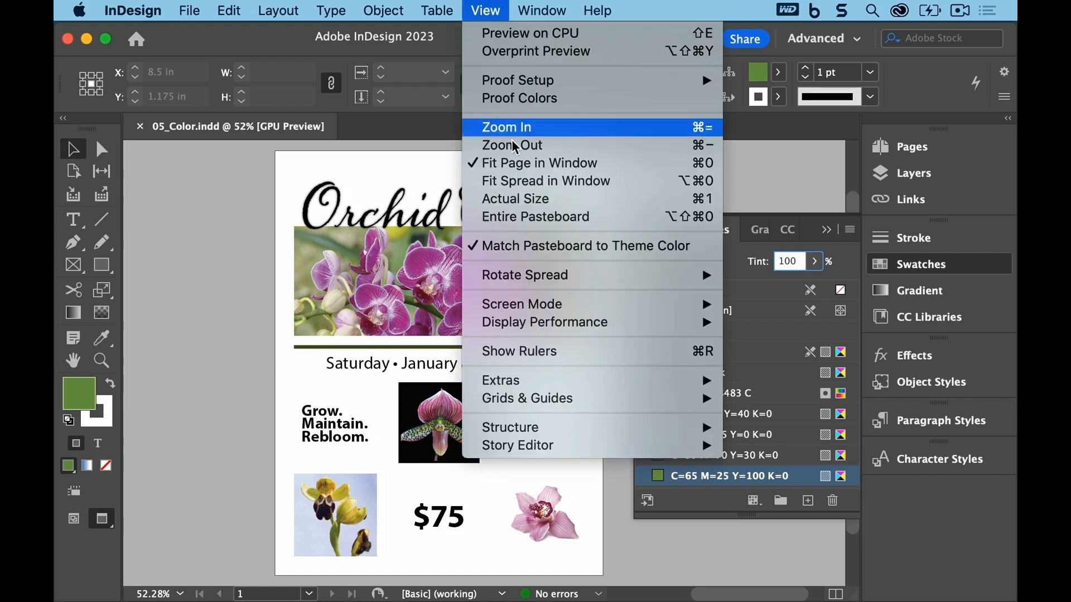
mouse_move(573, 304)
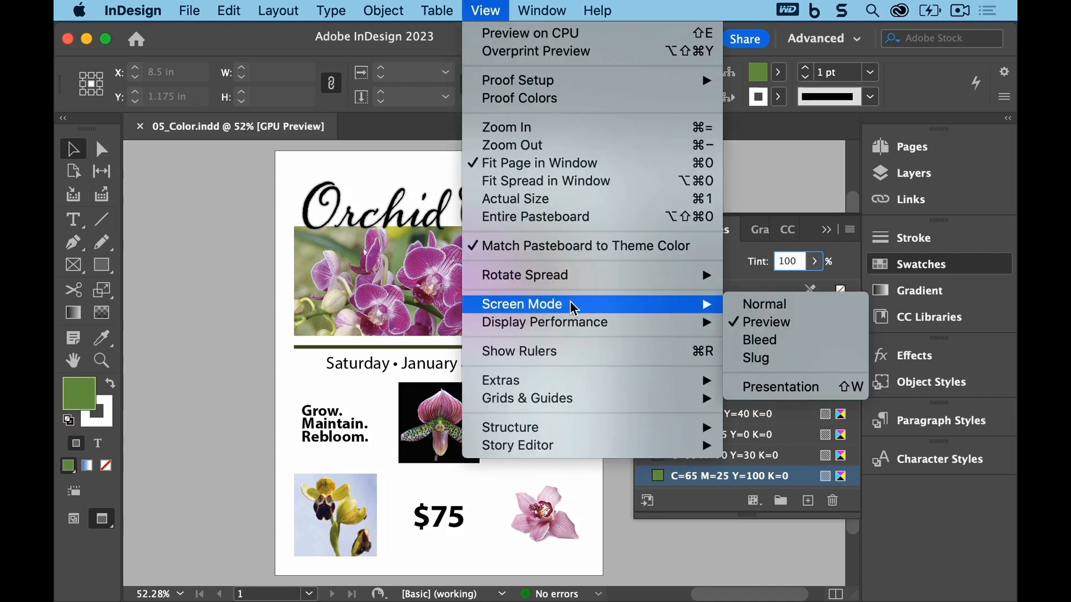
click(830, 306)
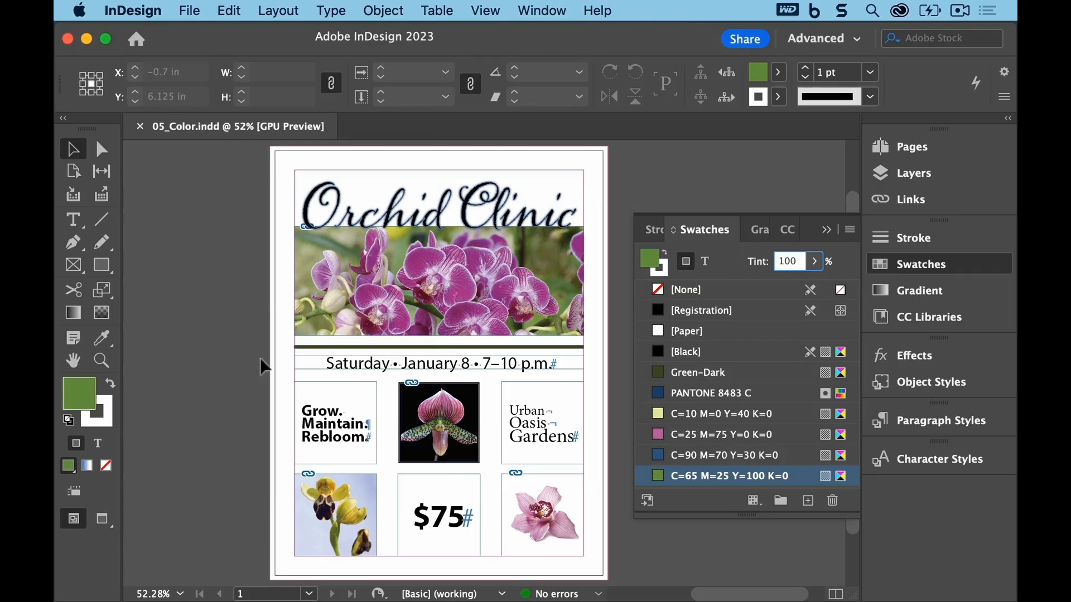
Step: Fill the page-size background frame with the C=65 M=25 Y=100 K=0 swatch at a 40% tint
click(371, 167)
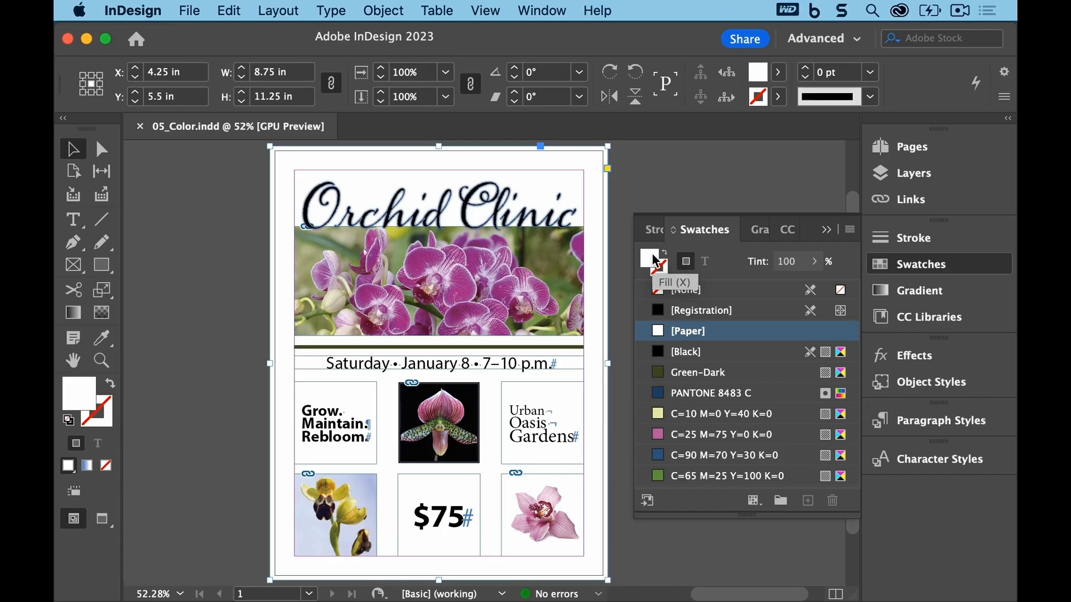
click(700, 481)
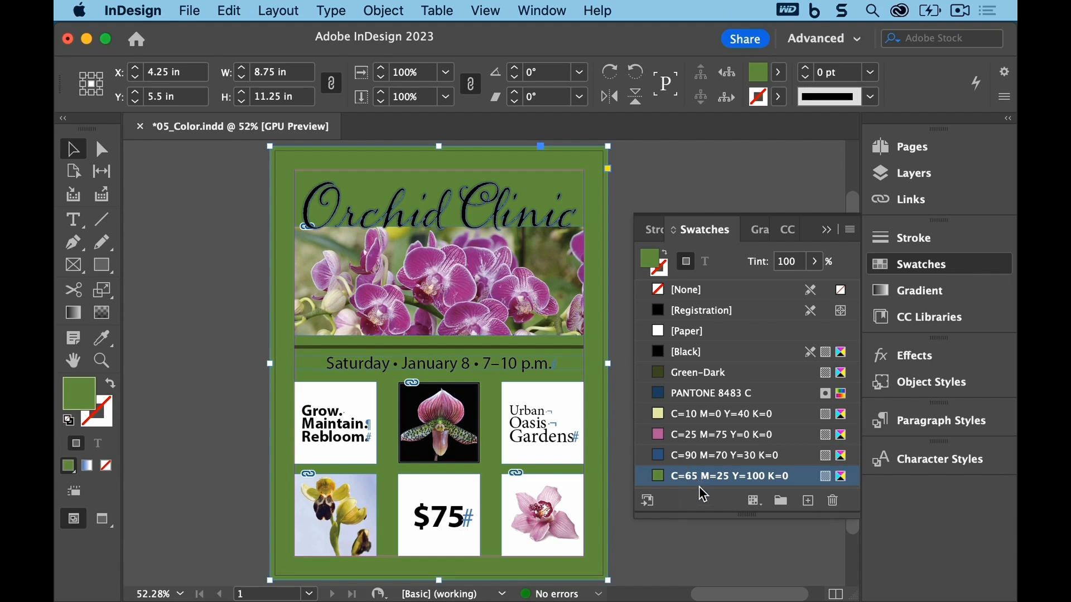
click(814, 263)
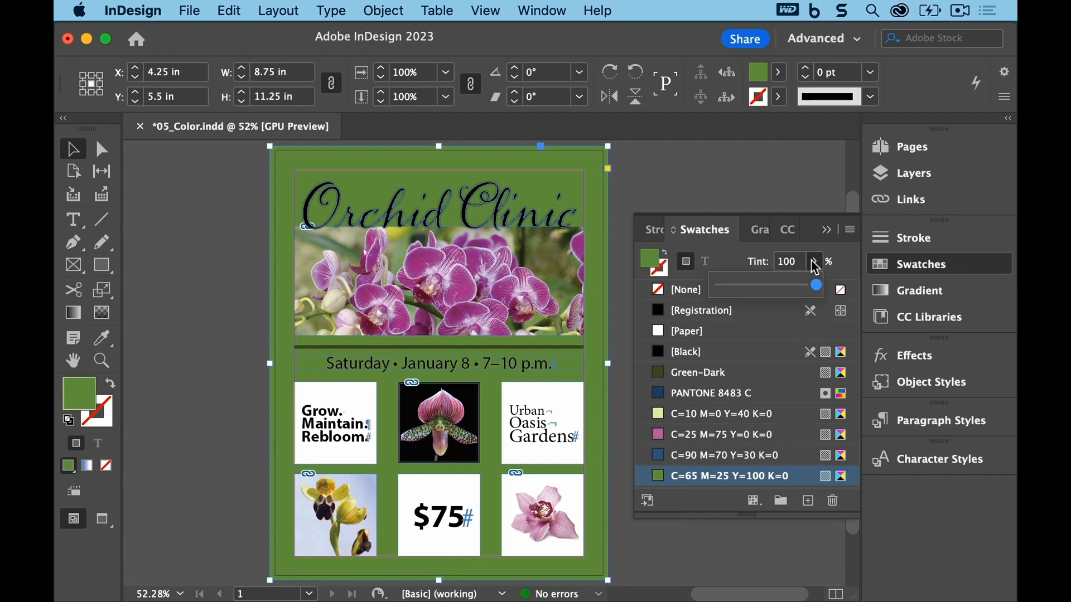
drag(817, 286, 756, 292)
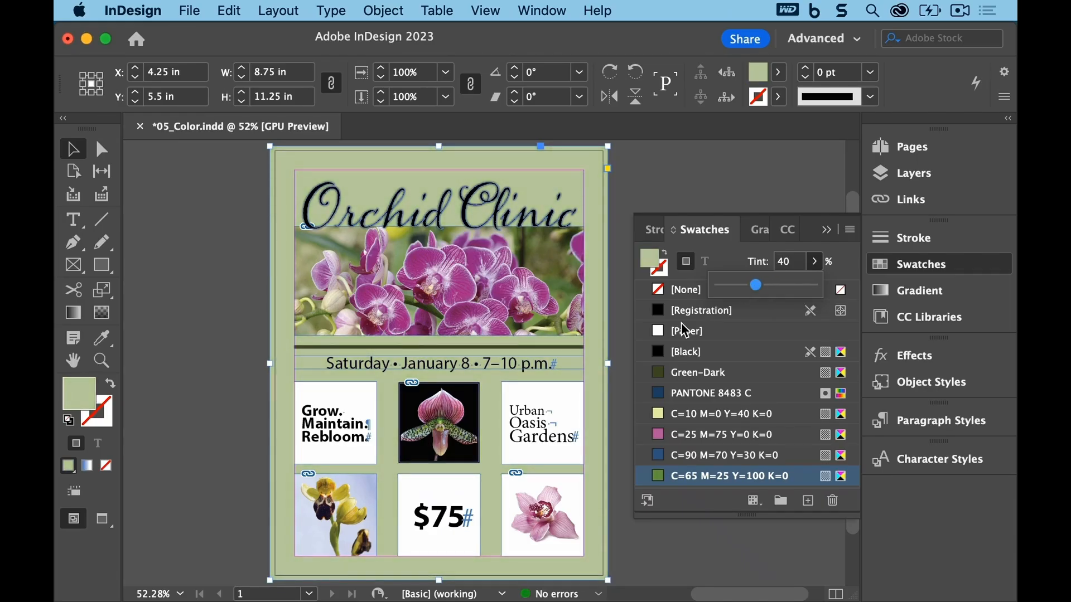
Step: Fill the Urban Oasis Gardens frame with C=10 M=0 Y=40 K=0 and the $75 frame with C=25 M=75 Y=0 K=0
click(565, 419)
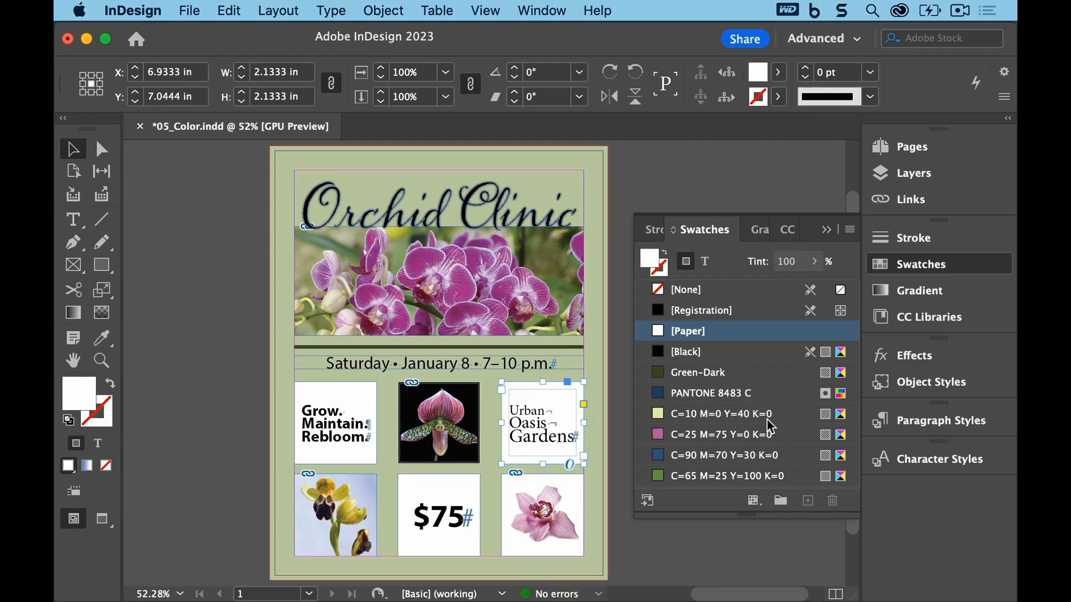
click(718, 425)
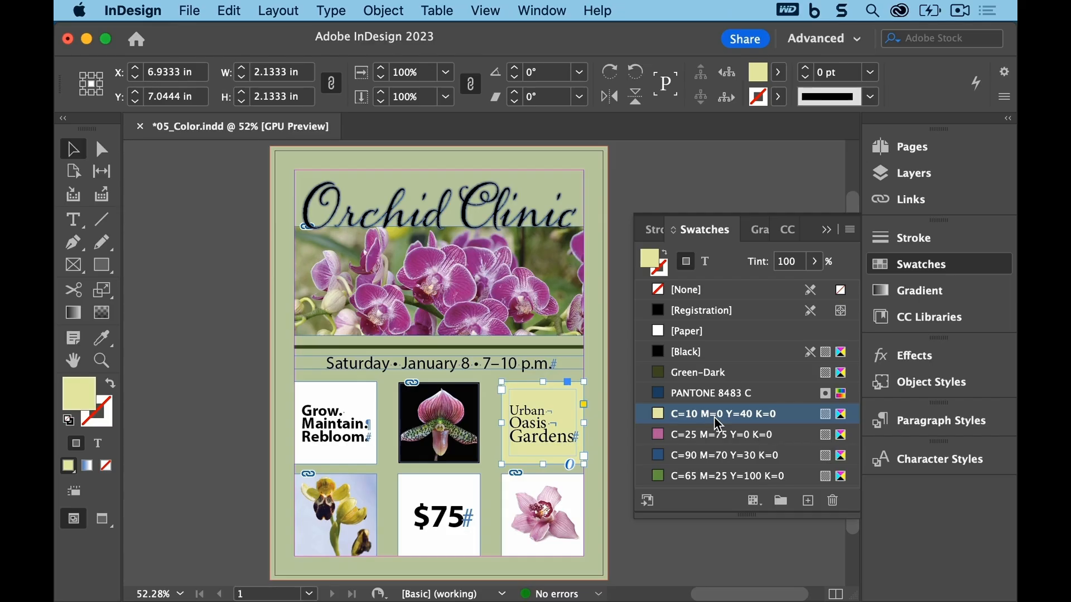
click(217, 432)
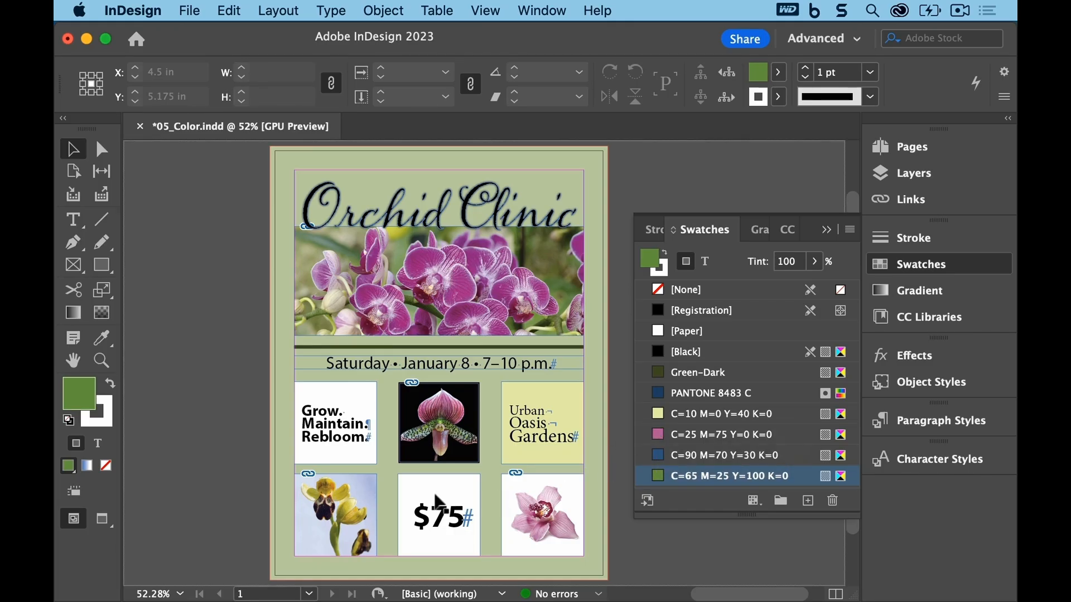
drag(437, 496, 437, 497)
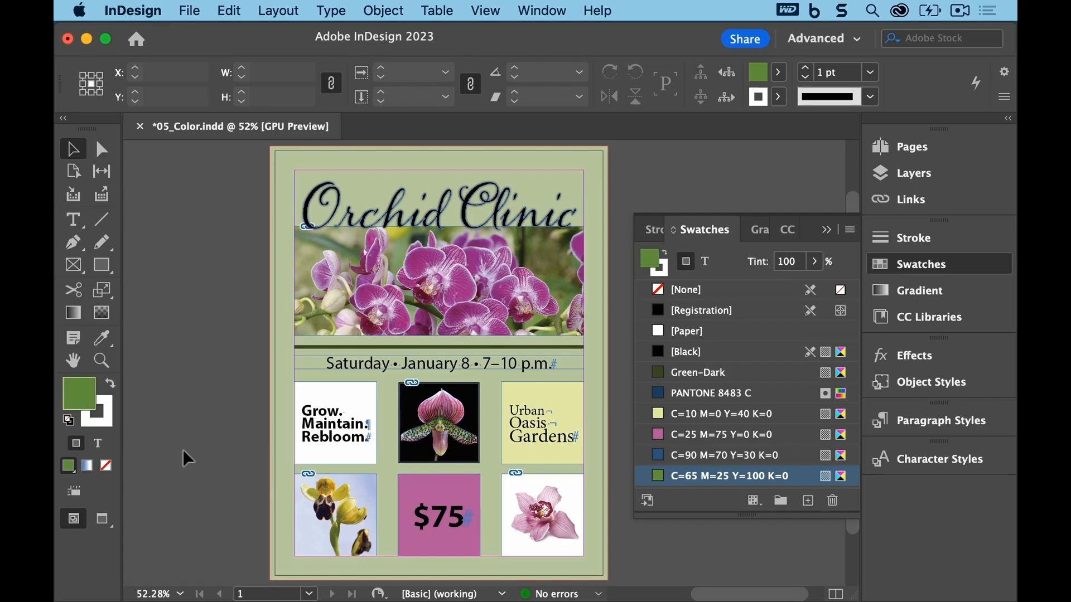
Step: Color the Orchid Clinic headline with PANTONE 8483 C and save the document
click(339, 197)
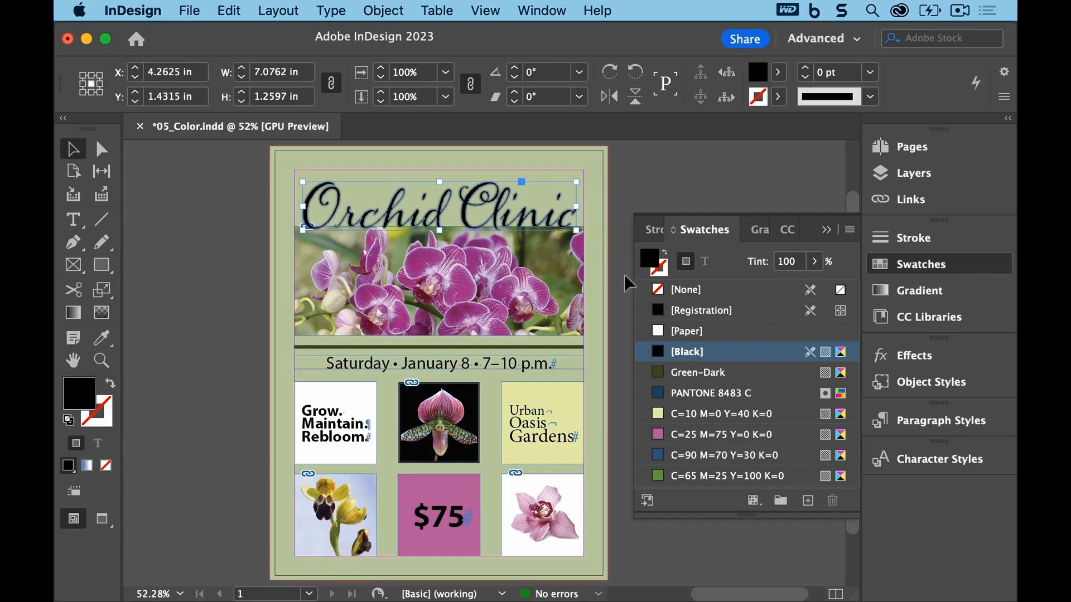
click(751, 396)
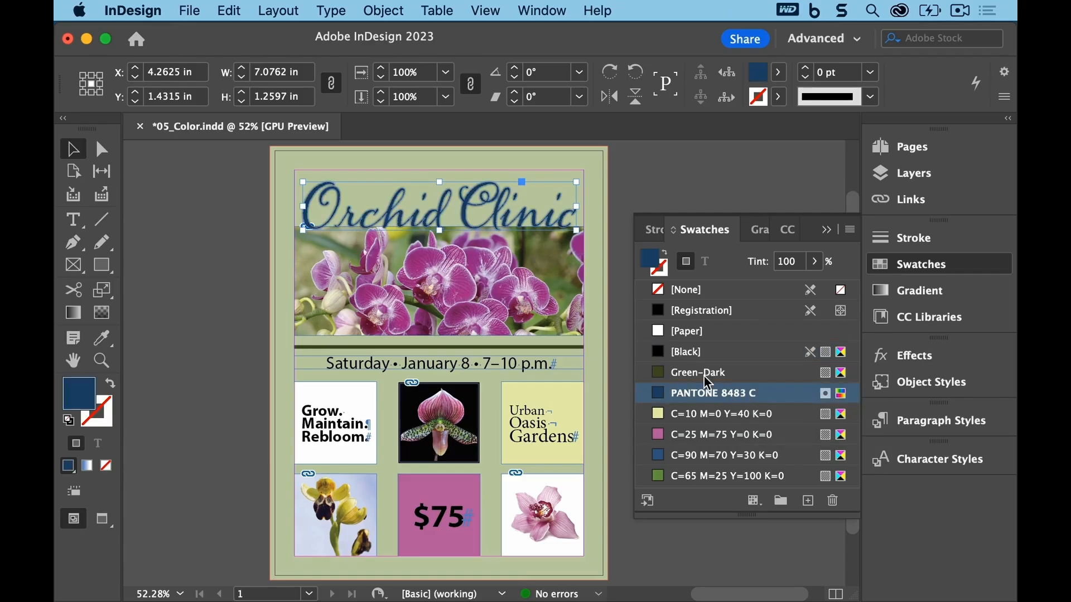
click(189, 11)
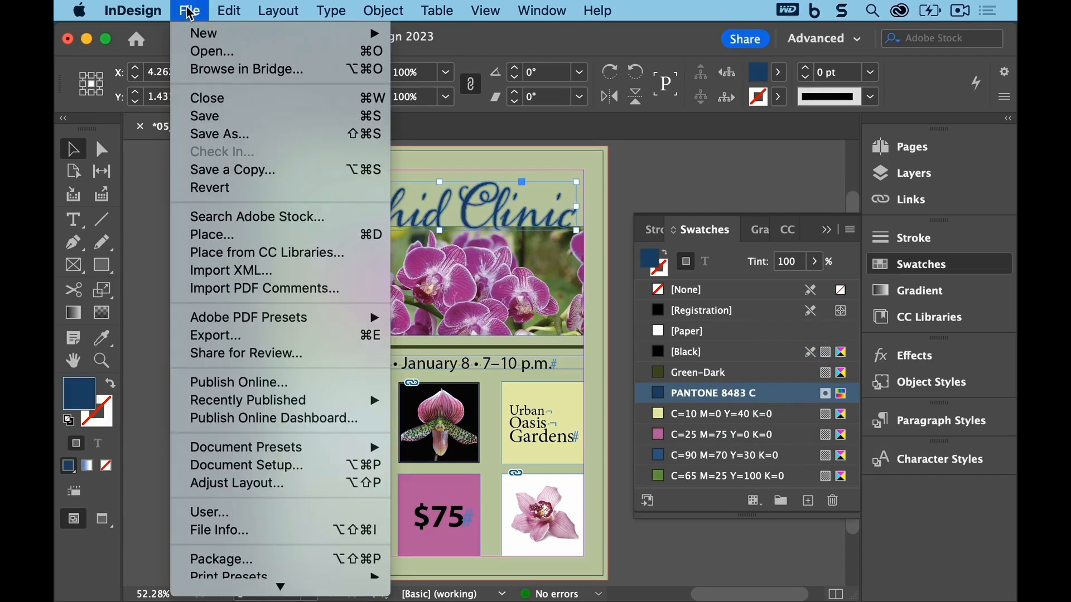
click(202, 116)
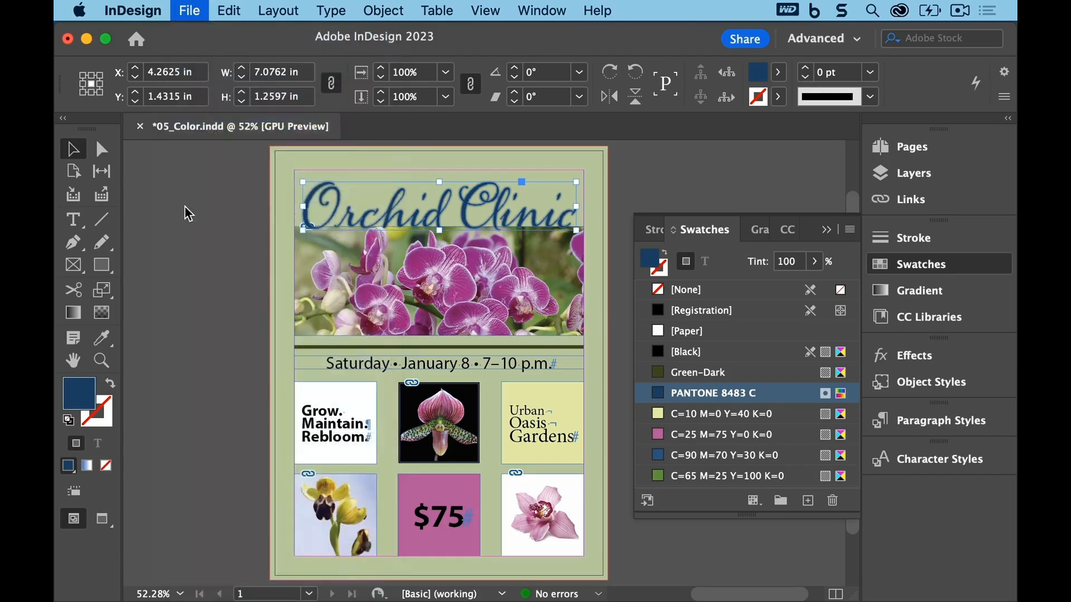
Step: Inspect the stroke swatch applied to the horizontal rule below the orchid photo
click(215, 233)
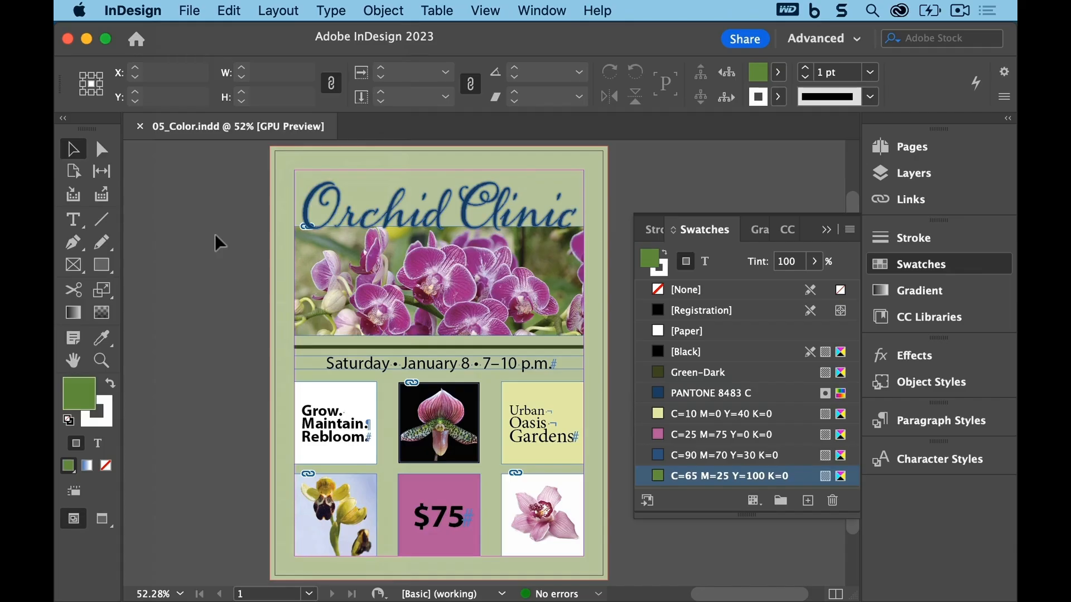
click(484, 11)
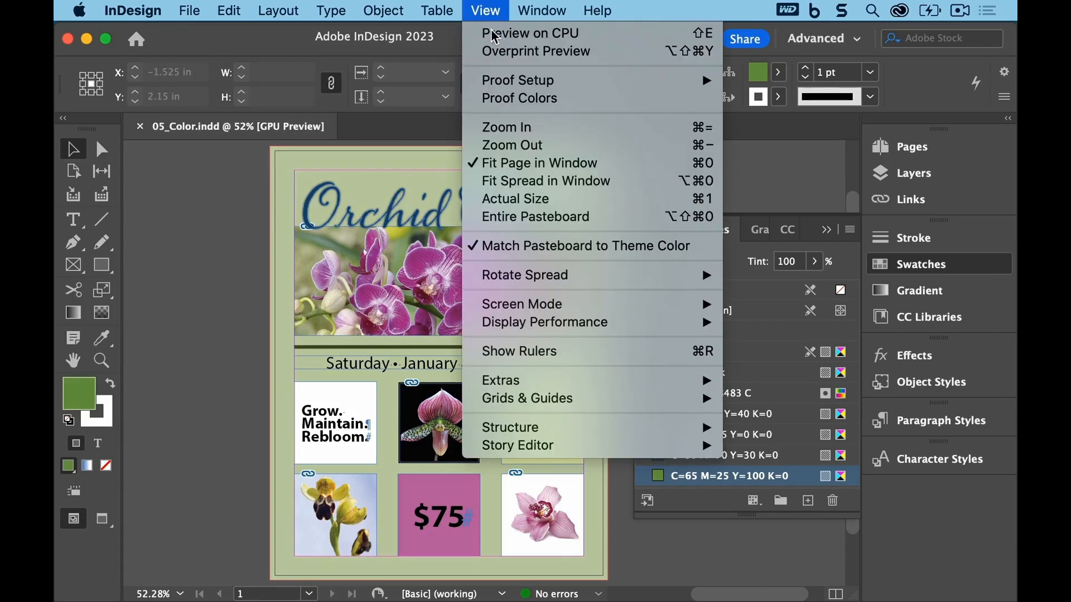
click(515, 164)
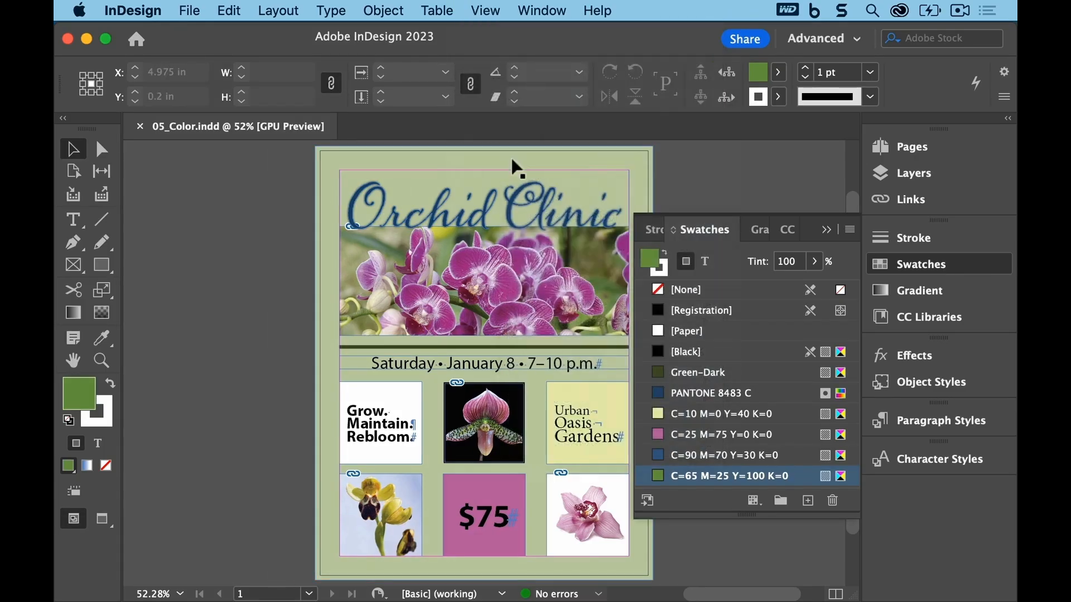
click(826, 229)
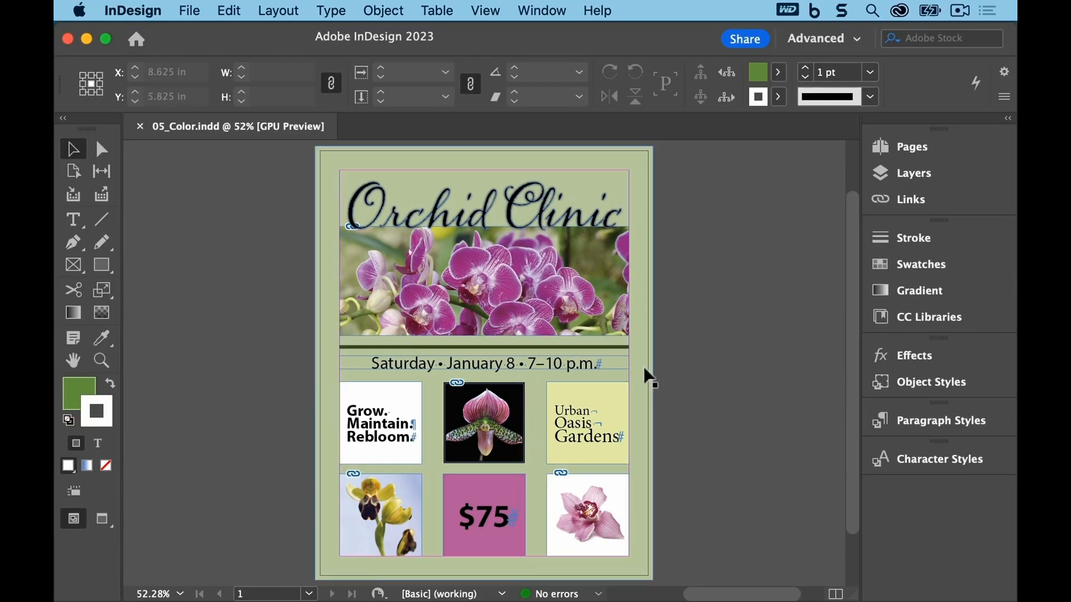
click(609, 347)
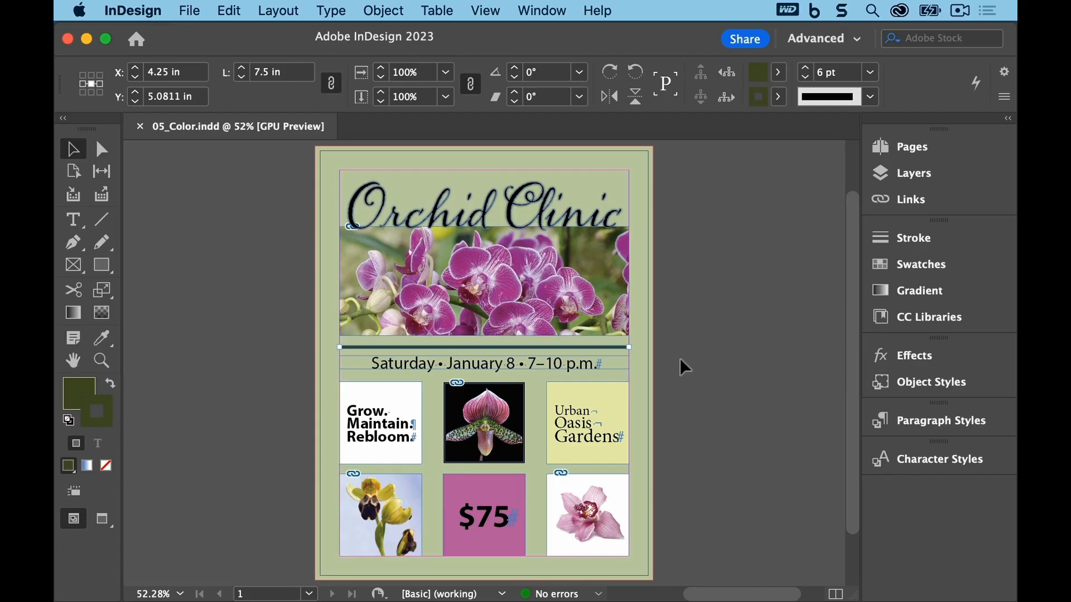
click(782, 101)
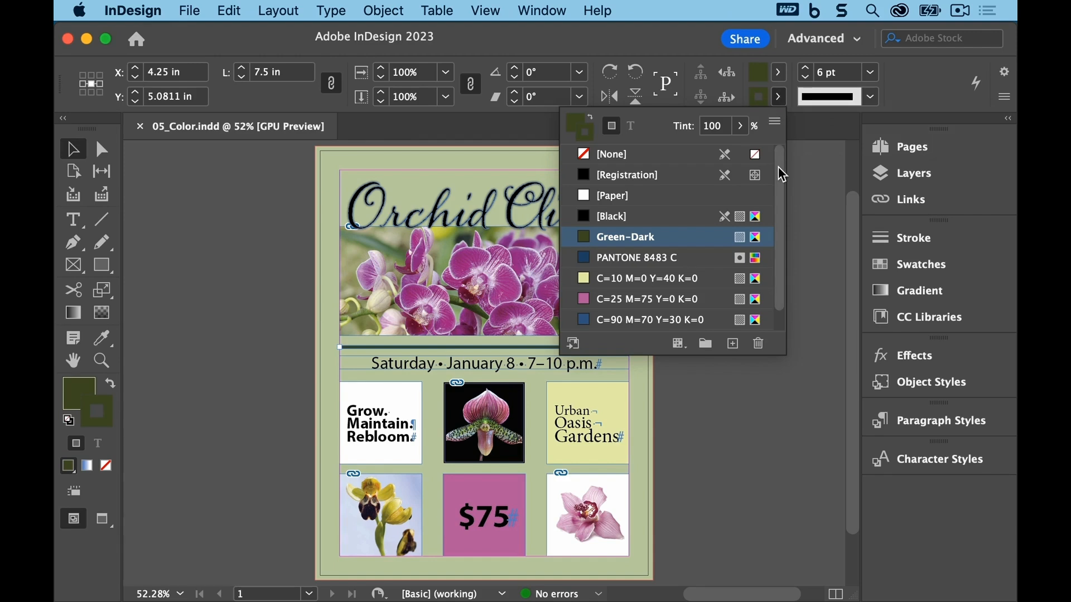
drag(782, 175, 782, 198)
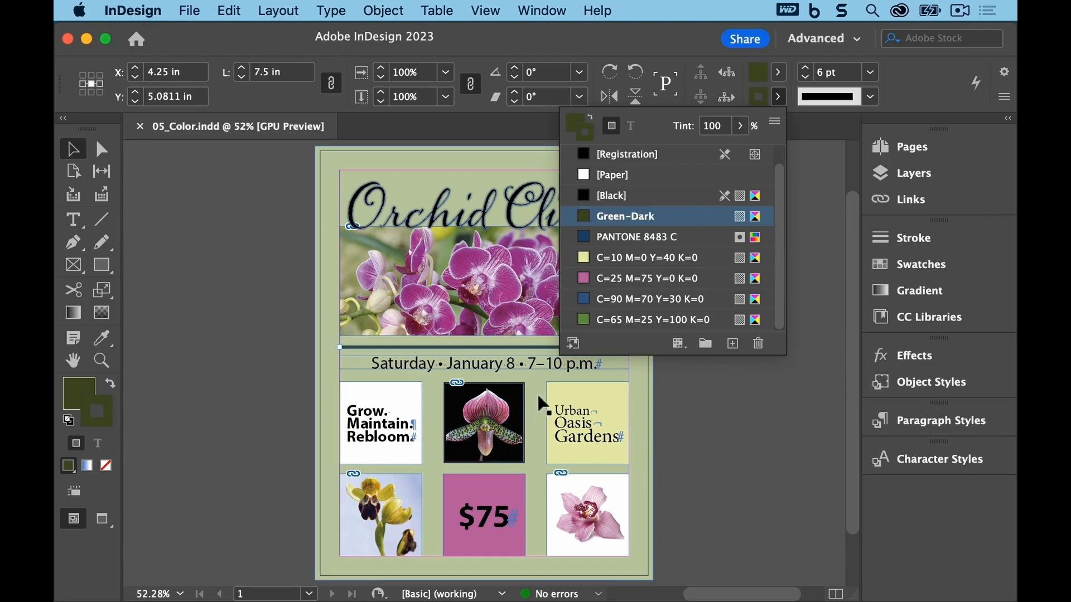
Step: Apply the Green-Dark swatch to the slipper orchid image frame's stroke and save the document
click(521, 393)
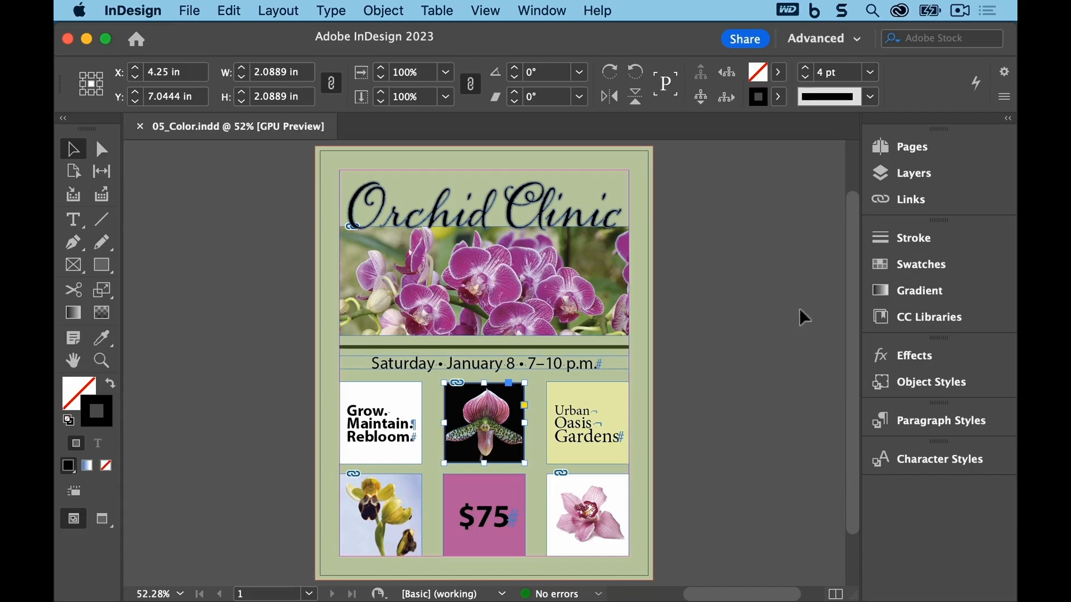
click(881, 271)
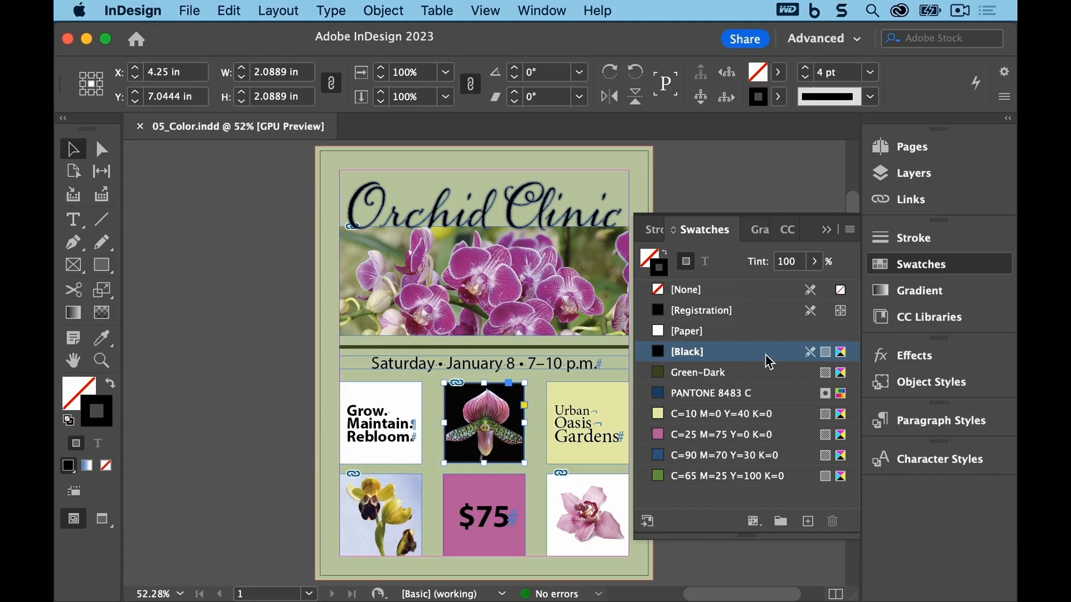
click(704, 374)
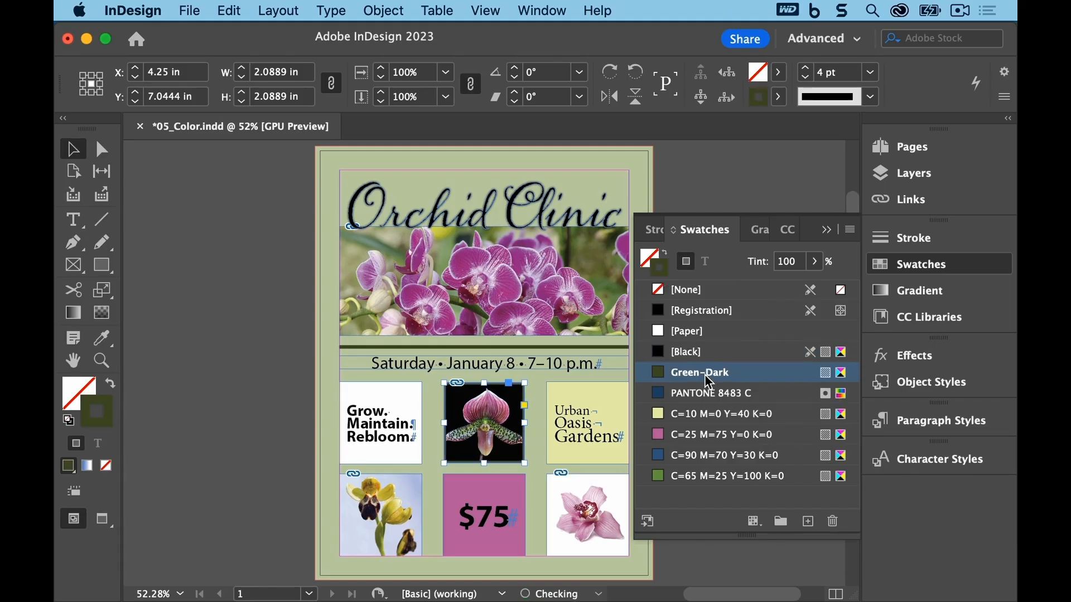
click(194, 12)
click(193, 116)
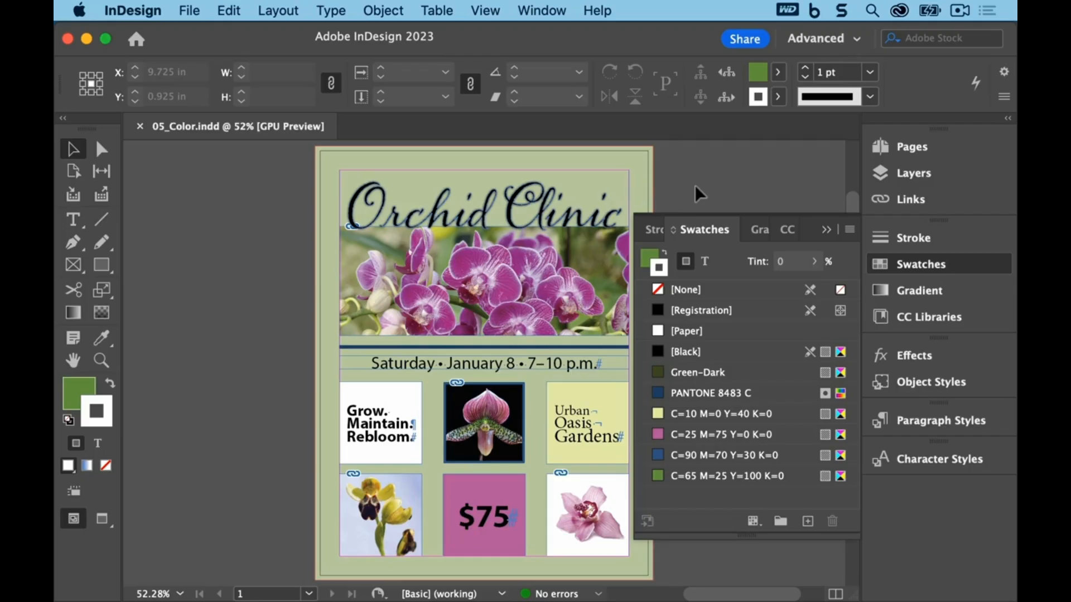
Step: Color the "Saturday • January 8 • 7–10 p.m." text with the Green-Dark swatch
key(t)
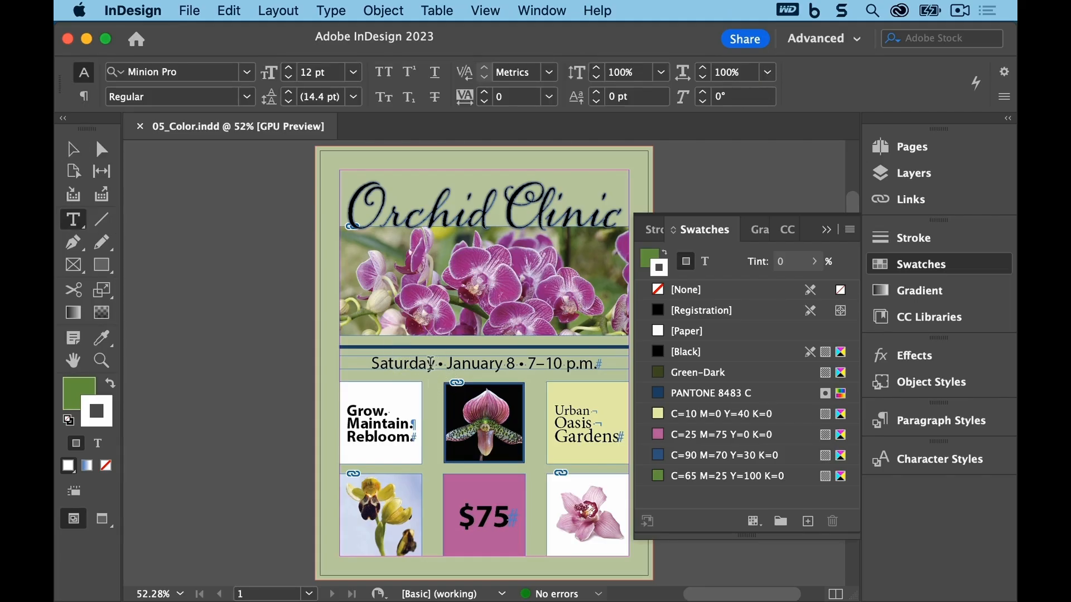
click(428, 364)
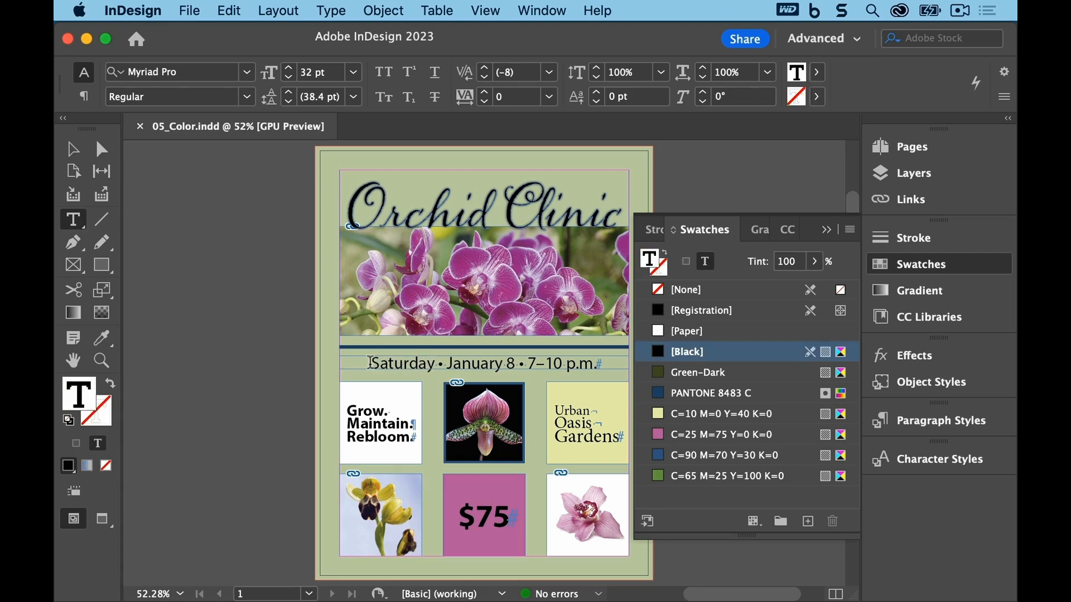
drag(369, 364, 607, 367)
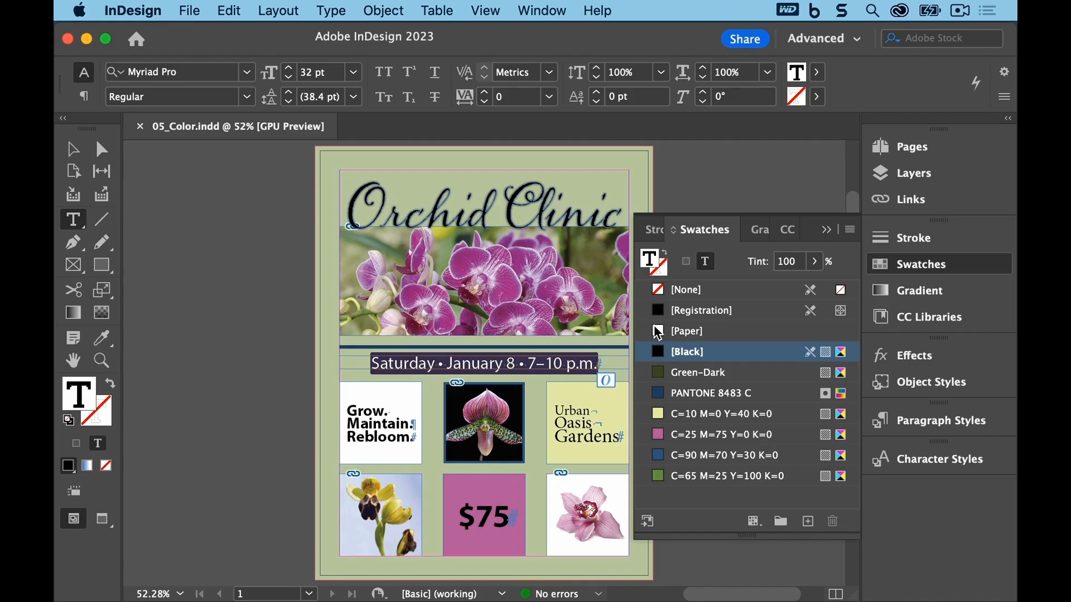
mouse_move(658, 333)
mouse_down()
mouse_move(651, 257)
mouse_move(679, 271)
mouse_up()
click(731, 375)
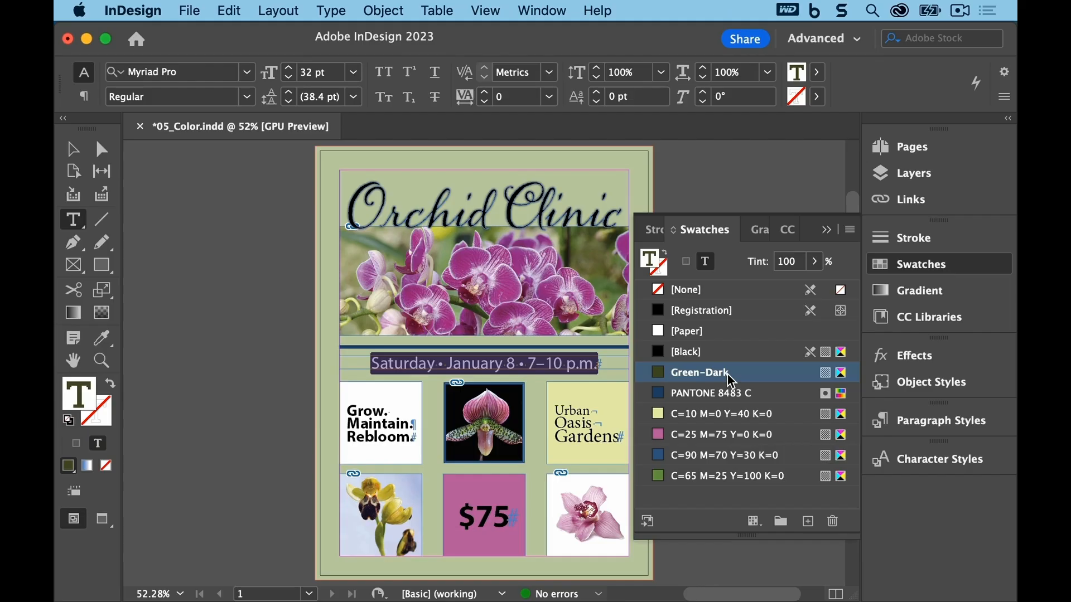
Step: Color all of the "Grow. Maintain. Rebloom." text with the Green-Dark swatch
click(349, 412)
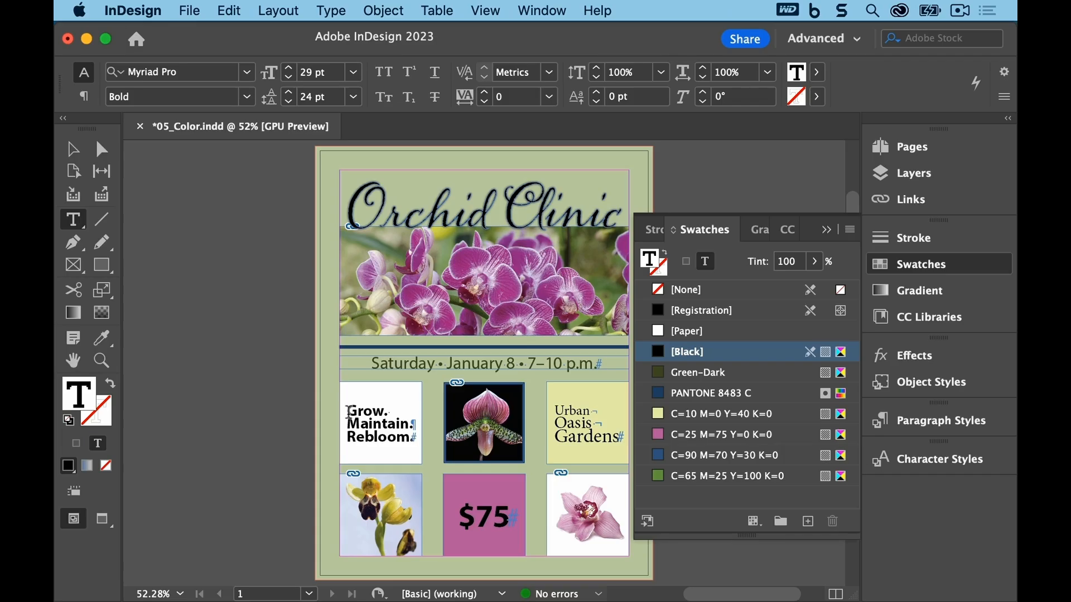
key(super)
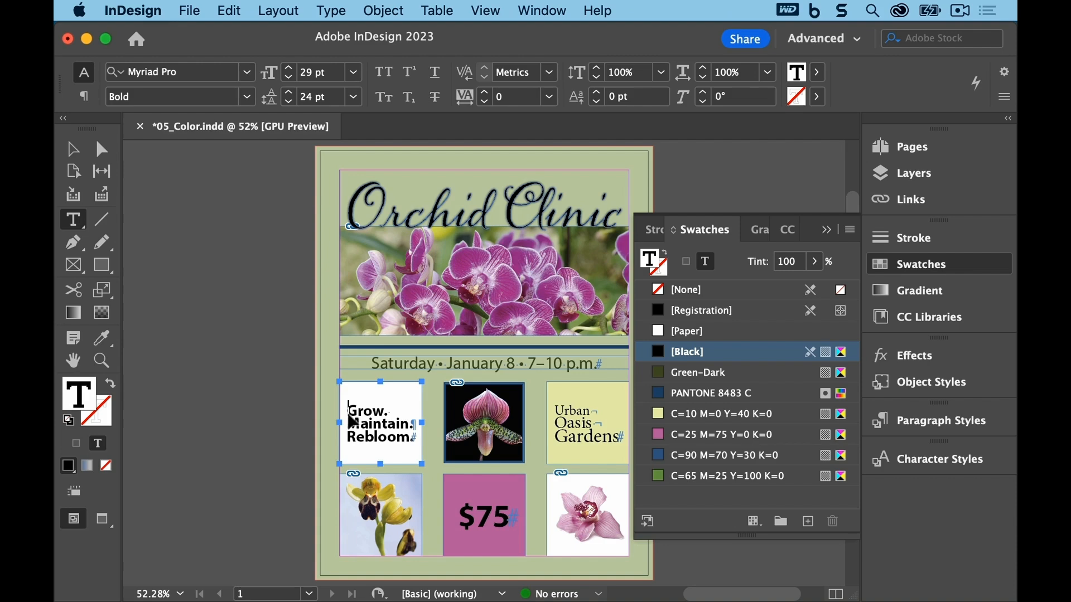
key(super+a)
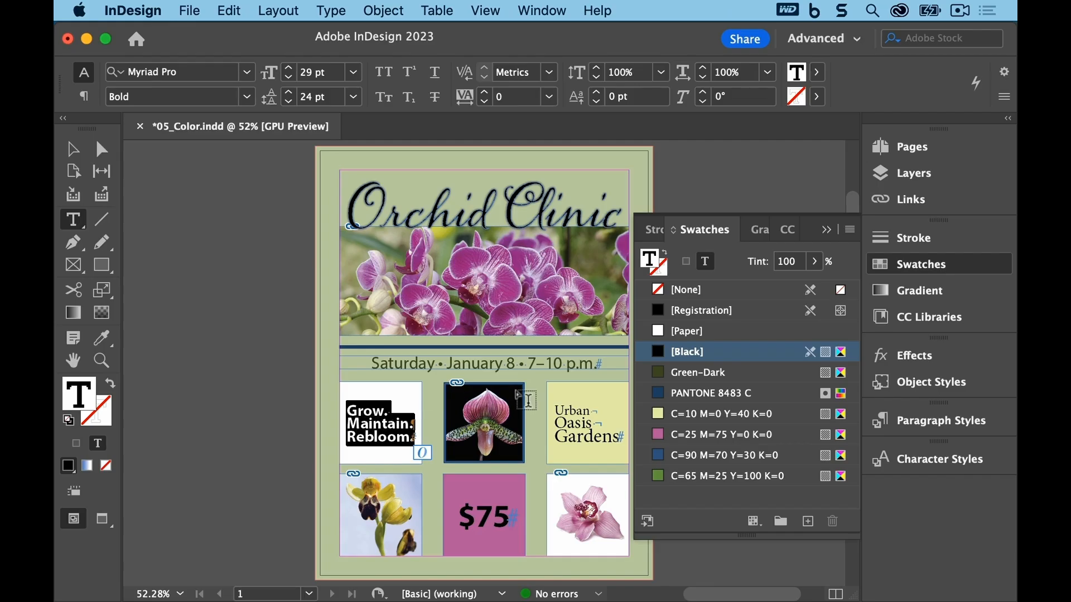
click(713, 379)
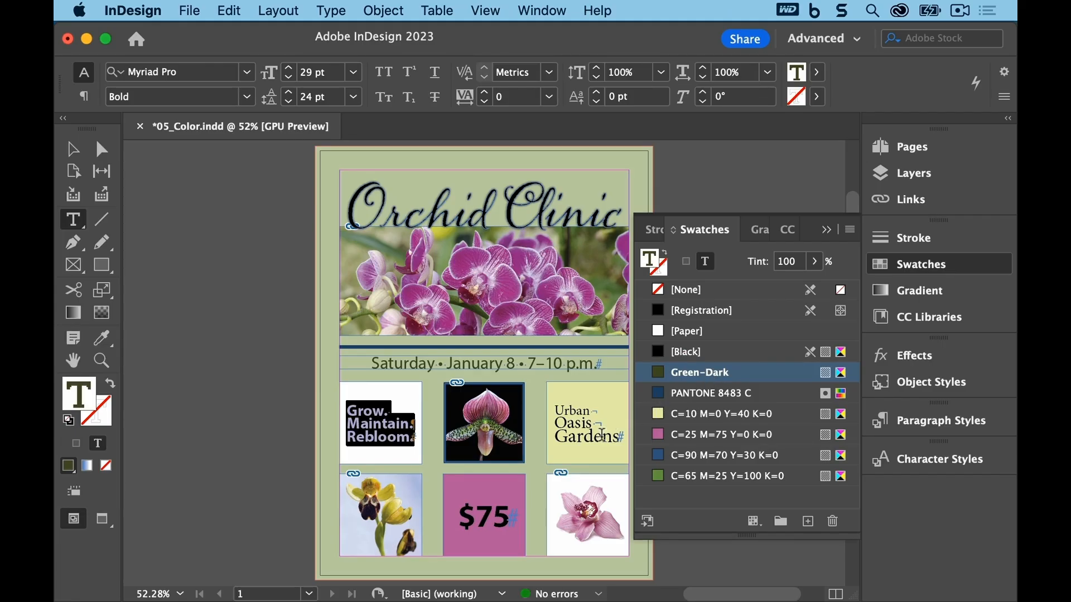
Step: Color the "Urban Oasis Gardens" text with the Green-Dark swatch, then deselect everything
click(556, 410)
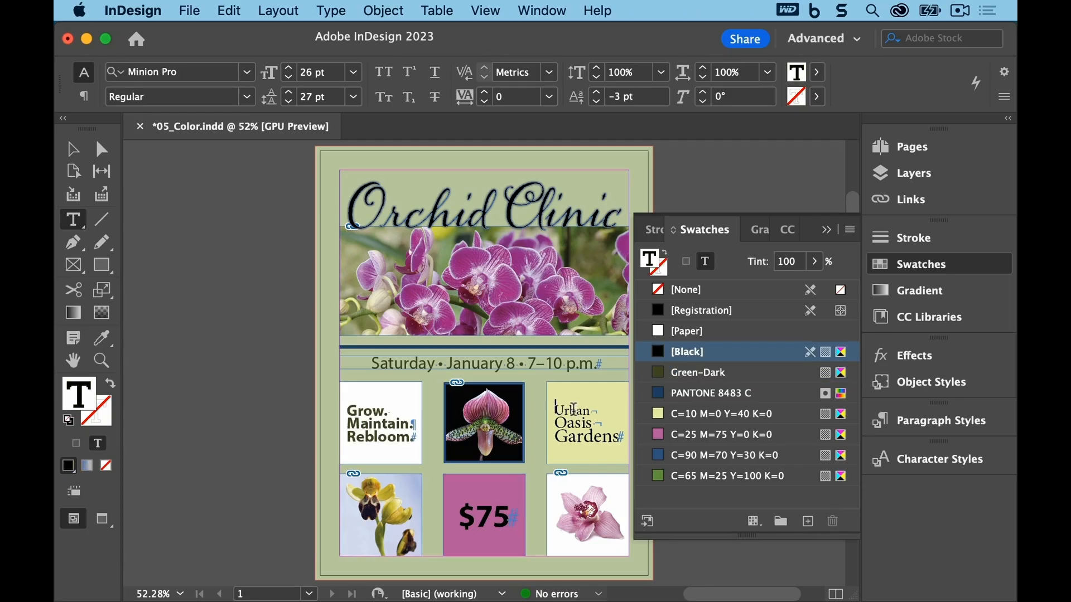
drag(556, 411, 620, 441)
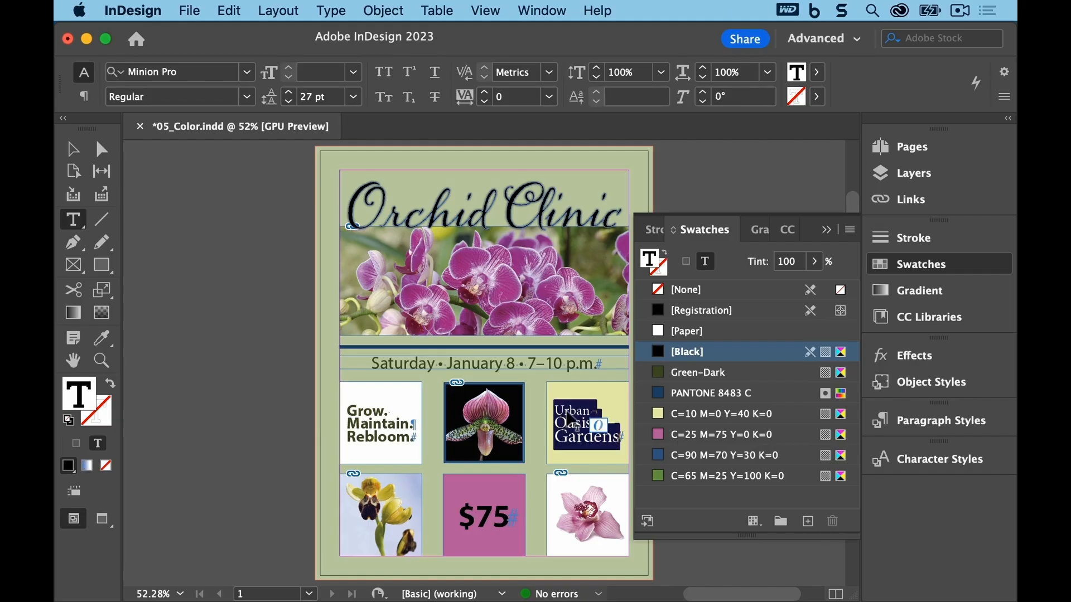
click(818, 74)
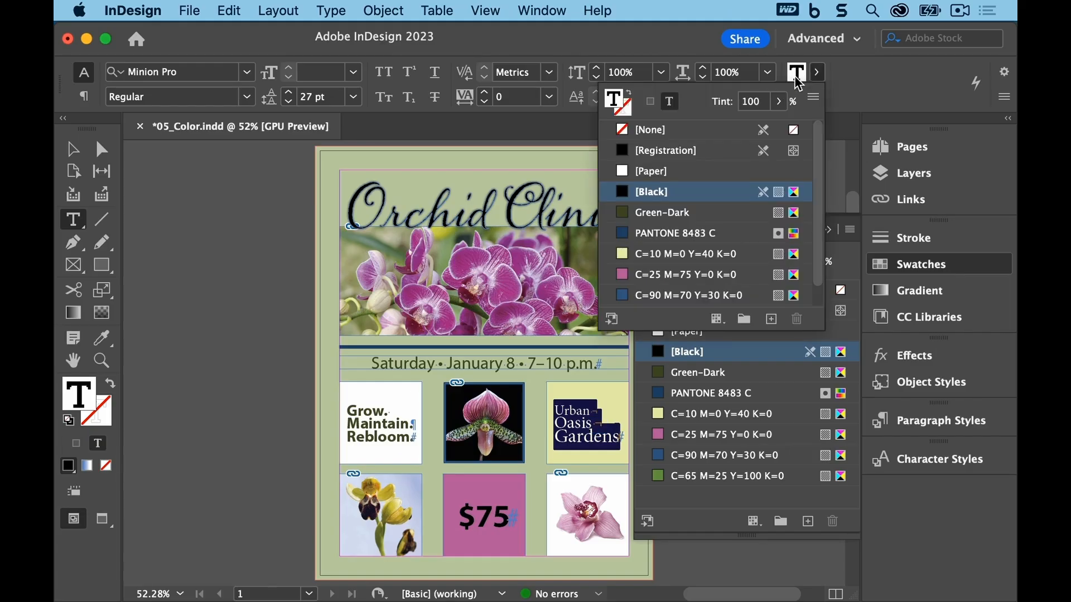
click(679, 219)
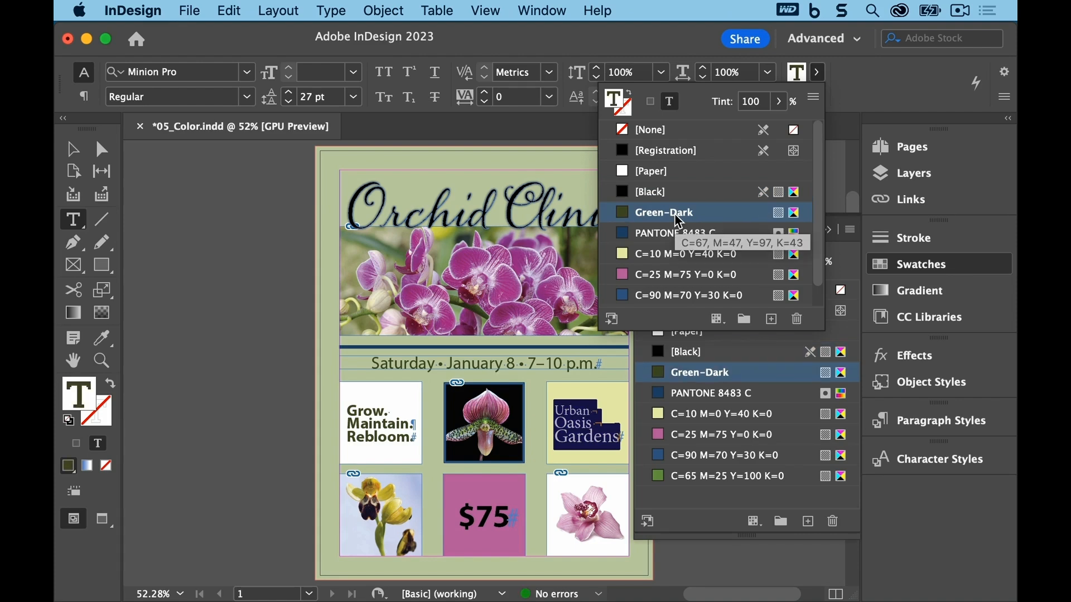
click(229, 10)
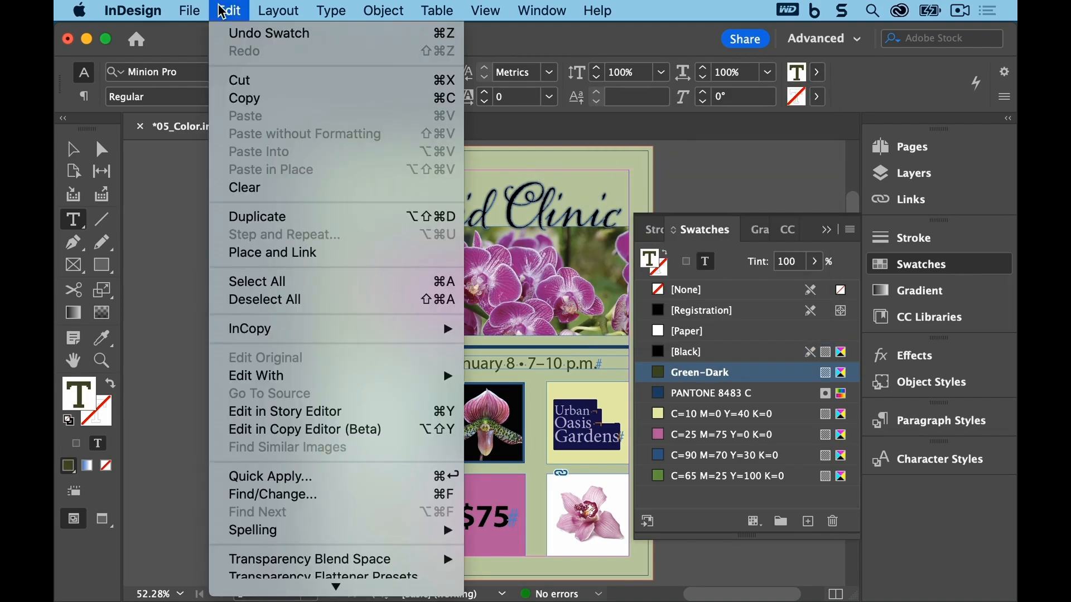
click(254, 299)
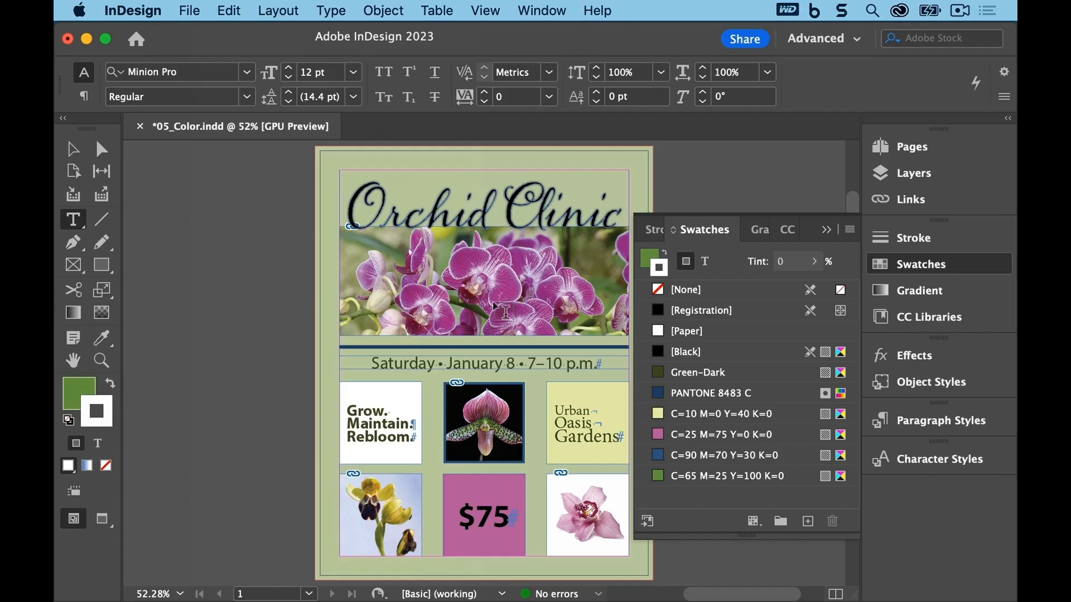
Step: Open the Properties panel and fill all of the "$75" text with the C=65 M=25 Y=100 K=0 swatch
click(826, 229)
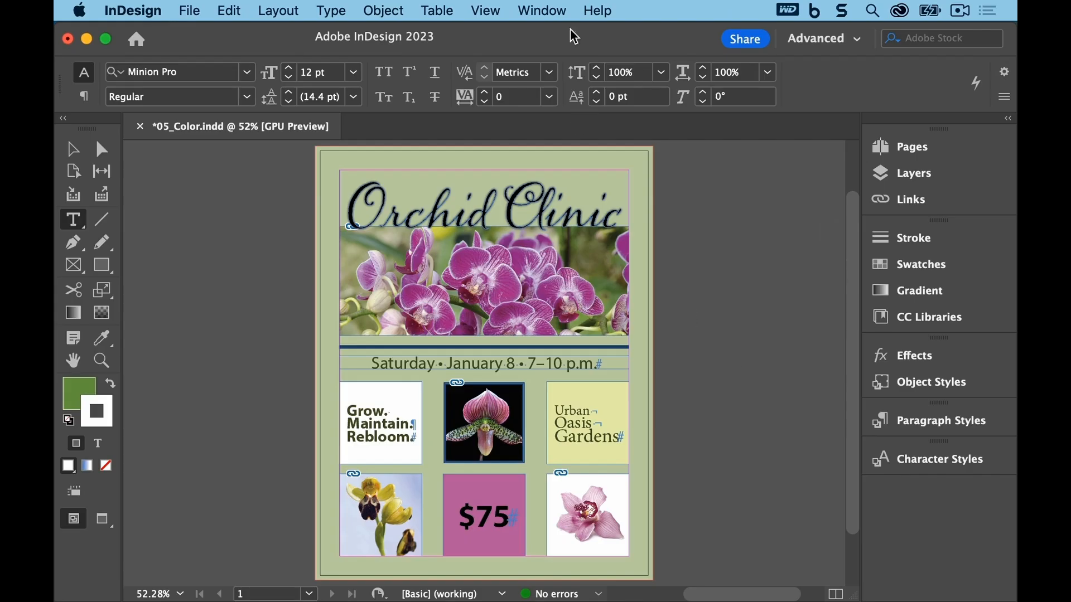
click(557, 8)
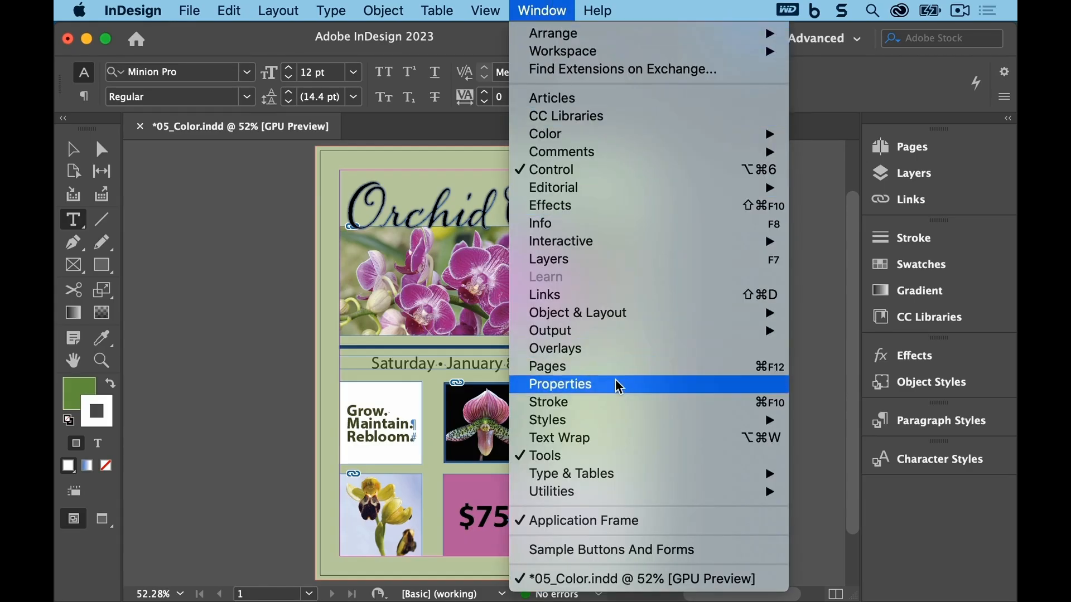
click(561, 384)
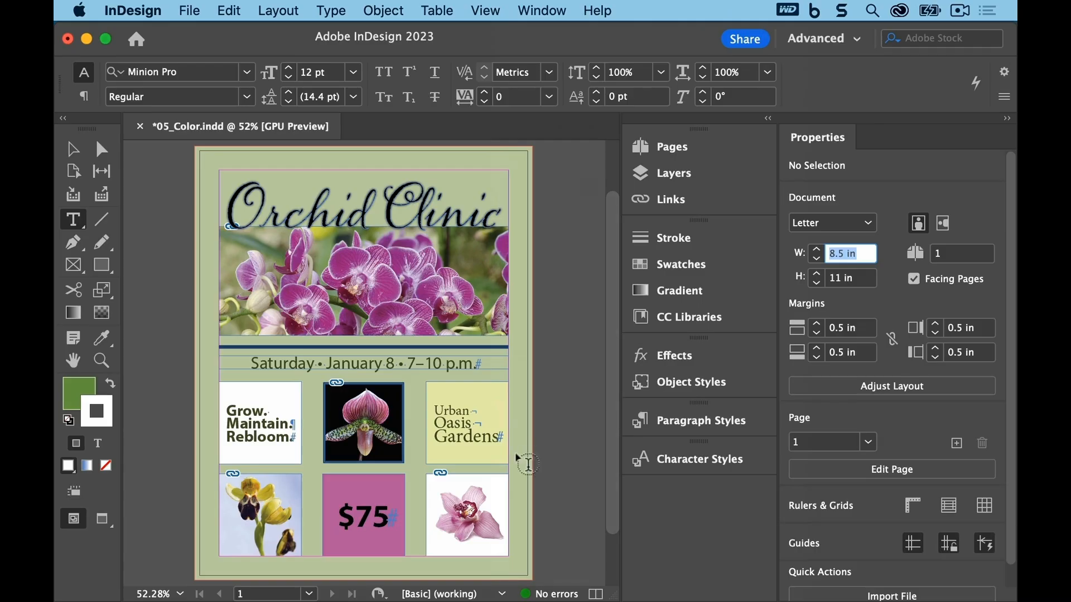
click(342, 524)
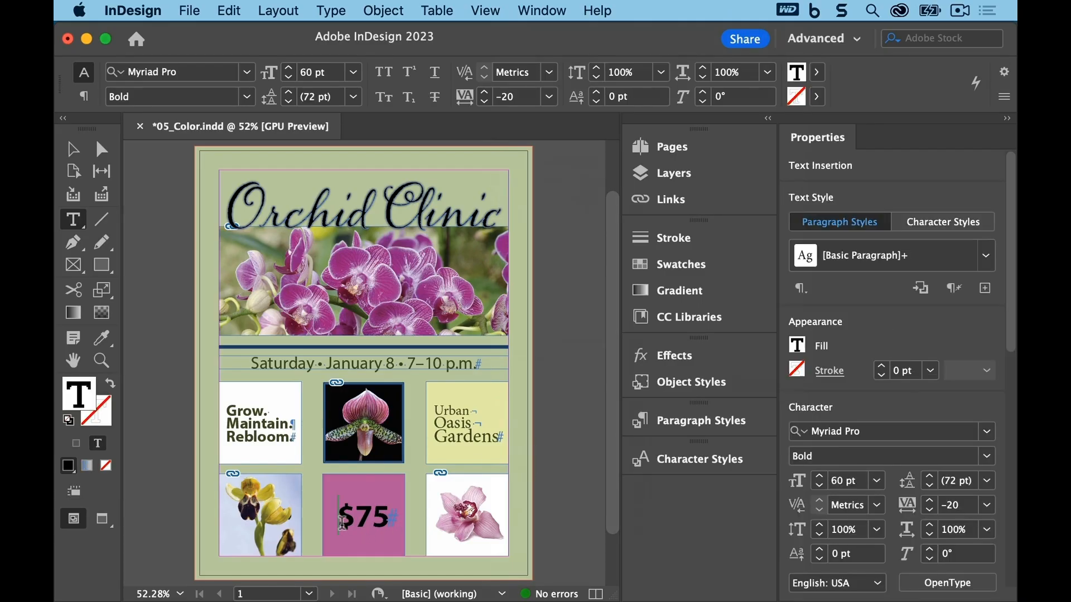
click(232, 11)
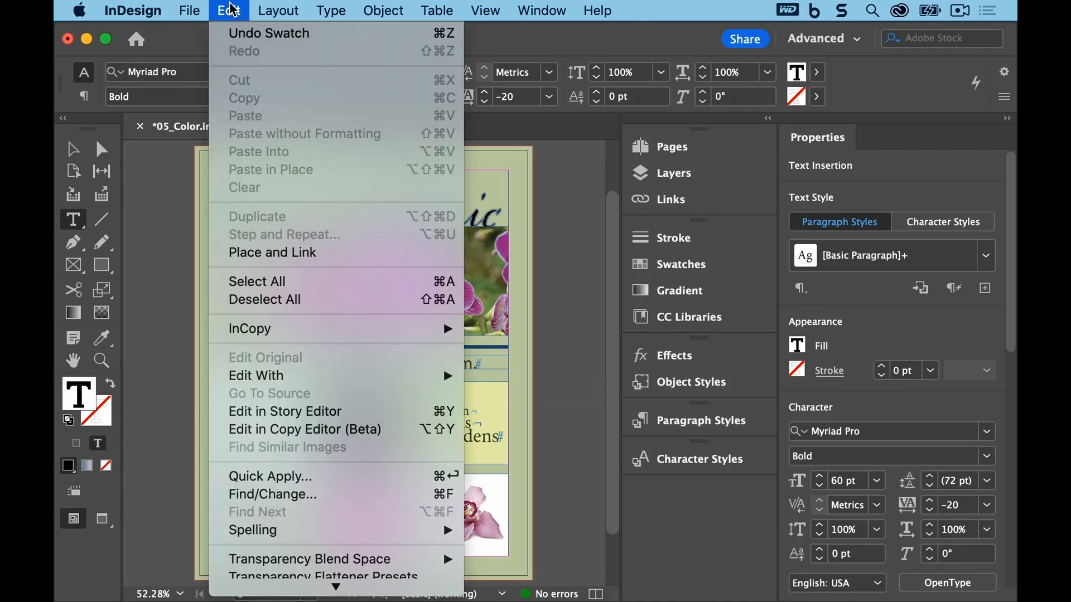
click(267, 282)
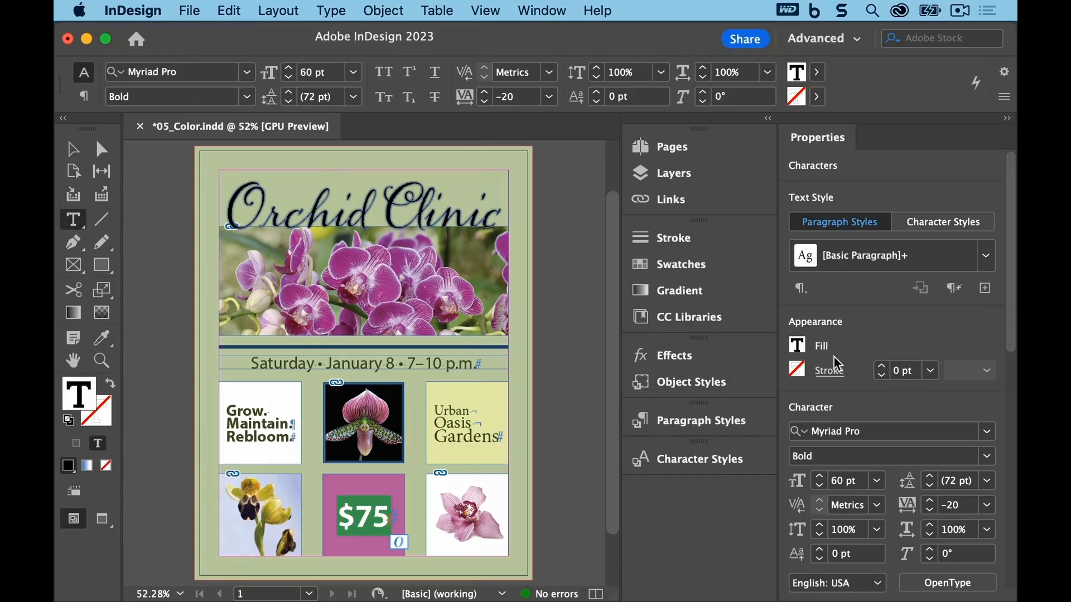
click(799, 347)
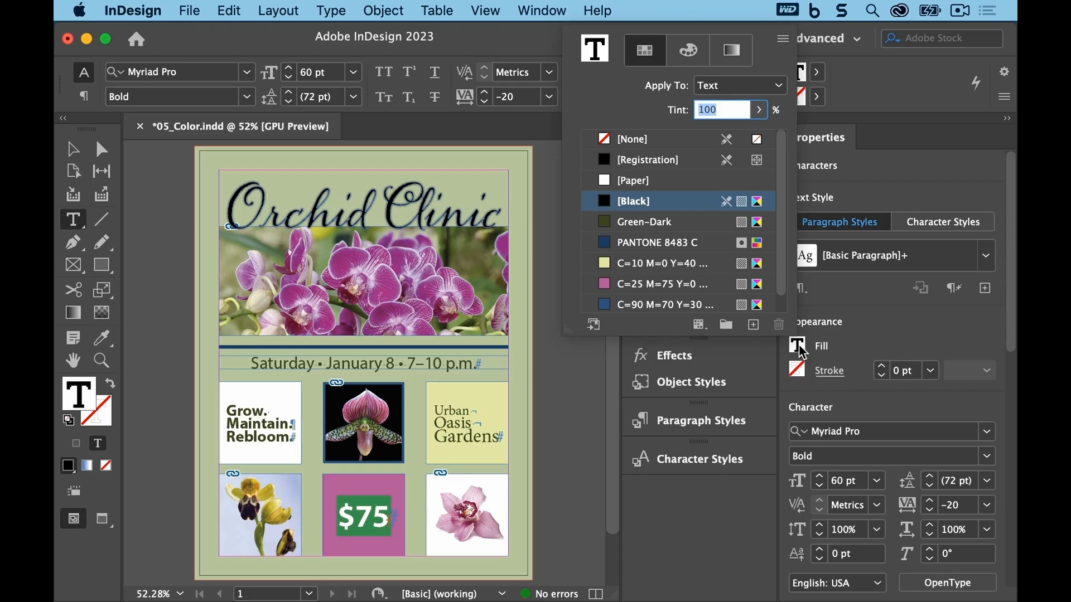
drag(782, 274, 777, 295)
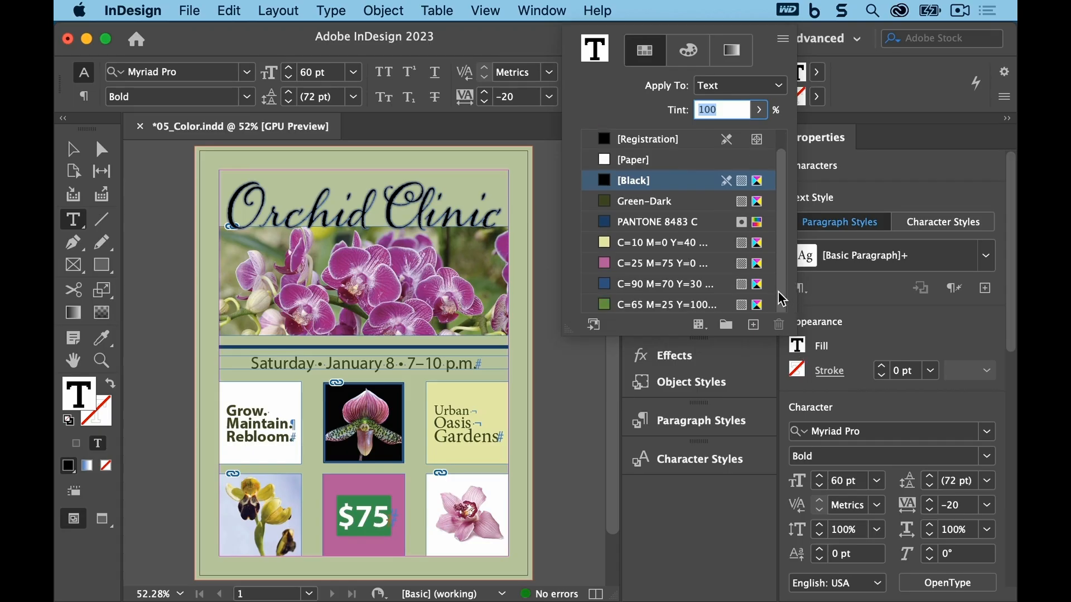
click(647, 308)
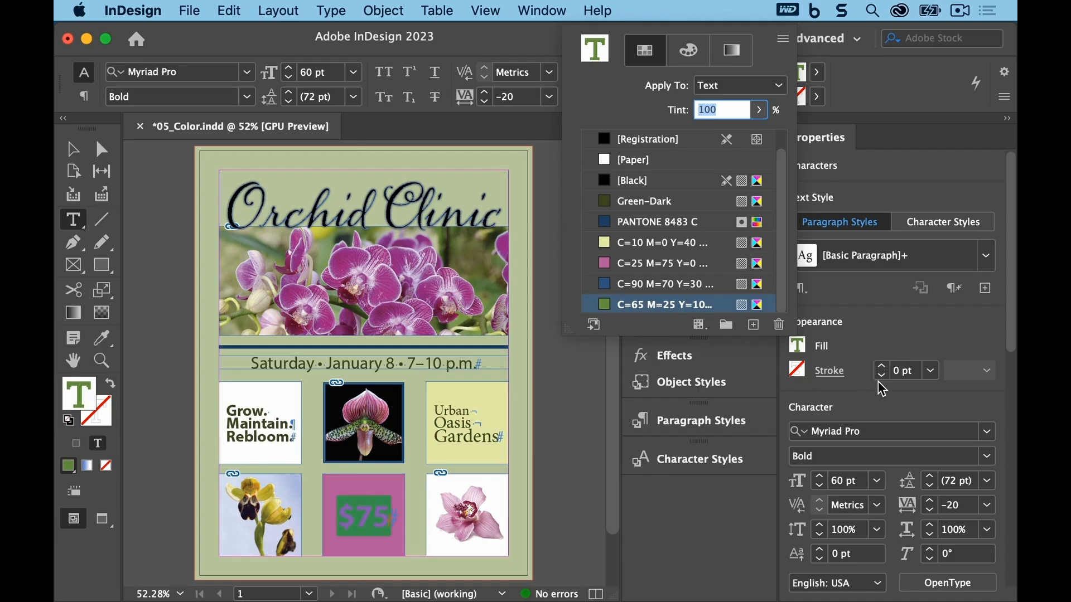
Step: Give the "$75" text a 1 pt stroke colored with the C=90 M=70 Y=30 K=0 swatch
click(898, 372)
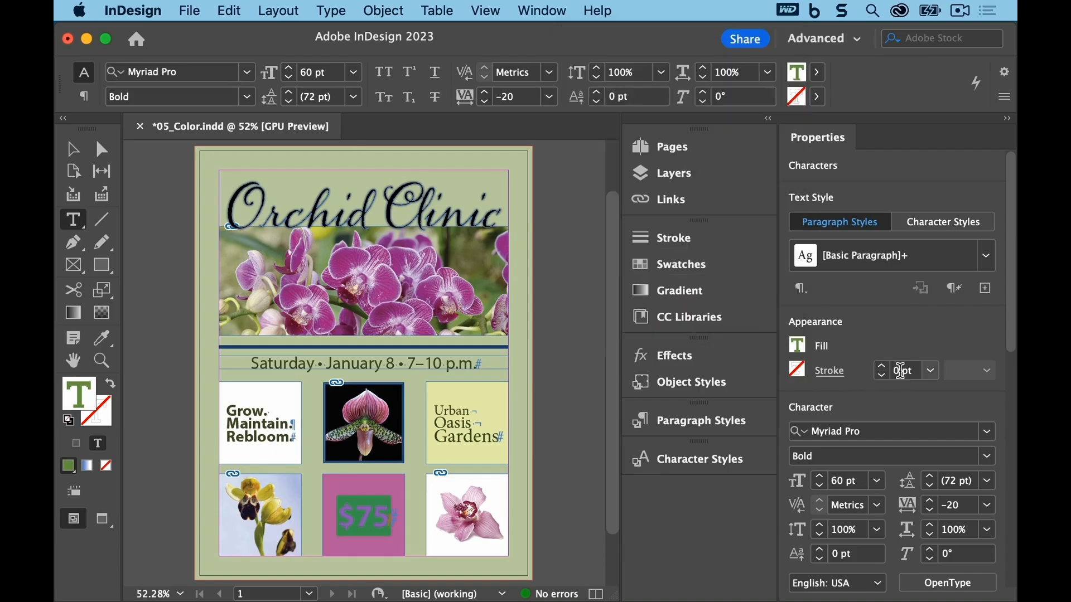
click(903, 372)
text(1)
key(Return)
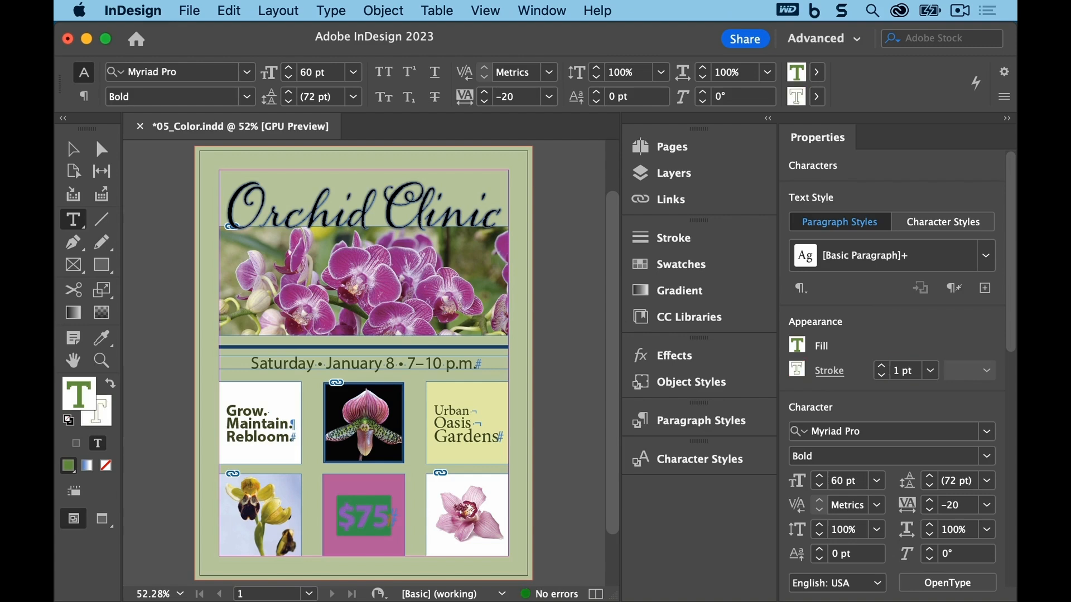
click(800, 372)
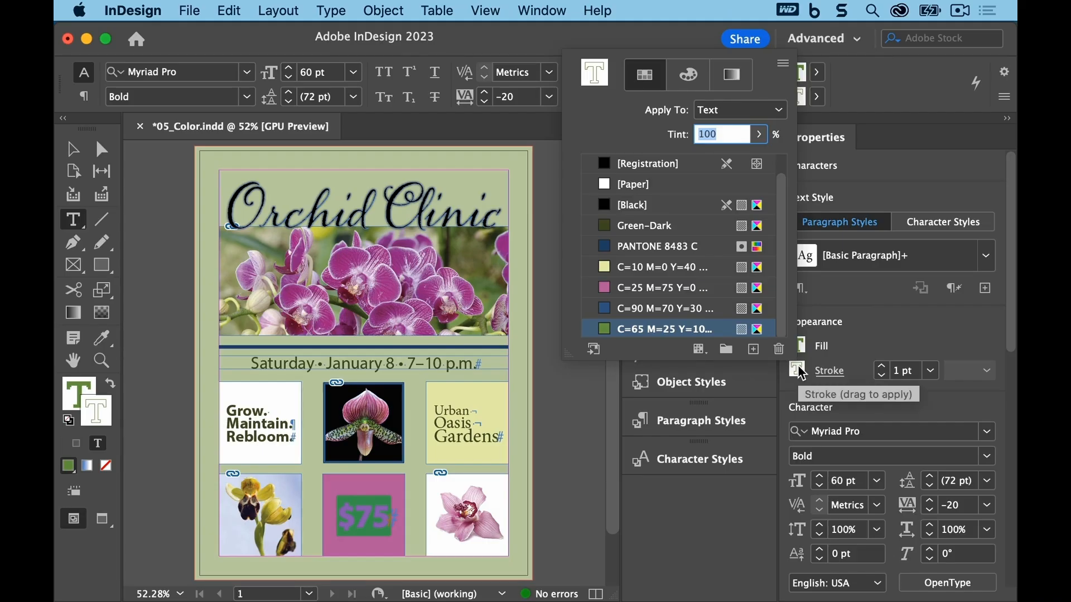
click(637, 311)
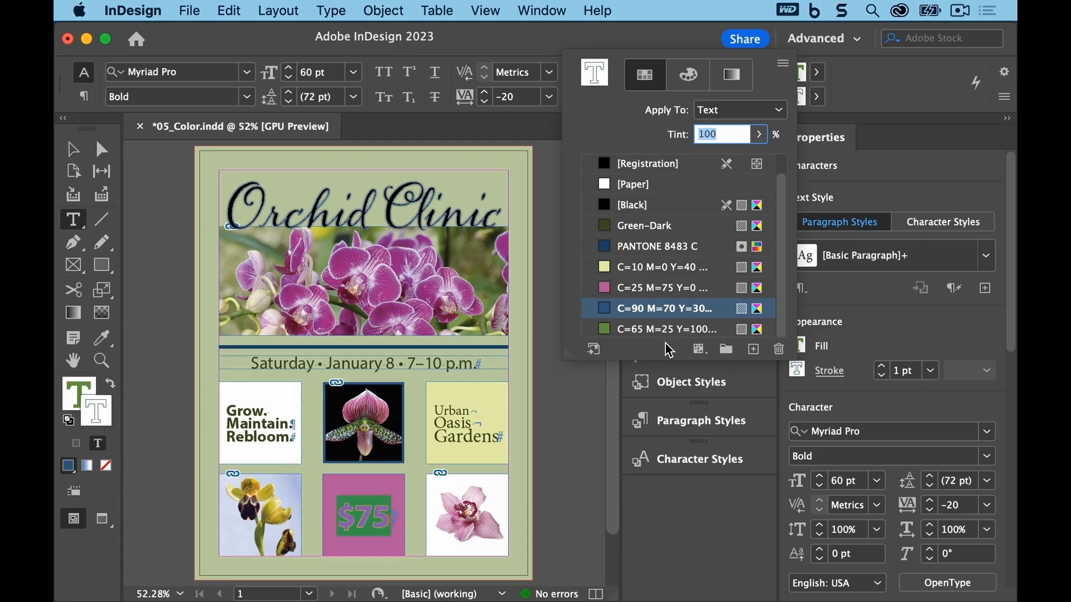
Step: Deselect, zoom in on the recolored "$75" text to check it, close the Properties panel and save the document
click(173, 288)
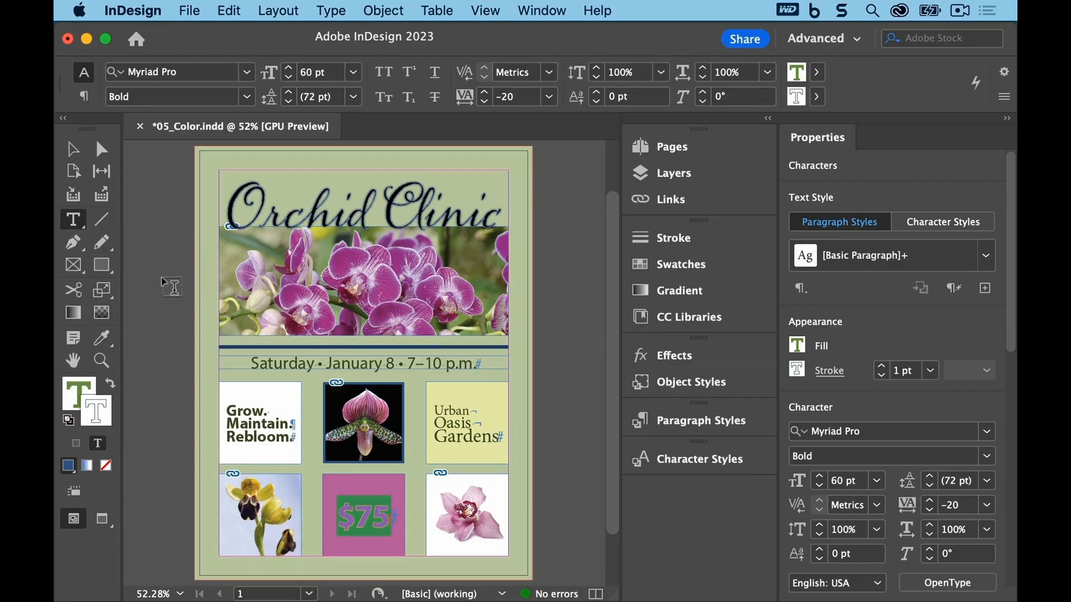
click(173, 287)
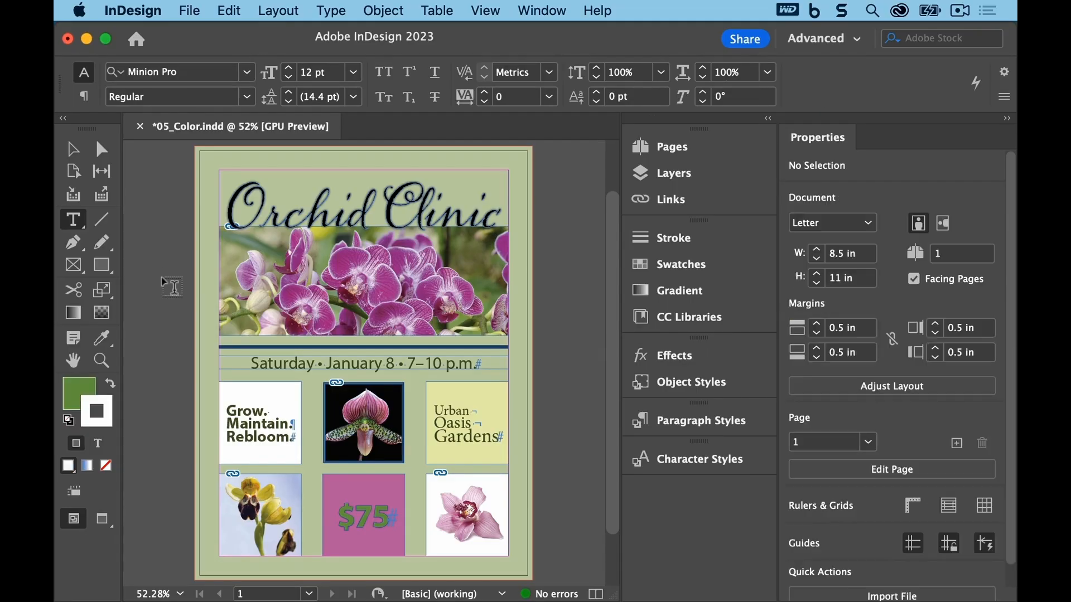
click(100, 360)
drag(325, 470, 415, 561)
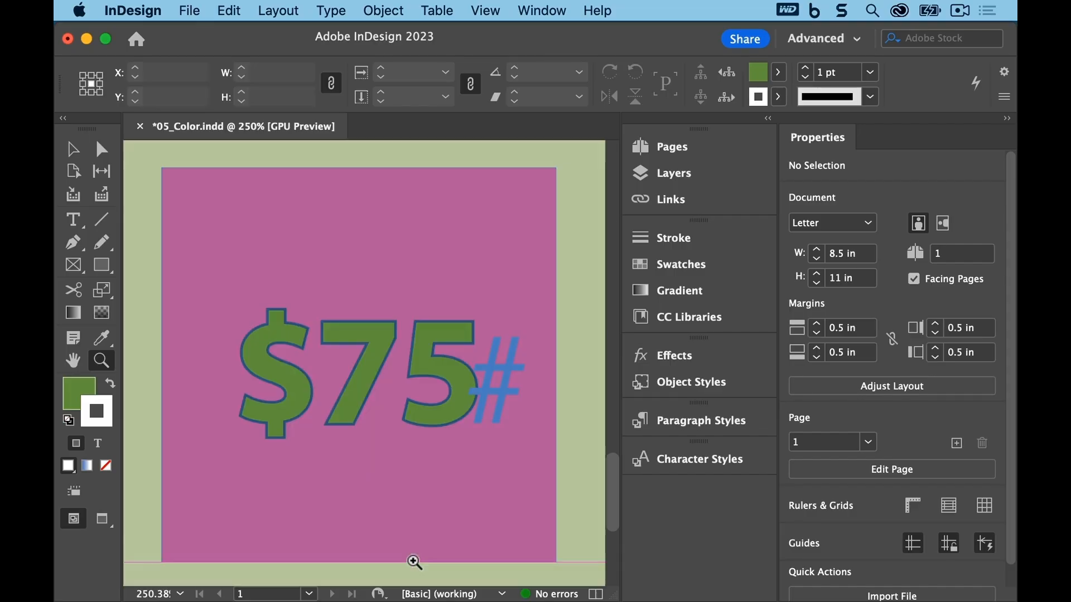
click(553, 11)
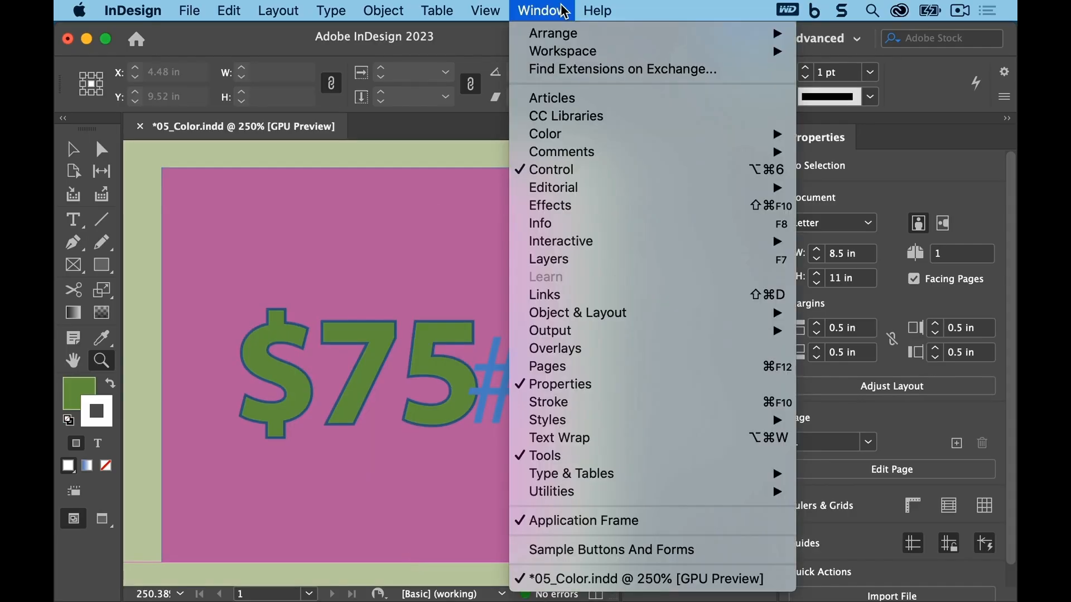
click(597, 384)
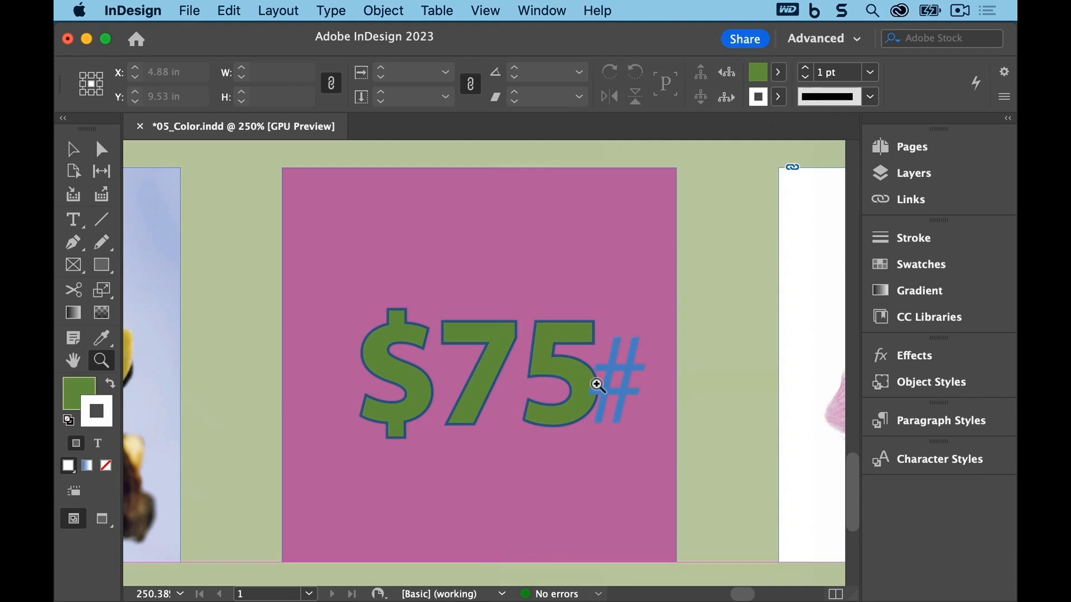
click(218, 8)
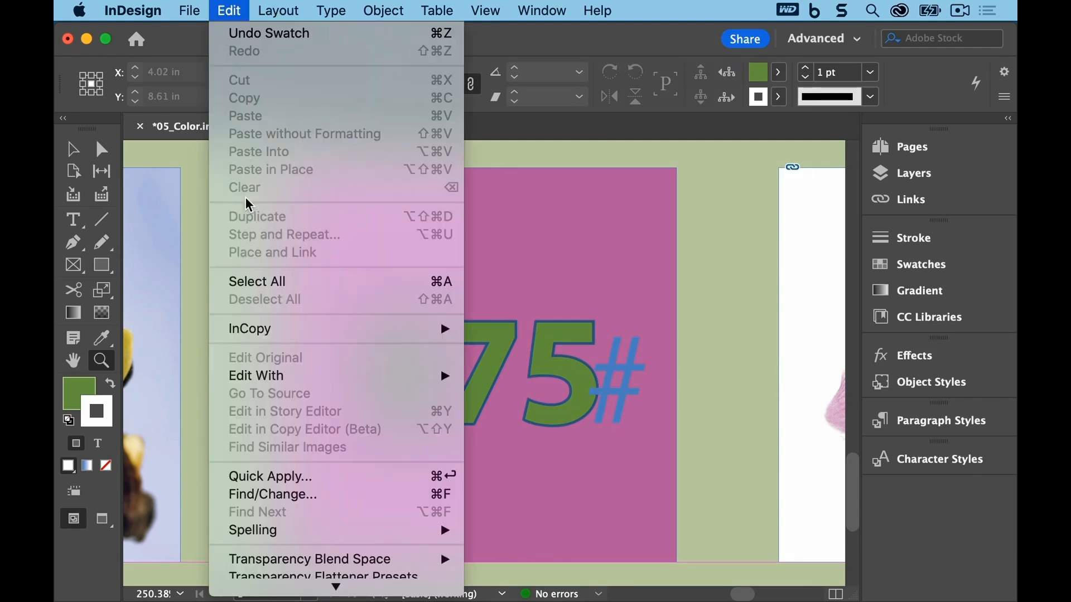
click(197, 242)
click(188, 10)
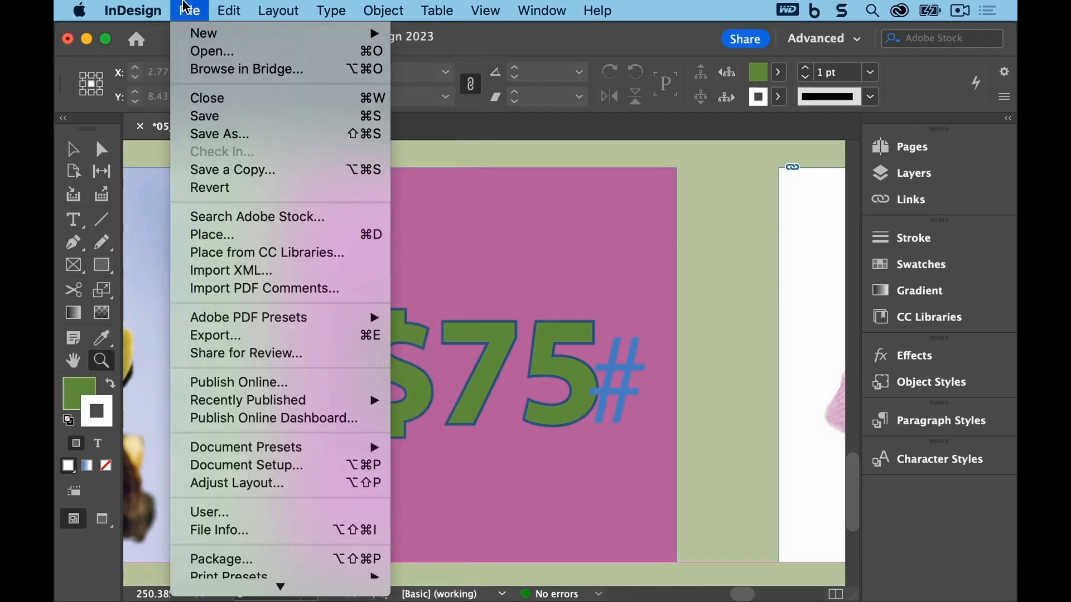
click(200, 117)
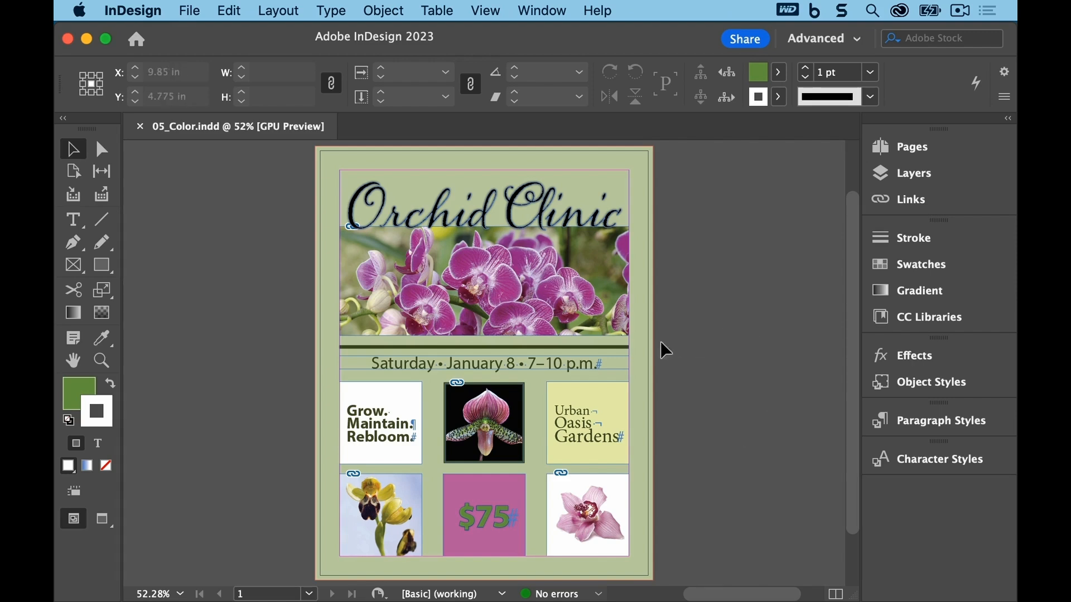
Step: Start Find this Color for the Green-Dark swatch and set the replacement color to C=90 M=70 Y=30 K=0
click(608, 350)
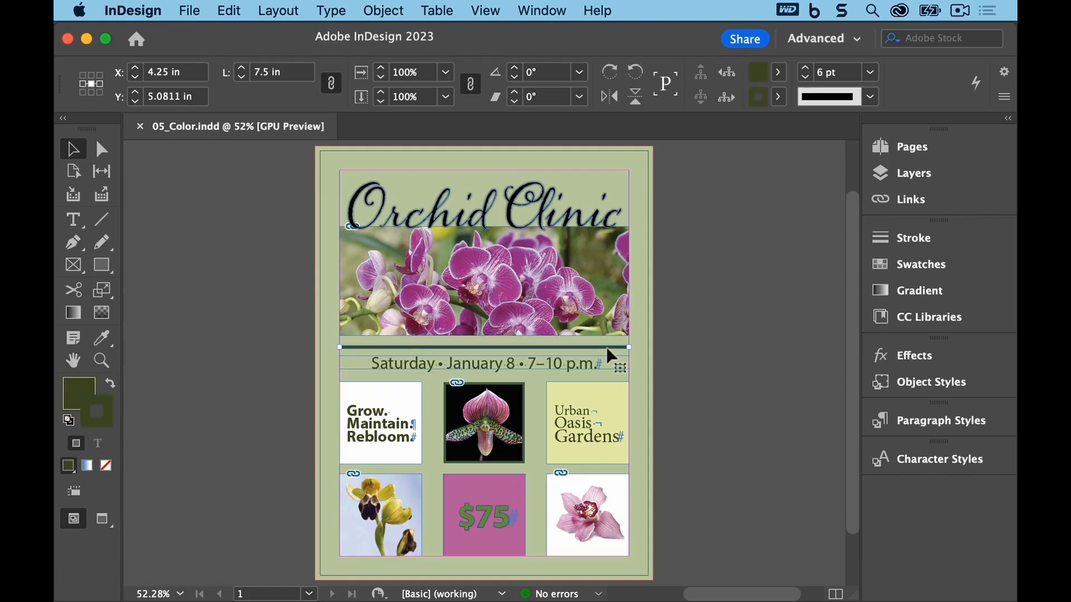
click(891, 267)
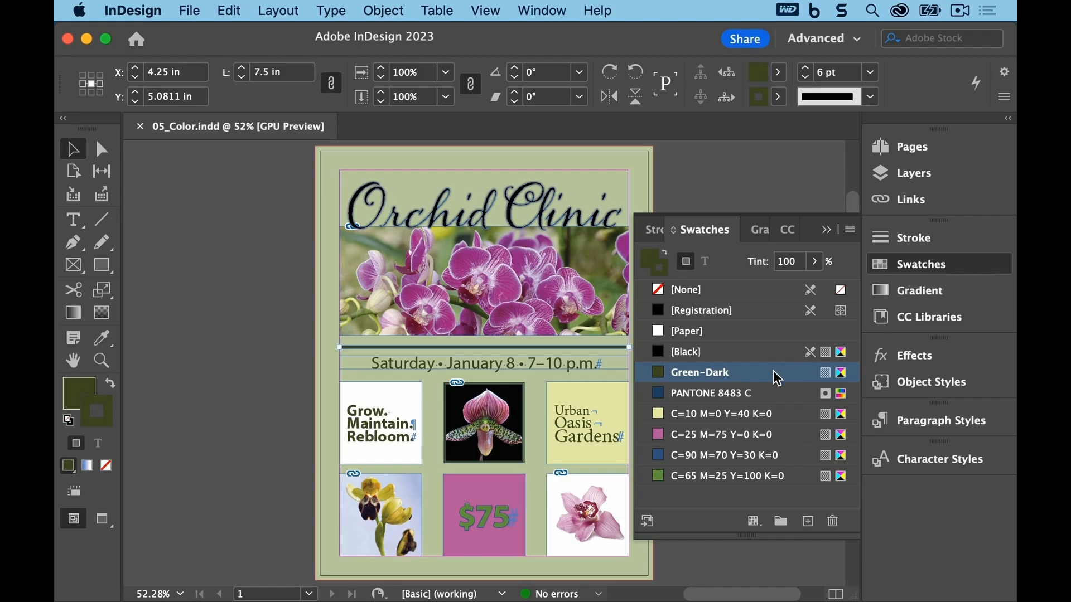
mouse_move(773, 371)
click(850, 233)
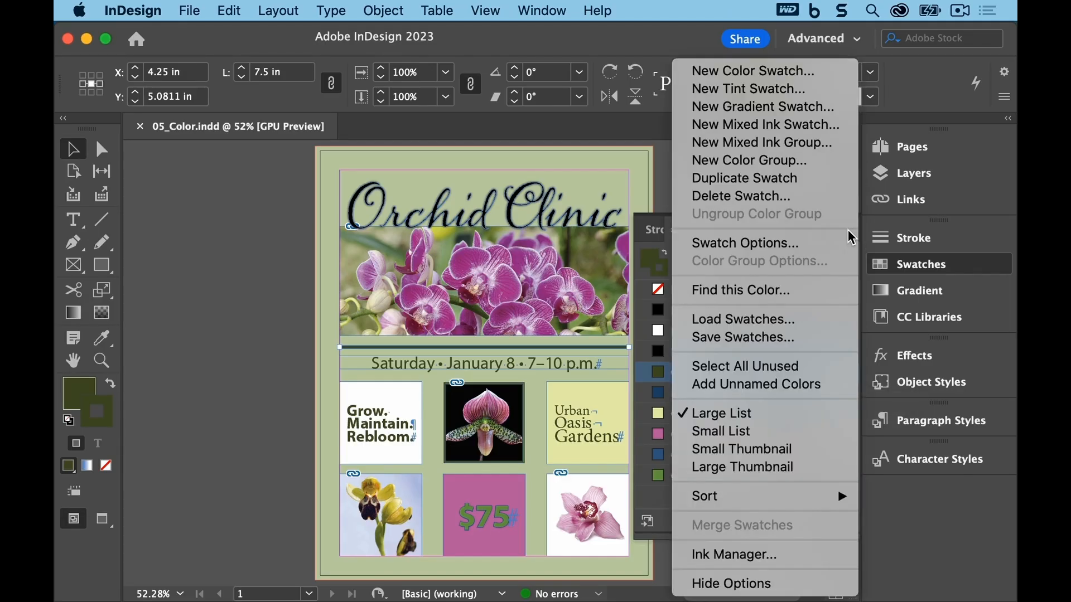
click(817, 290)
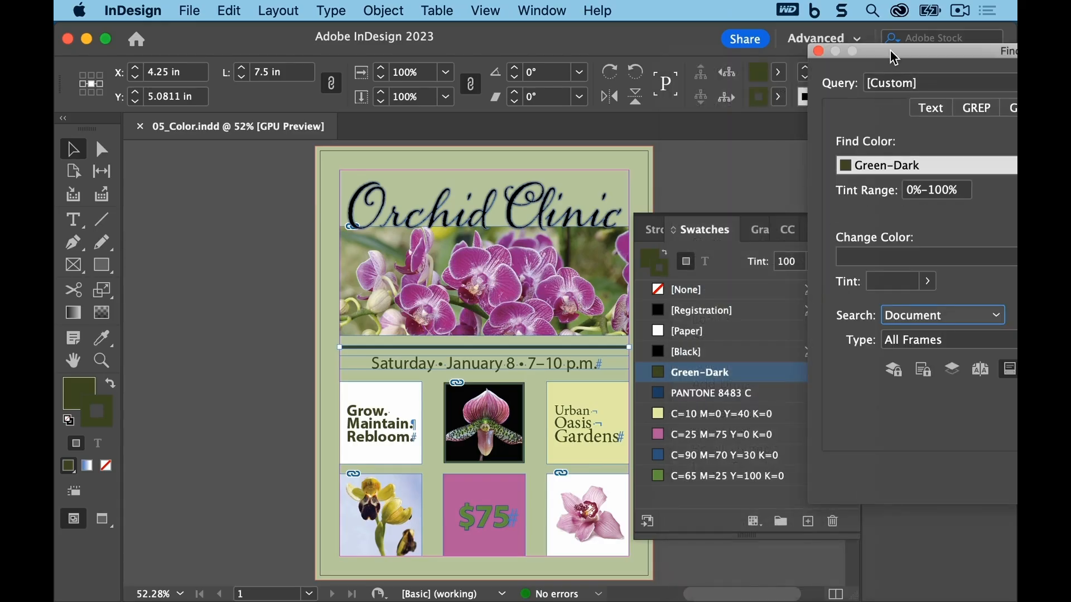
drag(890, 52, 151, 64)
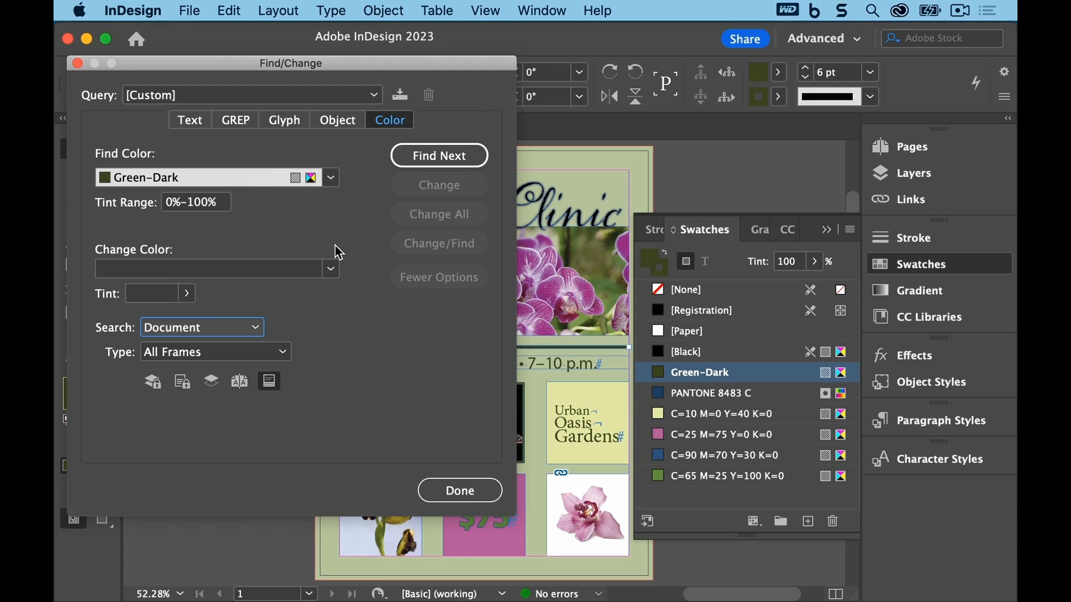
click(331, 268)
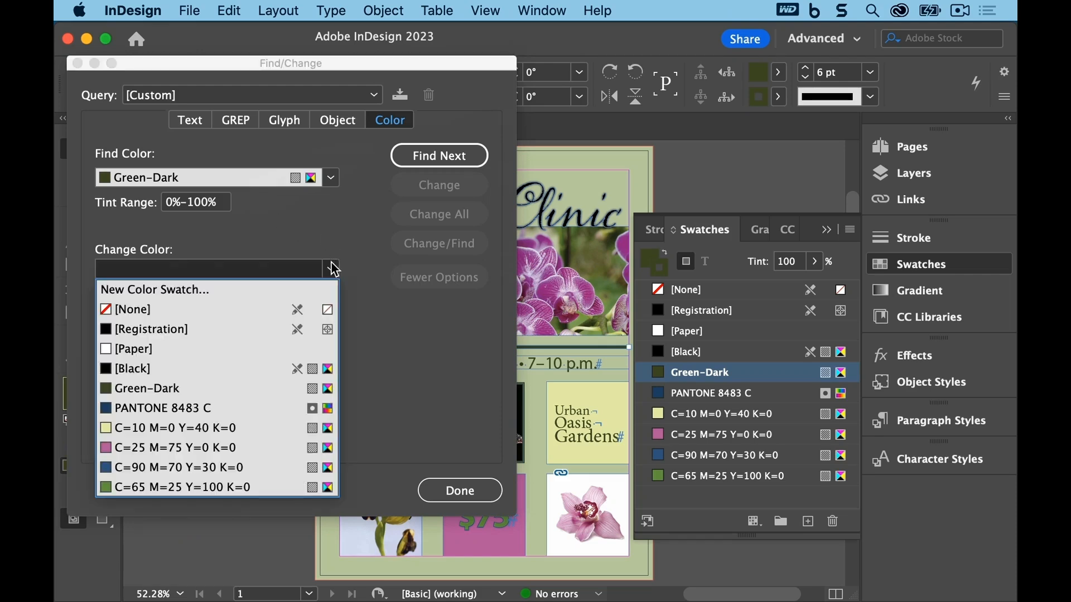
click(253, 466)
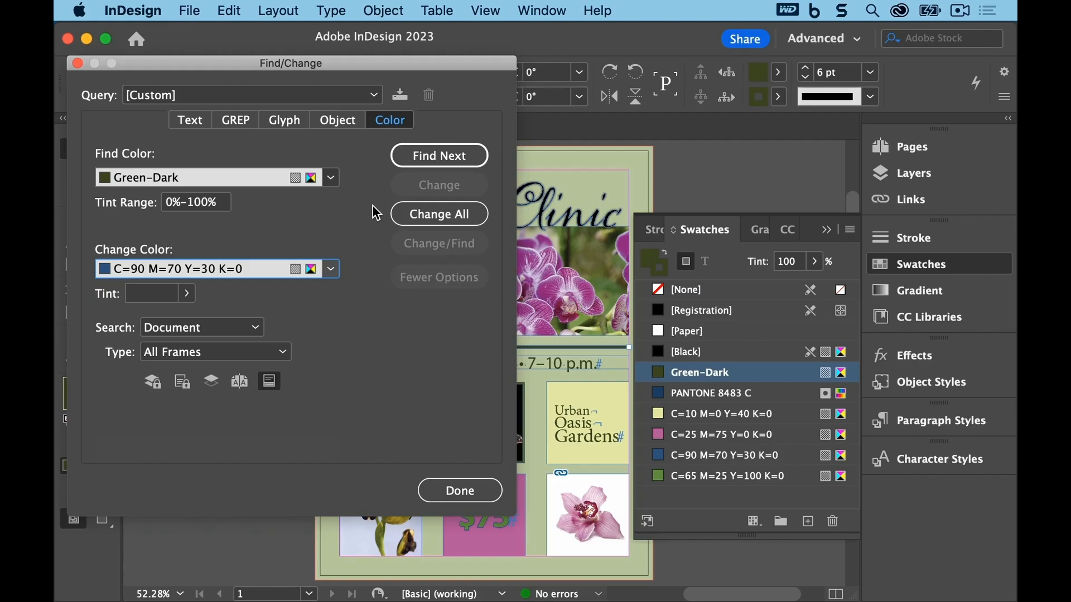
Step: Step through the Green-Dark occurrences and change the center orchid image frame's stroke to C=90 M=70 Y=30 K=0
click(405, 161)
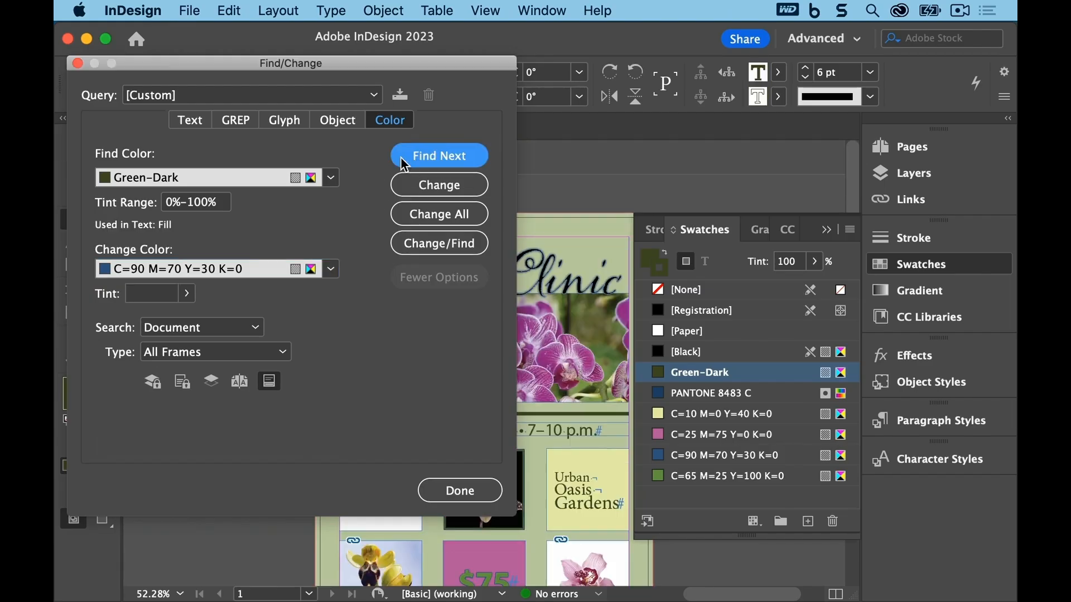
drag(402, 70, 797, 66)
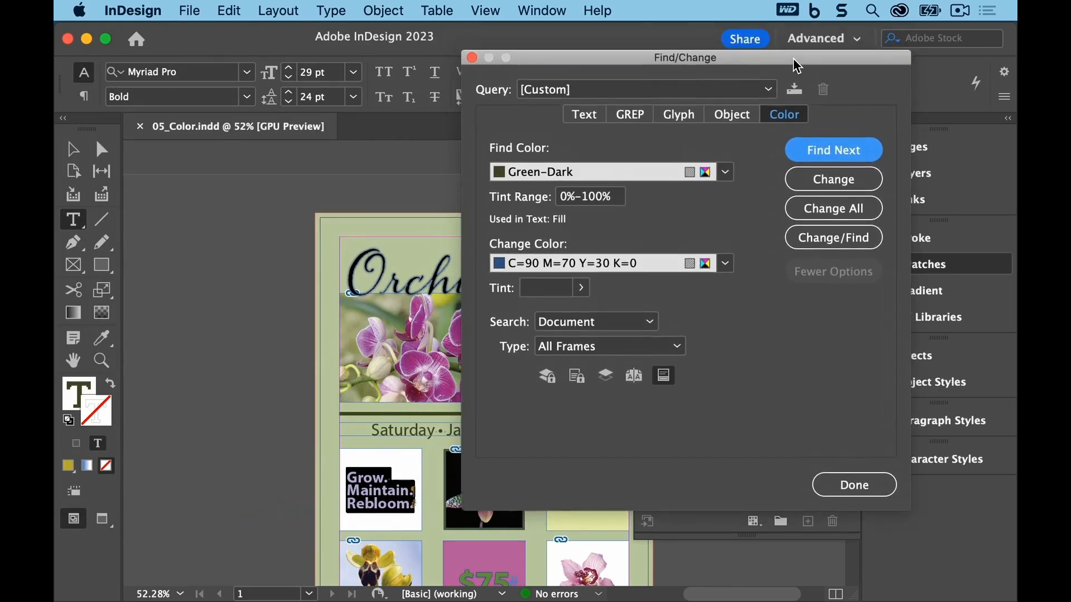
click(834, 150)
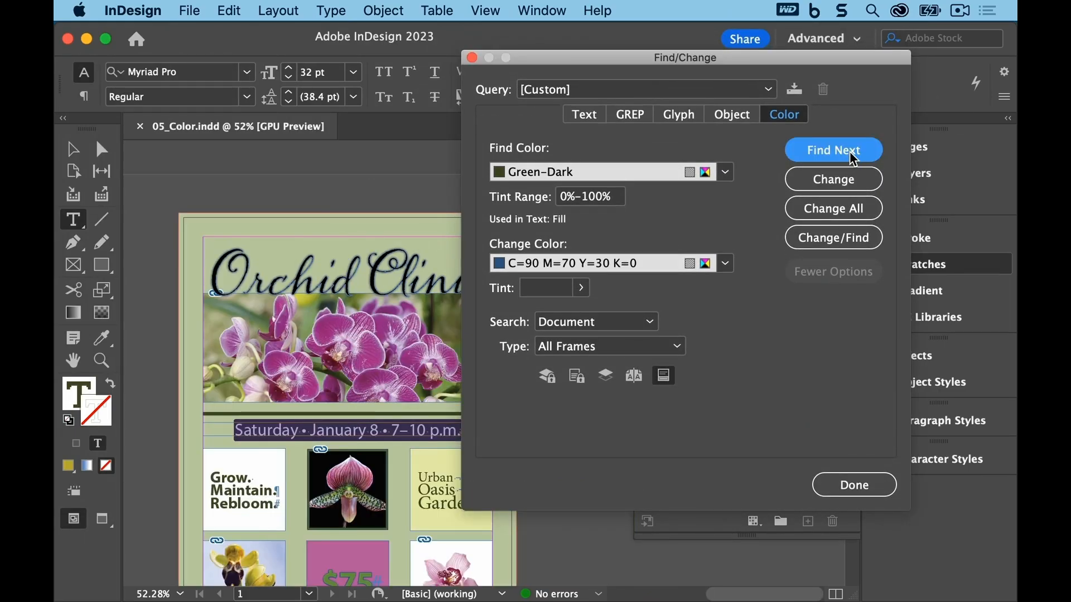
click(852, 159)
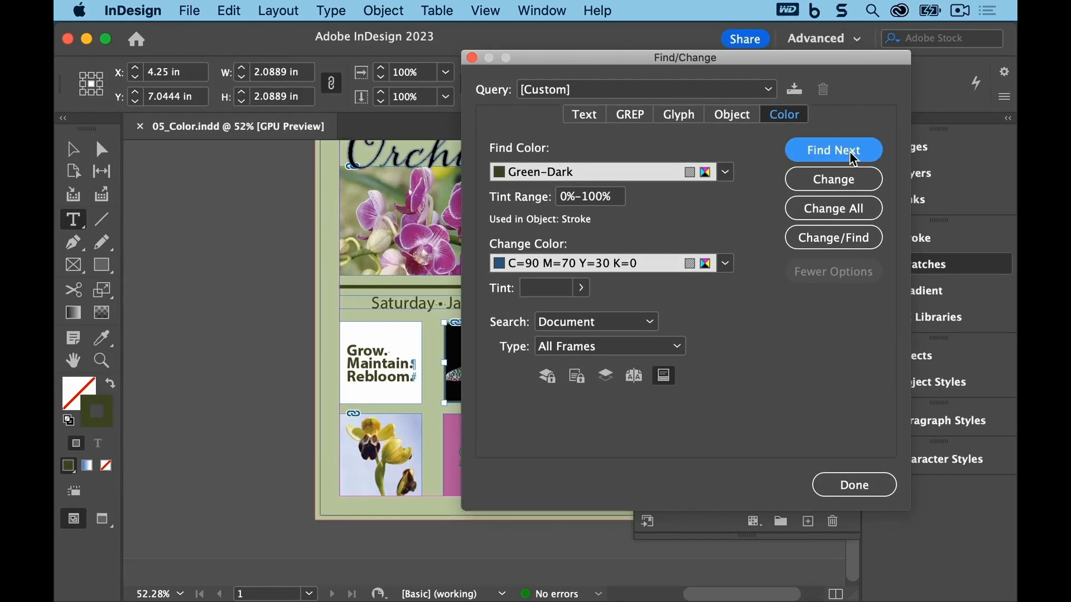
drag(769, 59, 863, 56)
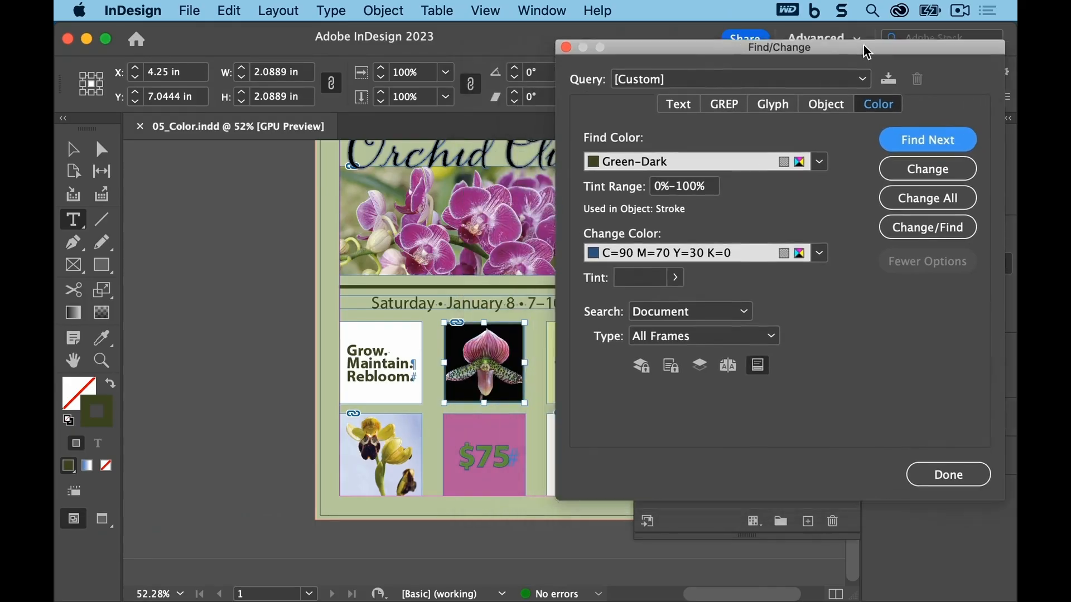
click(910, 168)
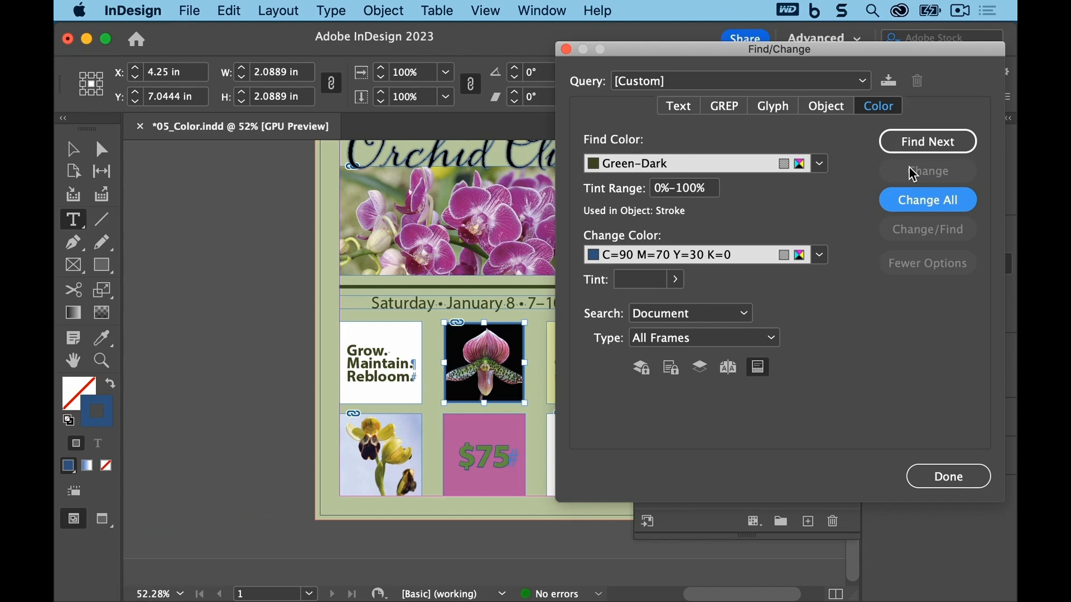
Step: Find the horizontal rule's Green-Dark stroke, change it to C=90 M=70 Y=30 K=0, close Find/Change and save
click(915, 146)
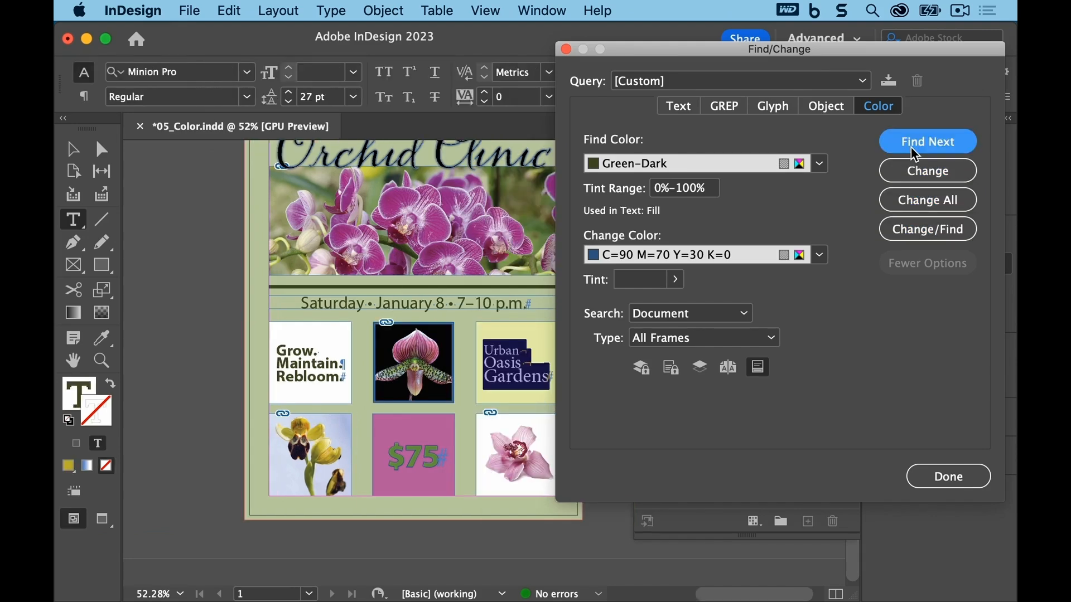
click(915, 154)
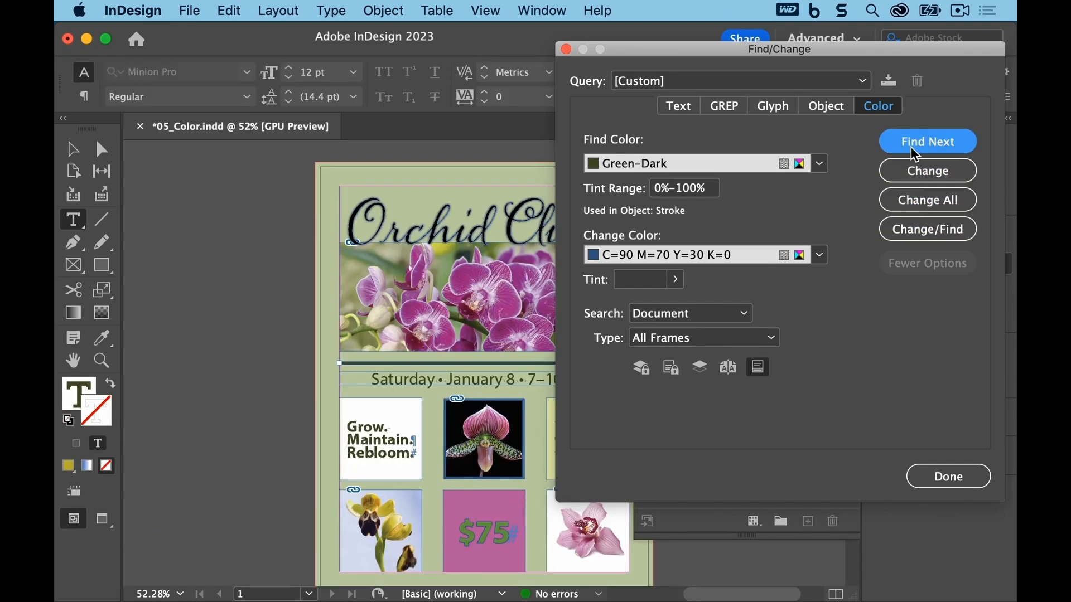
click(920, 169)
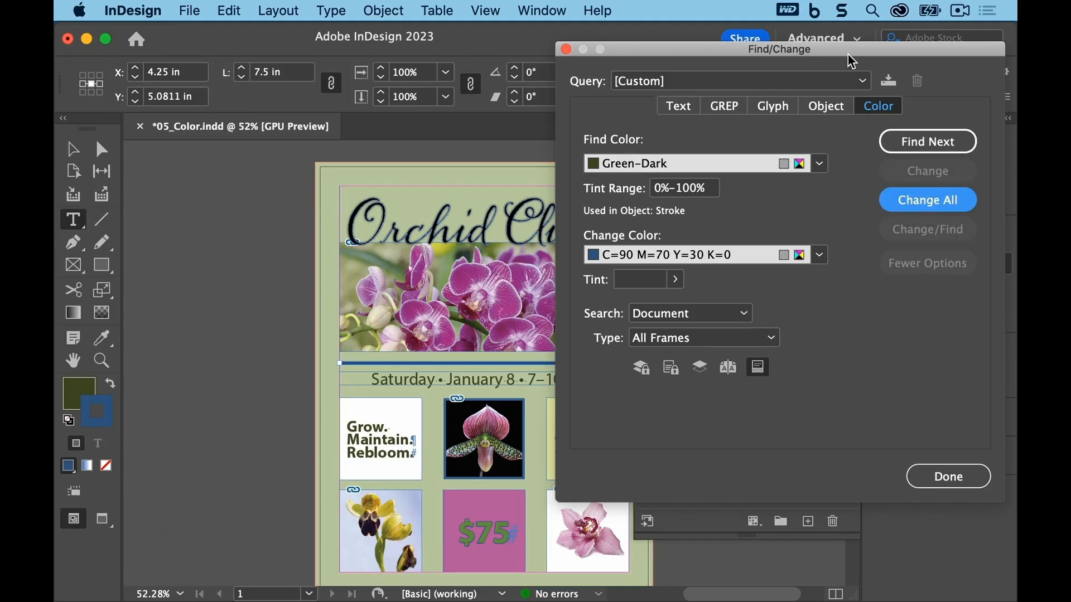
drag(848, 55, 855, 48)
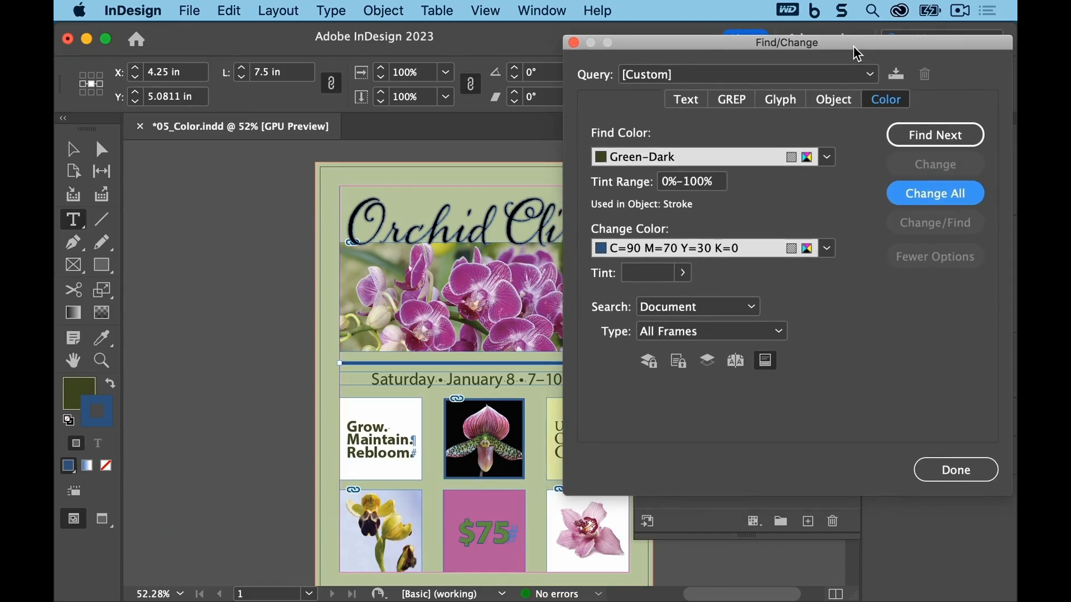
click(925, 470)
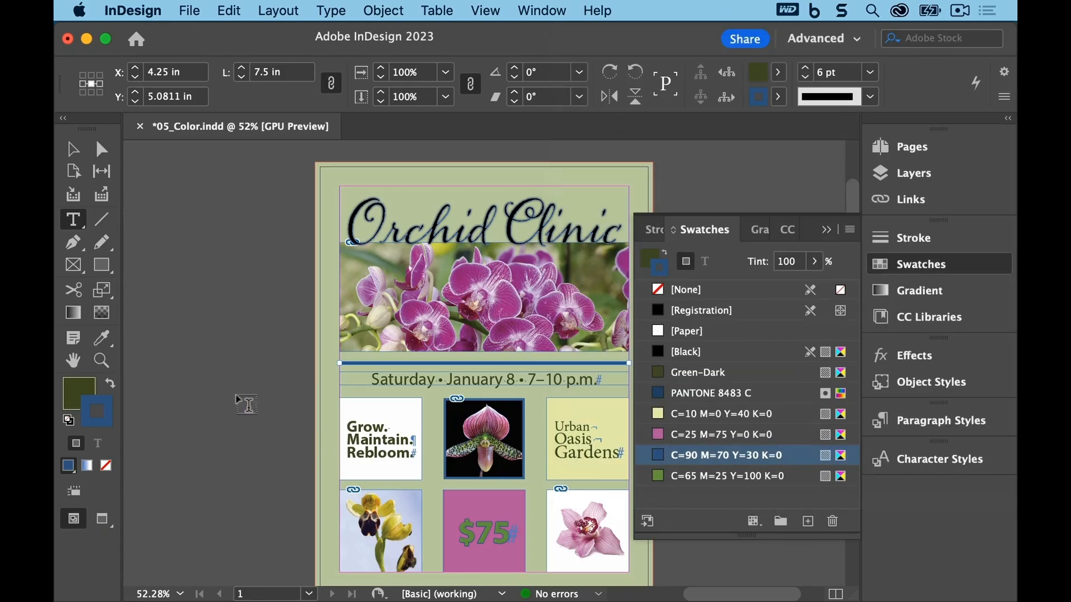
click(189, 10)
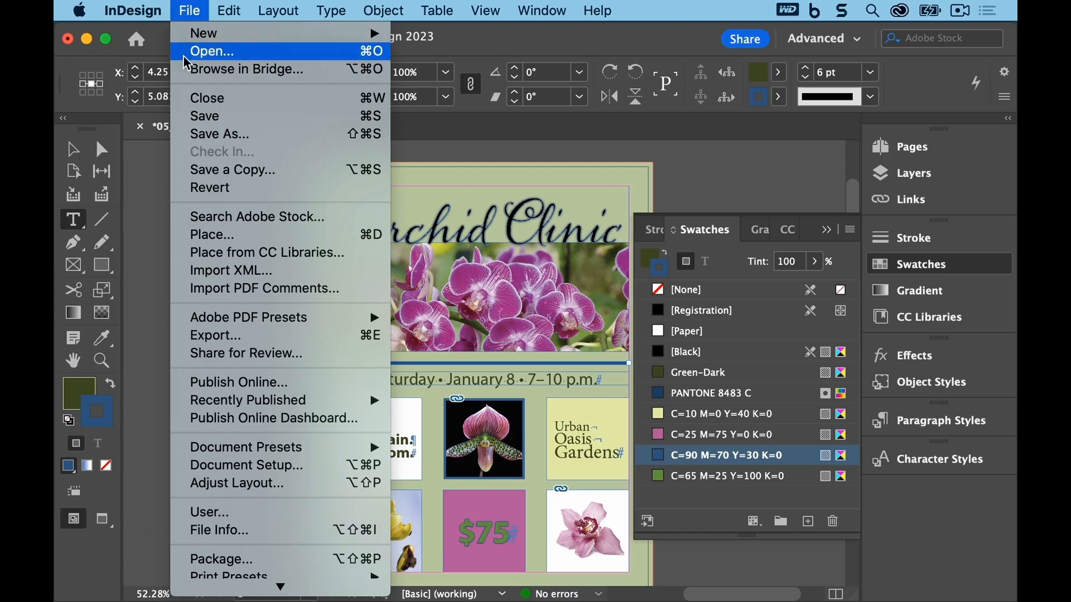
click(193, 116)
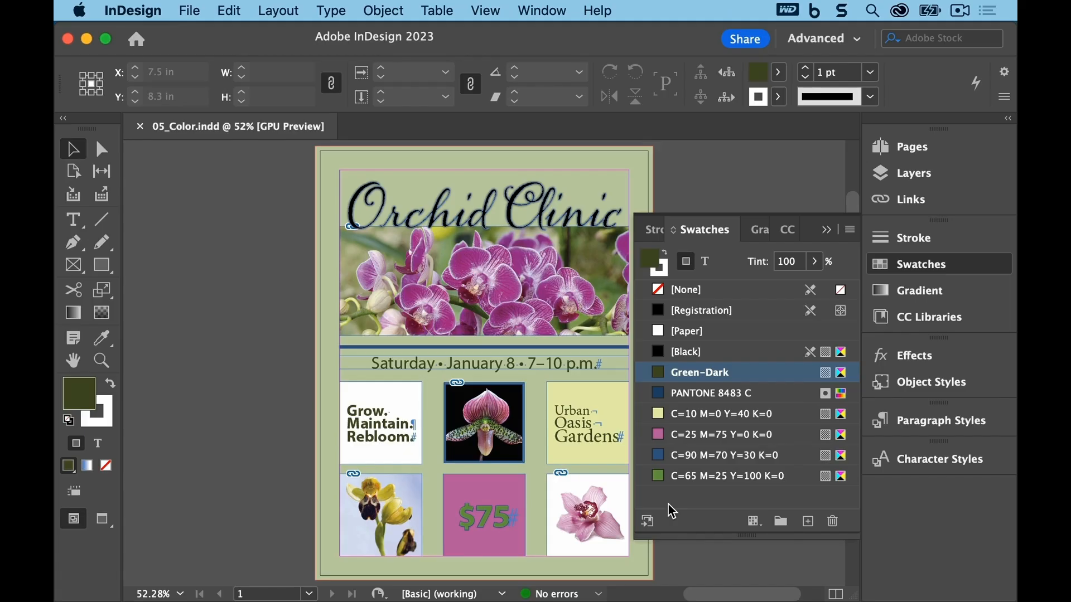
Step: Create a 65% tint swatch of the C=25 M=75 Y=0 K=0 color
click(485, 10)
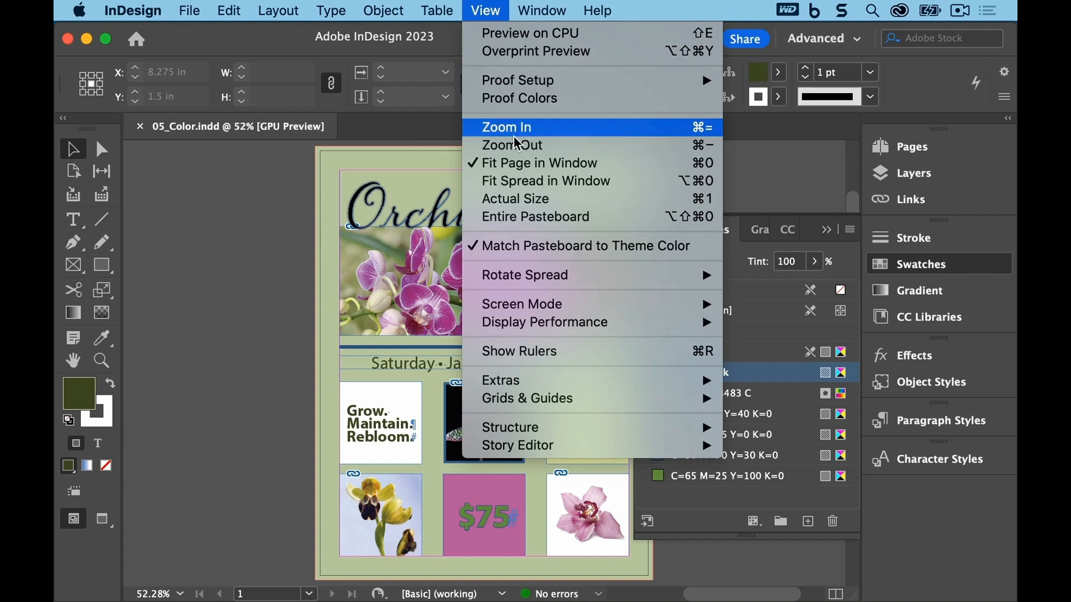
click(515, 163)
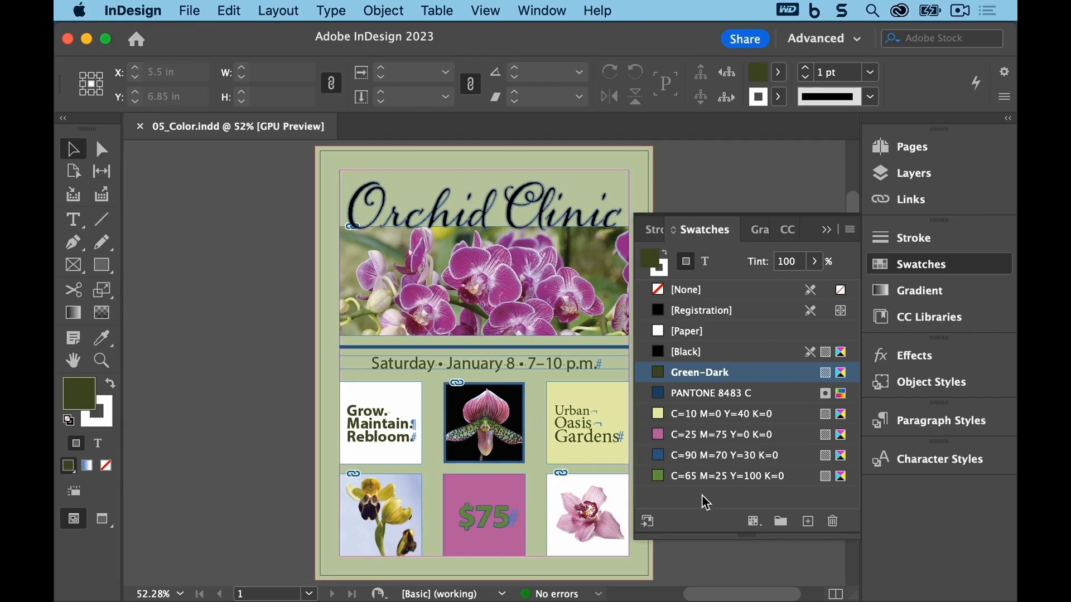
click(735, 444)
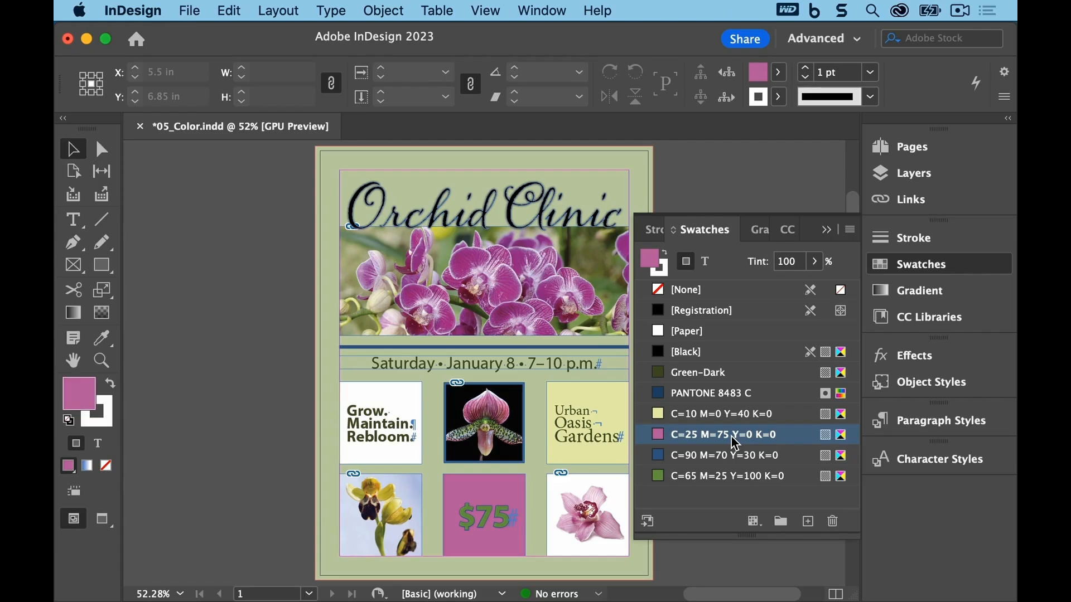
click(847, 232)
click(822, 91)
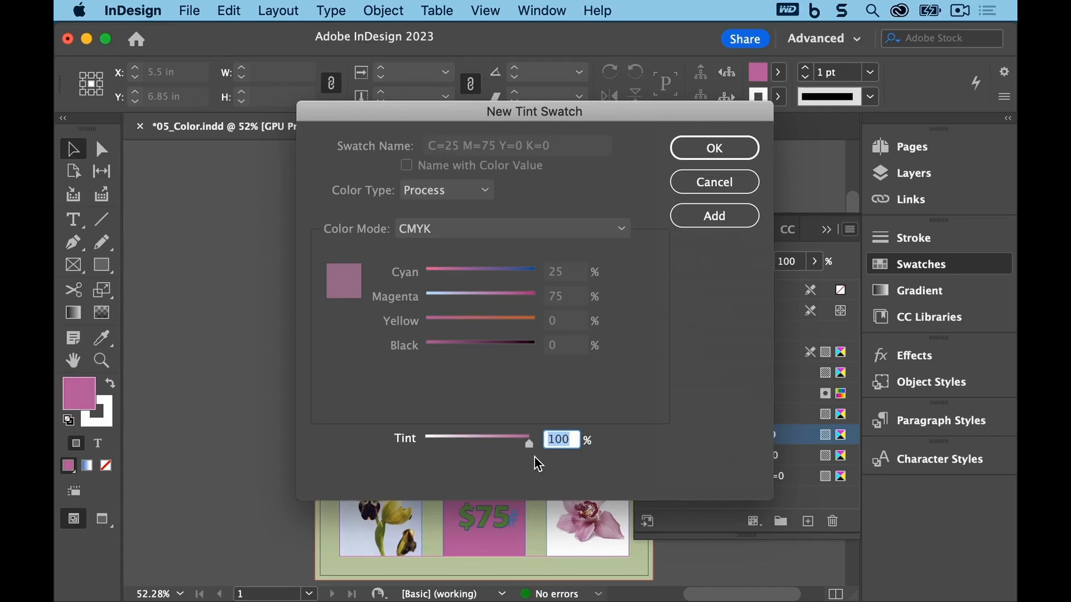
text(65)
click(705, 149)
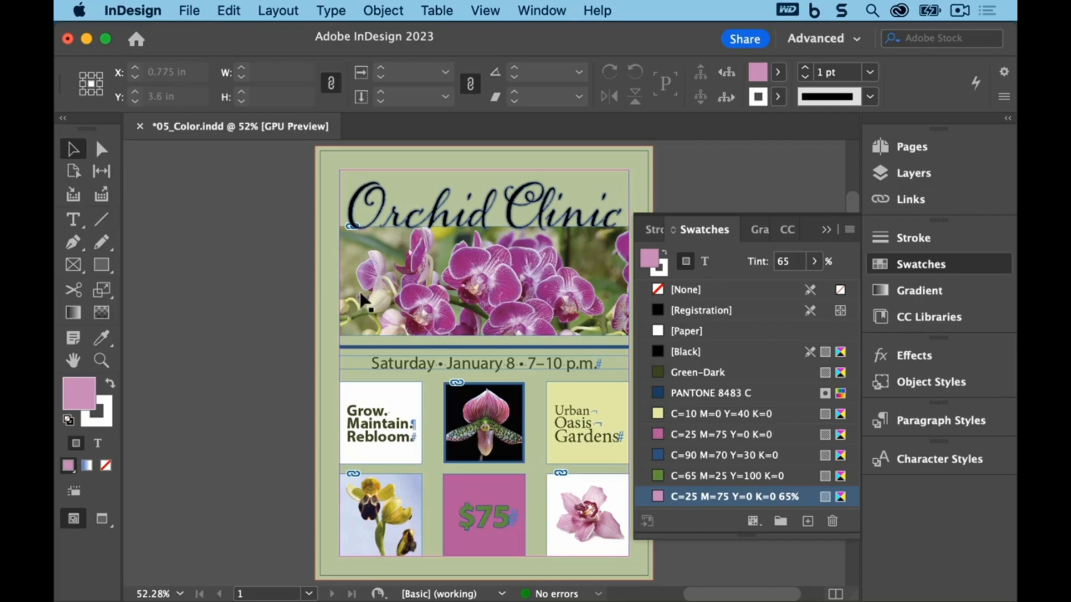
Step: Fill the "$75" frame with the C=25 M=75 Y=0 K=0 65% tint swatch and save the document
click(494, 486)
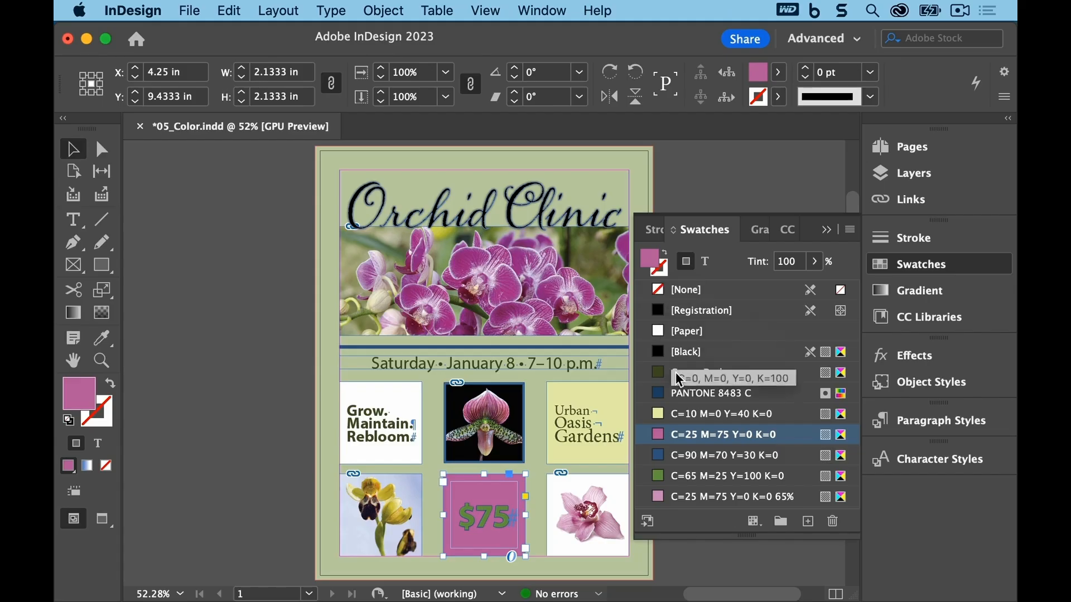
click(723, 498)
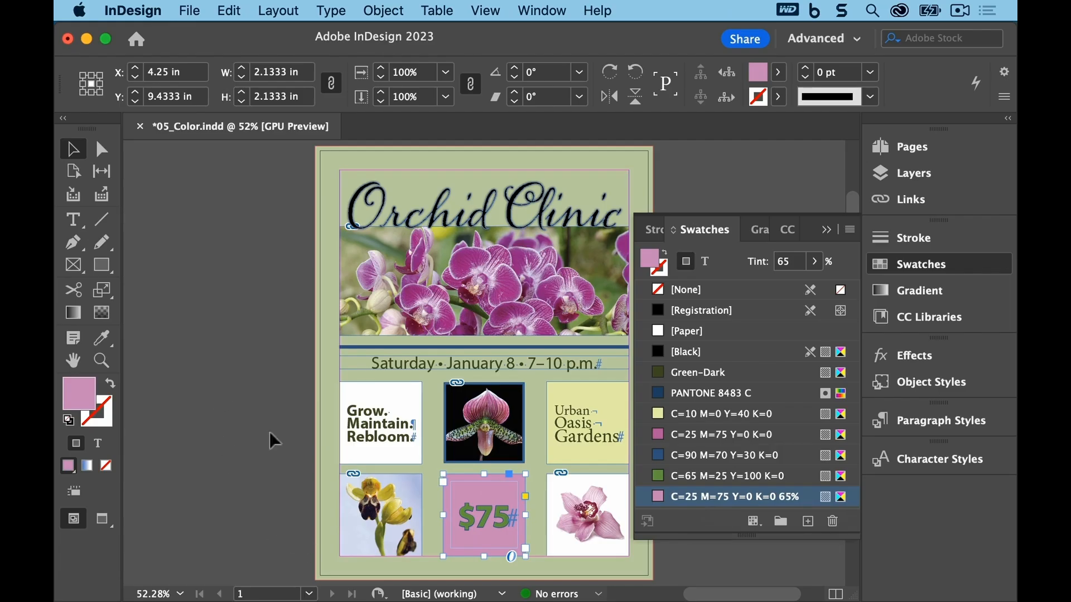
click(189, 10)
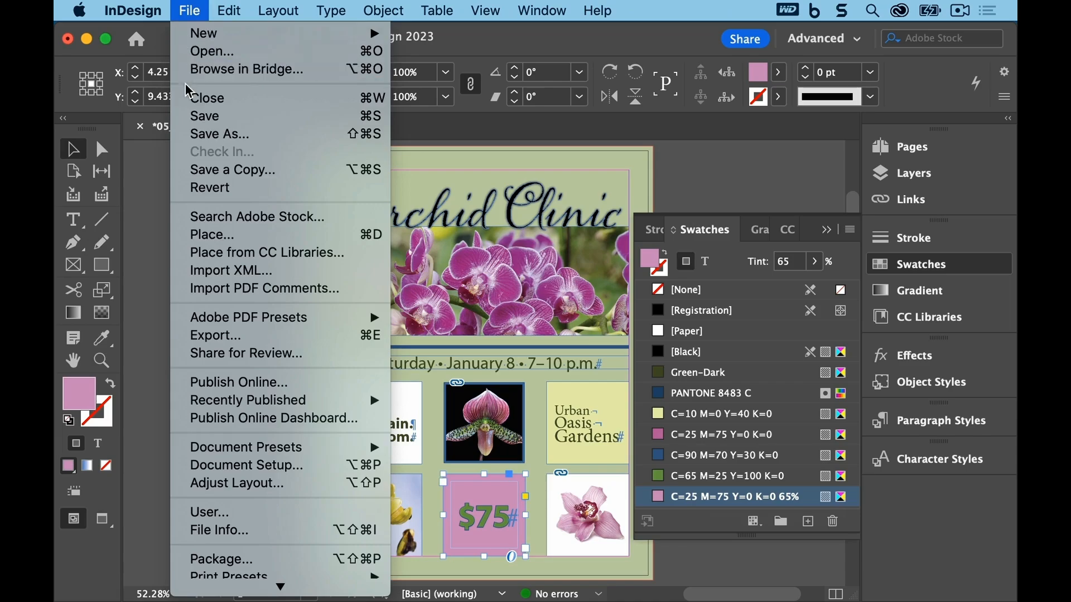
click(188, 117)
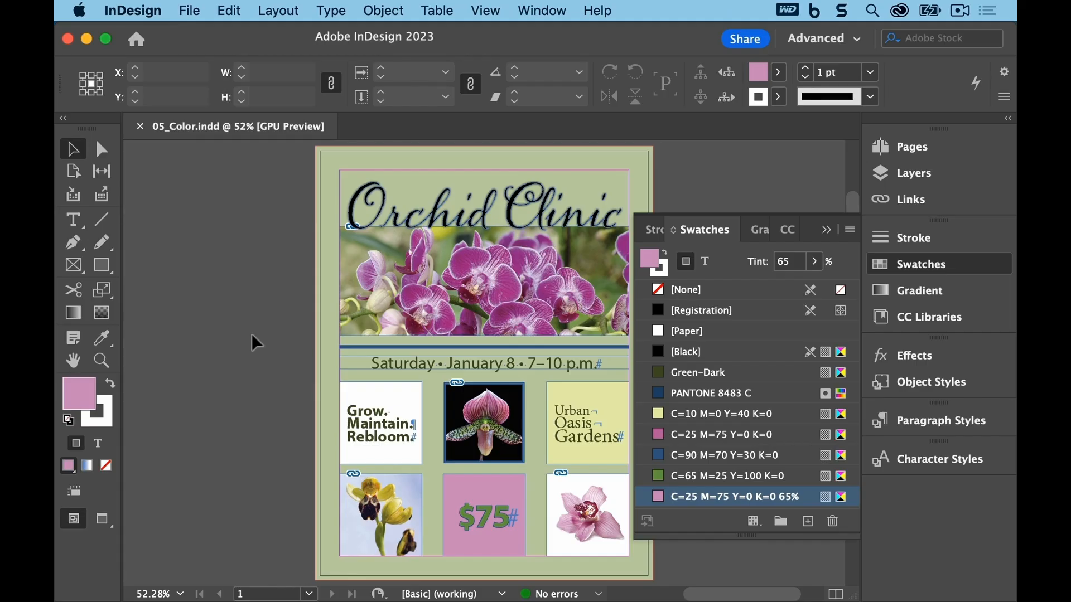
click(229, 11)
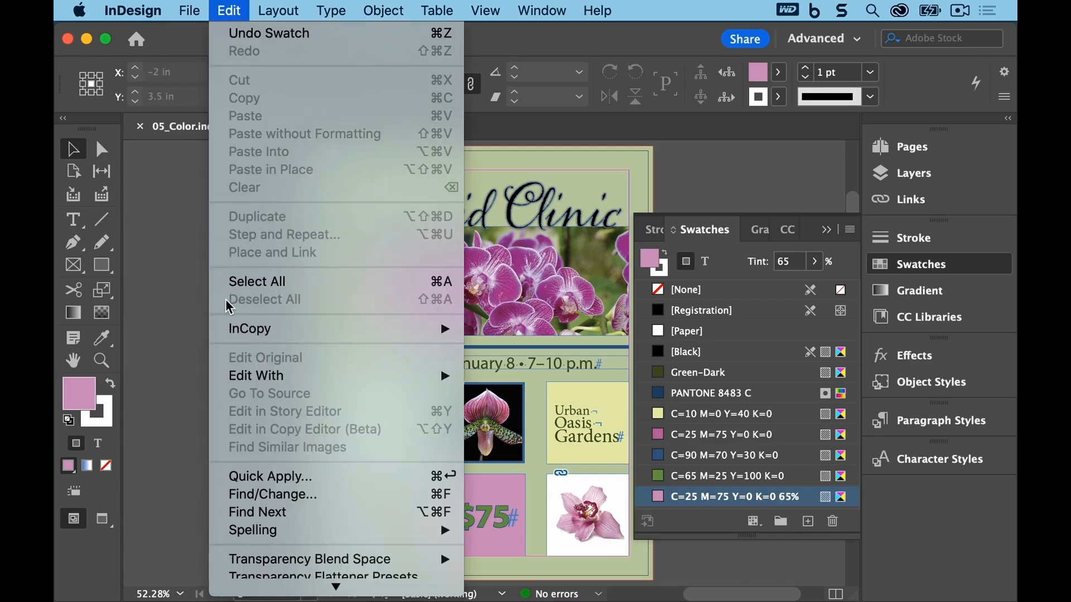
click(192, 279)
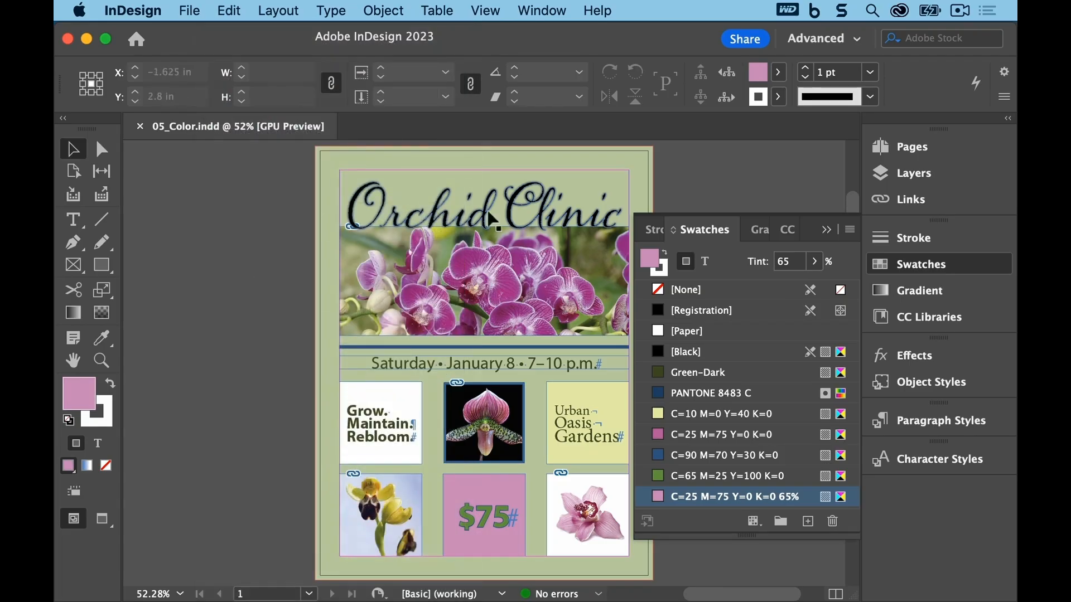
Step: Create a new gradient swatch named Pink/Yellow whose first stop uses the C=25 M=75 Y=0 K=0 swatch at 5% location
click(850, 234)
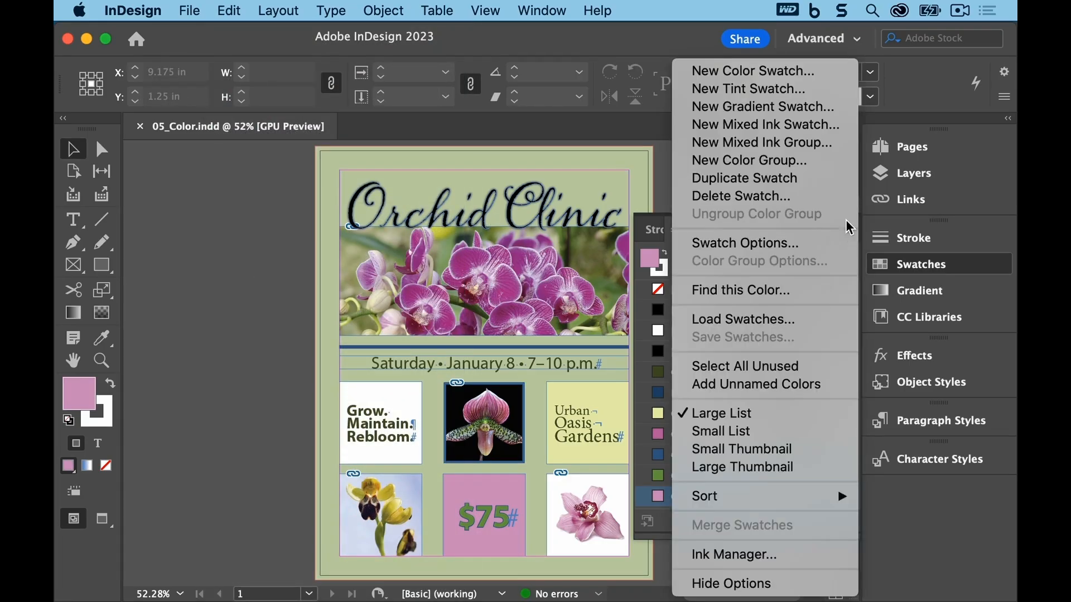
click(838, 107)
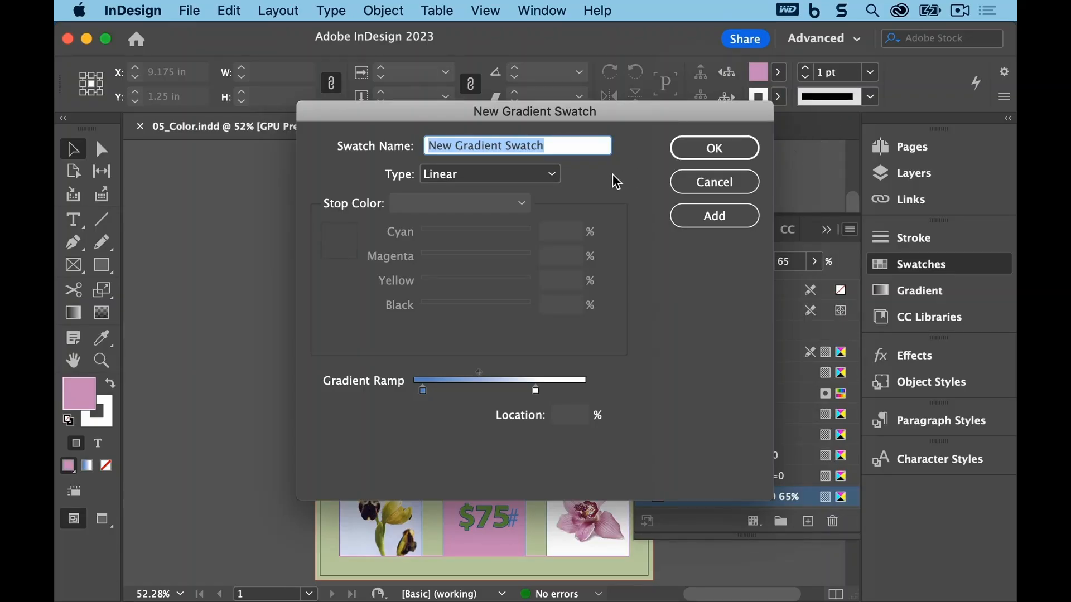
text(Pink)
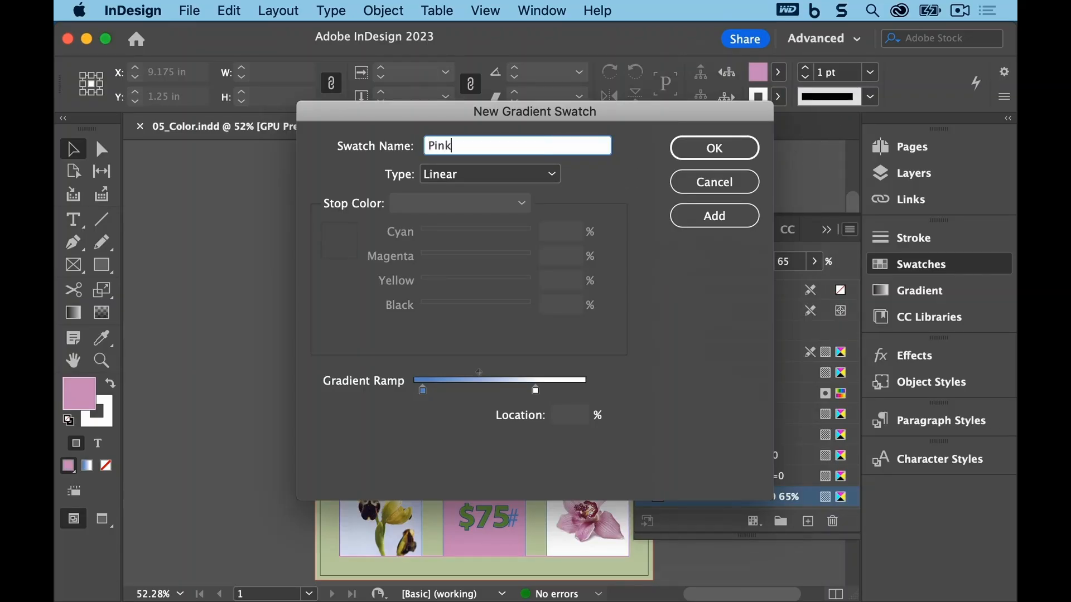
text(/Yellow)
click(423, 393)
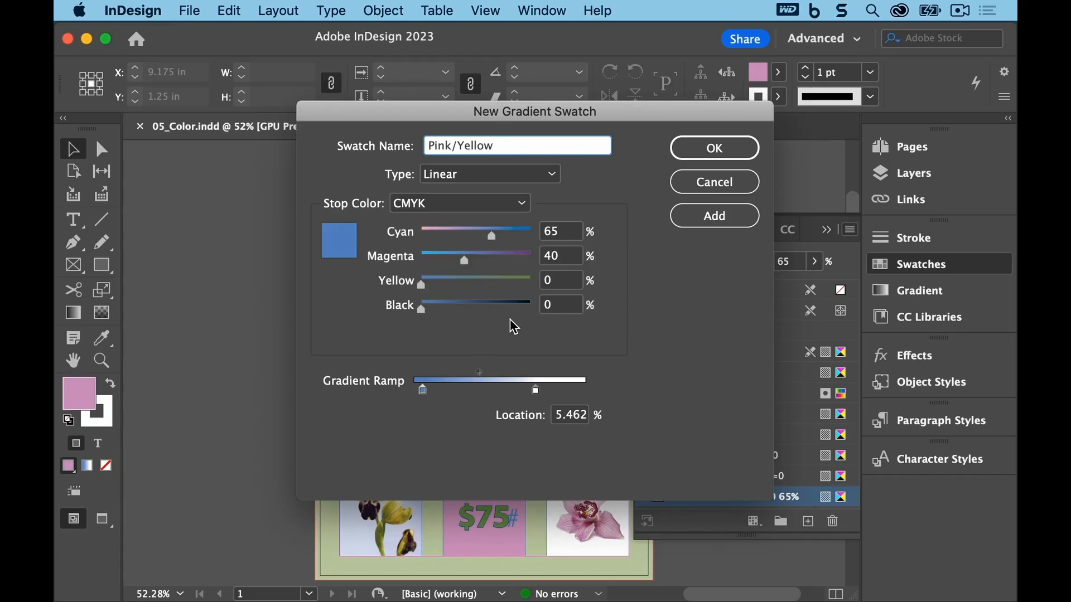
click(524, 205)
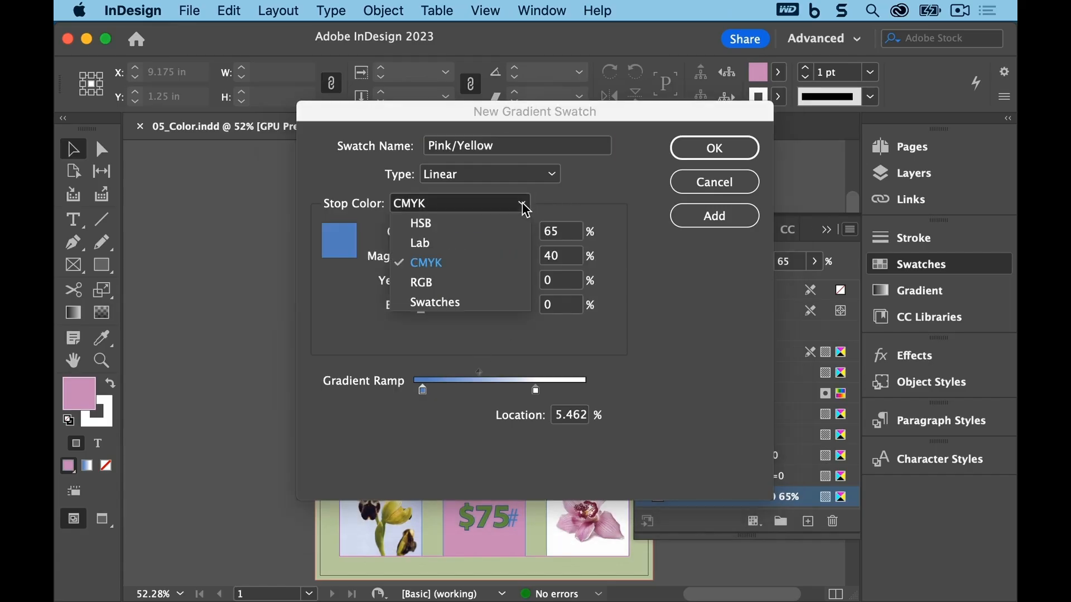
click(495, 302)
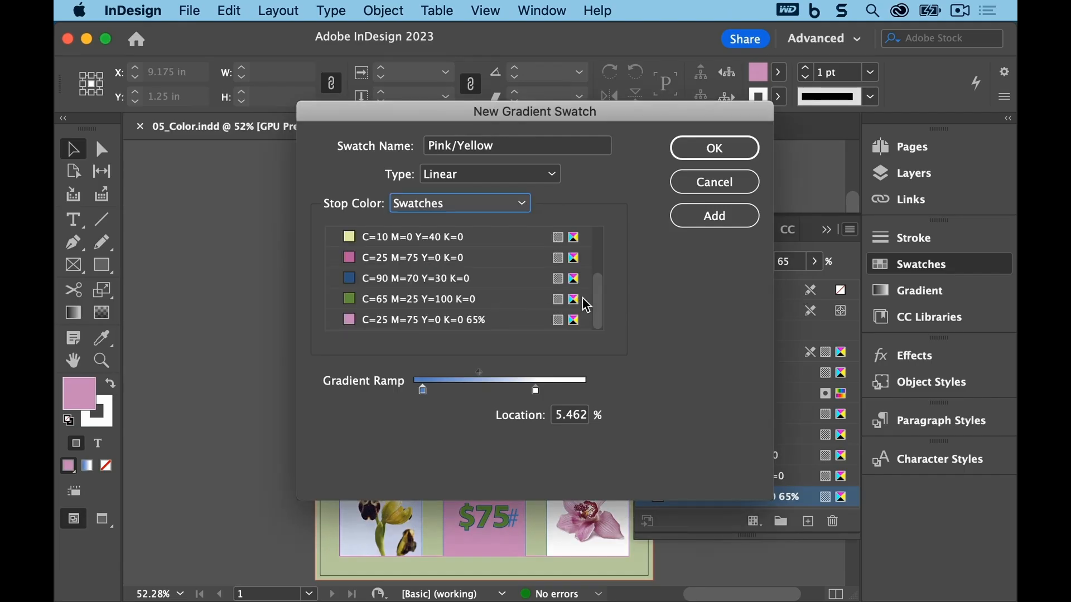
scroll(598, 293, up, 1)
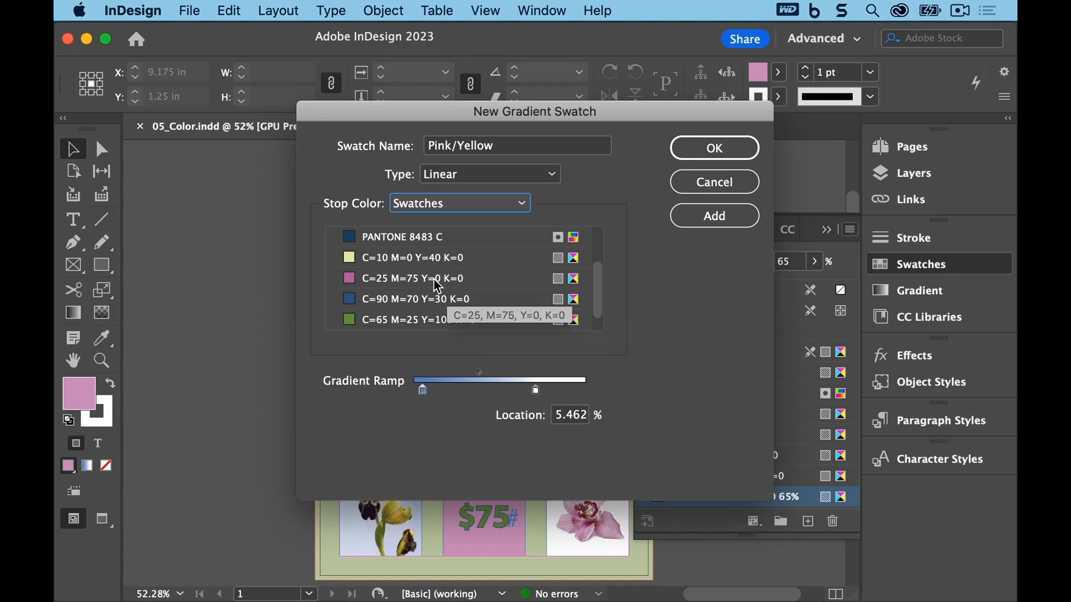
click(402, 281)
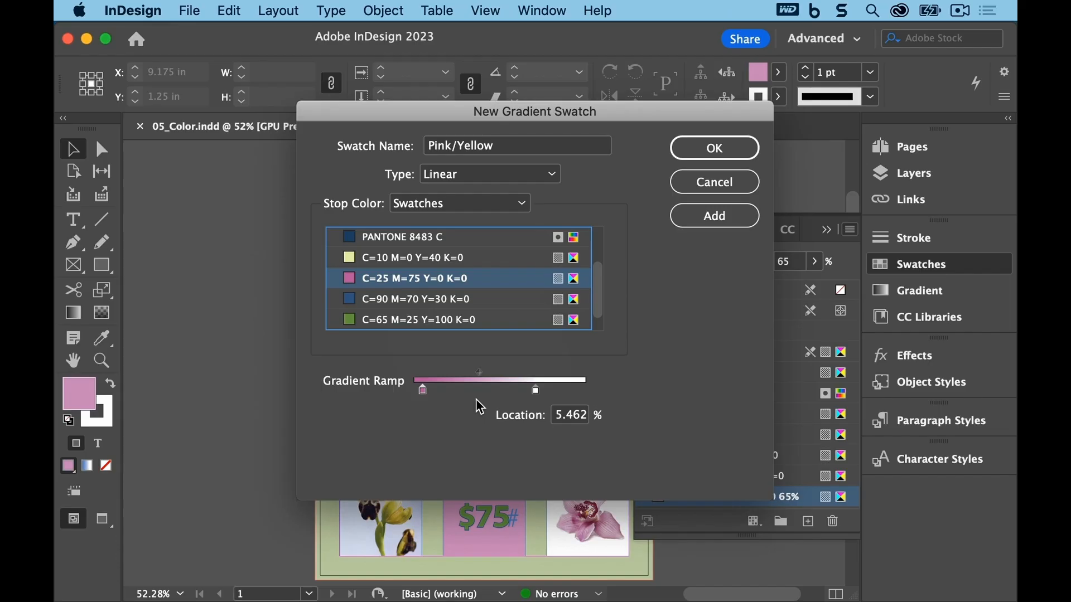
click(573, 421)
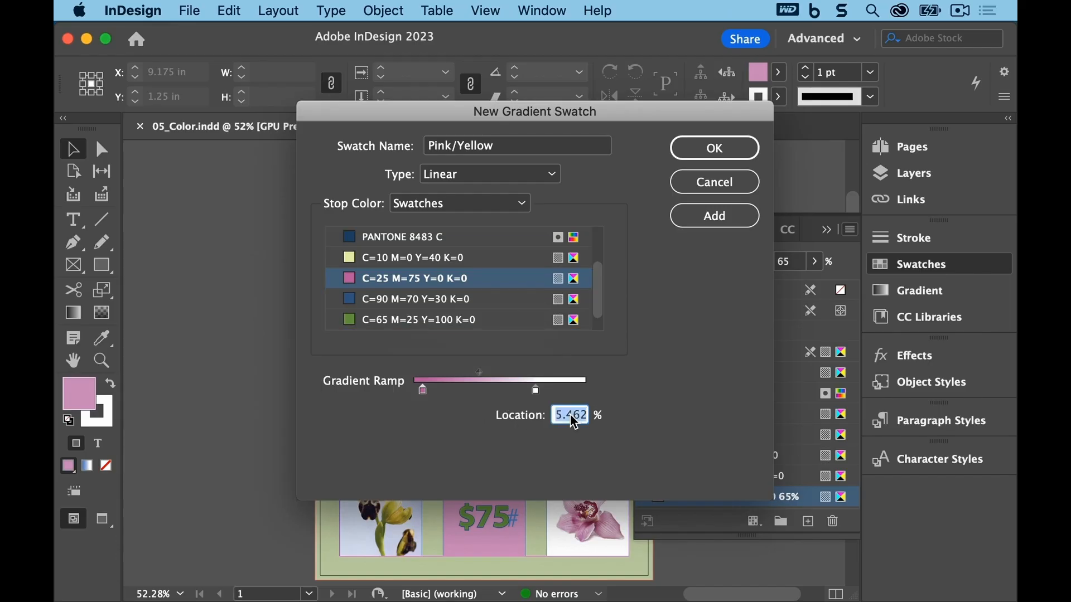
text(5)
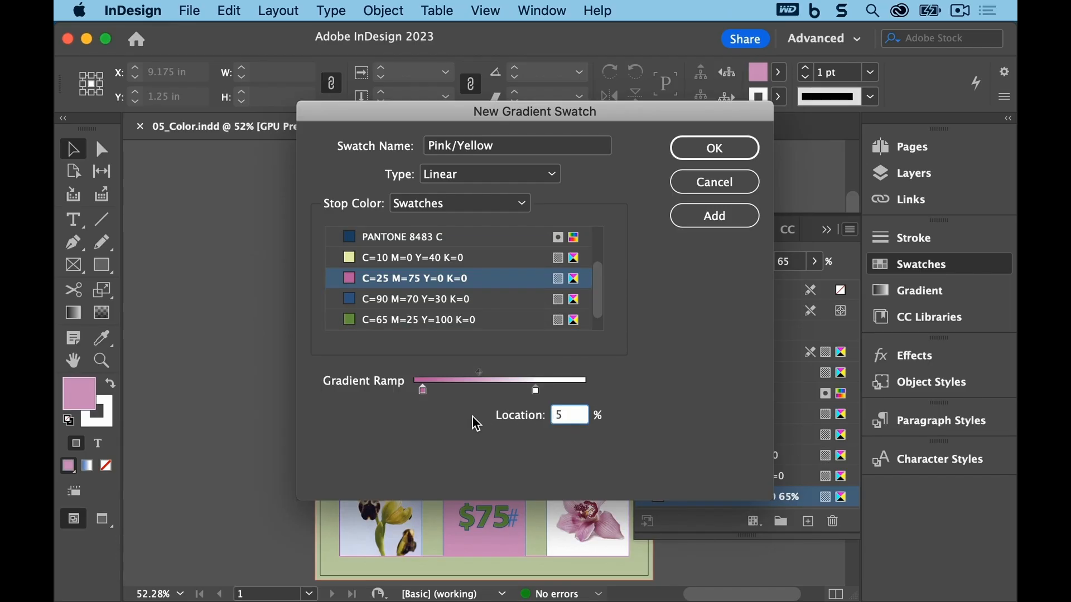
Step: Set the gradient's end stop to the C=10 M=0 Y=40 K=0 swatch at 70% location and confirm the swatch
click(536, 391)
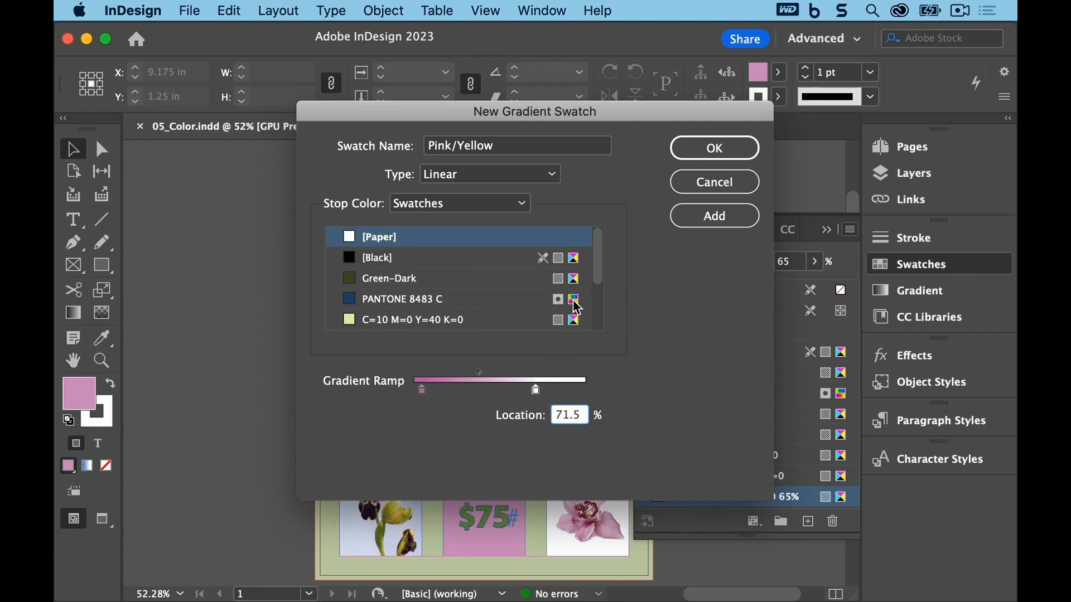
scroll(599, 262, down, 1)
scroll(601, 284, down, 1)
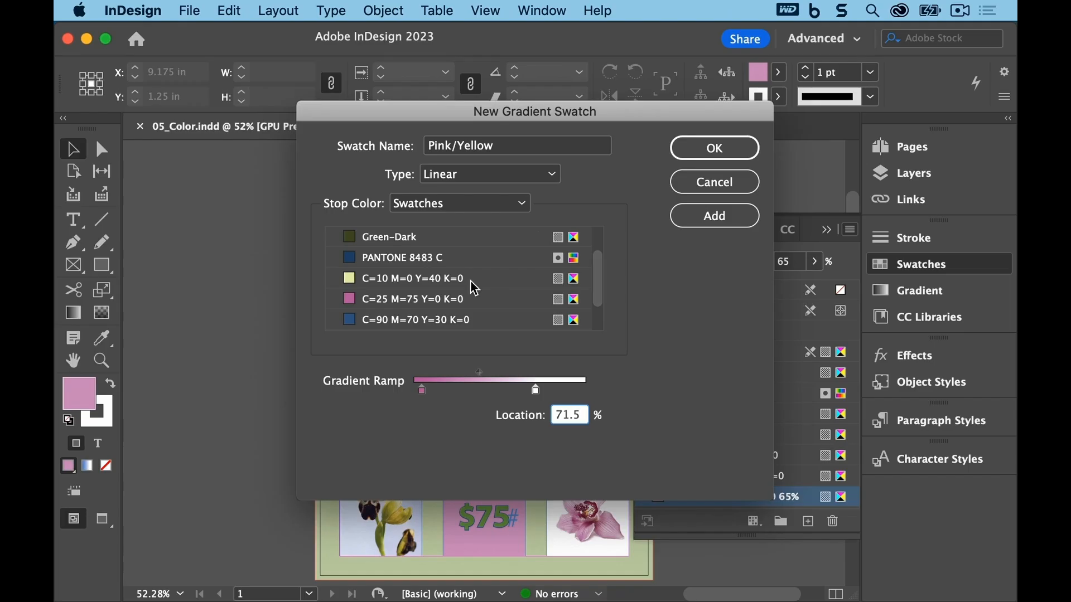
click(415, 286)
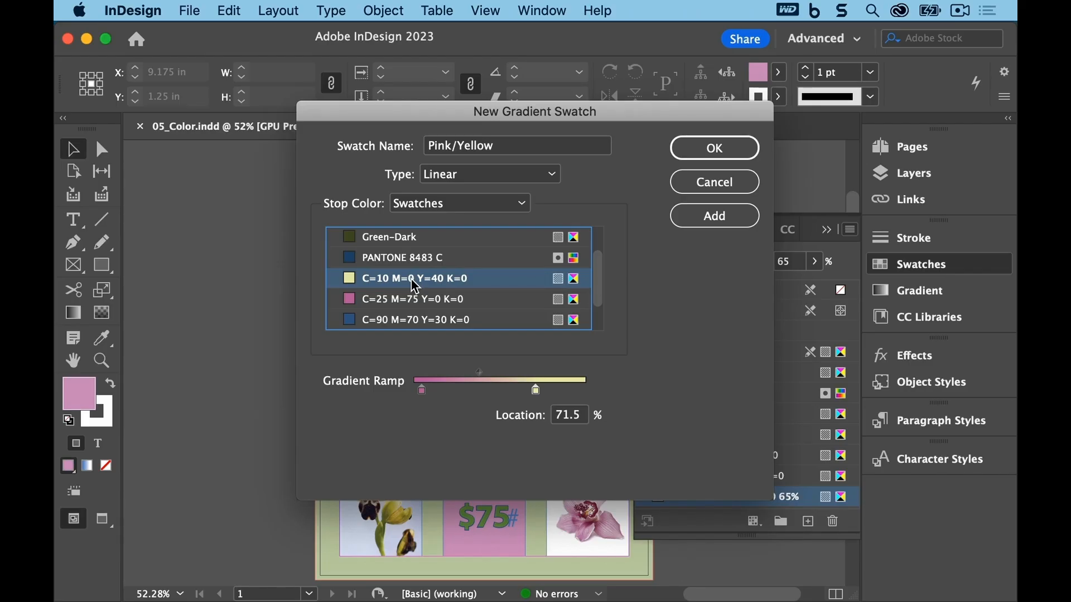
double_click(566, 415)
text(70)
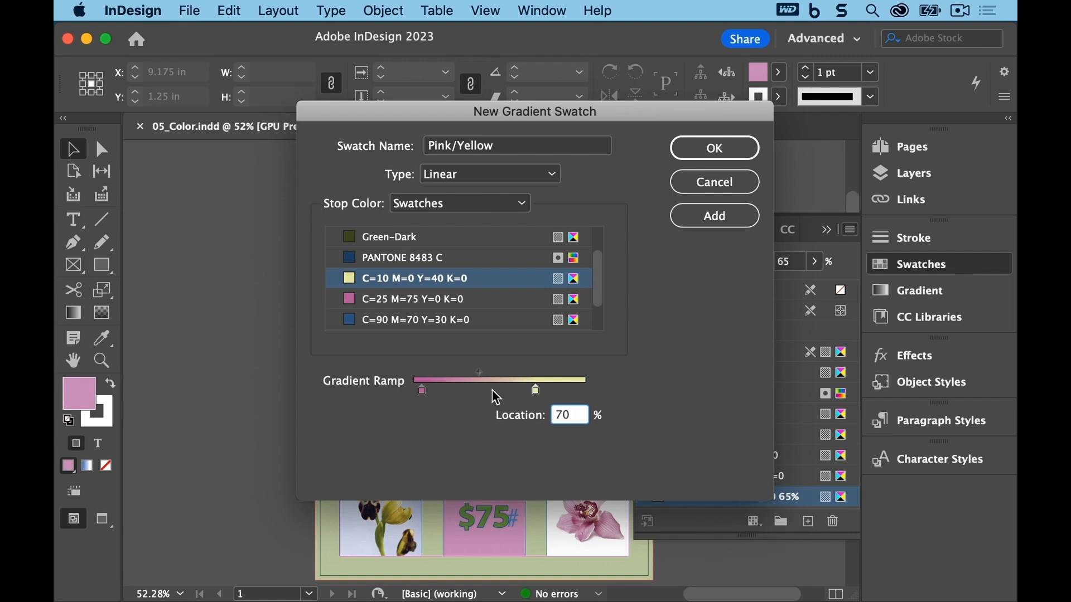
click(685, 147)
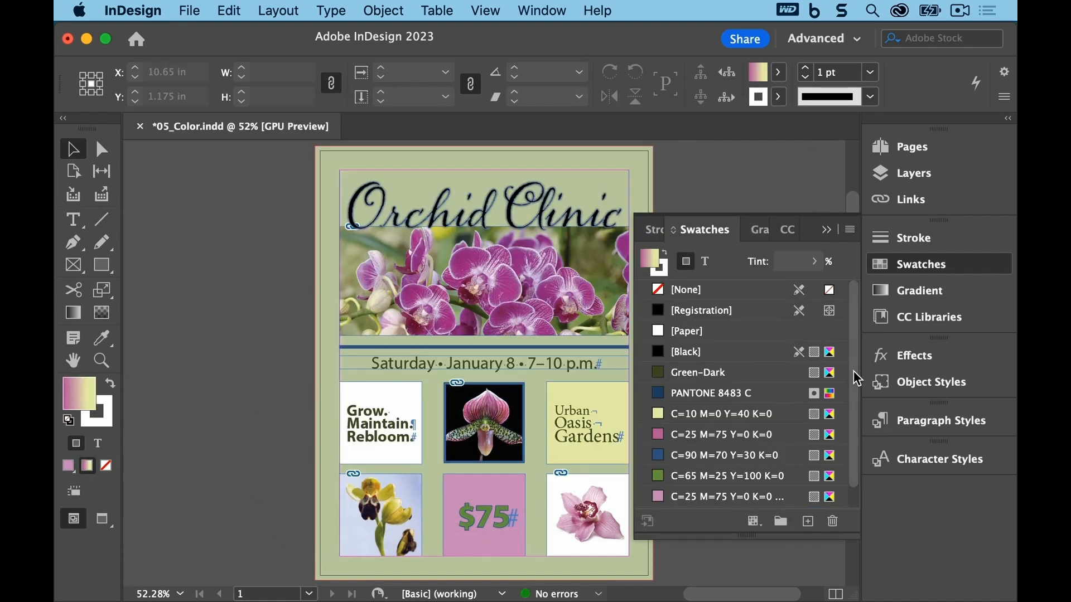
Step: Expand the swatch list to show the new gradient and save the document
drag(851, 396, 857, 437)
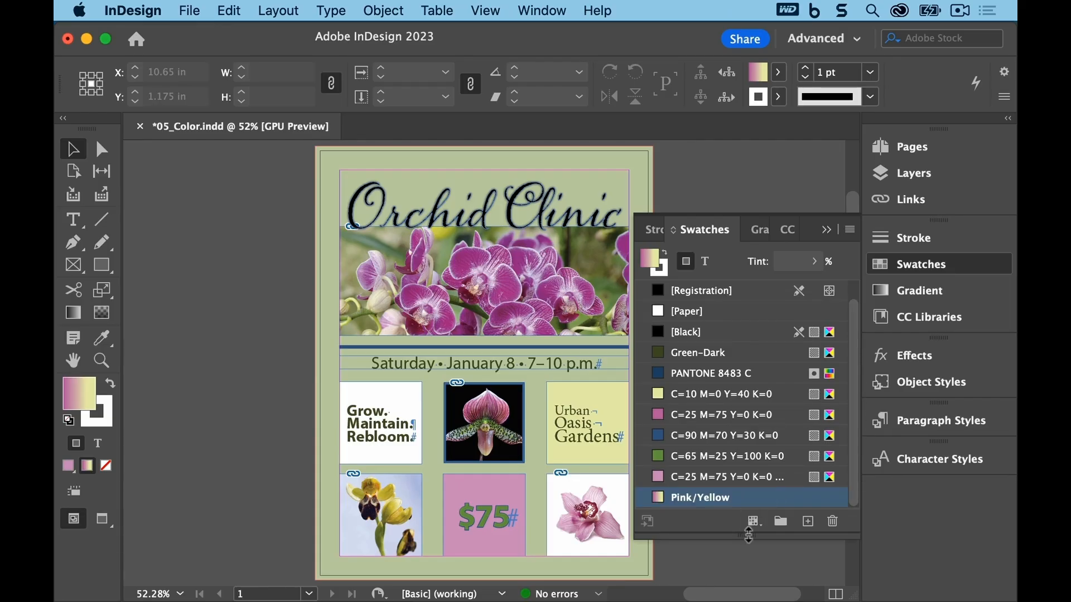
drag(748, 539, 749, 575)
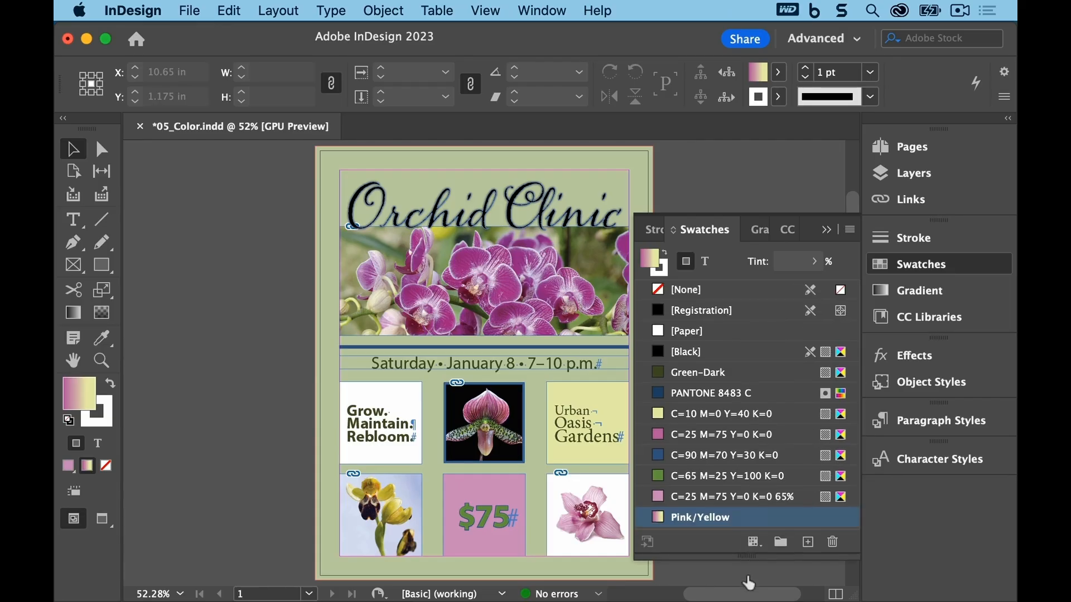
click(190, 11)
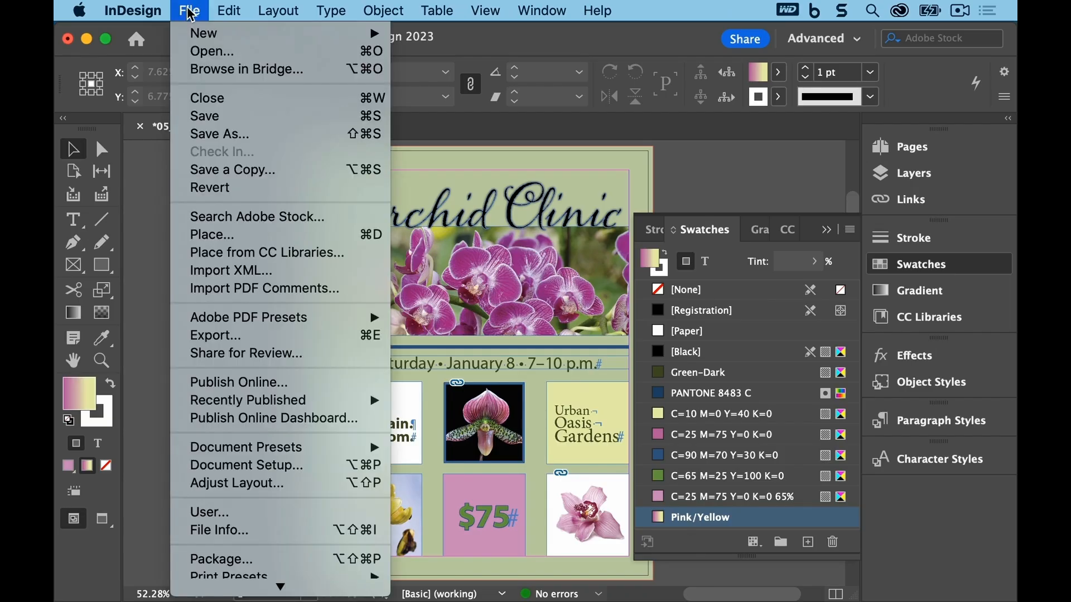
click(188, 117)
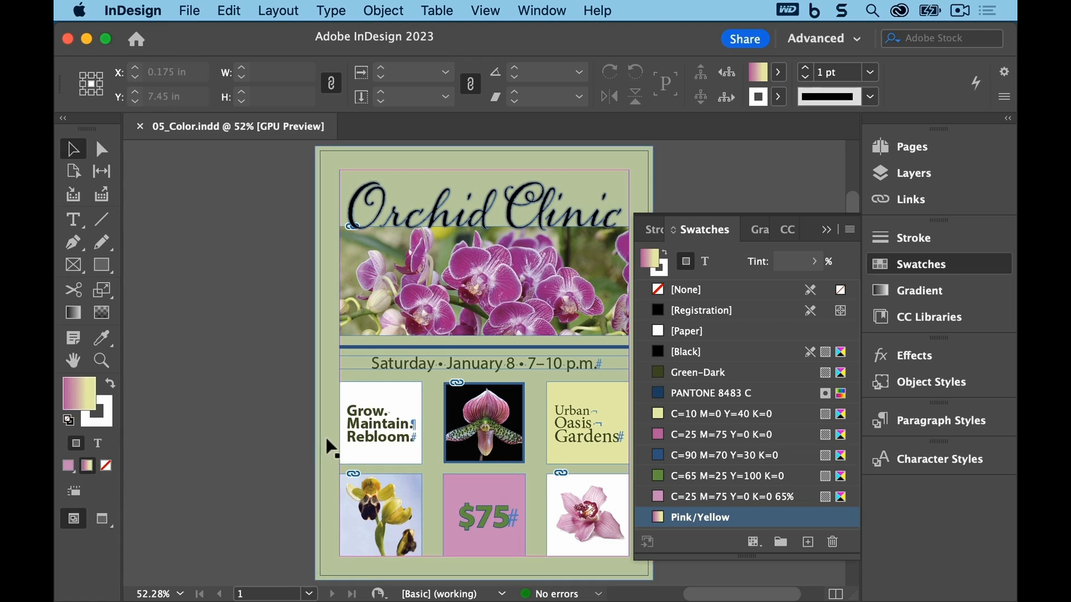
Step: Fill the "Grow. Maintain. Rebloom." frame with the Pink/Yellow gradient swatch and save
click(411, 395)
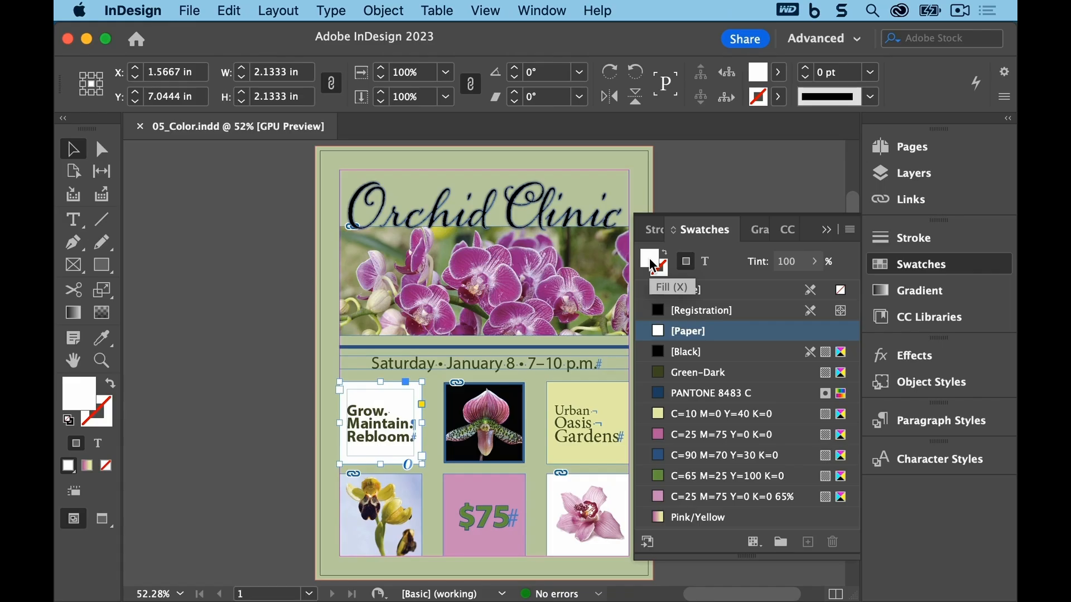
click(734, 524)
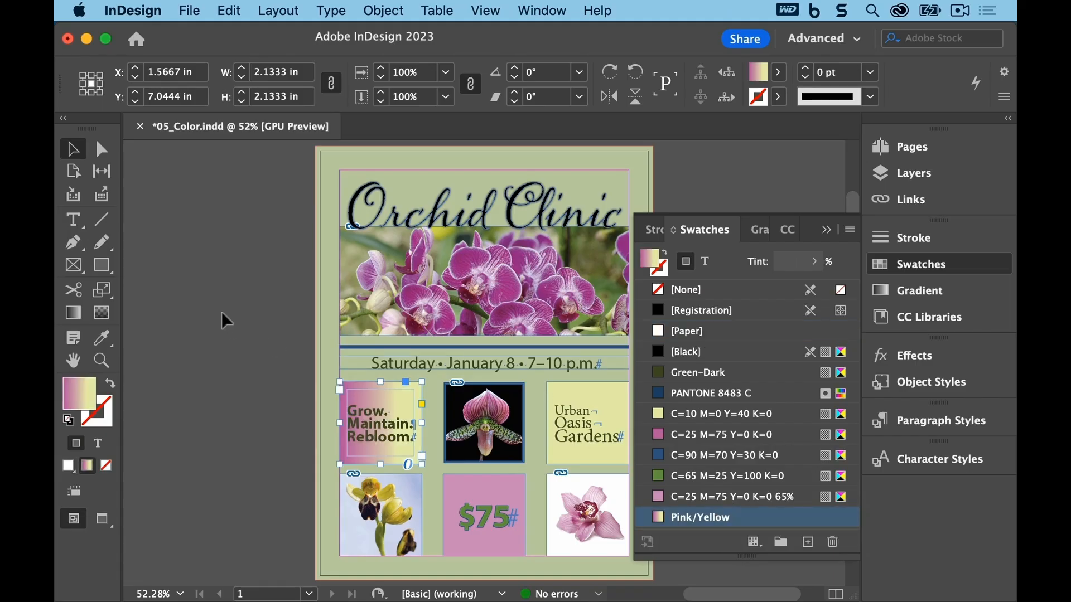
click(189, 11)
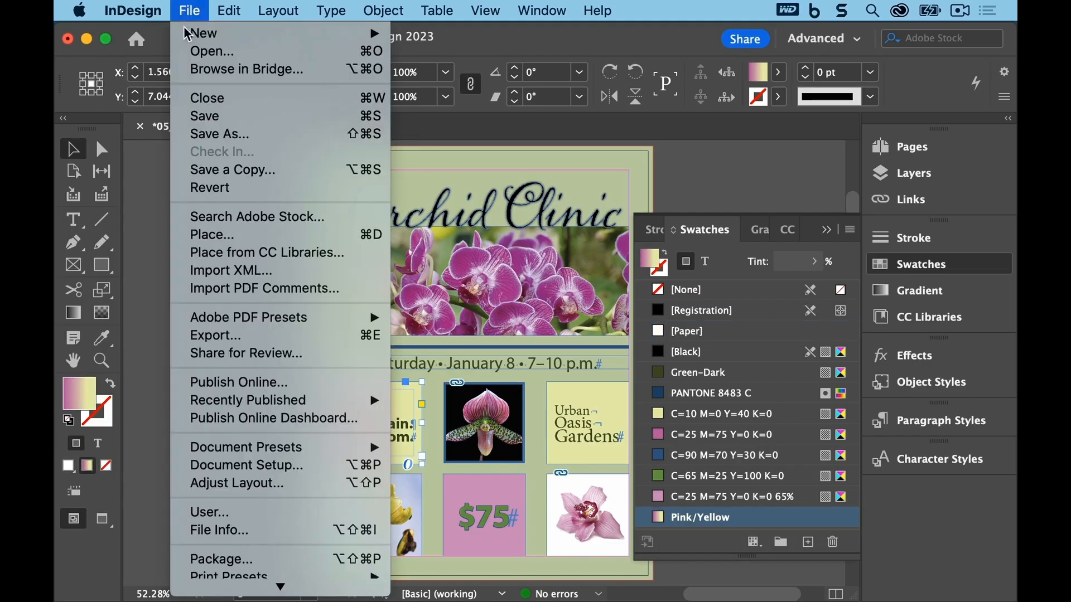
click(193, 119)
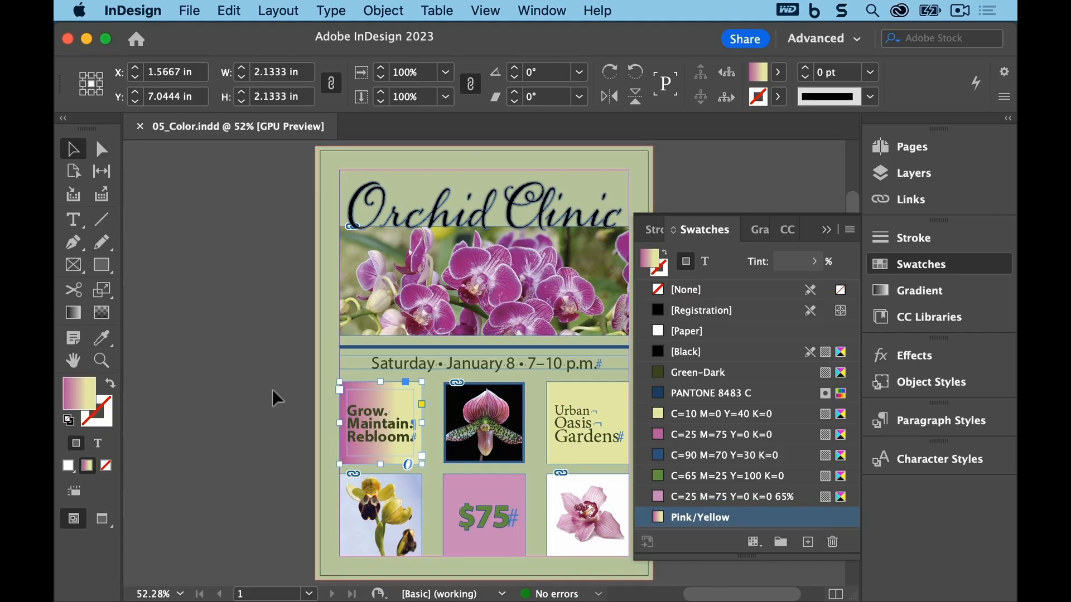
Step: Use the Gradient tool to run the frame's gradient vertically from top edge to bottom edge, then save
key(g)
drag(336, 423, 414, 430)
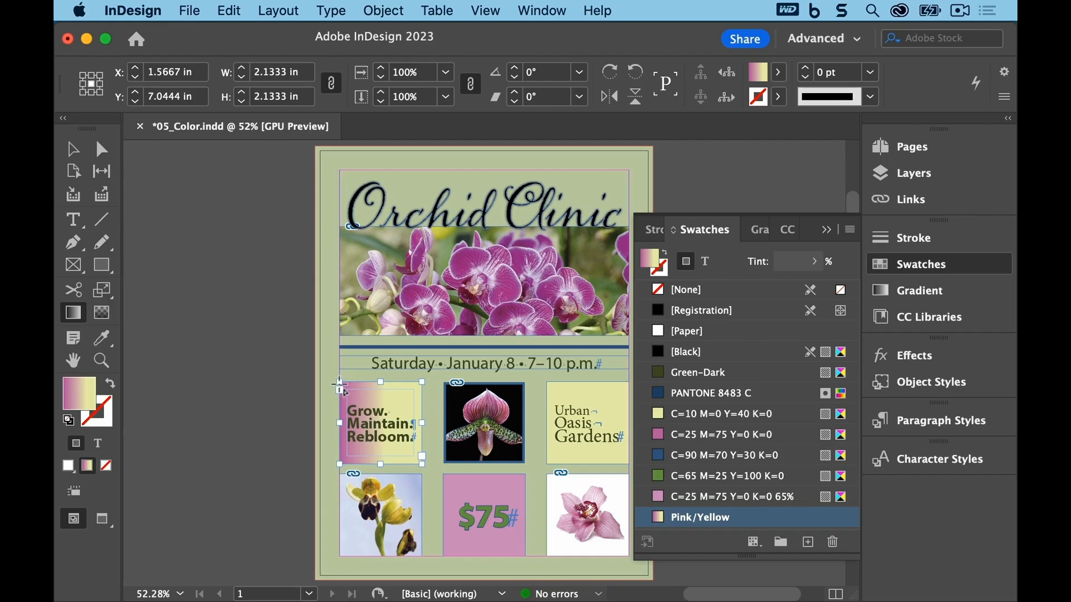
drag(340, 386, 424, 468)
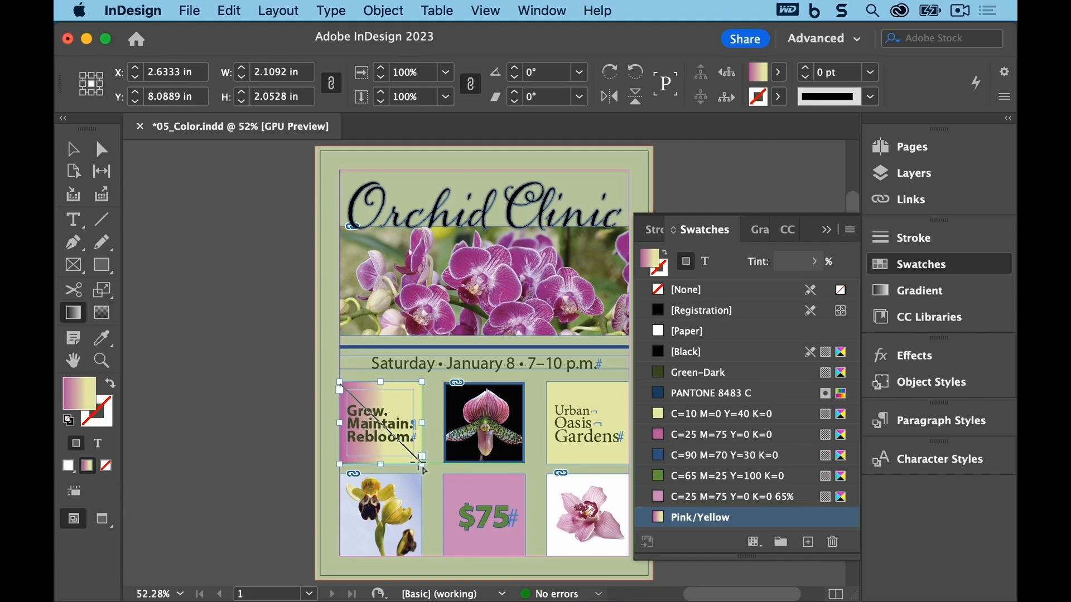
drag(423, 469, 382, 392)
drag(346, 459, 411, 397)
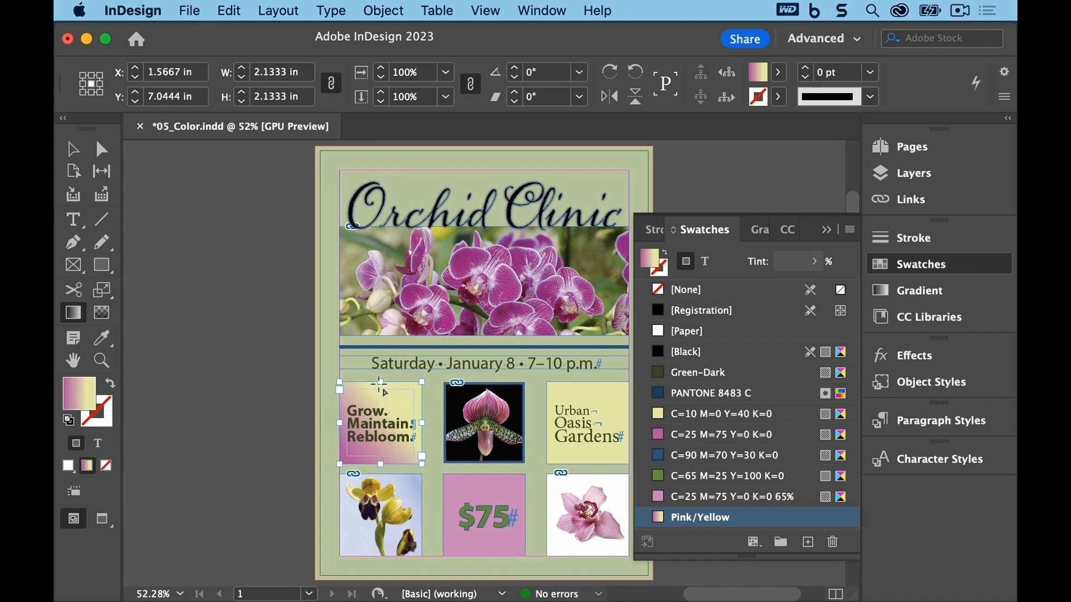
drag(381, 384, 383, 464)
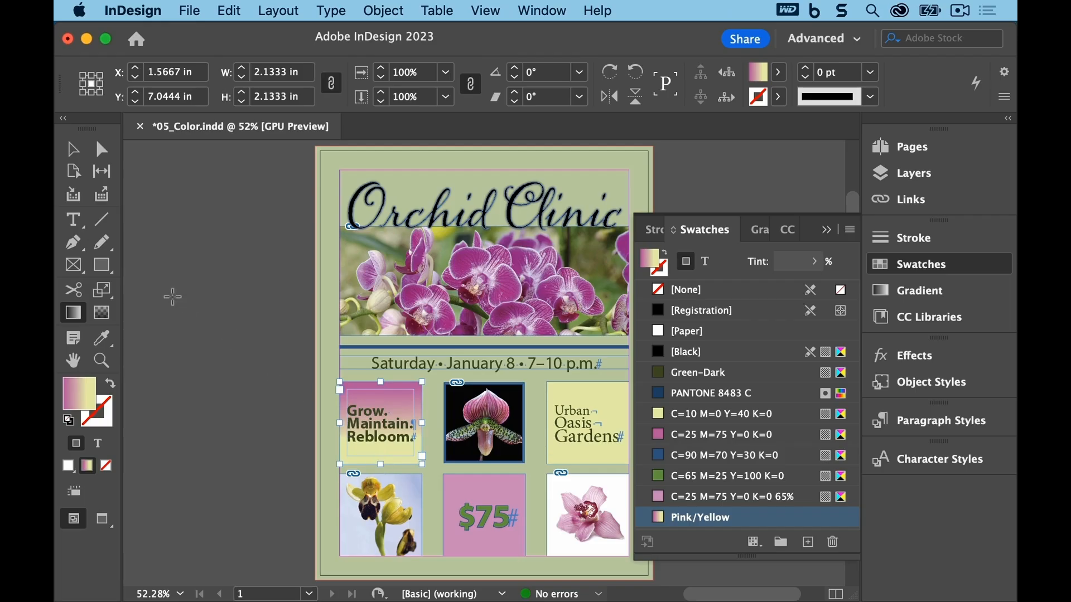
click(192, 11)
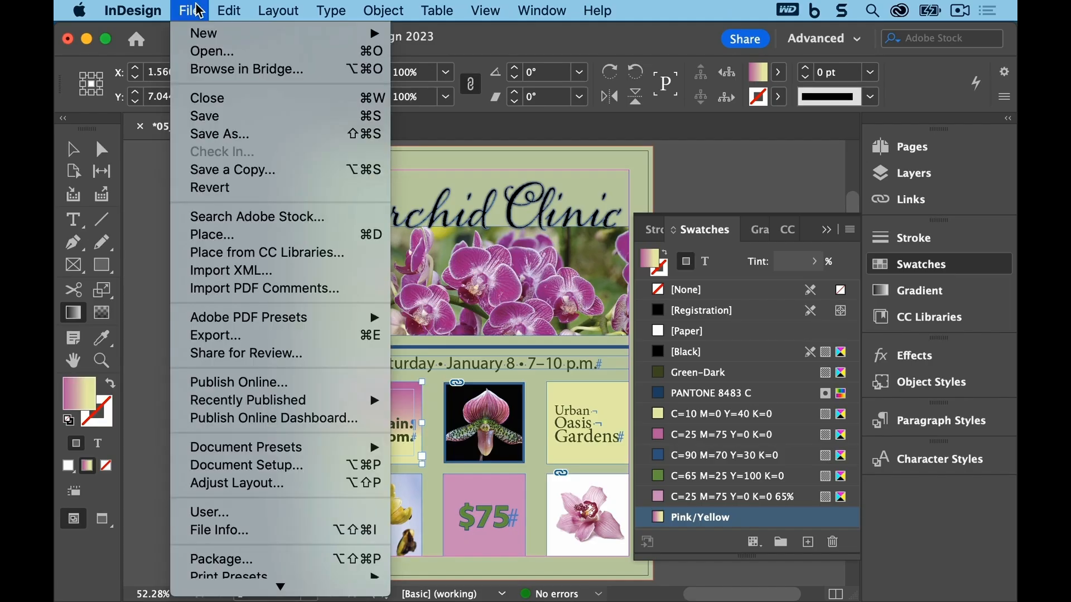
click(199, 115)
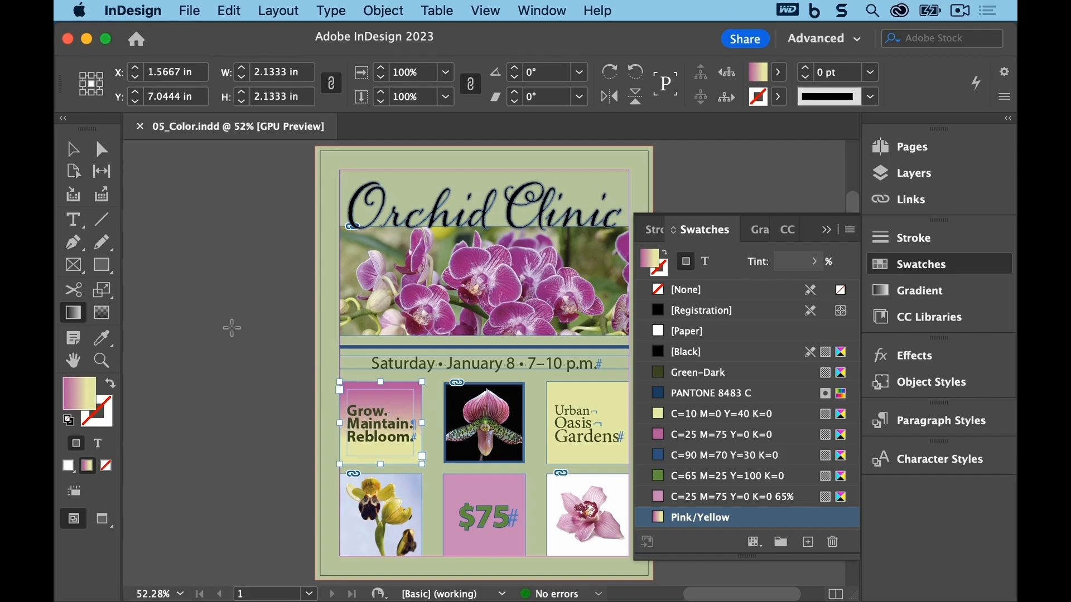
Step: Switch to the Selection tool, deselect everything and set the default fill to None
key(v)
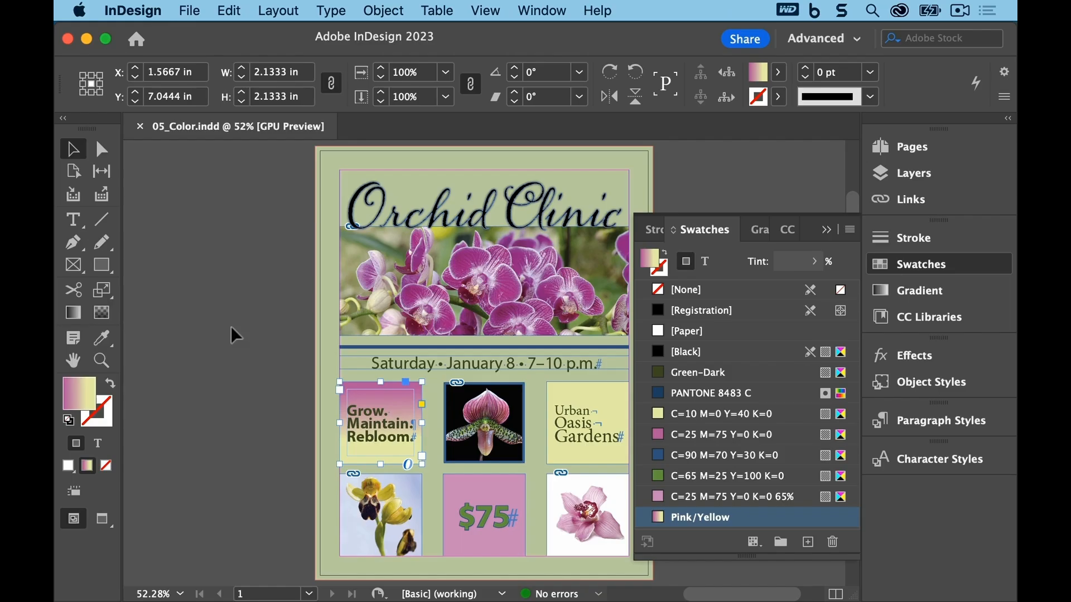
click(261, 349)
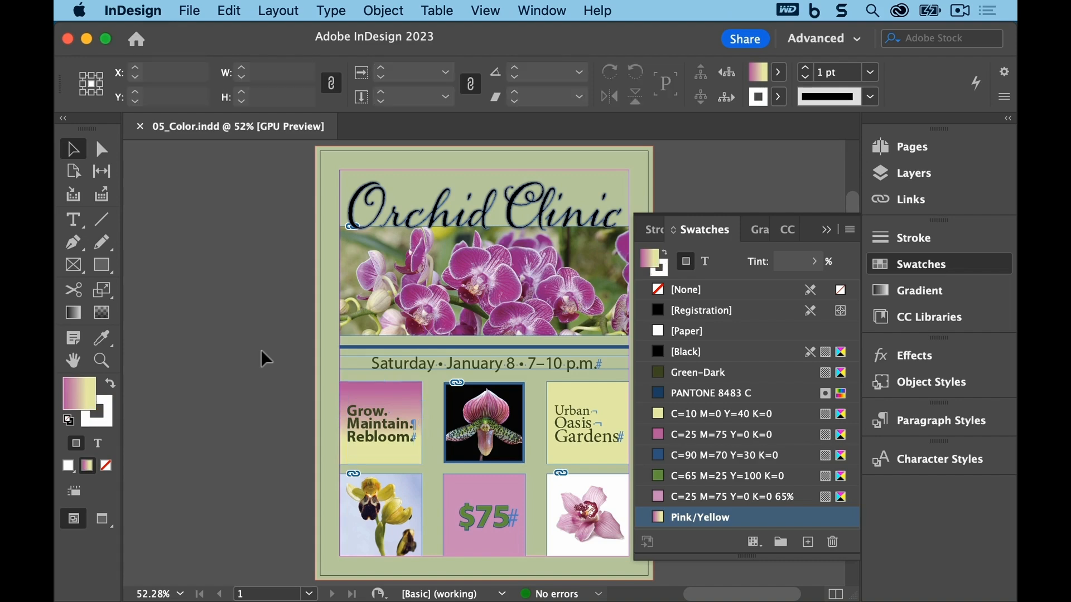
click(662, 291)
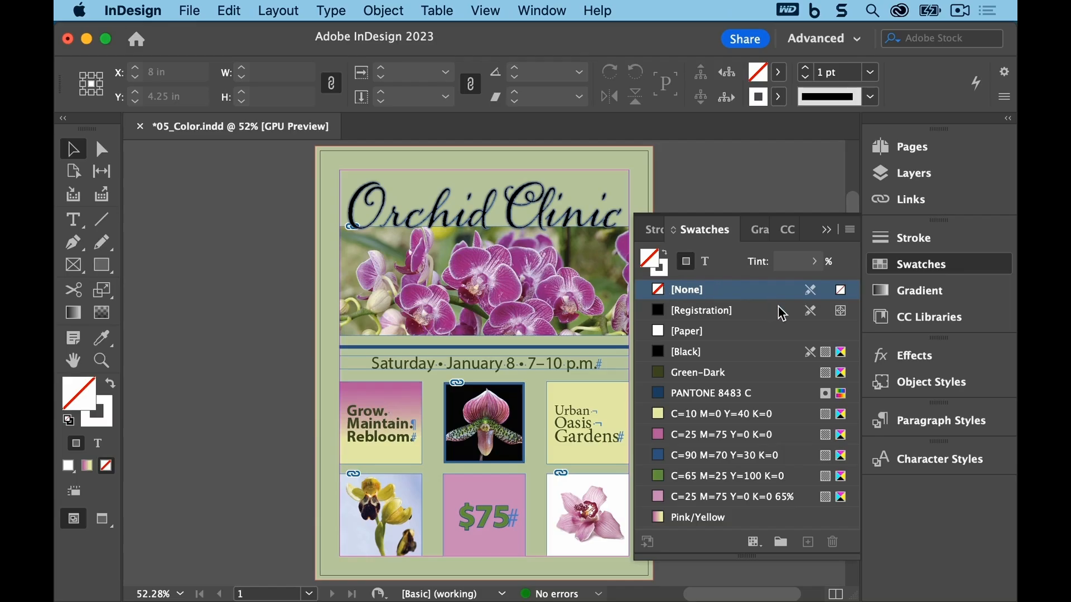
Step: Create a new color group named "Orchid Clinic Flyer" in the Swatches panel
click(850, 230)
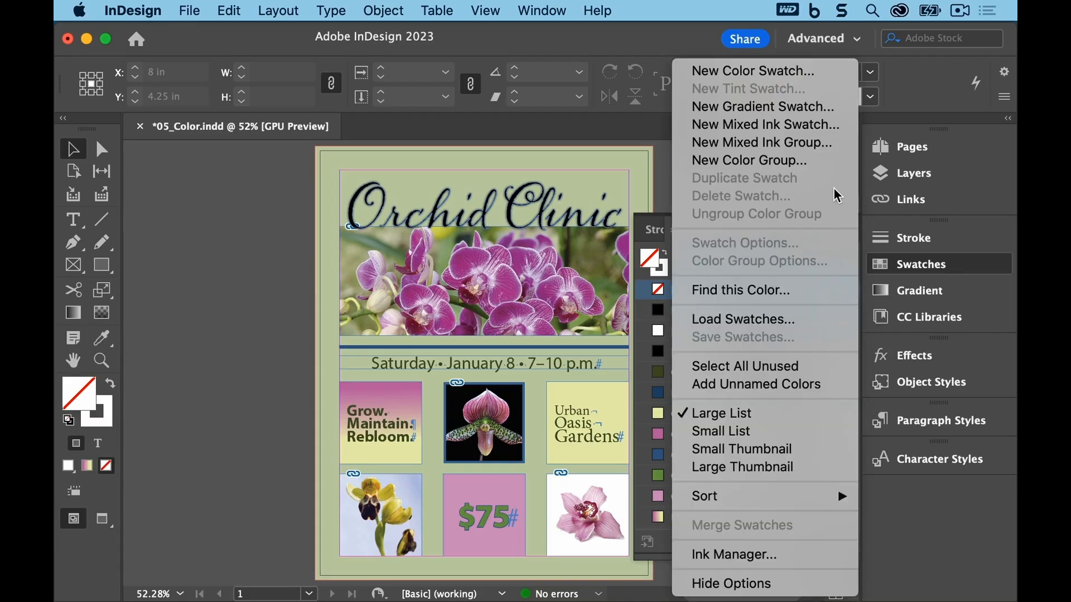
click(840, 160)
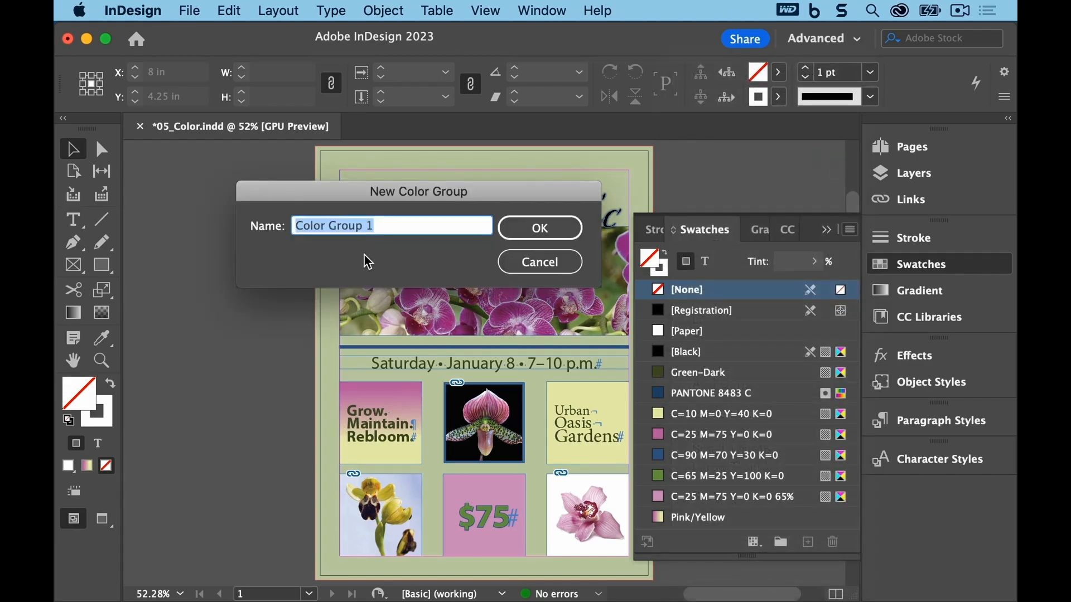
text(Or)
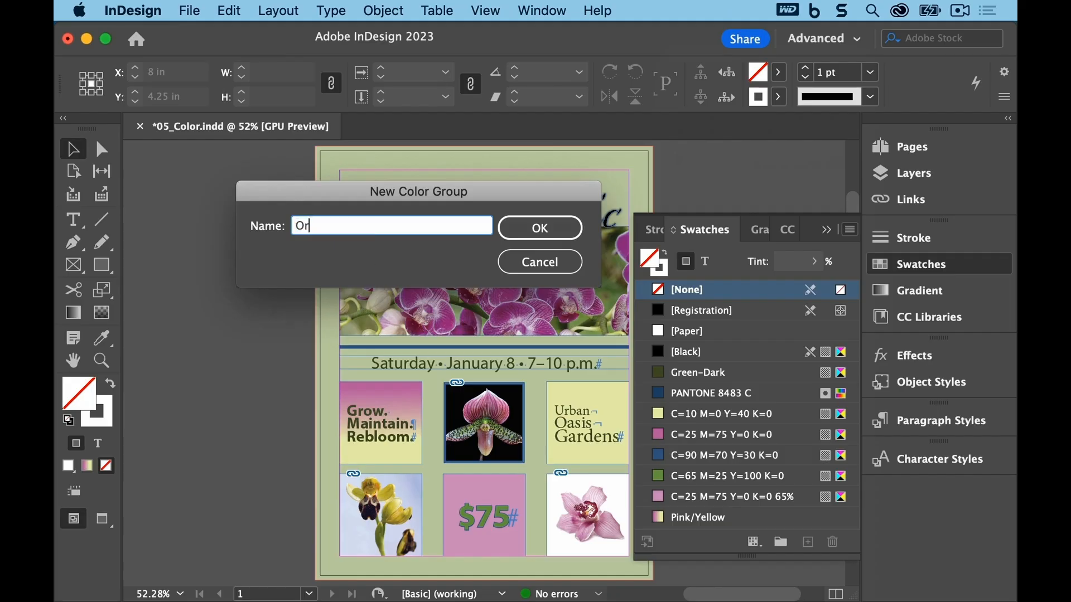
text(chid Clinic Flyer)
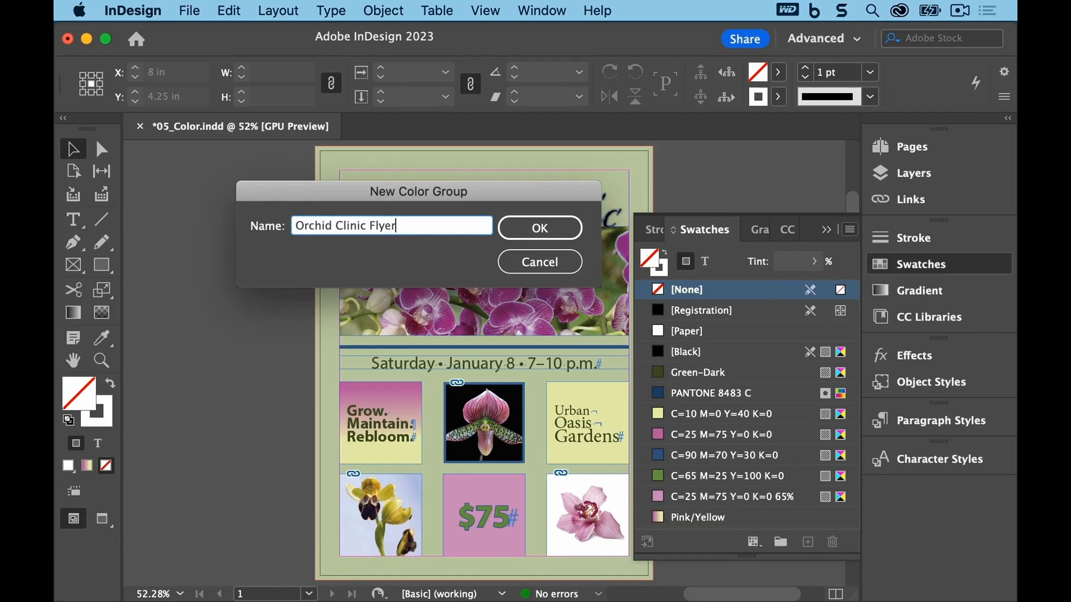
click(529, 235)
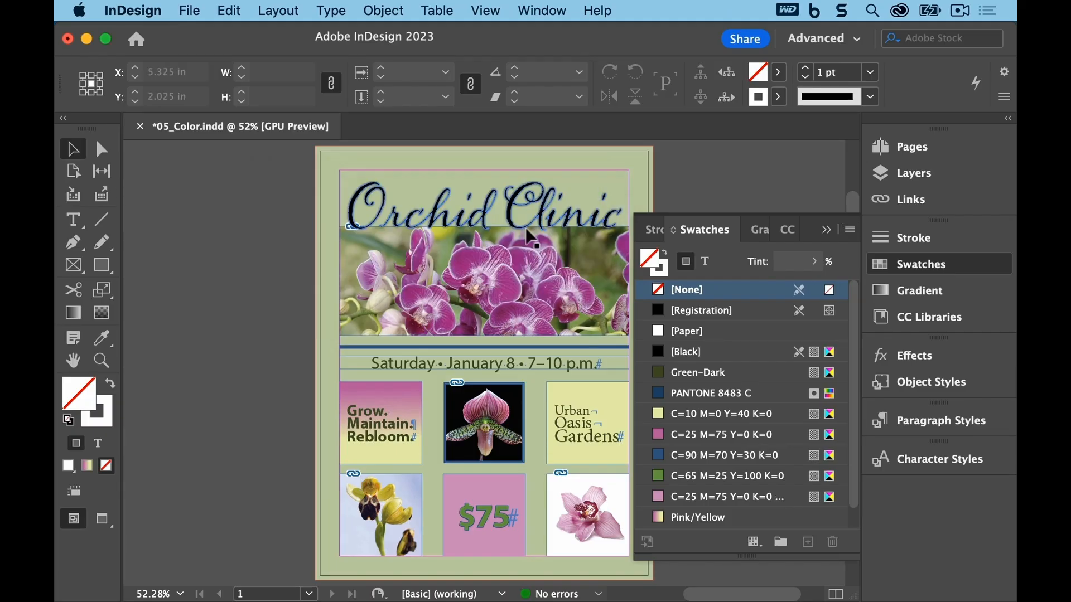
Step: Move the swatches from Green-Dark through Pink/Yellow into the Orchid Clinic Flyer color group, then save the document
drag(747, 556, 749, 594)
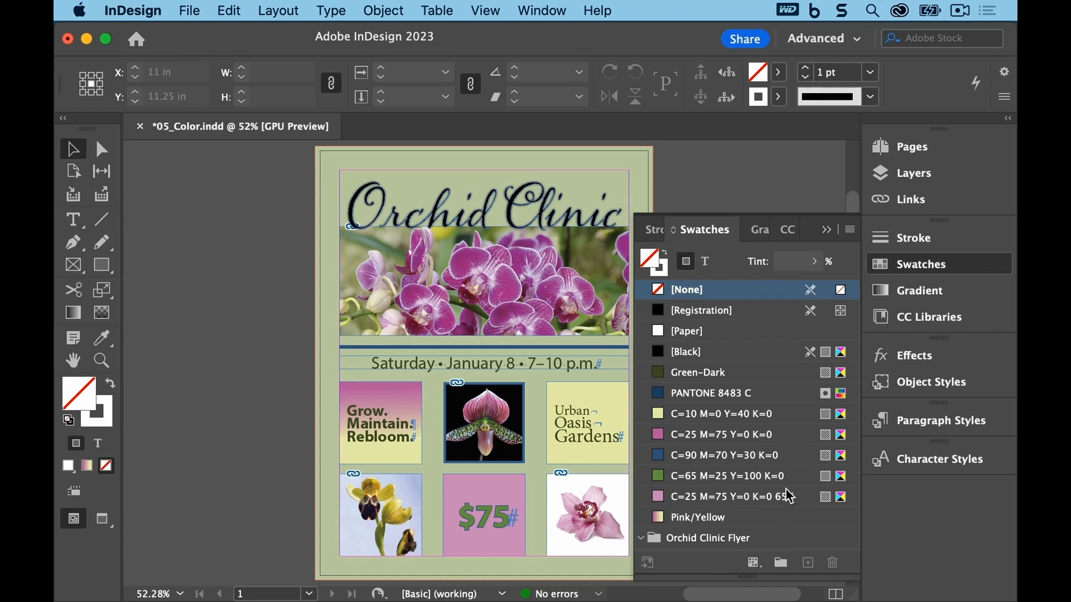
click(784, 374)
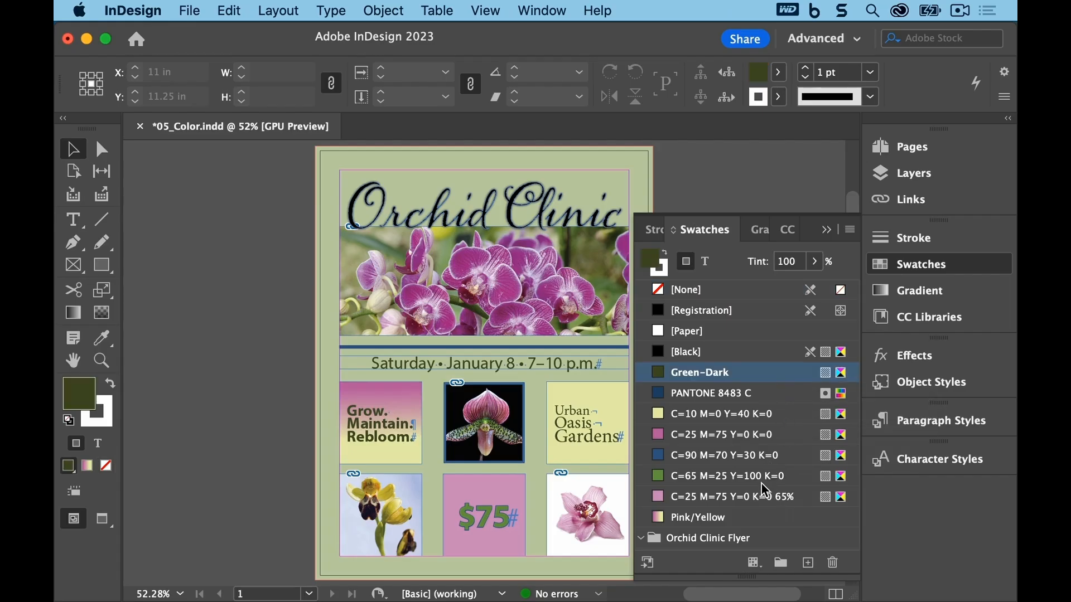
shift+click(753, 518)
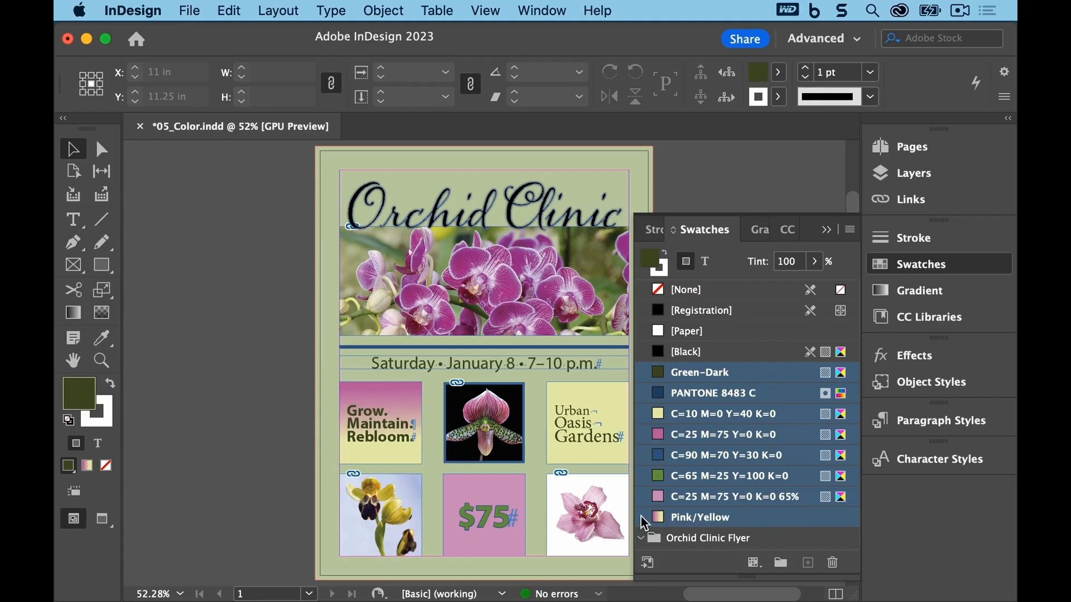
drag(641, 517, 656, 547)
drag(657, 547, 657, 546)
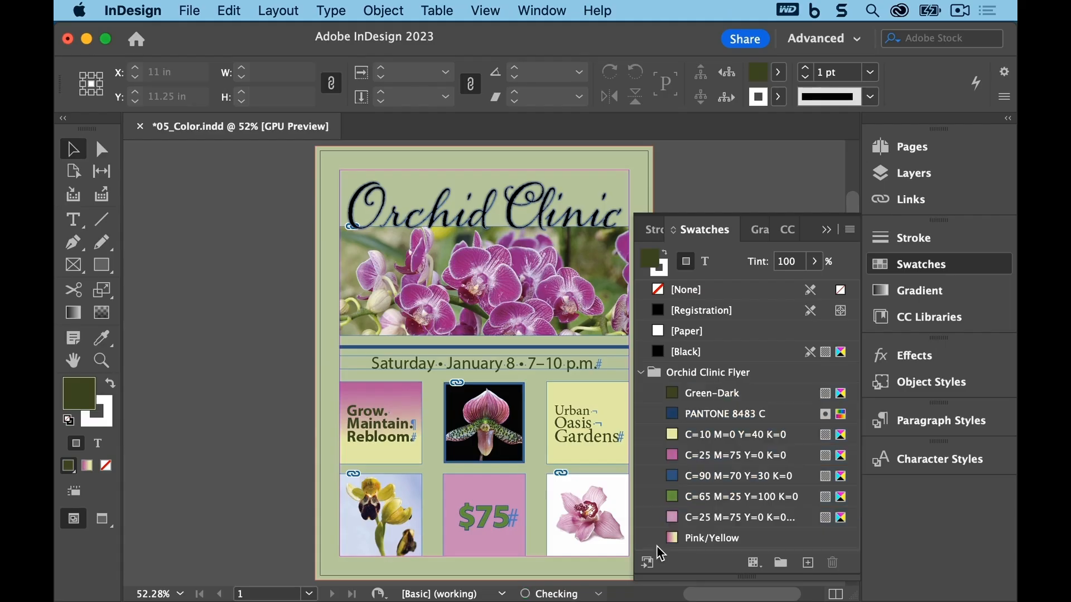
click(188, 20)
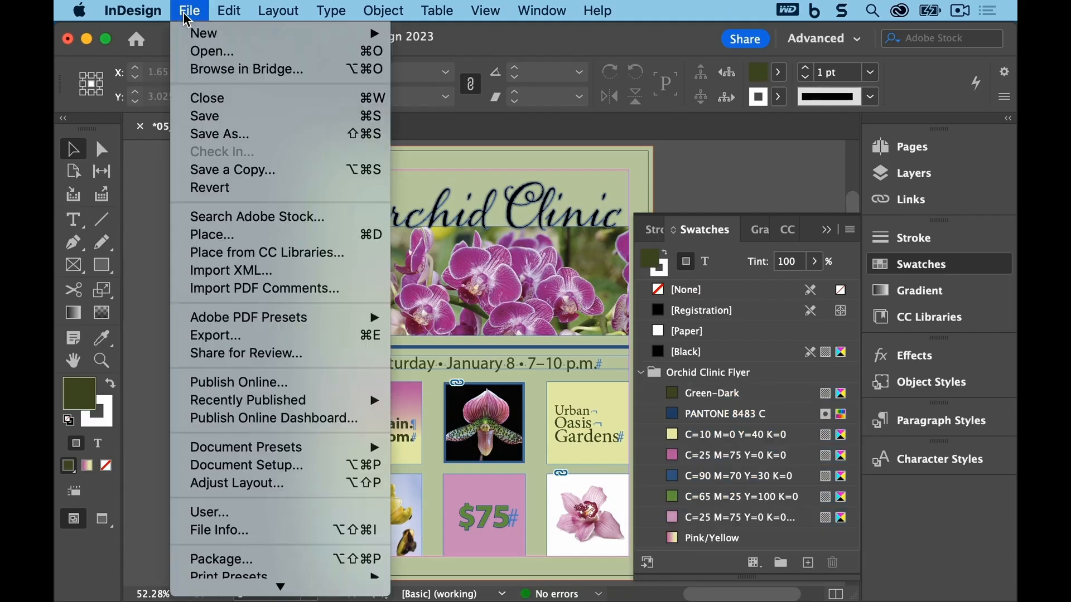
click(202, 115)
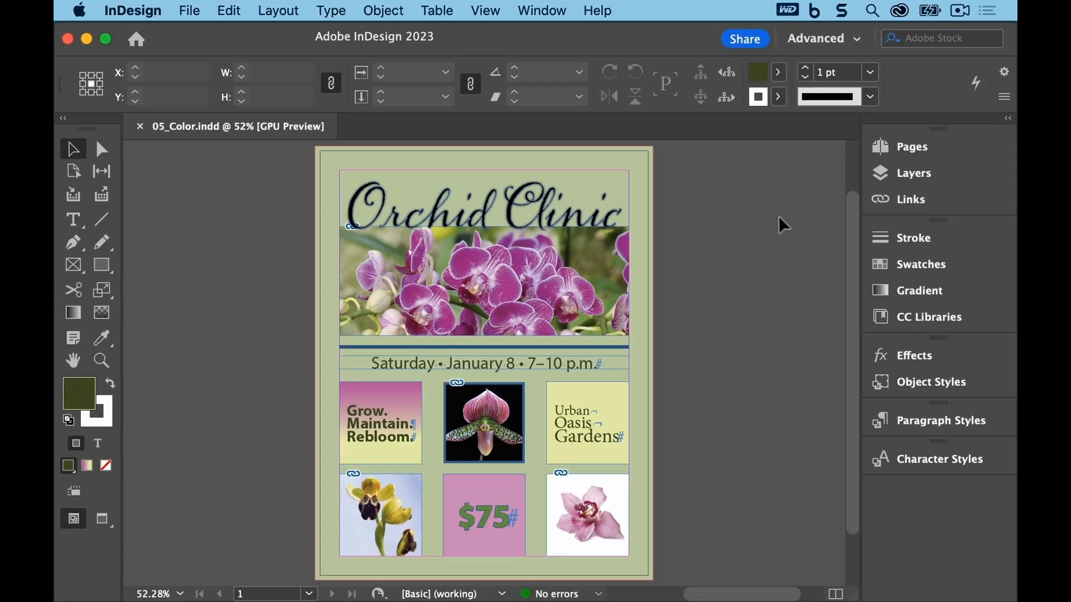
Step: Switch to Preview screen mode, fit the page in the window and hide the panels to review the finished flyer
click(486, 10)
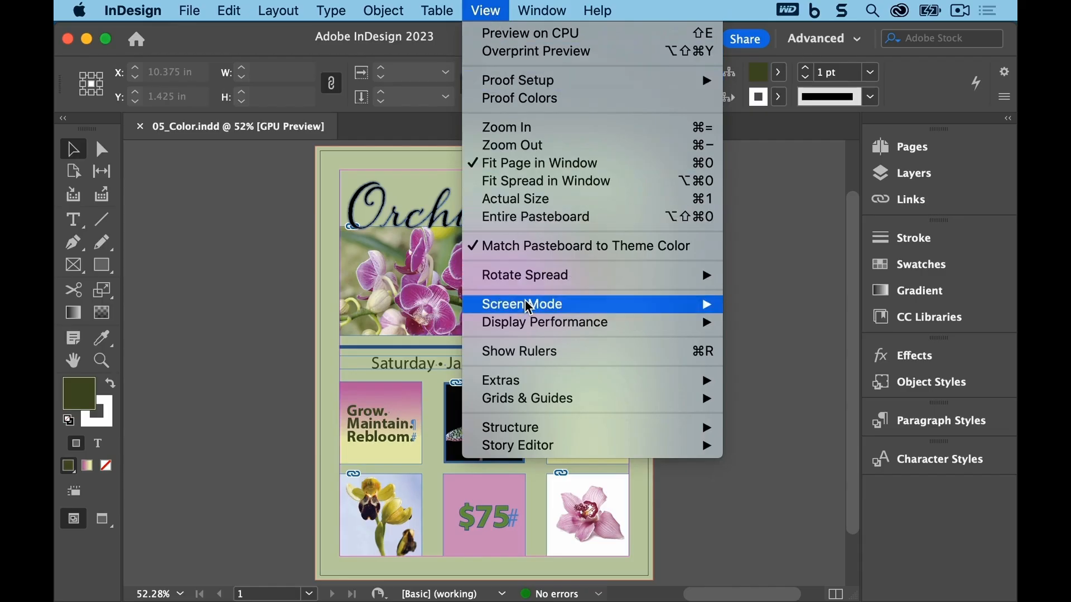
mouse_move(527, 308)
click(813, 323)
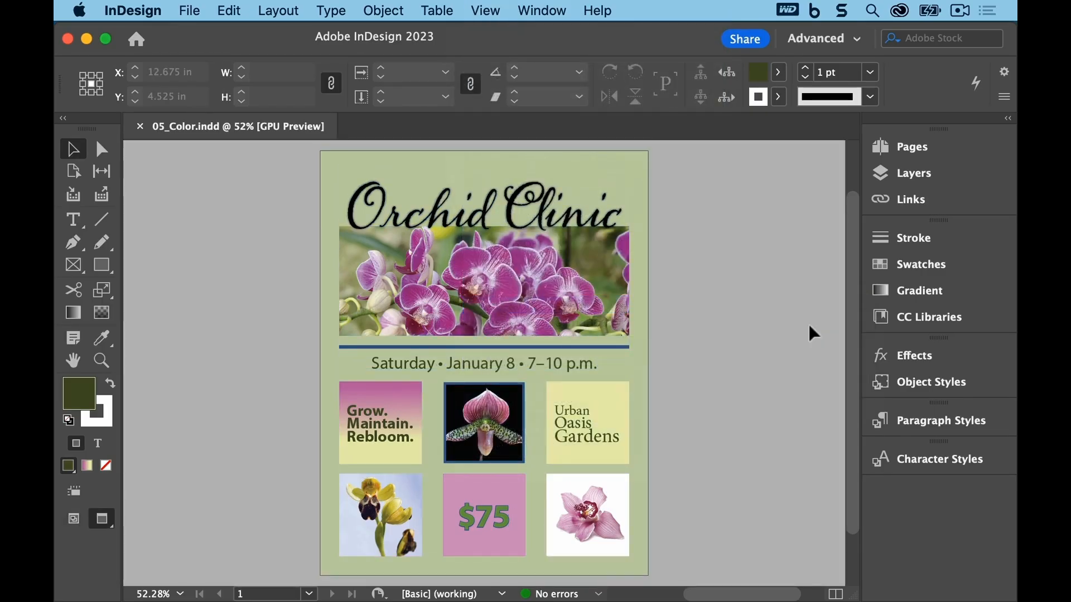
click(485, 11)
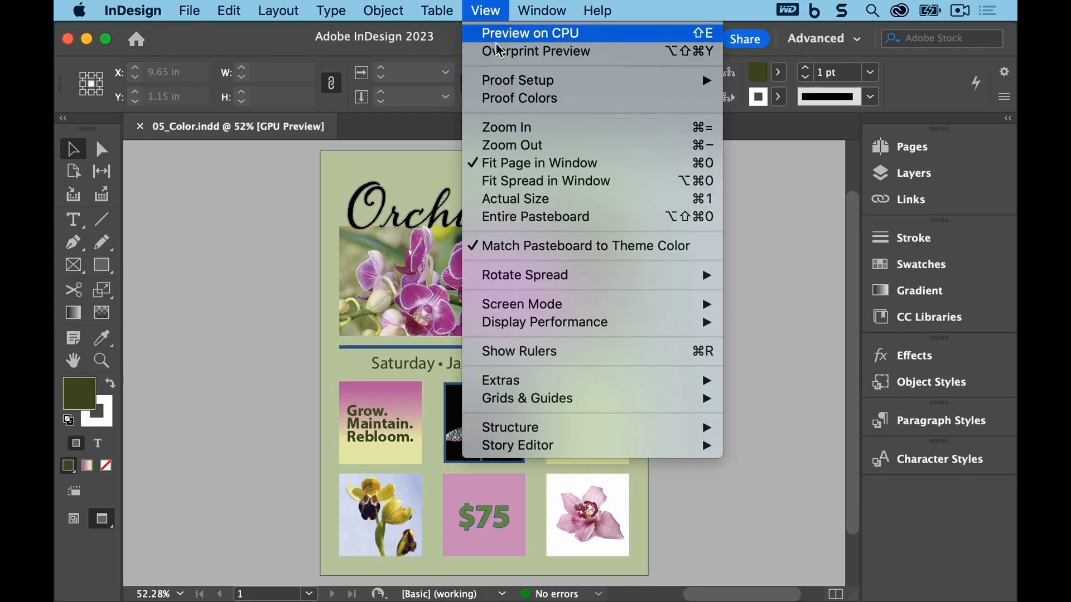
click(509, 164)
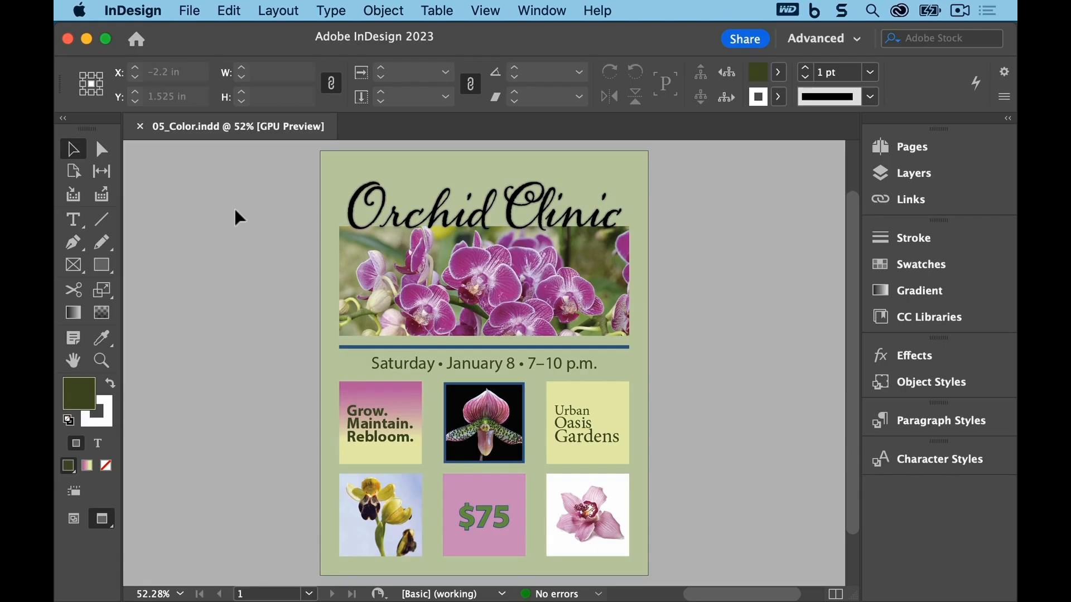
key(Tab)
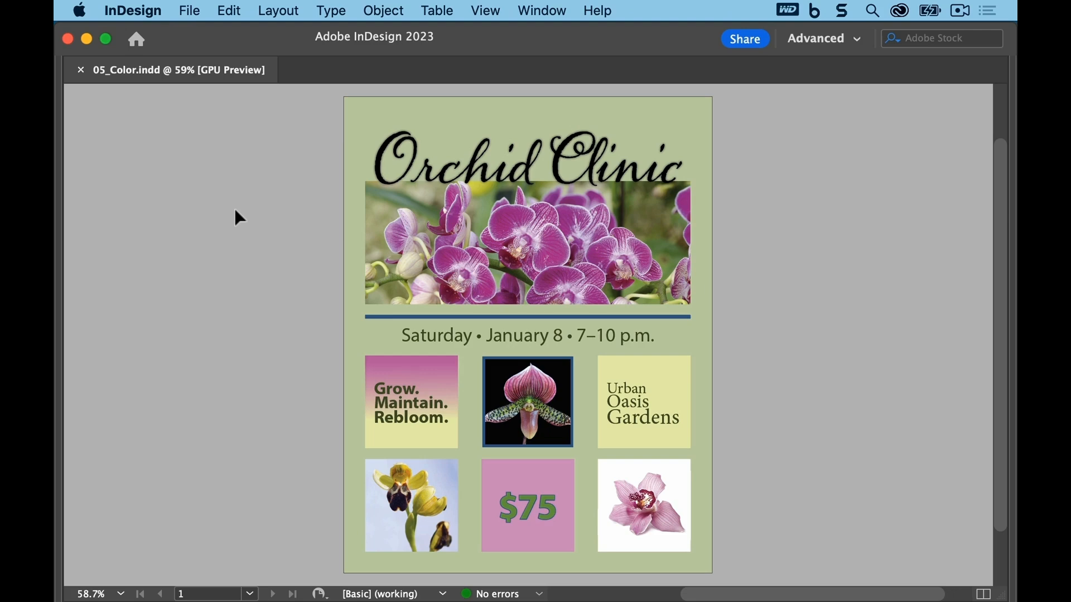
key(Tab)
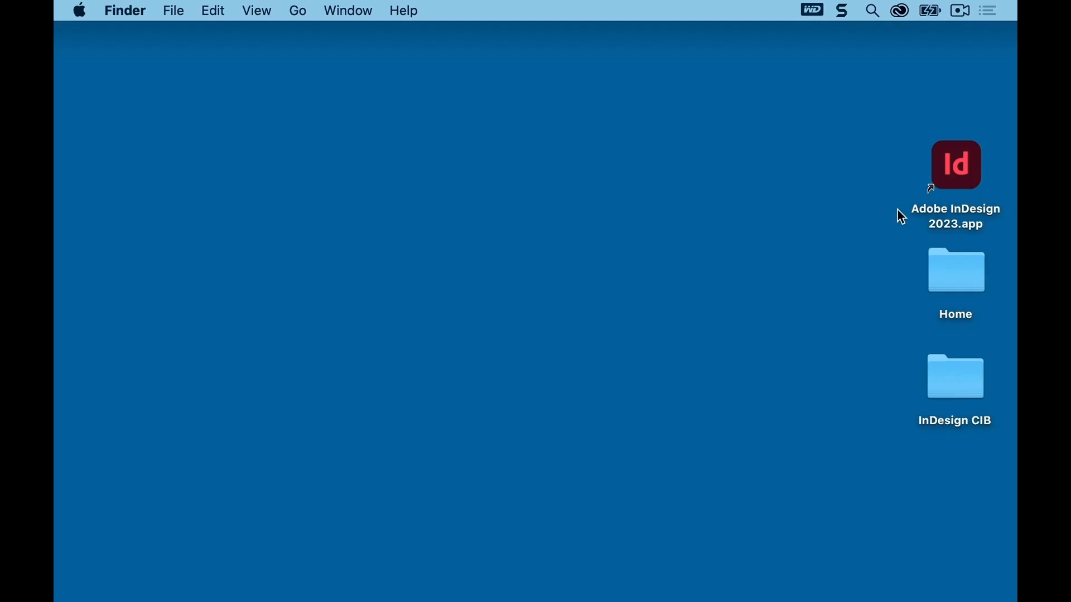
Step: Launch InDesign and open 06_Start.indd from the Lesson06 folder, updating its modified links
double_click(960, 169)
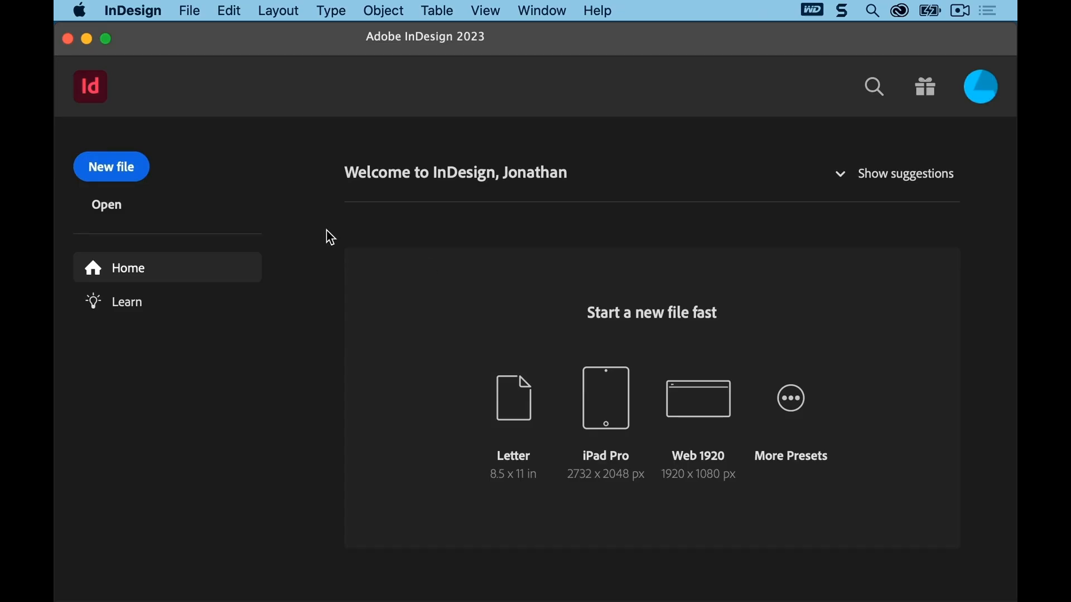
click(107, 206)
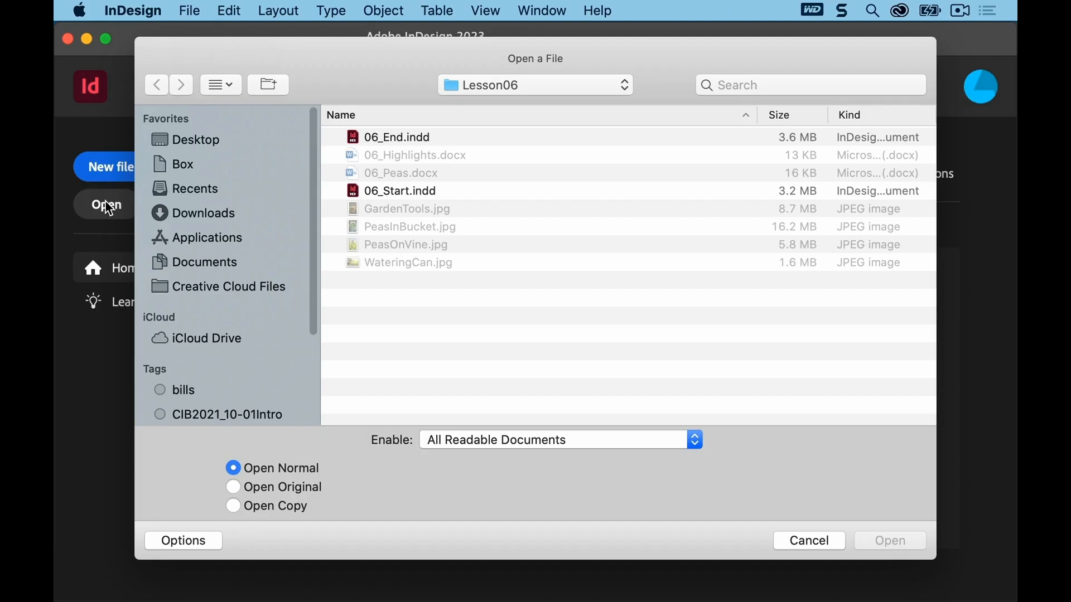
click(191, 10)
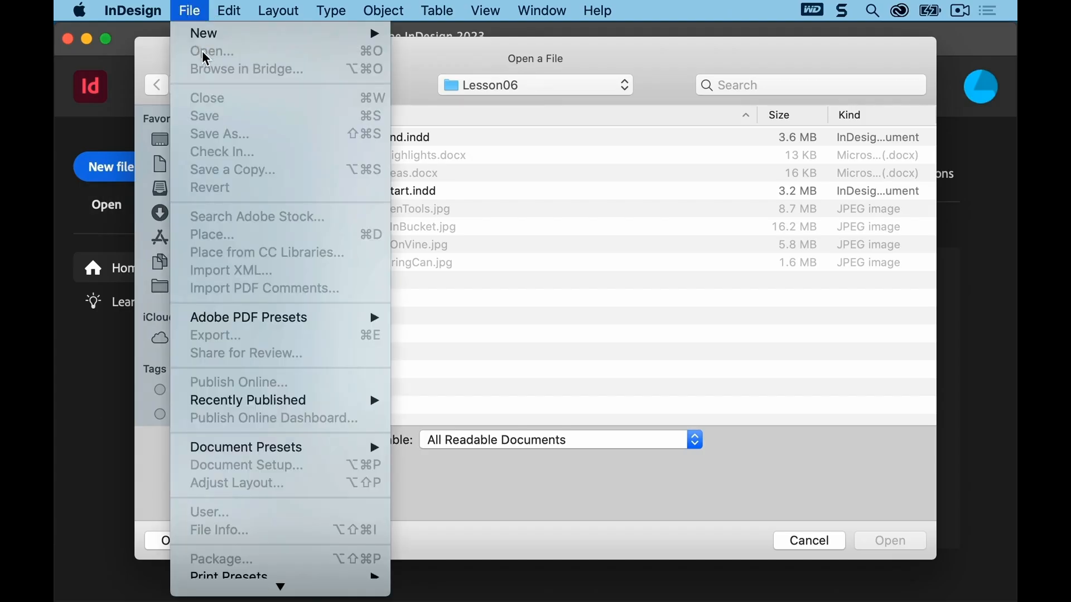
click(457, 53)
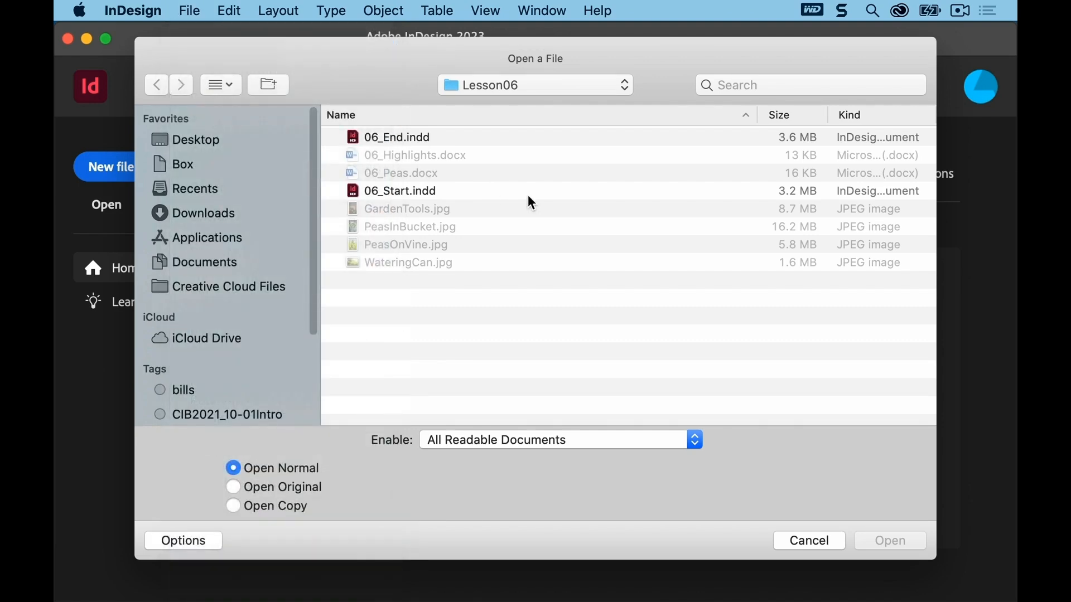
click(415, 192)
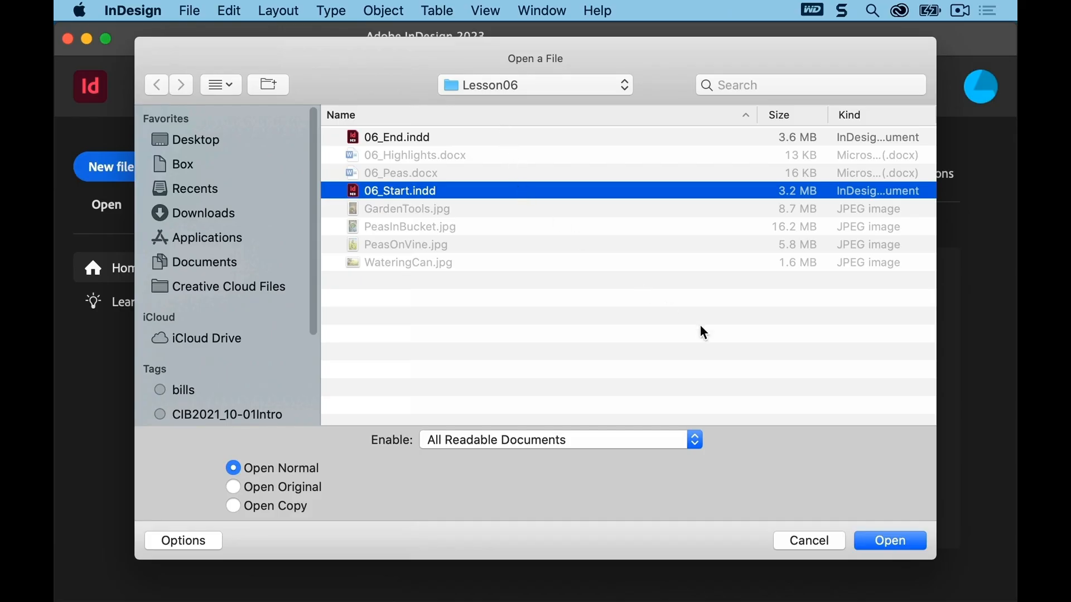
click(878, 542)
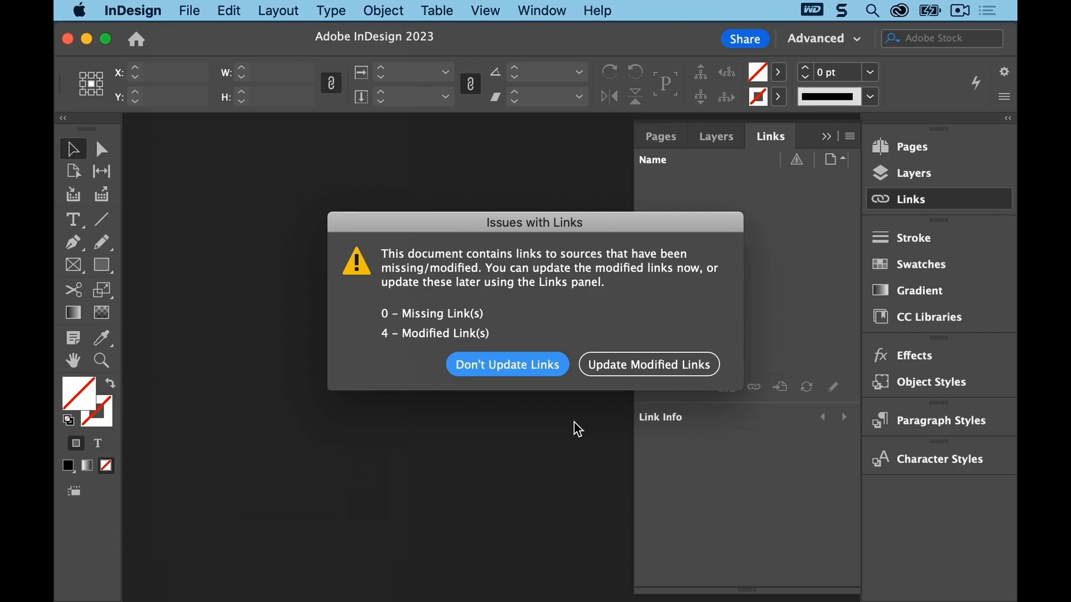
click(616, 369)
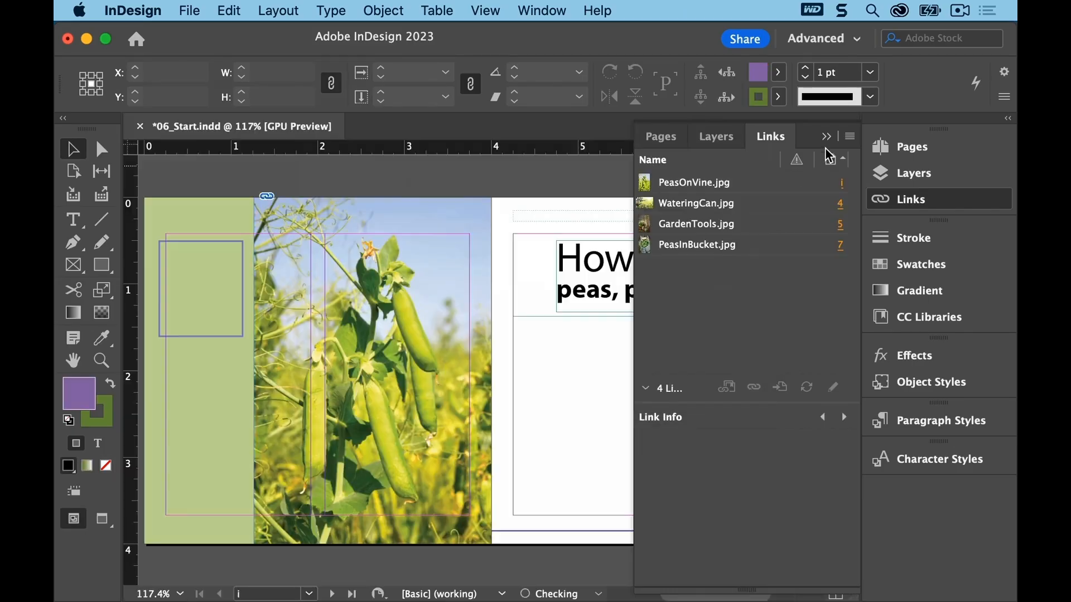
click(827, 137)
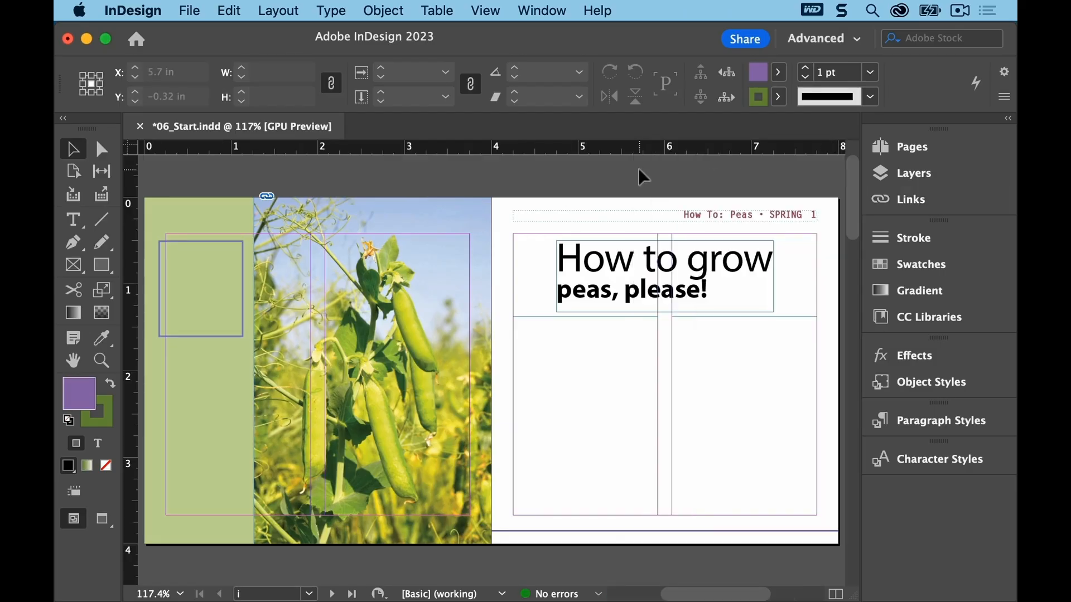
Step: Save the document as 06_FlowText.indd in the Lesson06 folder
click(190, 11)
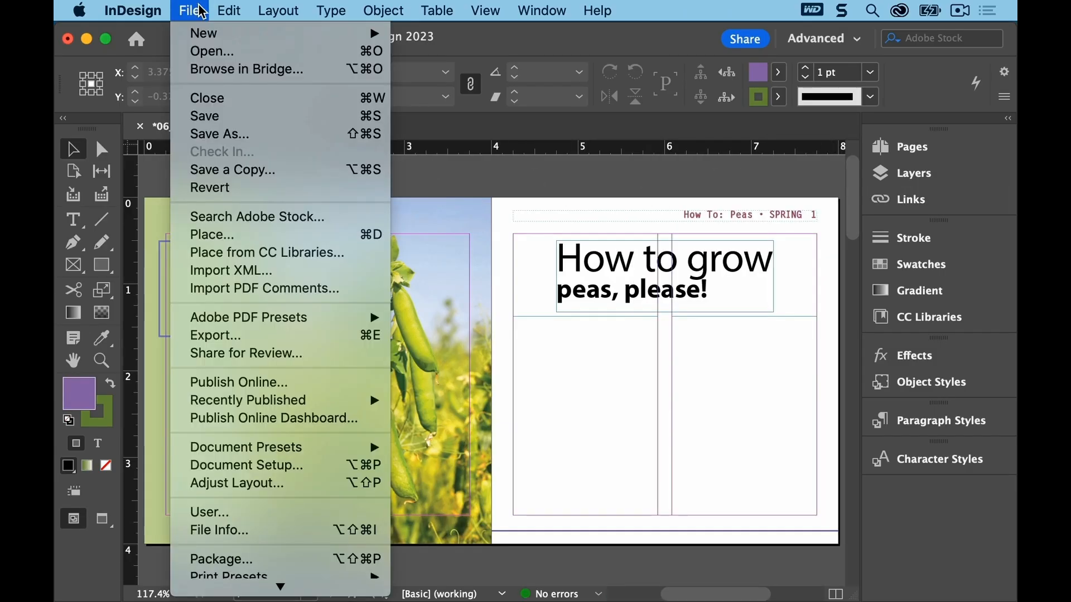
click(234, 134)
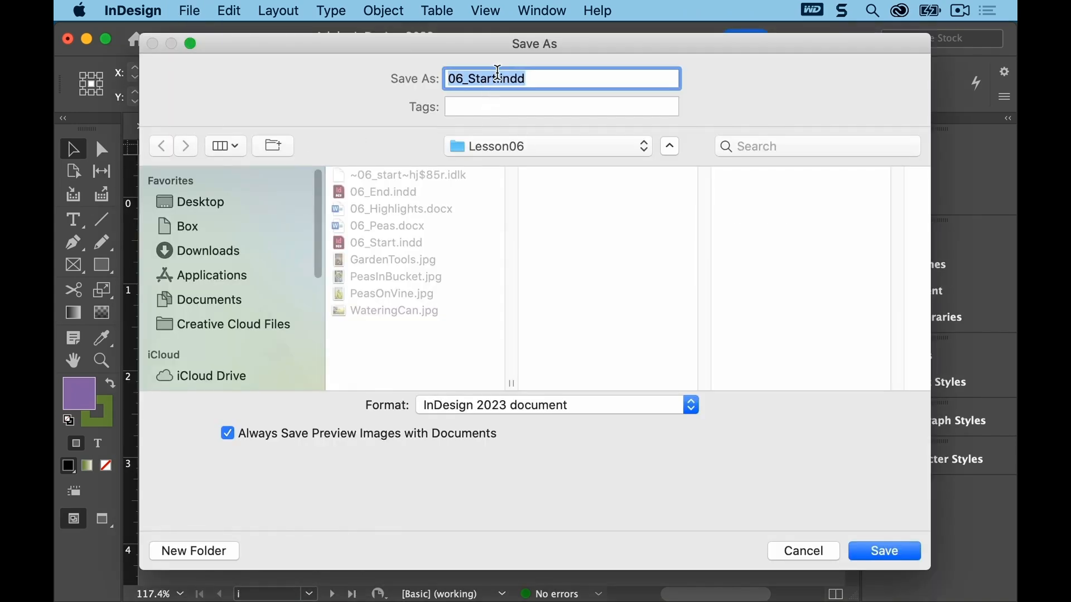
click(500, 78)
key(BackSpace)
key(BackSpace)
key(BackSpace)
key(BackSpace)
key(BackSpace)
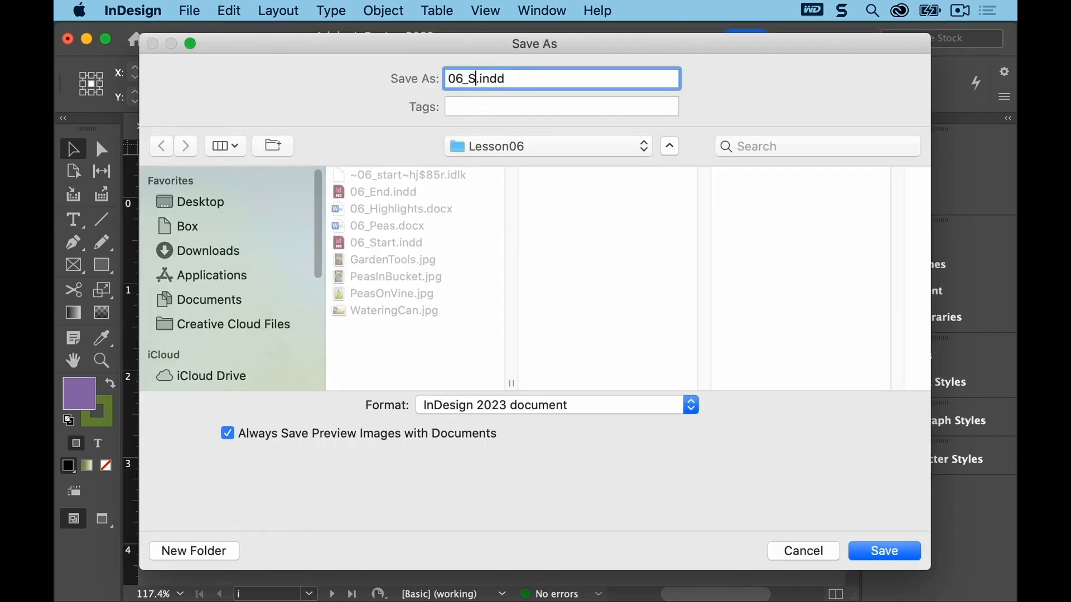
text(FlowText)
click(871, 549)
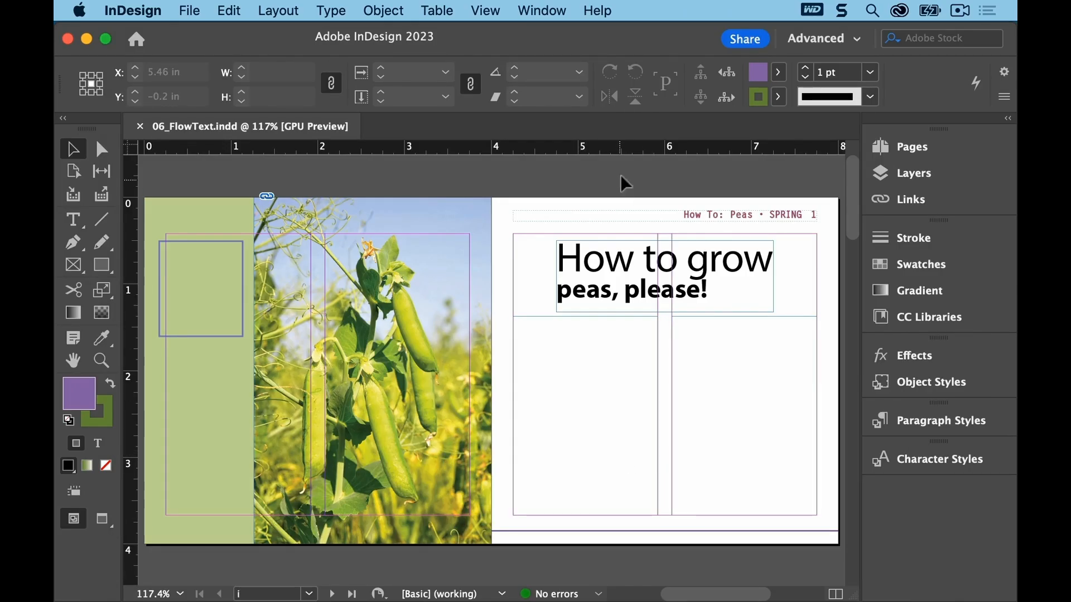
Step: Switch the workspace to Essentials and reset it to its default layout
click(560, 12)
mouse_move(566, 51)
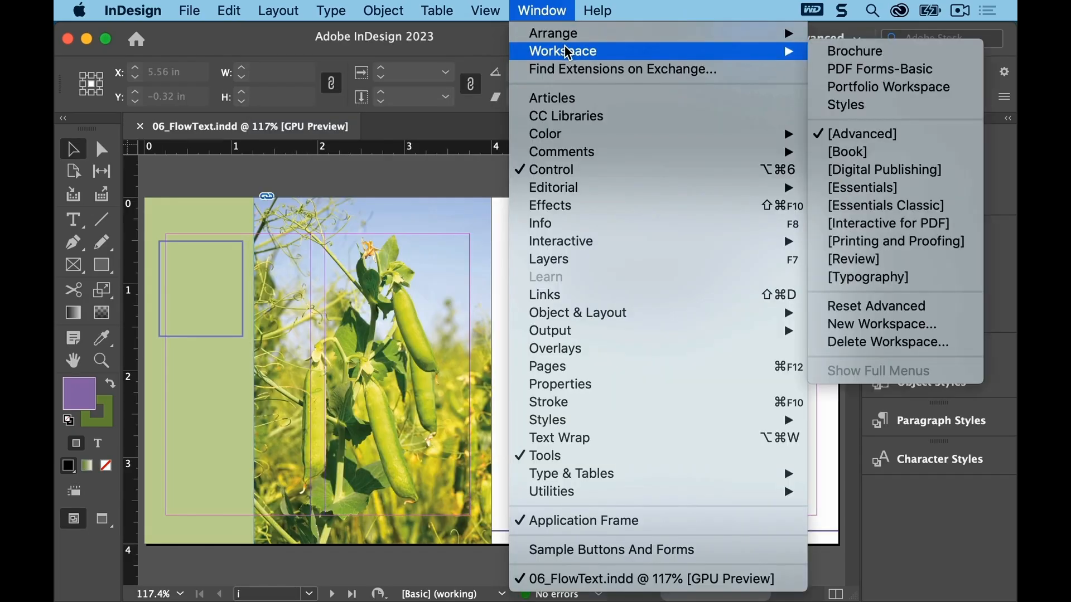
click(862, 187)
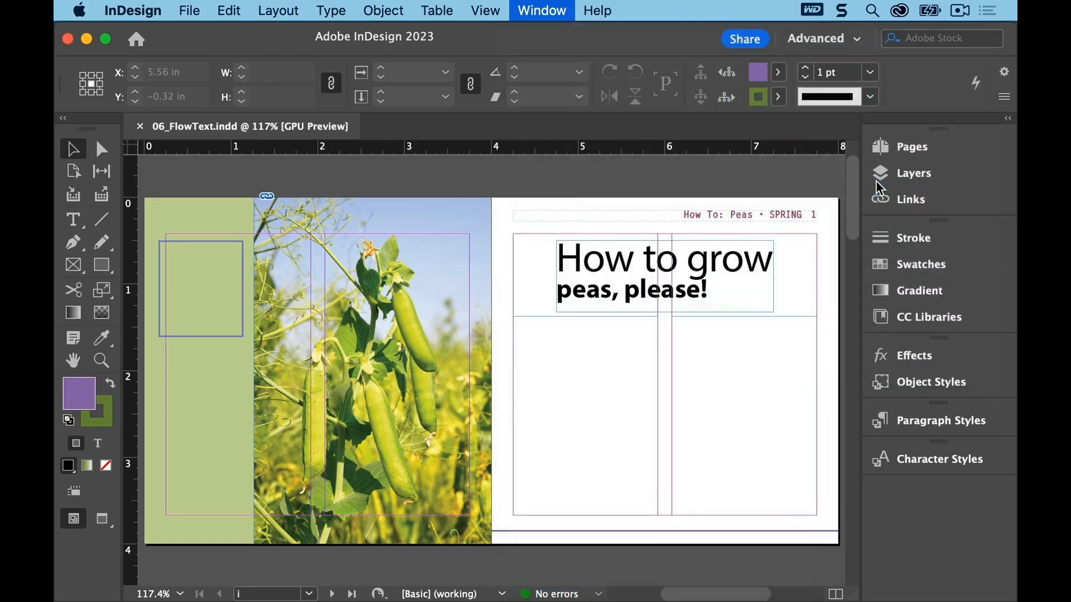
click(536, 6)
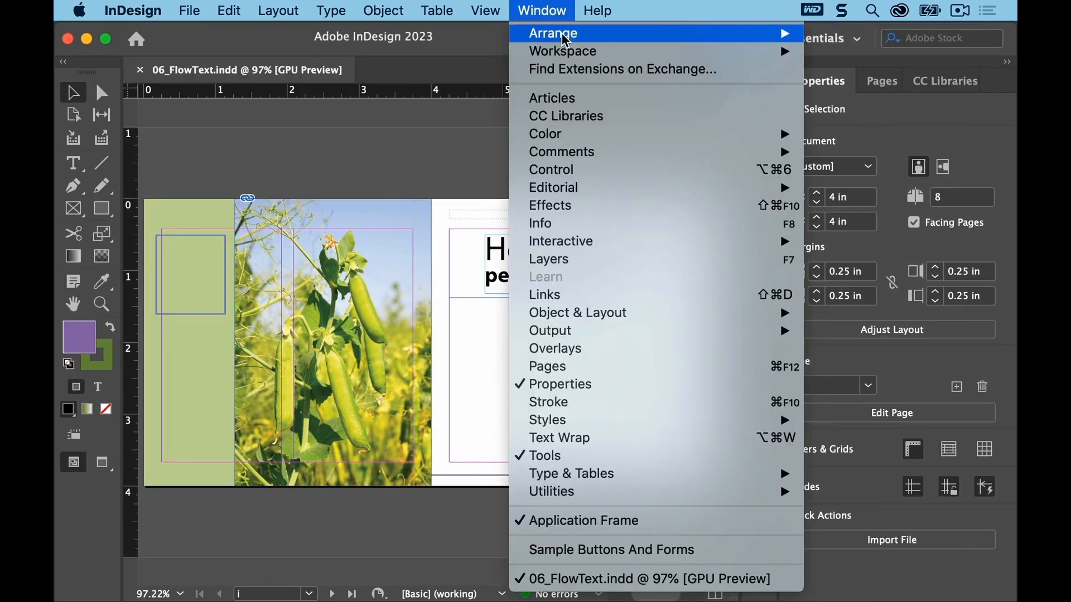
mouse_move(574, 51)
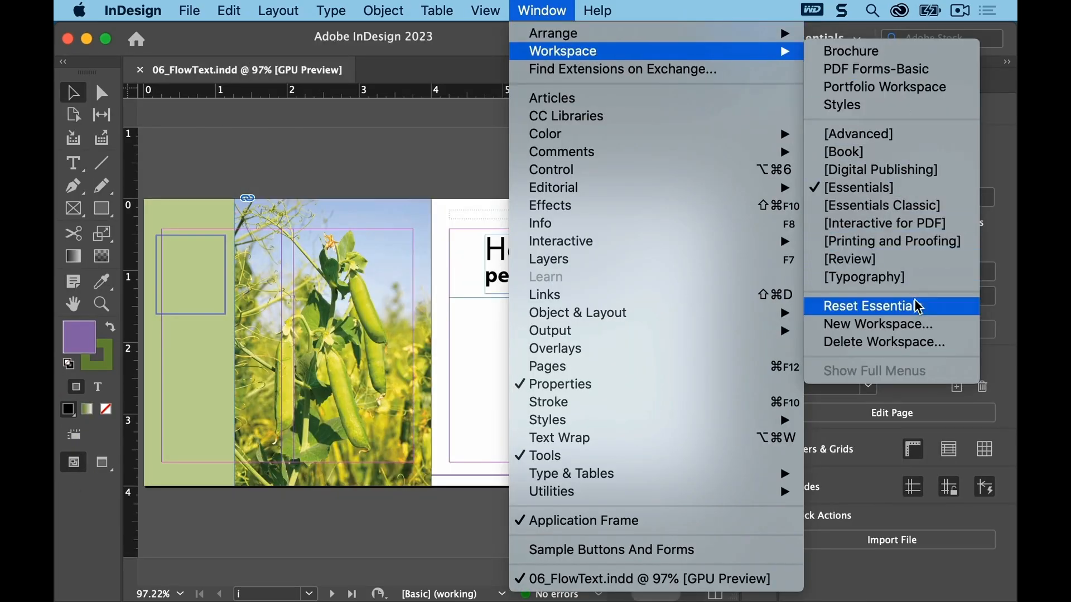
click(873, 307)
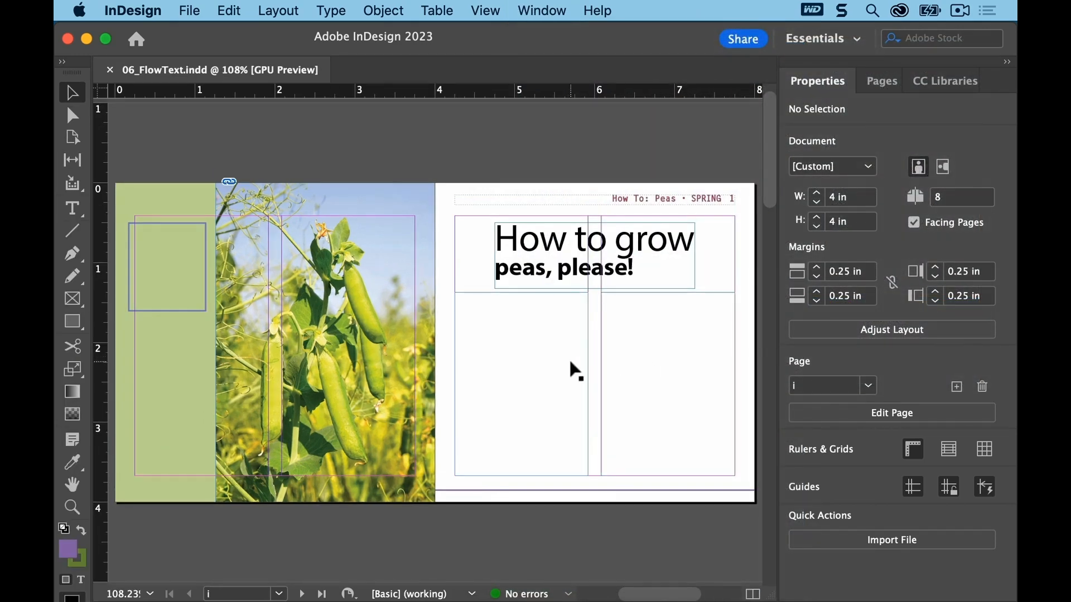
click(190, 11)
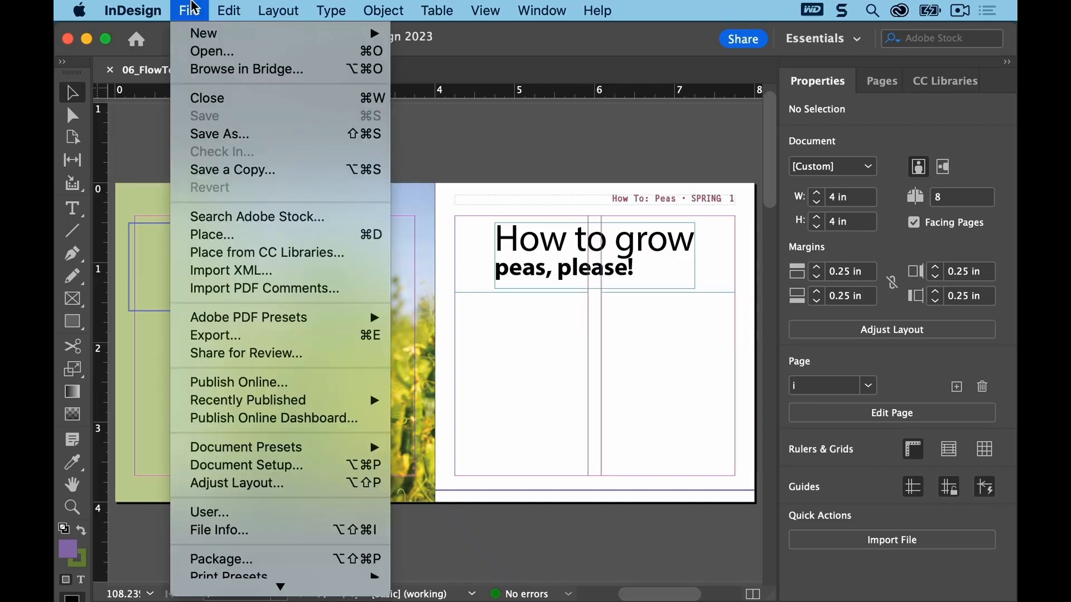
Step: Open 06_End.indd from the Lesson06 folder for reference, updating its modified links, and return to 06_FlowText.indd
click(202, 51)
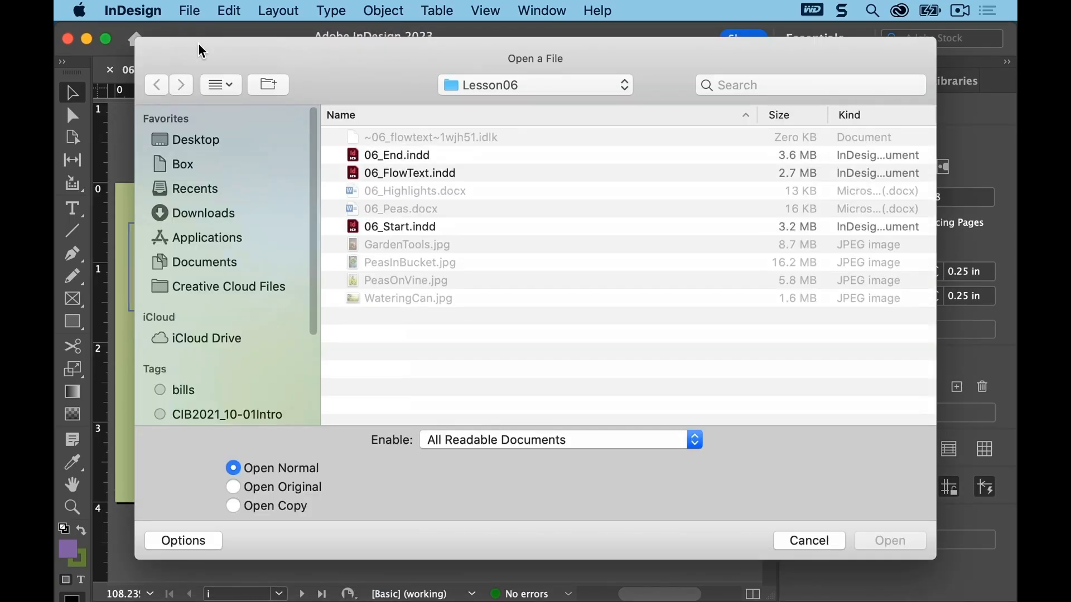
click(375, 156)
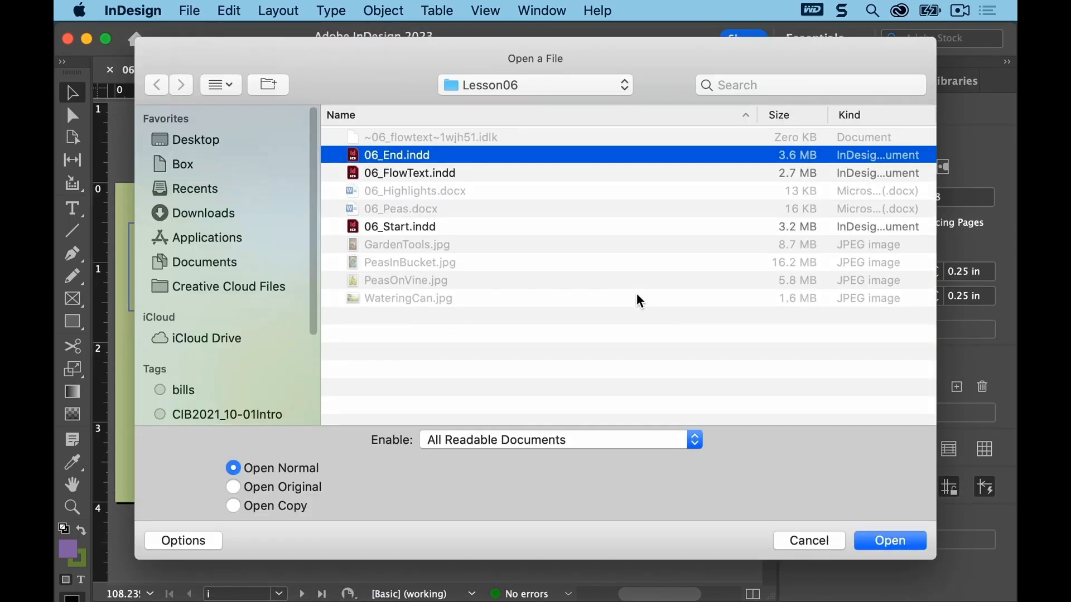
click(888, 541)
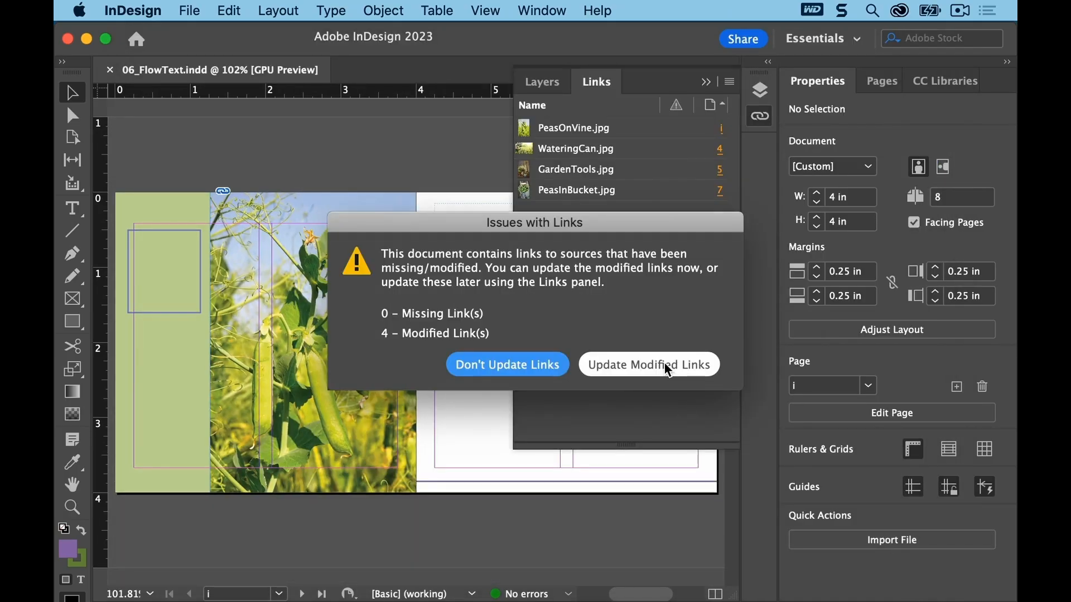
click(668, 368)
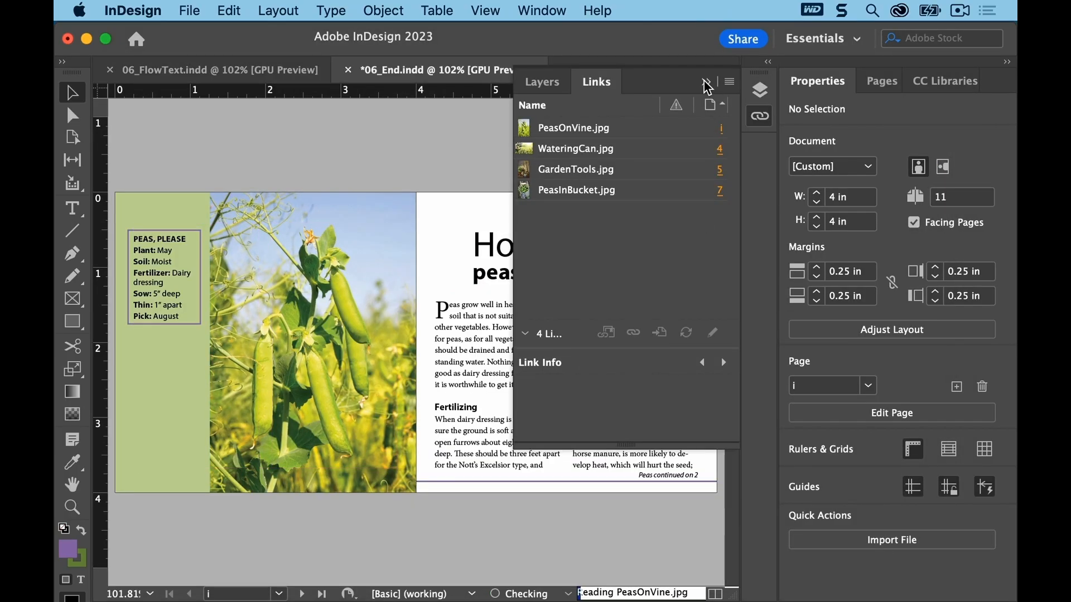
click(706, 83)
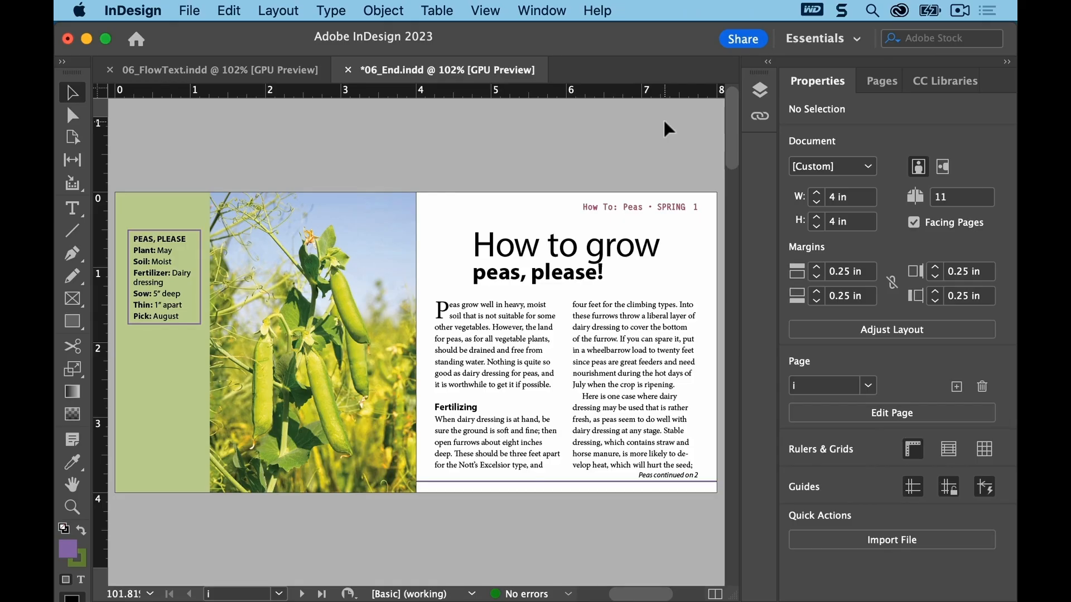
click(196, 77)
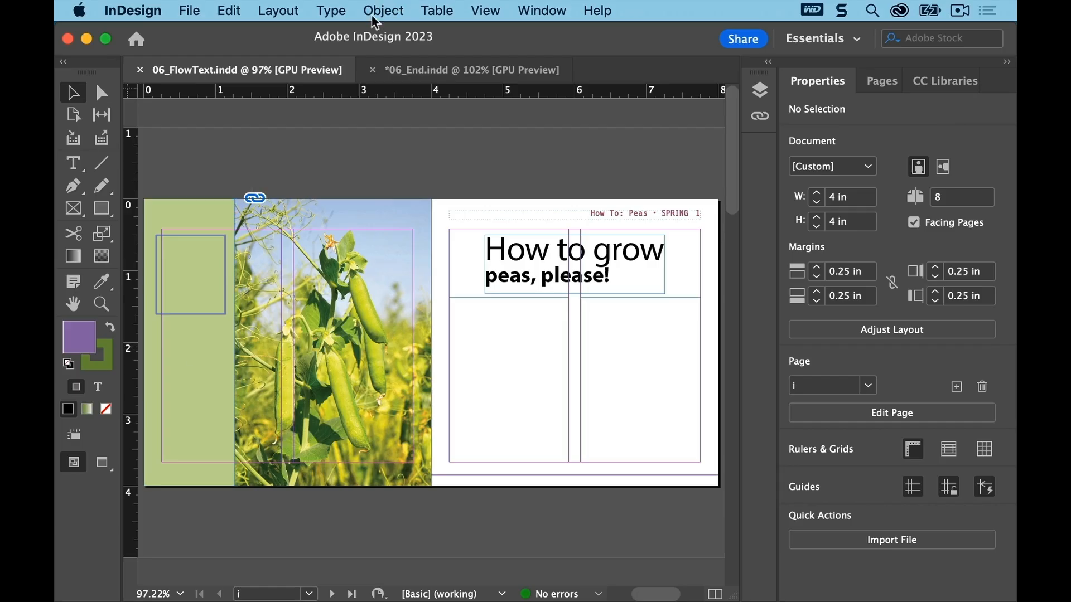
Step: Show hidden characters in the document
click(332, 11)
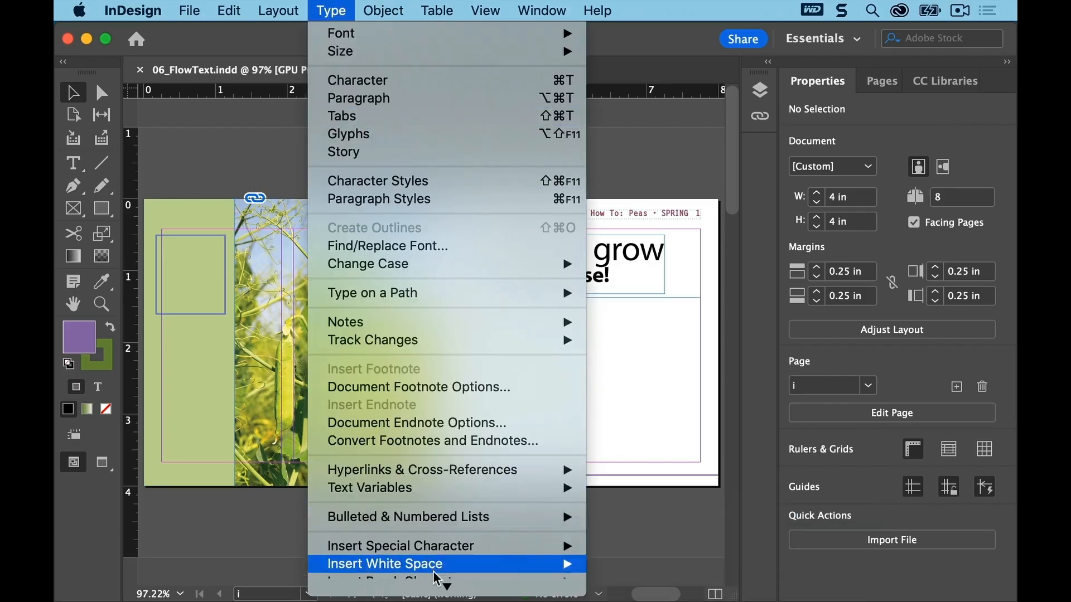
mouse_move(434, 587)
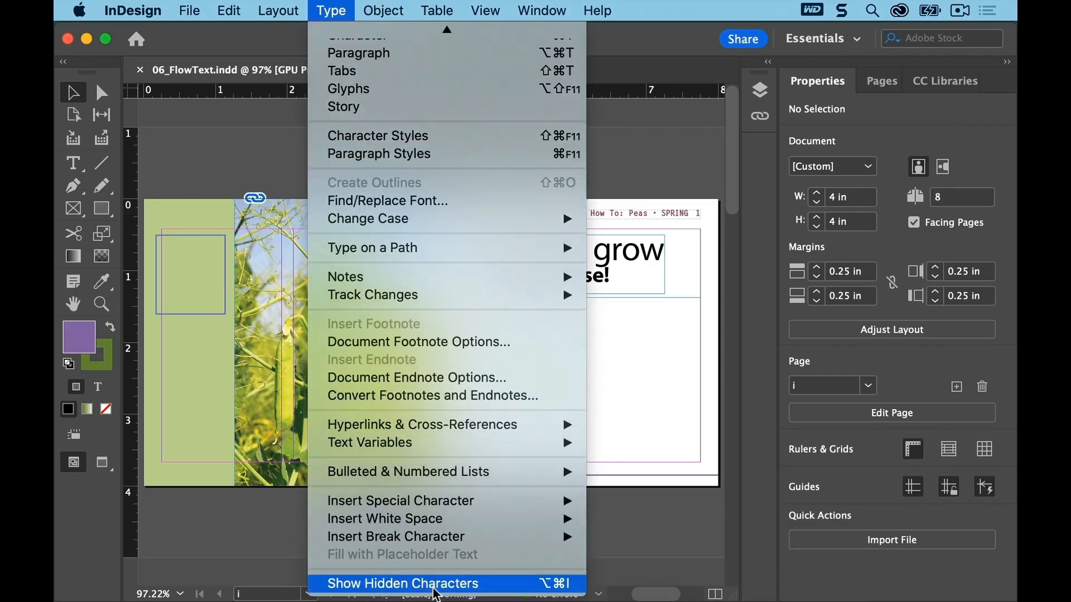
click(499, 583)
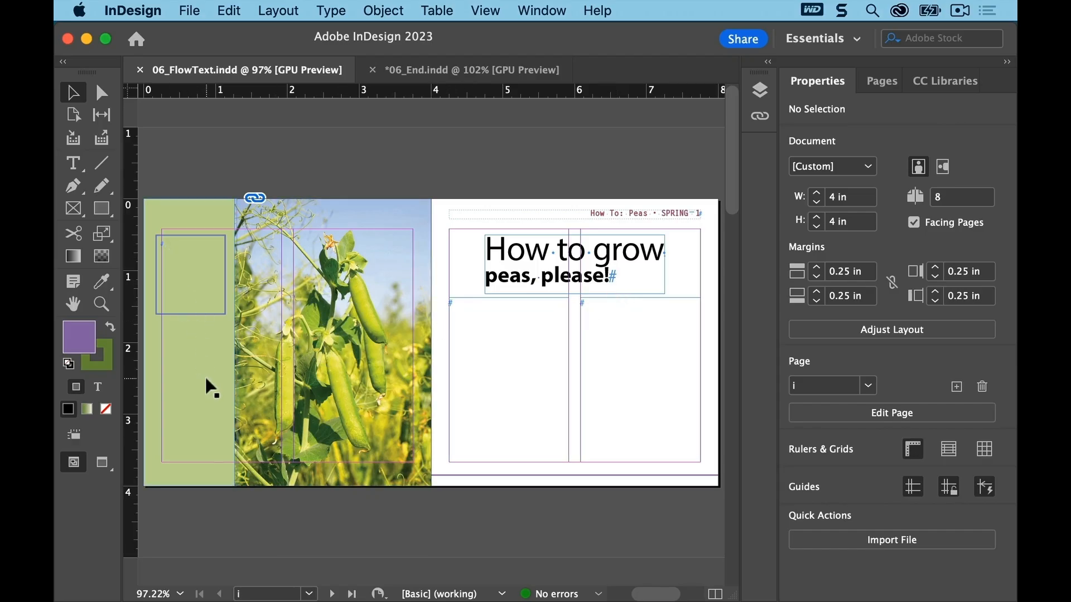
Step: Place 06_Highlights.docx into the empty sidebar frame on the left page, with Replace Selected Item turned off, and save
click(101, 304)
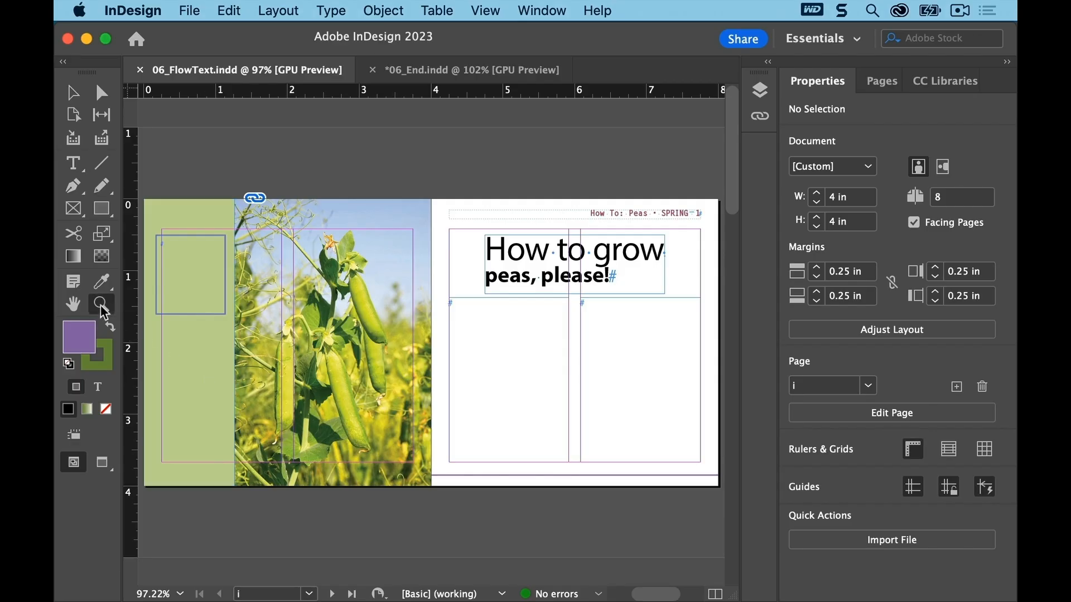
drag(144, 218, 263, 339)
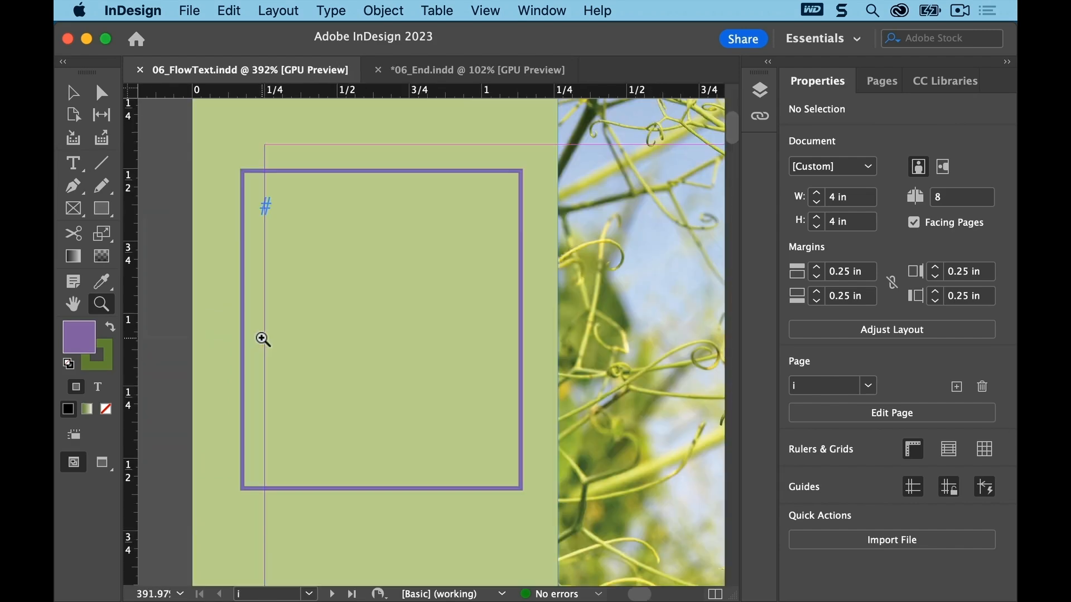
click(72, 94)
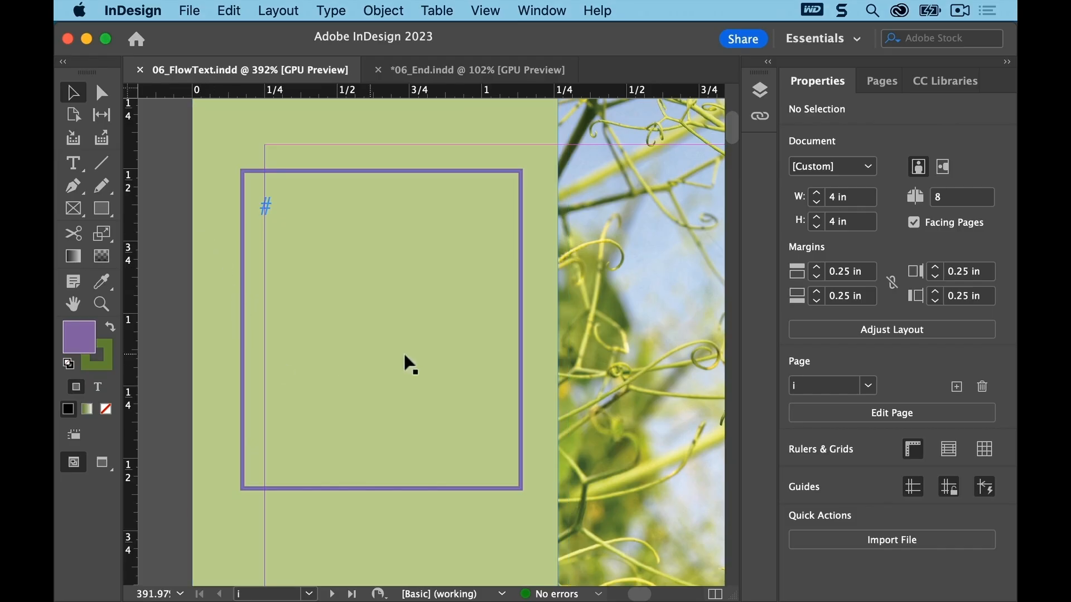
click(230, 11)
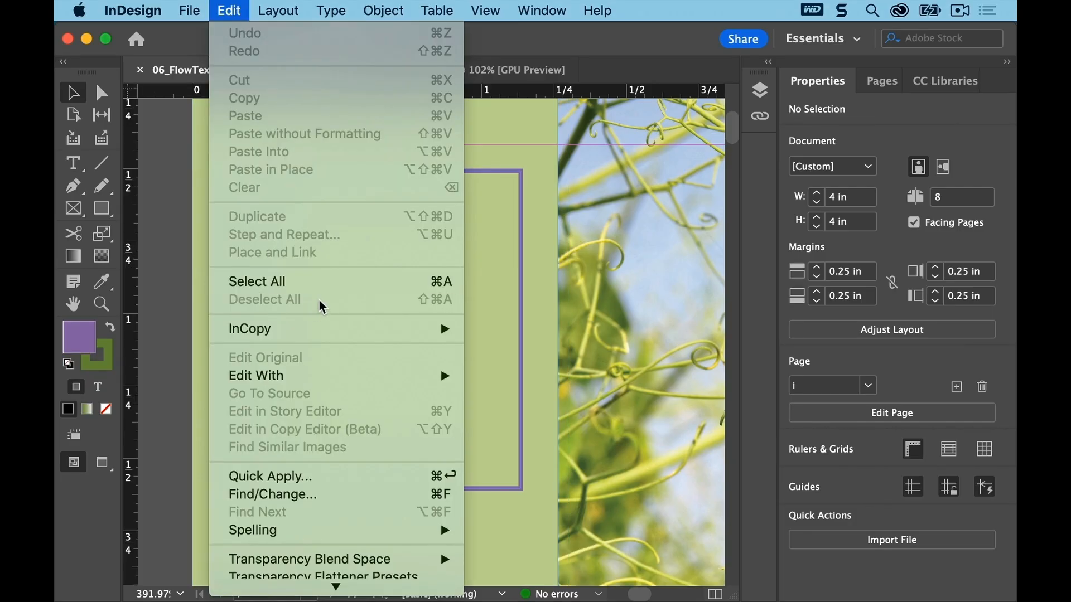
click(170, 255)
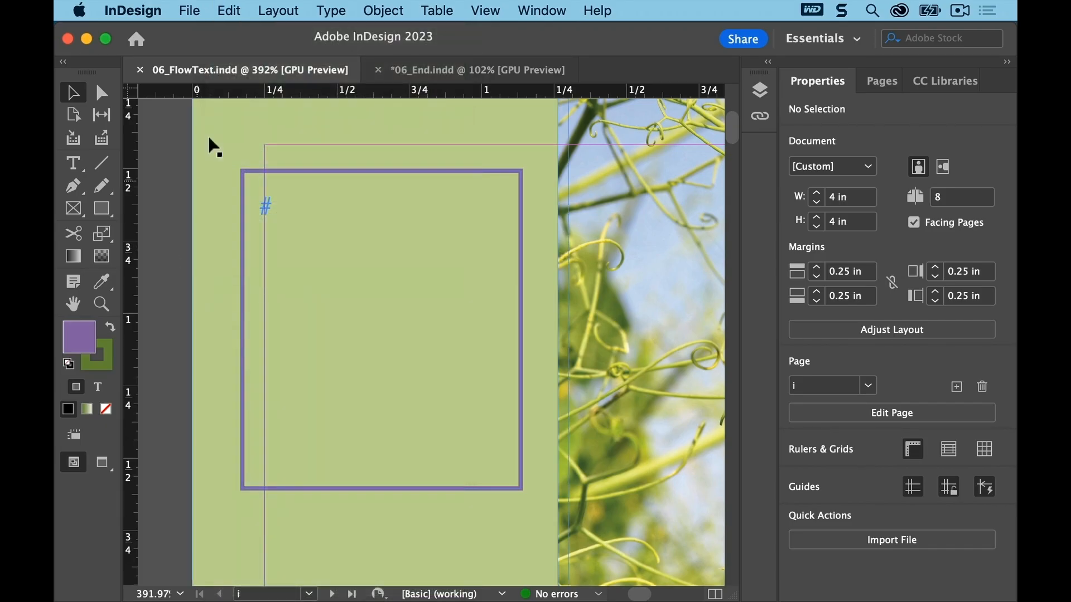
click(190, 11)
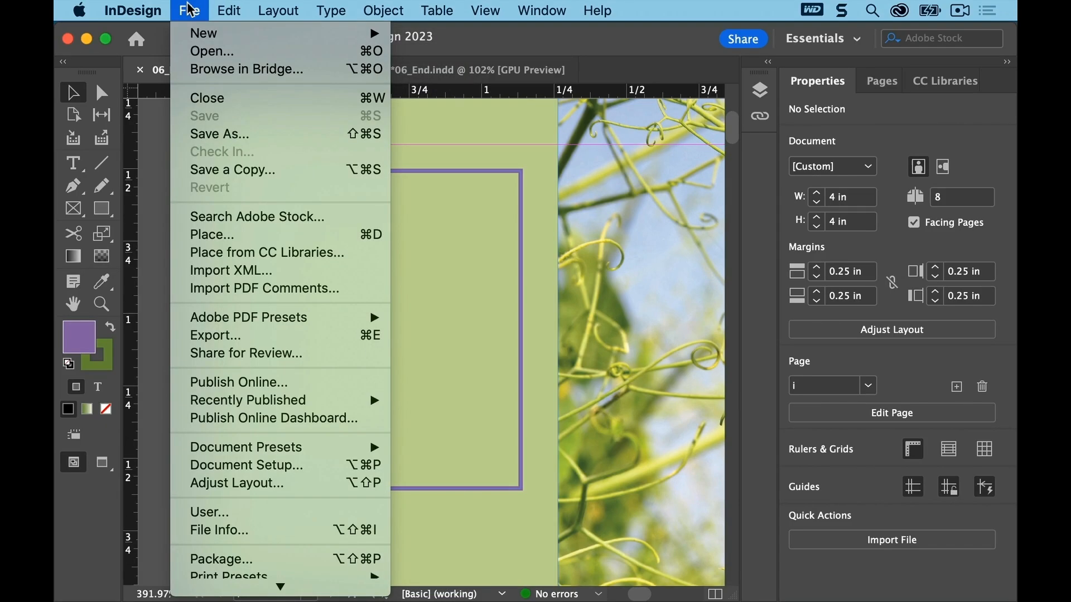
click(226, 235)
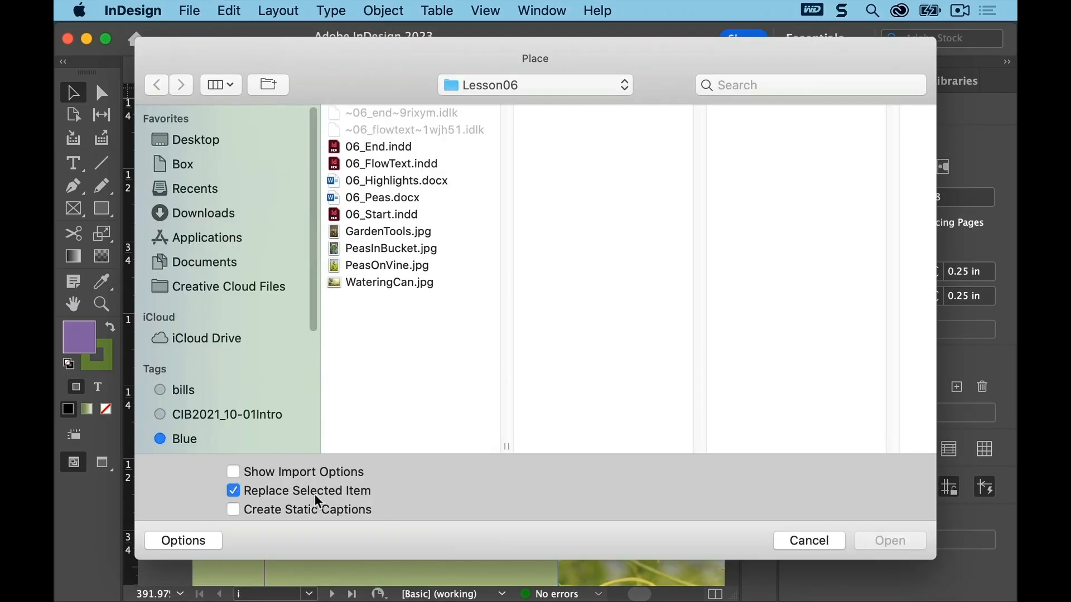
click(234, 491)
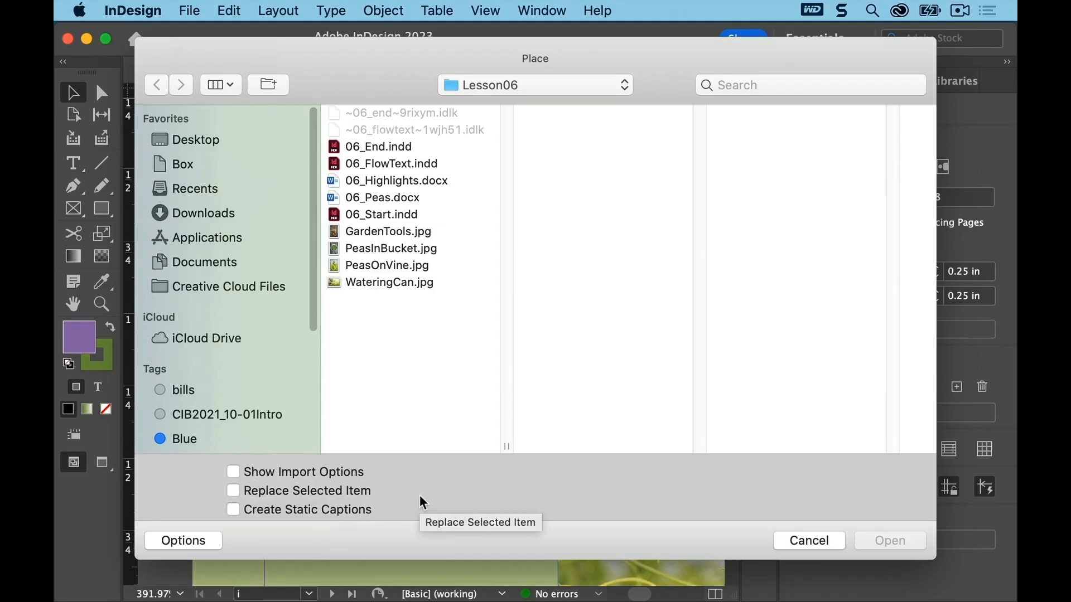
click(186, 540)
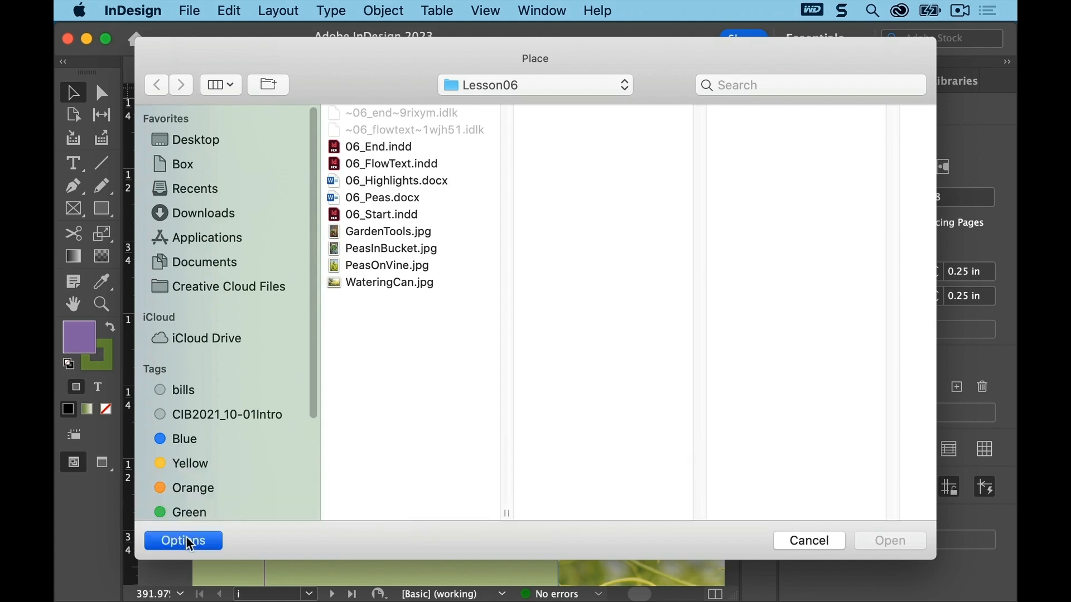
click(186, 539)
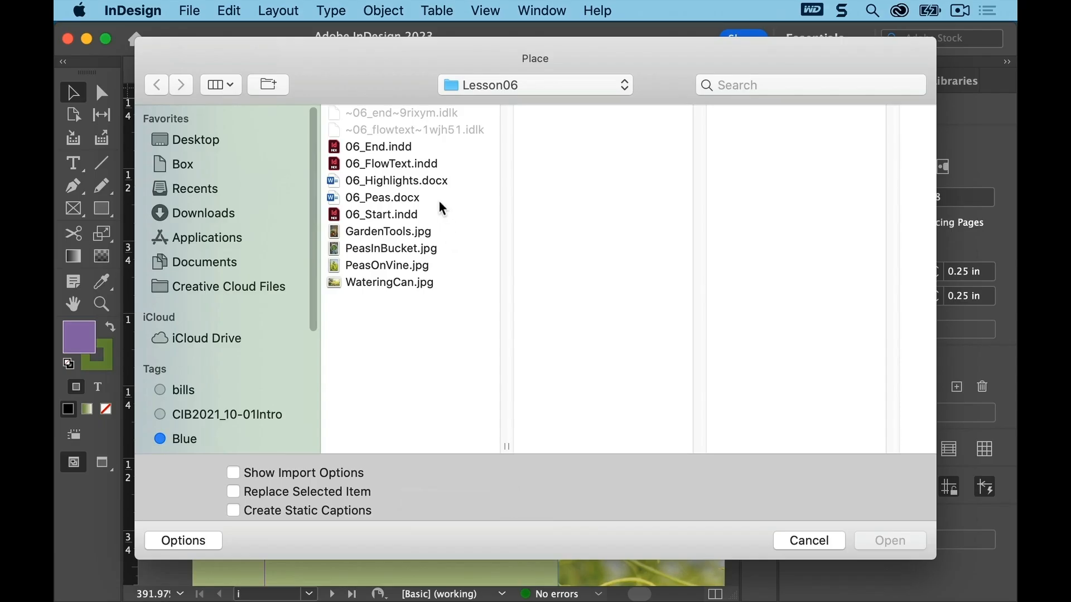
click(410, 186)
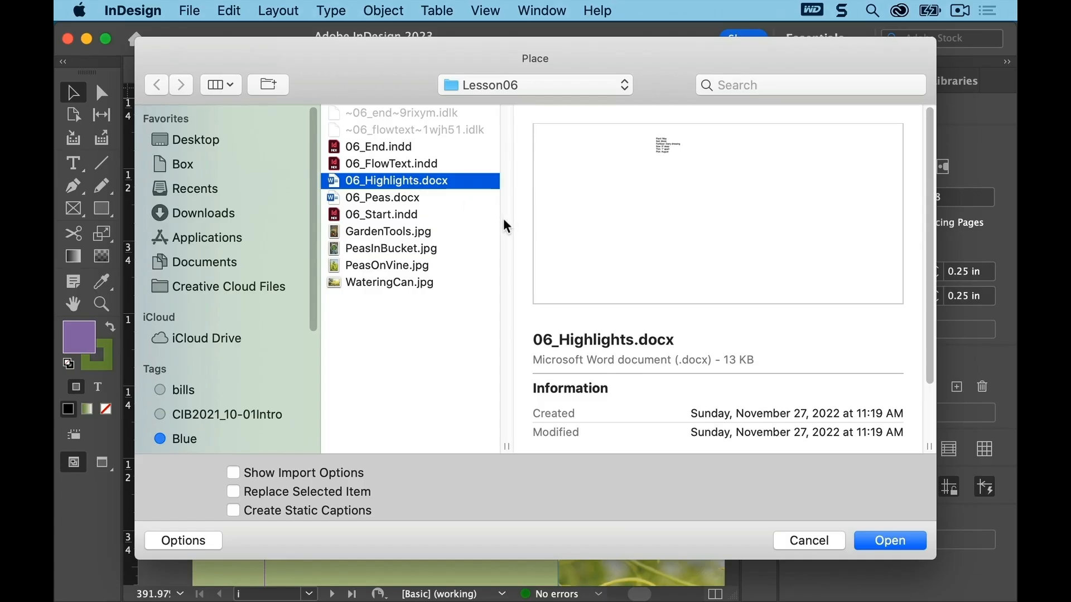
double_click(430, 179)
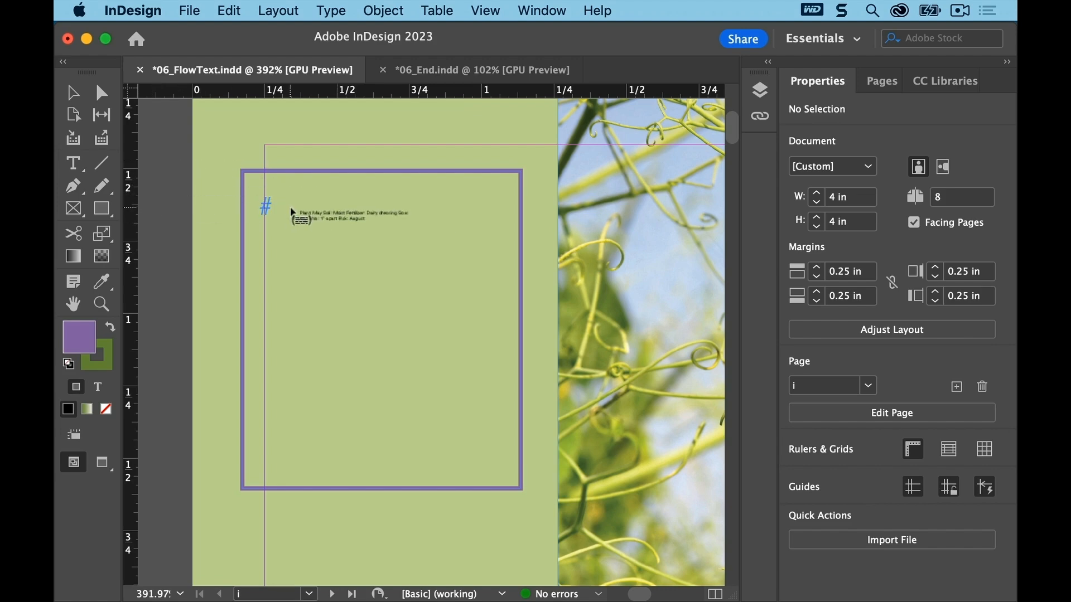
click(264, 194)
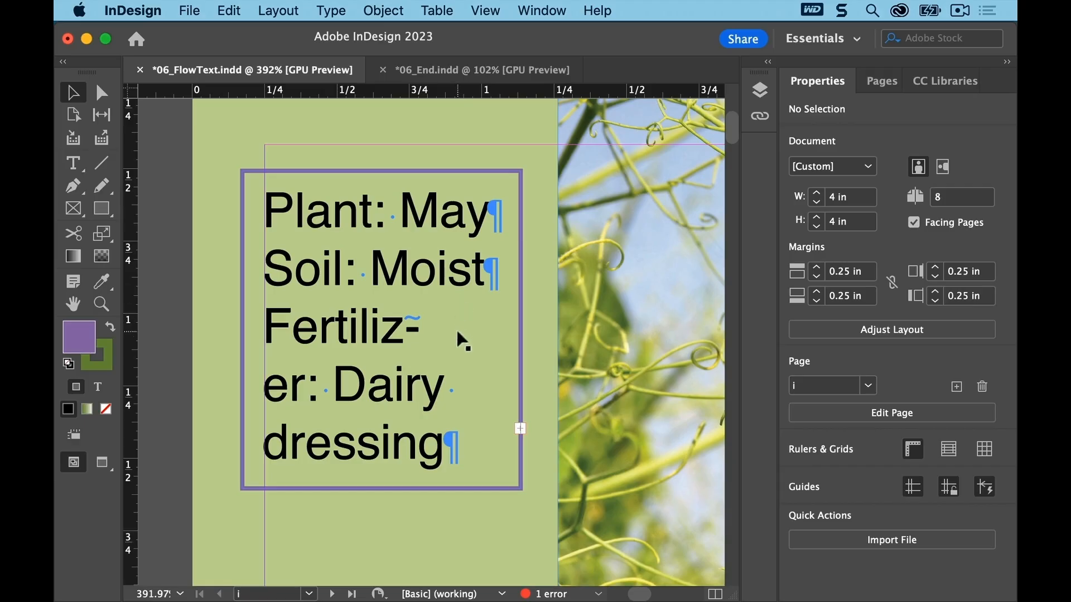
click(190, 10)
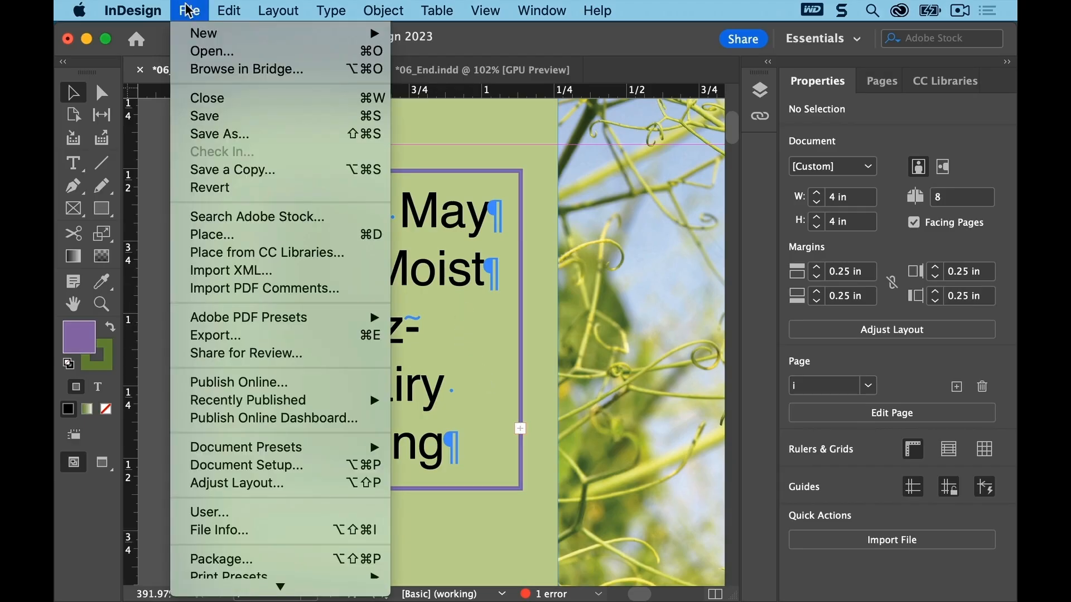
click(208, 116)
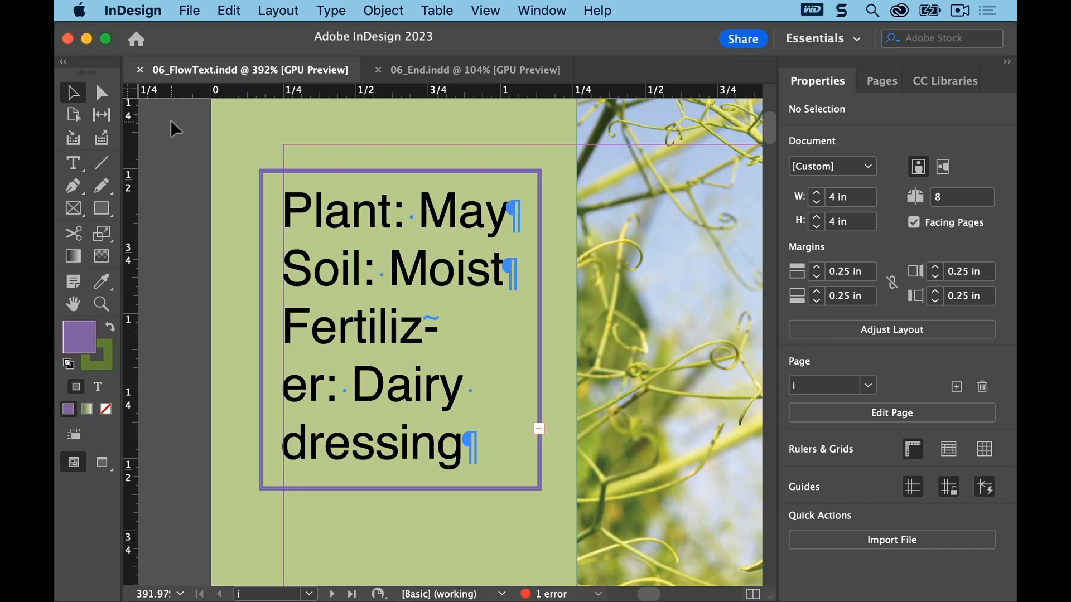
Step: Apply the Sidebar Text paragraph style from the Body Text group to all the sidebar text, then save
click(73, 163)
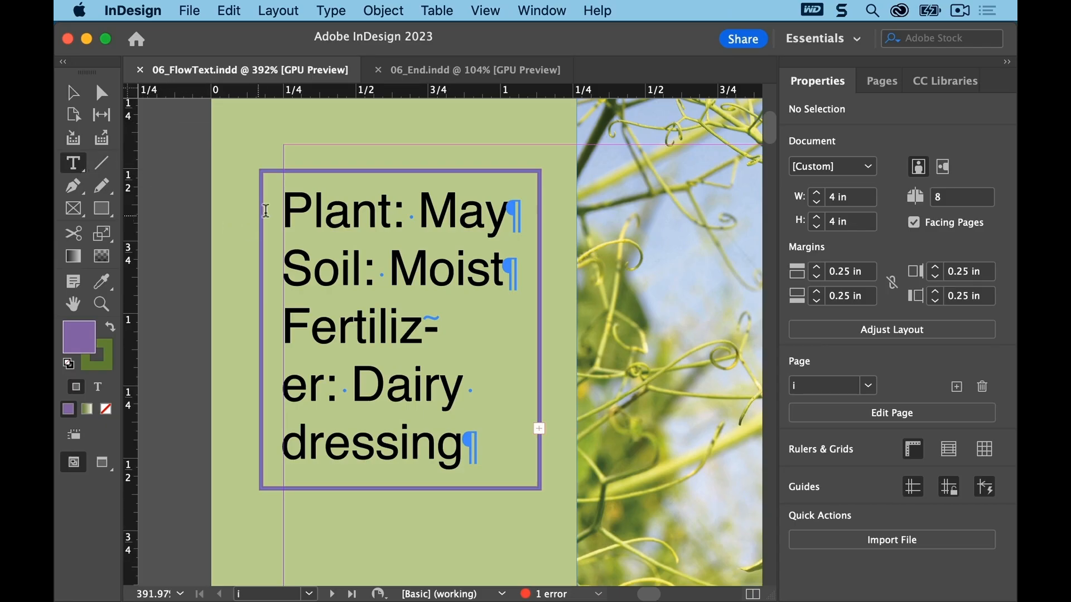
click(284, 209)
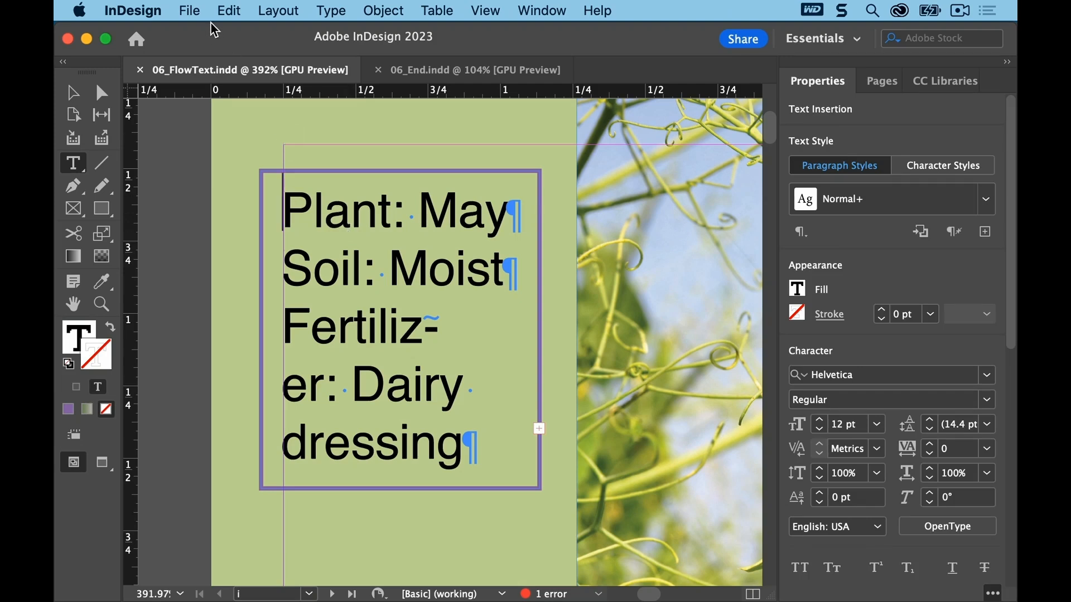
click(229, 11)
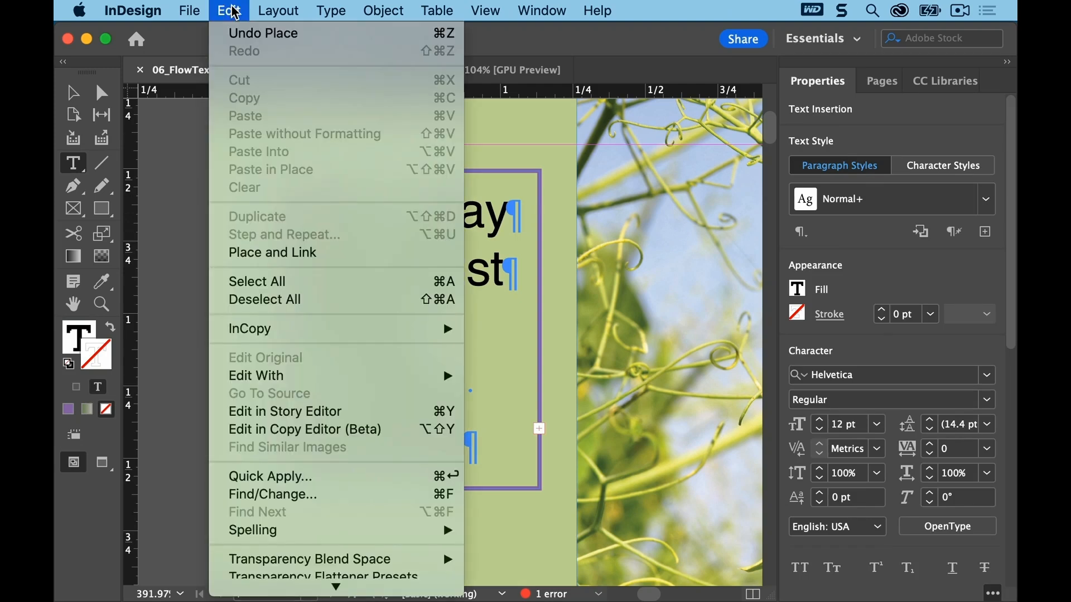
click(316, 289)
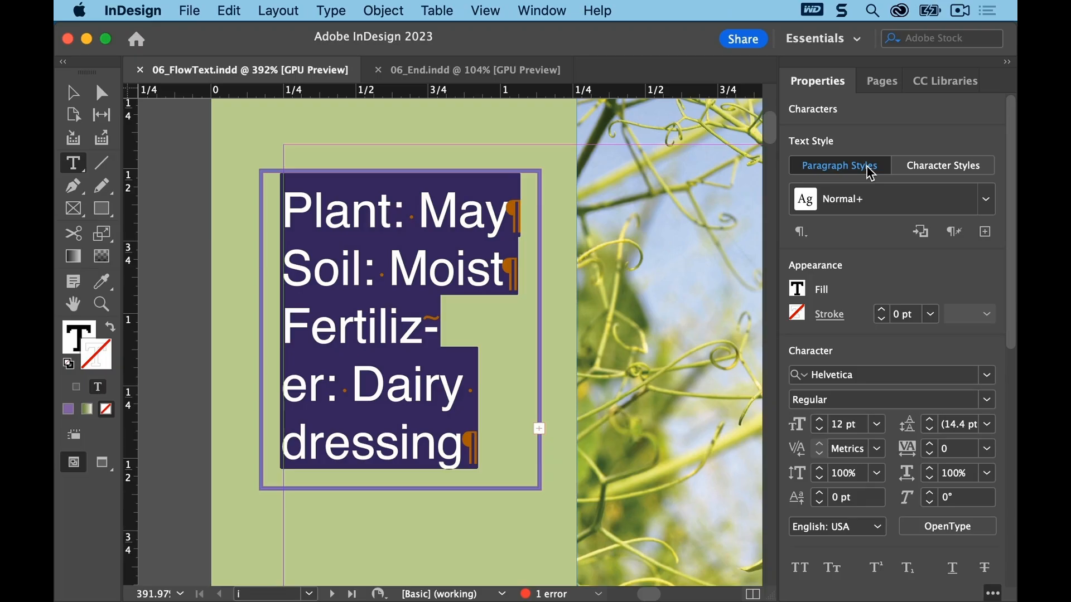
click(987, 202)
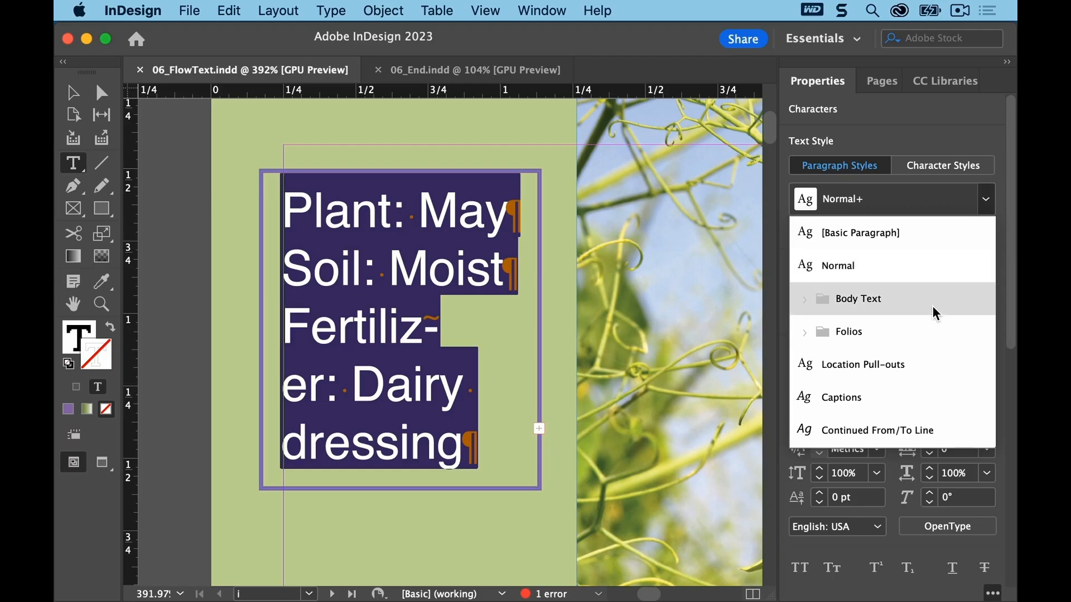
click(801, 300)
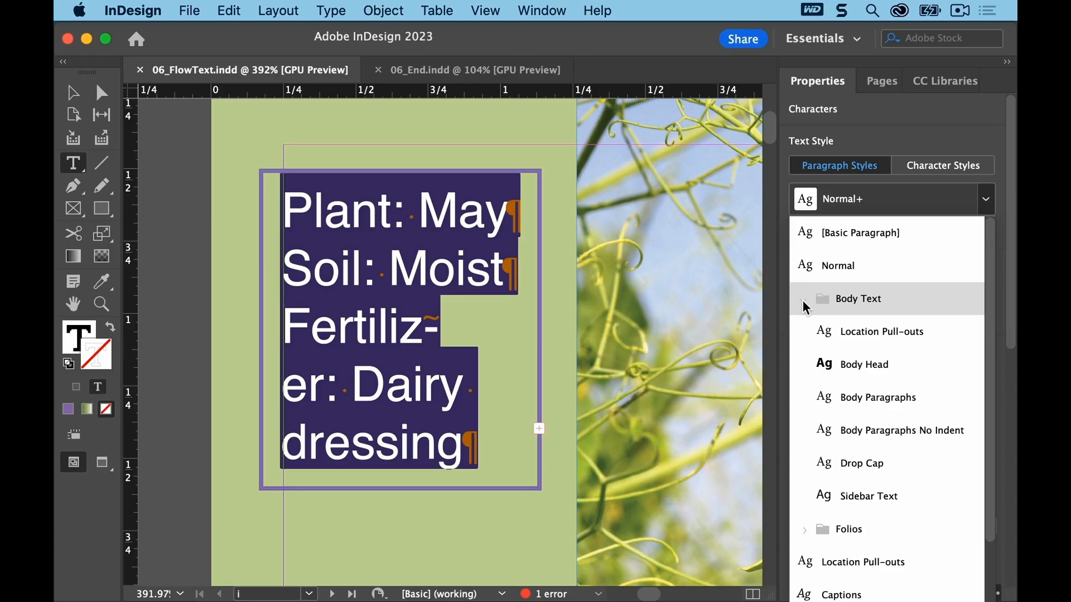
click(846, 495)
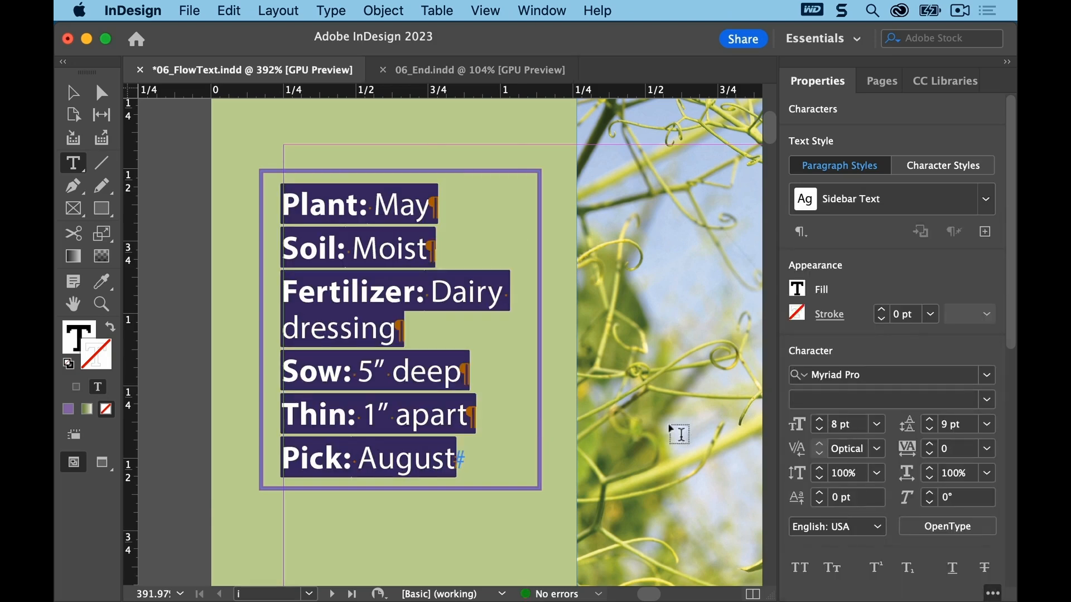
click(179, 183)
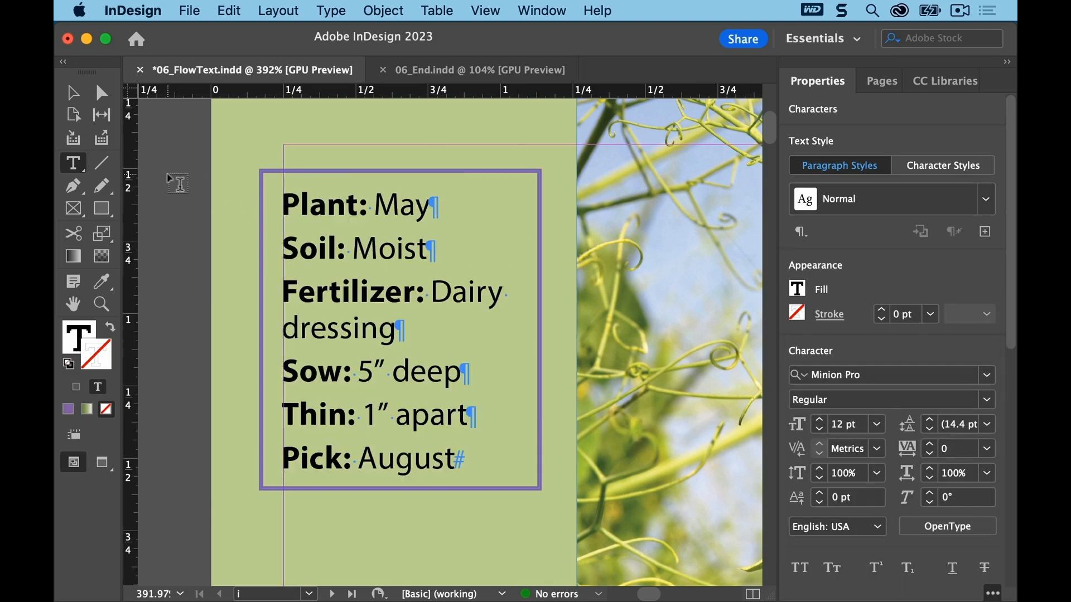
click(185, 9)
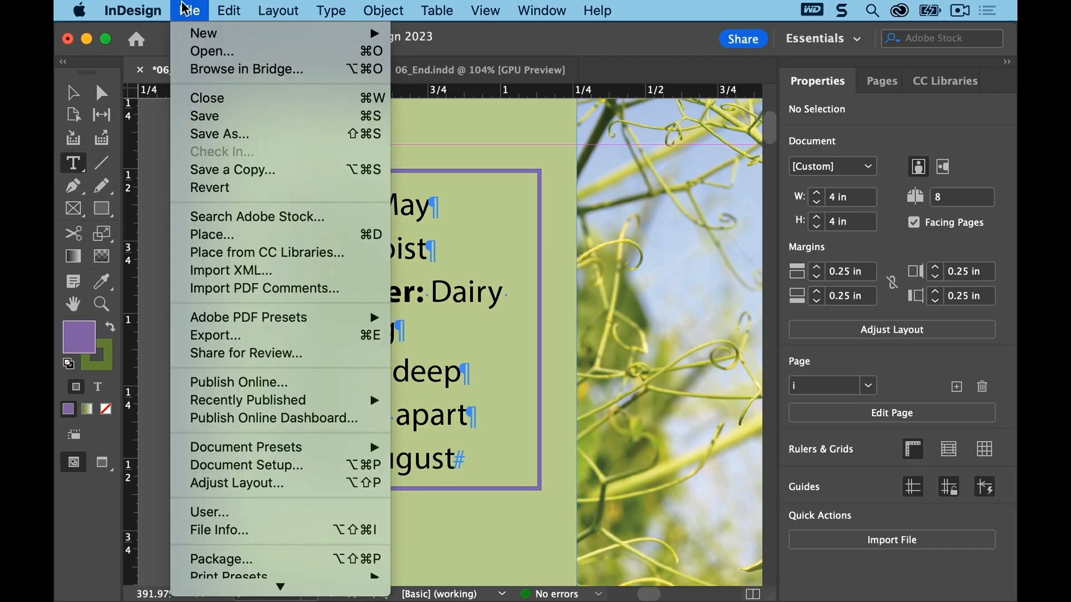
click(196, 116)
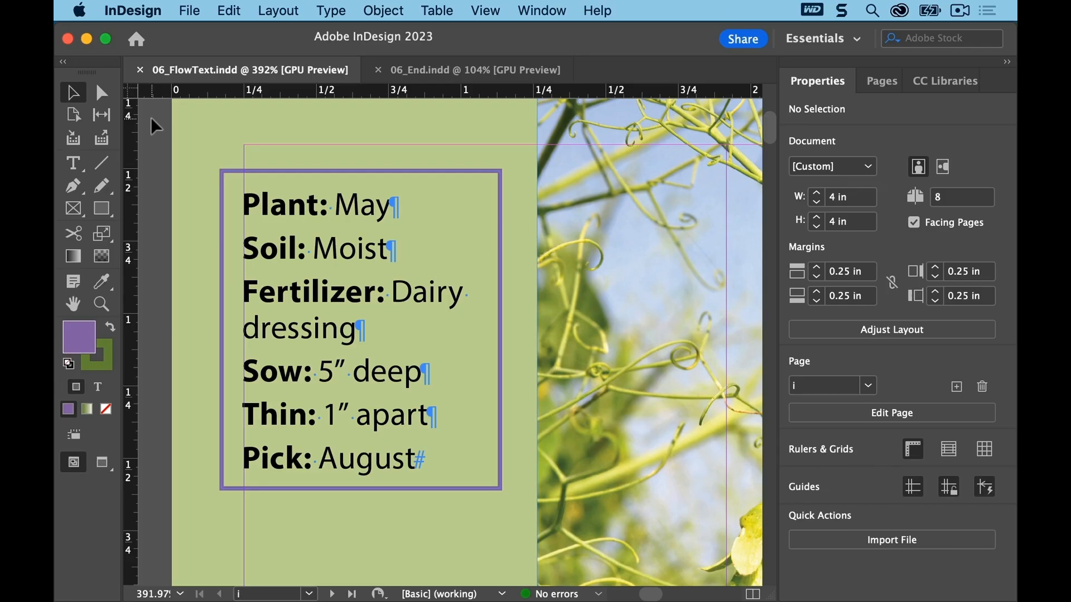
Step: Add the heading "PEAS, PLEASE" as a new first paragraph at the start of the sidebar text
click(75, 164)
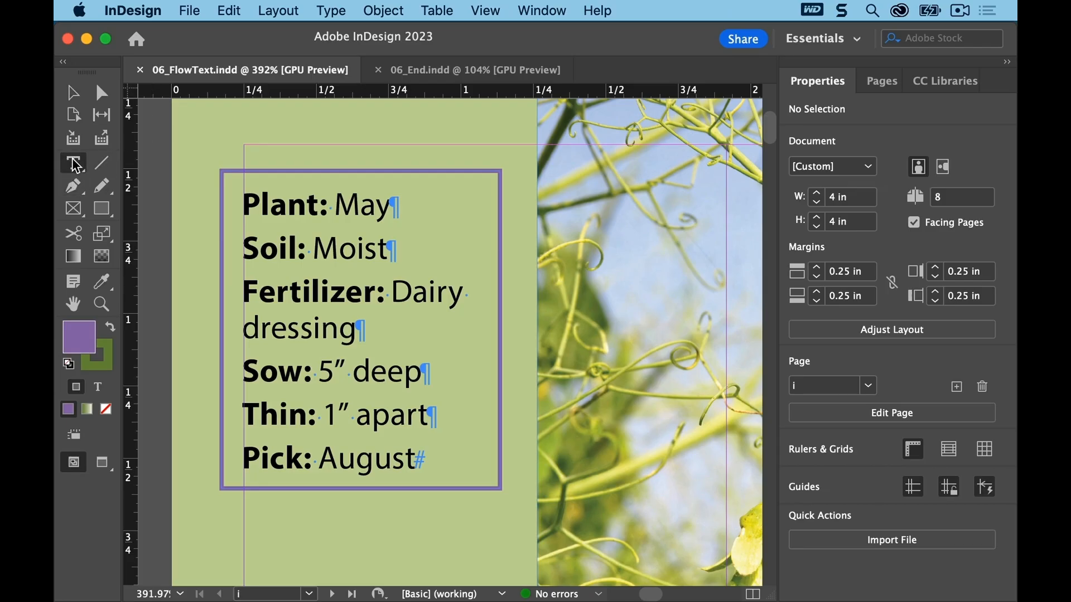
click(244, 201)
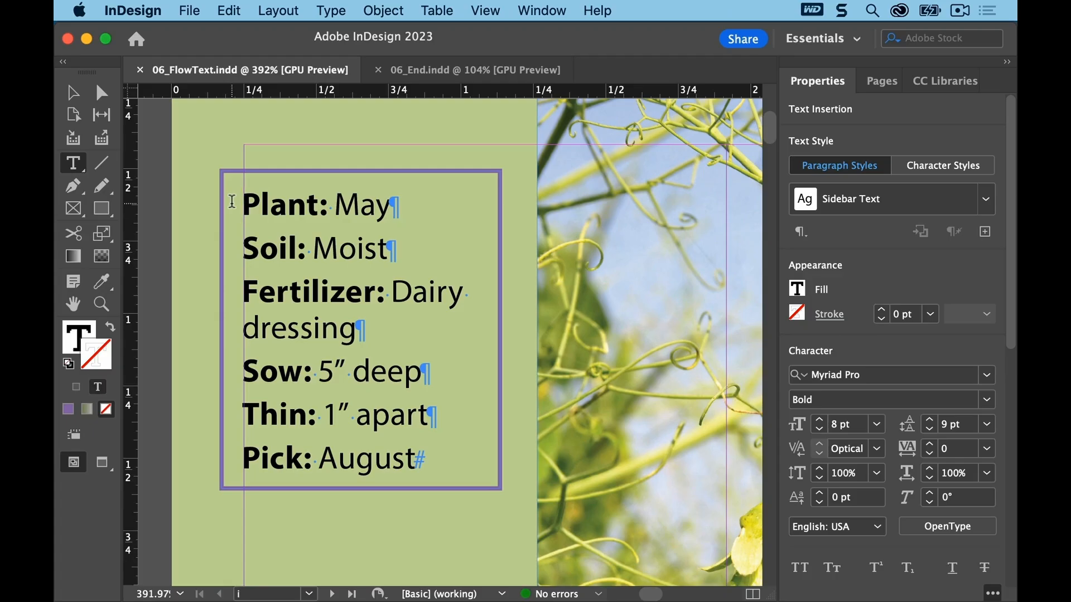
text(PEAS)
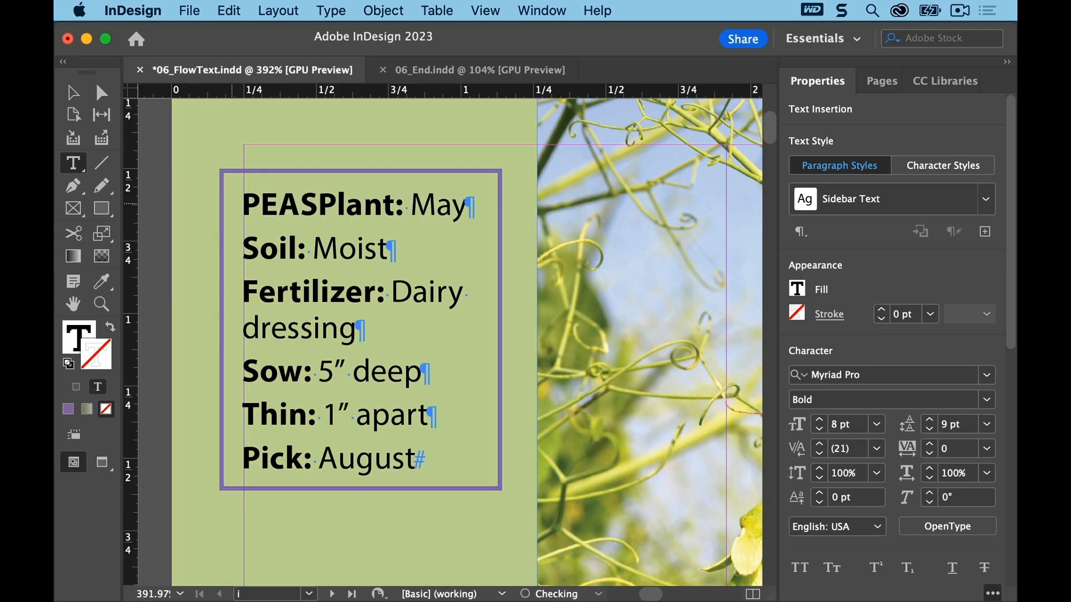
text(, PLEA)
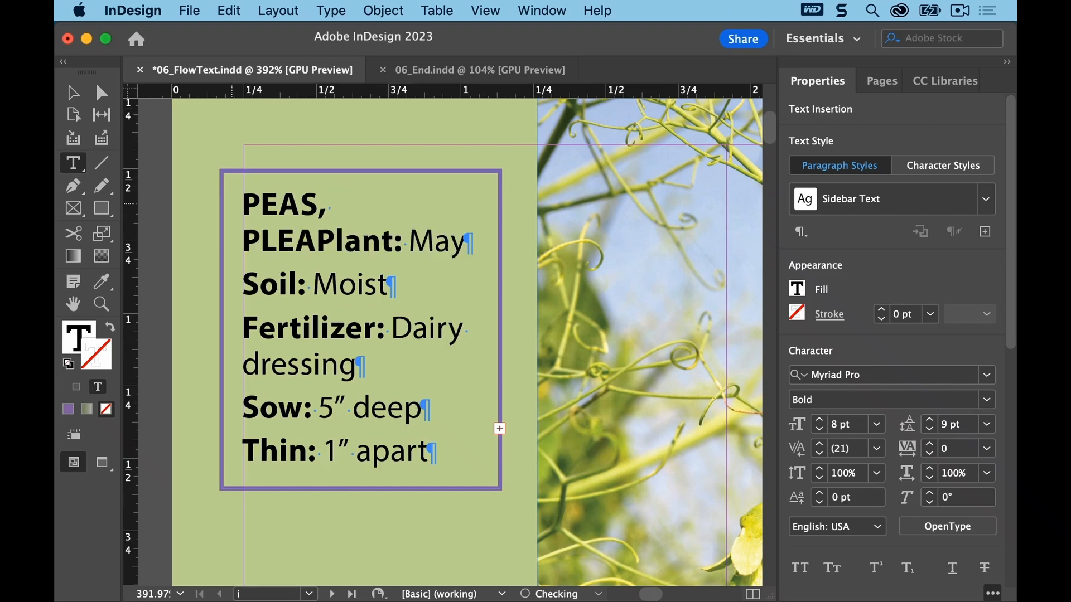
text(SE-)
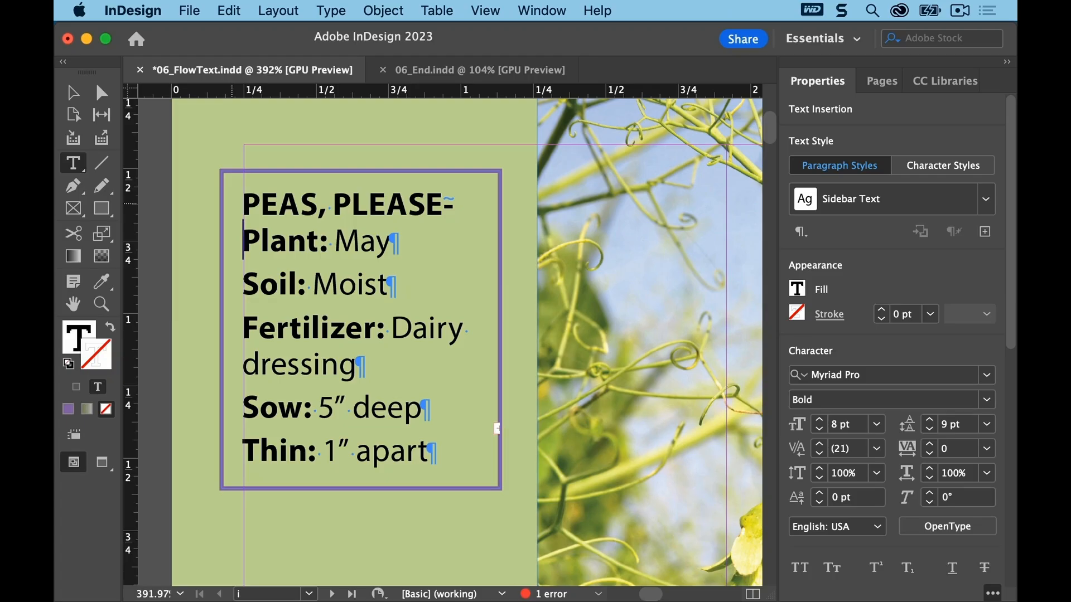
key(BackSpace)
key(Return)
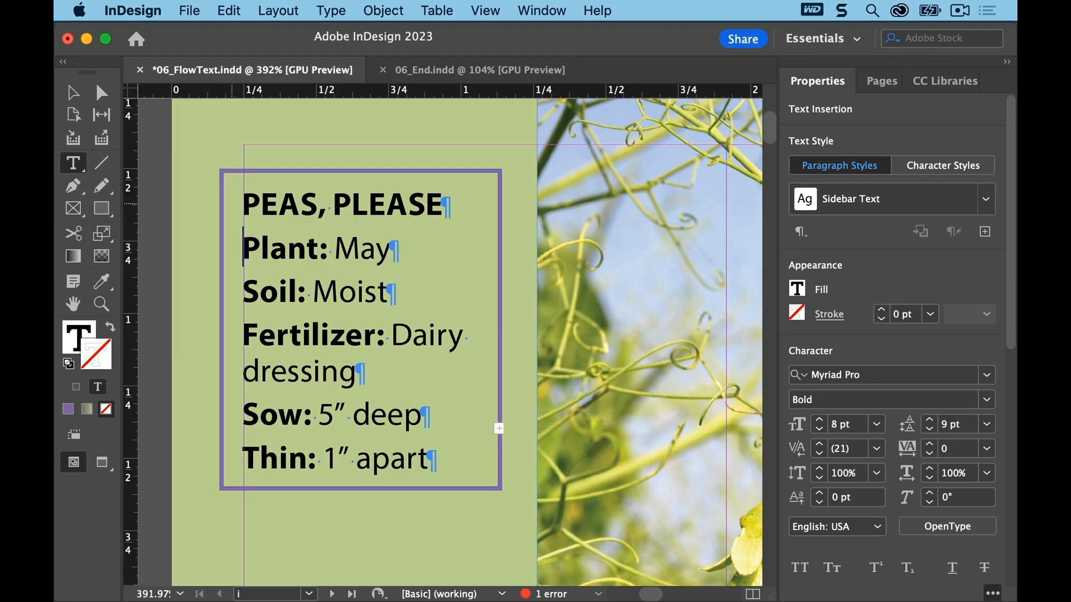
Step: Set the sidebar text frame's Auto-Sizing to Height Only, anchored at the top centre, and deselect it
click(499, 429)
click(385, 11)
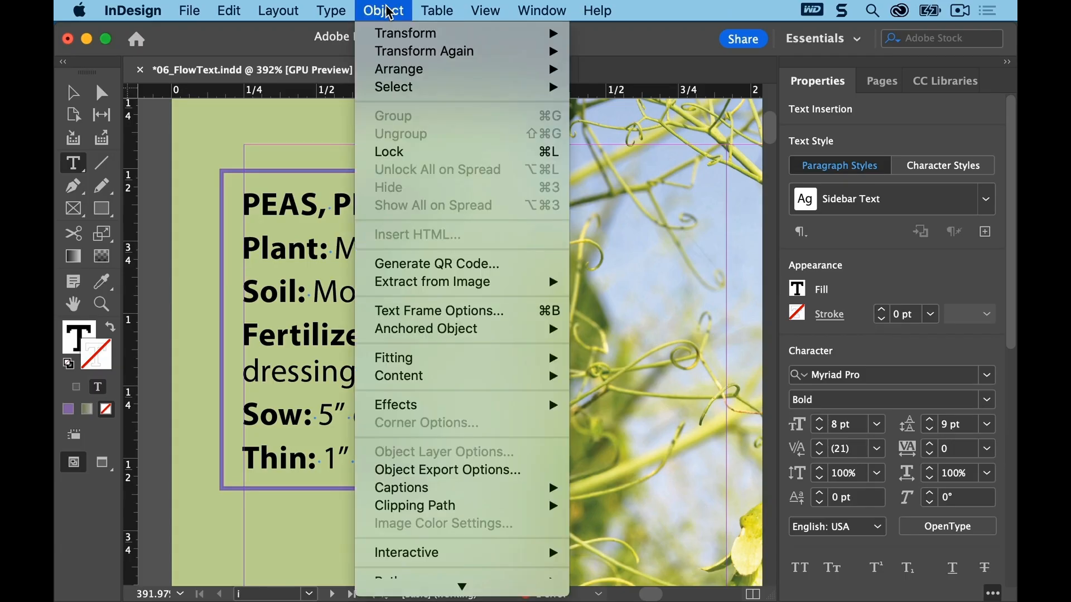
click(478, 311)
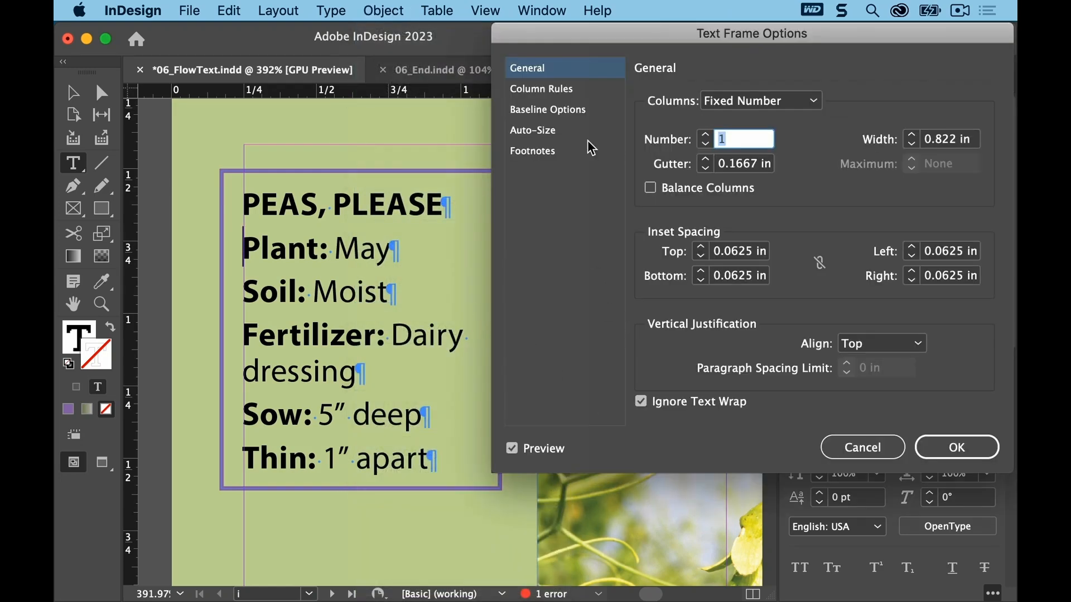
click(537, 134)
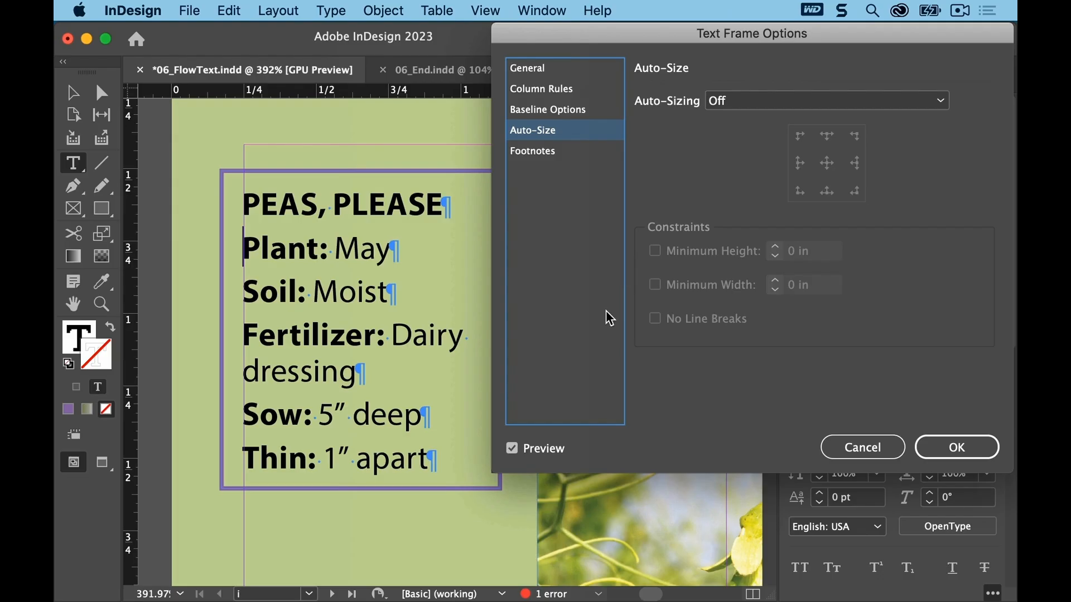
click(512, 448)
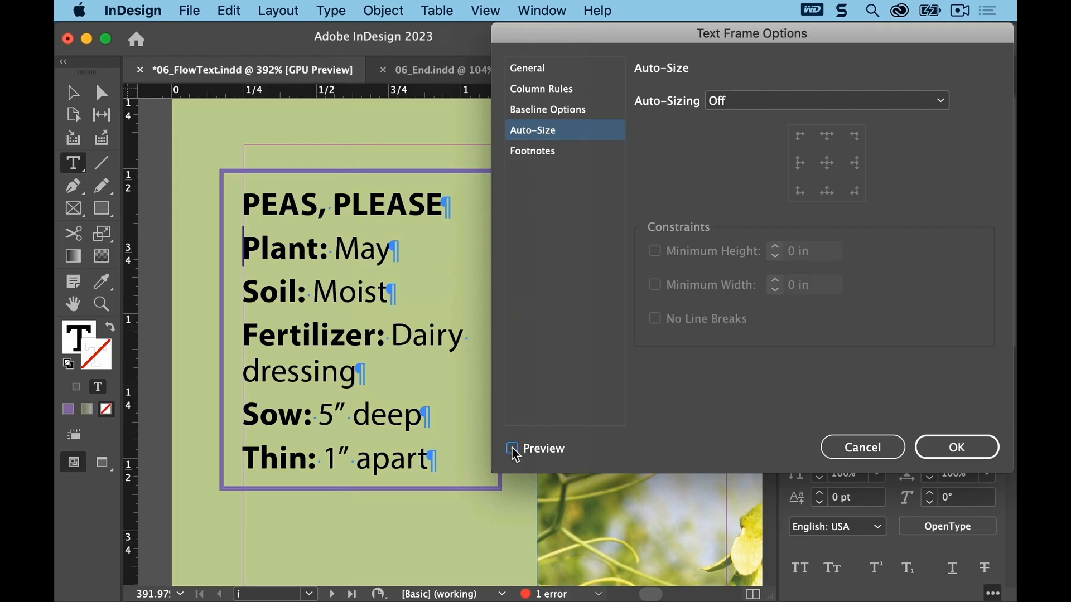
click(513, 449)
click(838, 99)
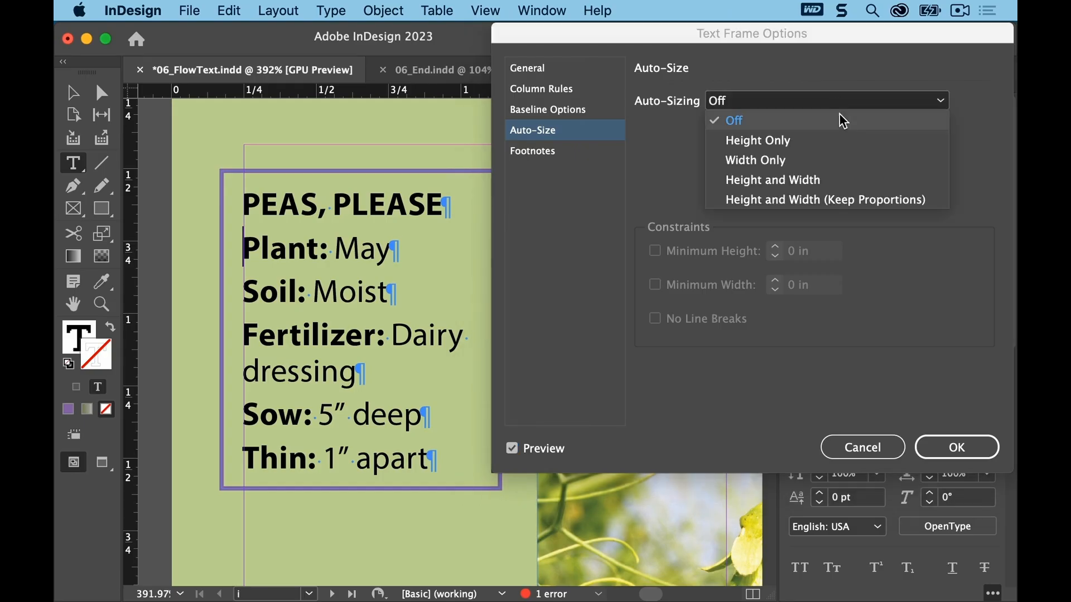
click(874, 146)
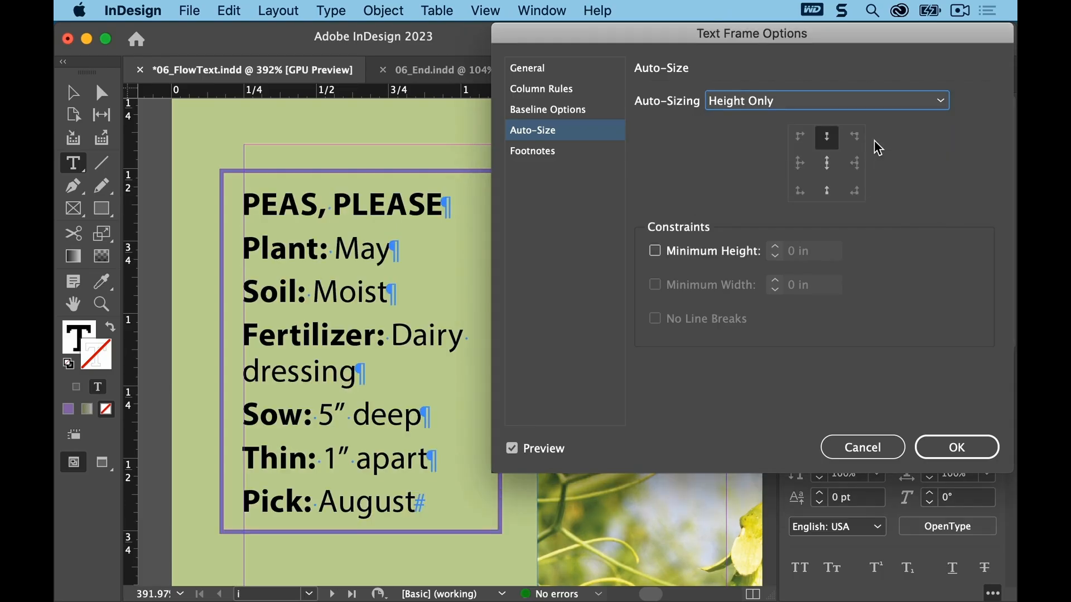
click(830, 144)
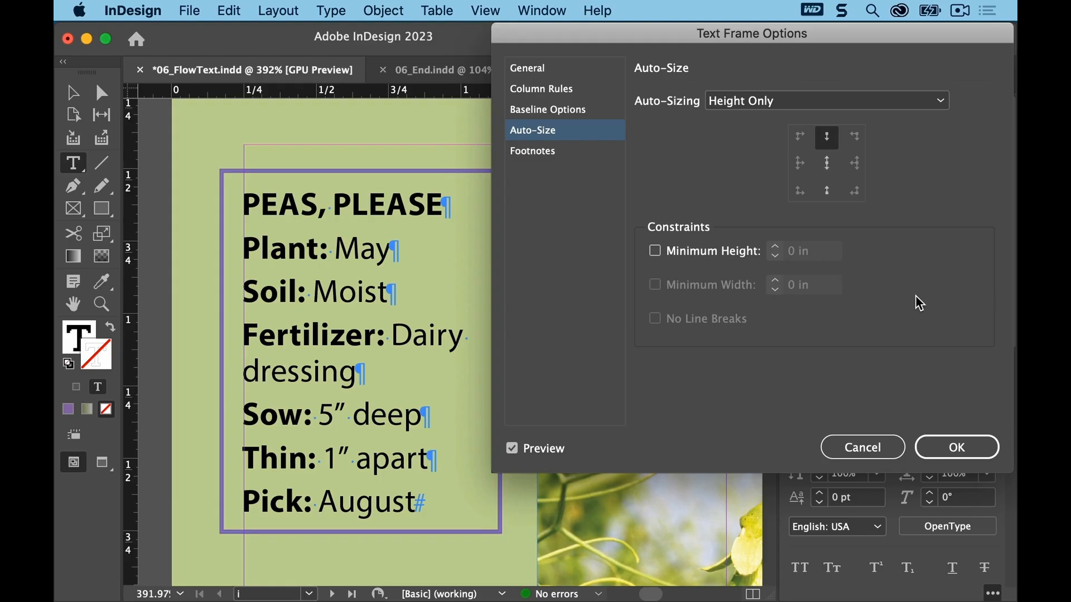
click(951, 446)
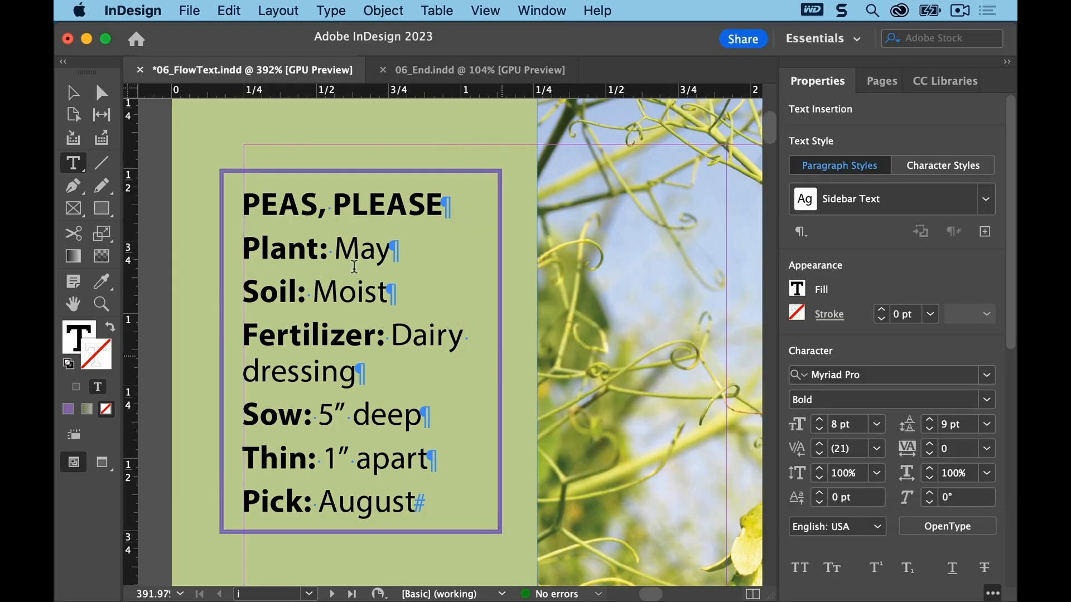
click(159, 165)
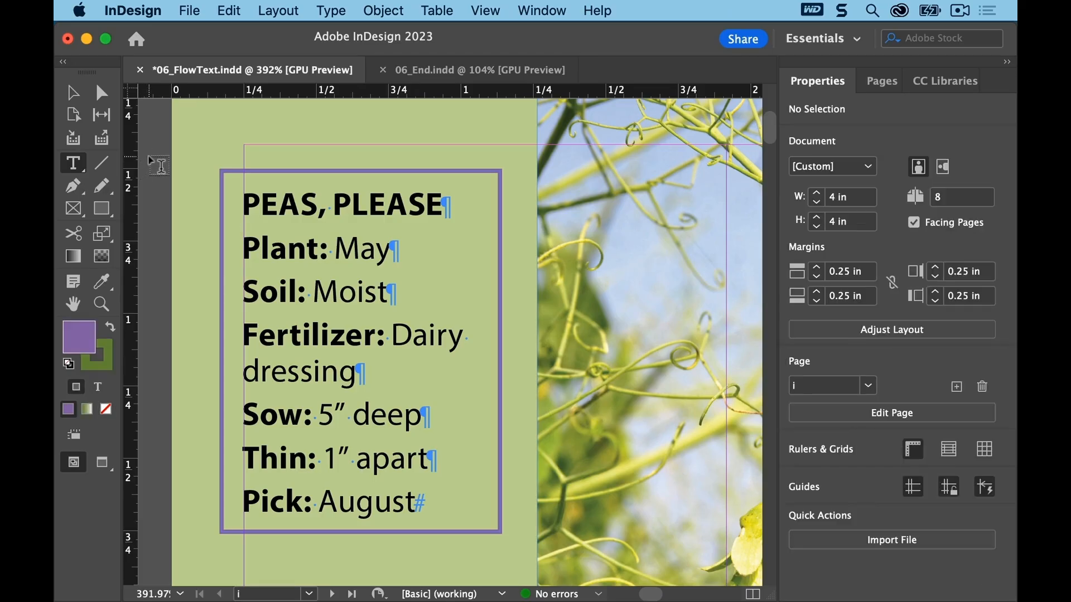
Step: Check the layout in Preview screen mode, return to Normal screen mode, and save the document
click(486, 11)
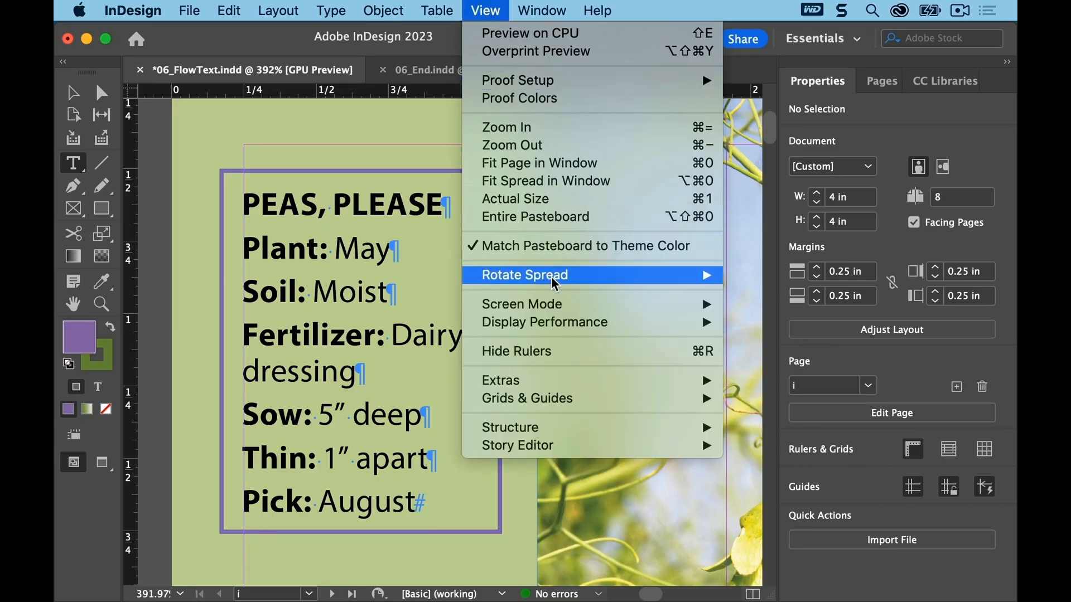
mouse_move(555, 304)
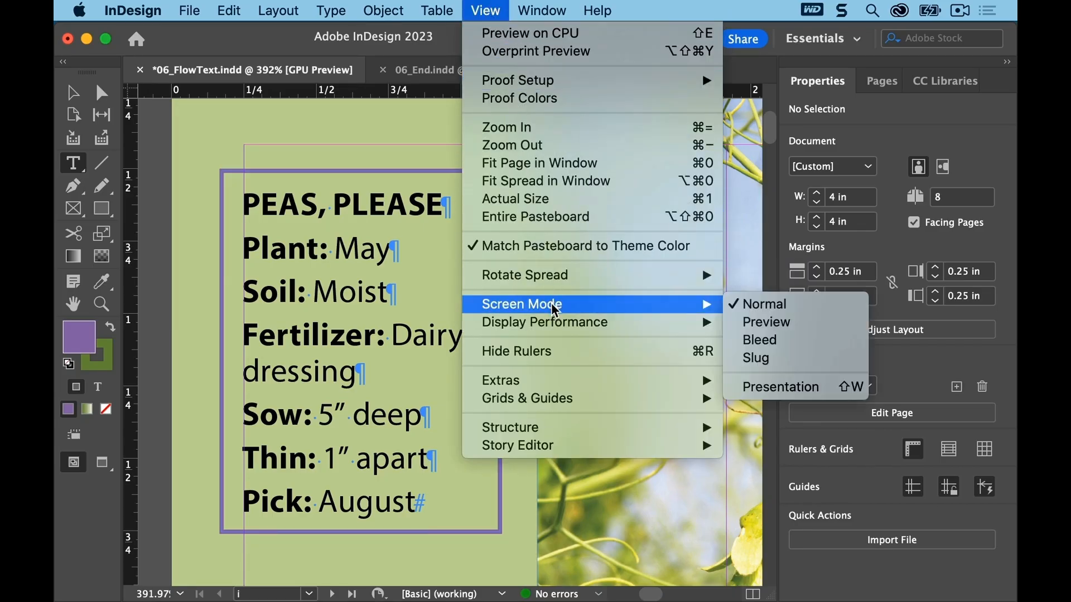
click(840, 330)
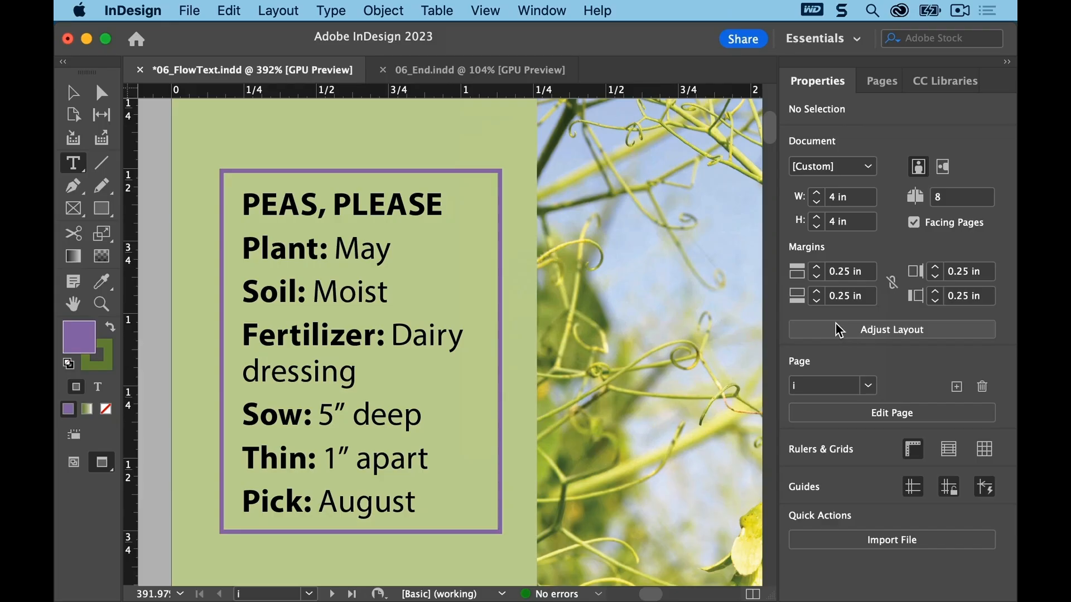
click(485, 11)
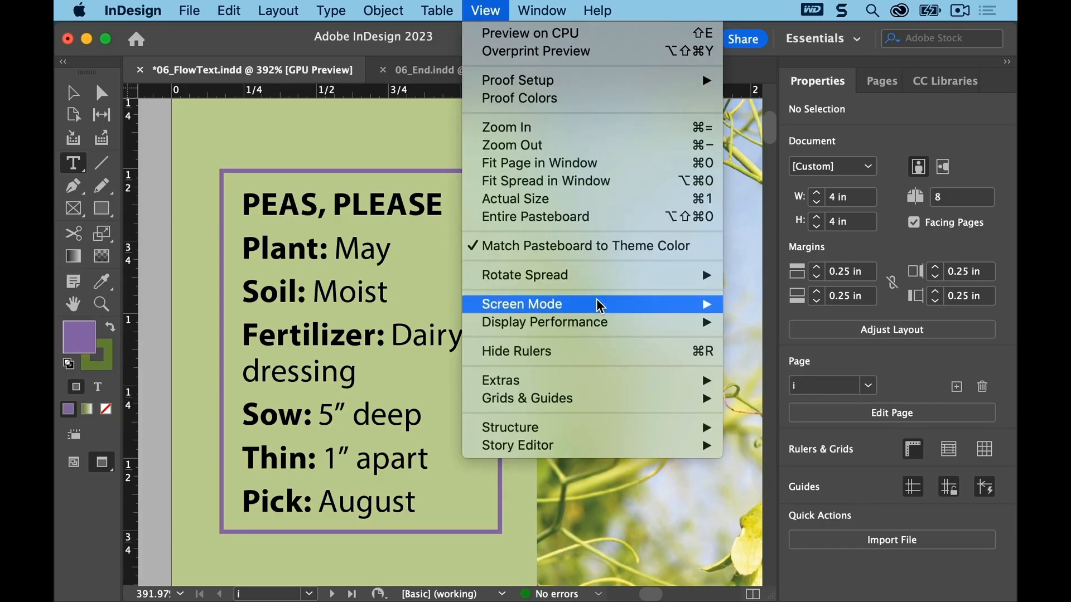
mouse_move(600, 306)
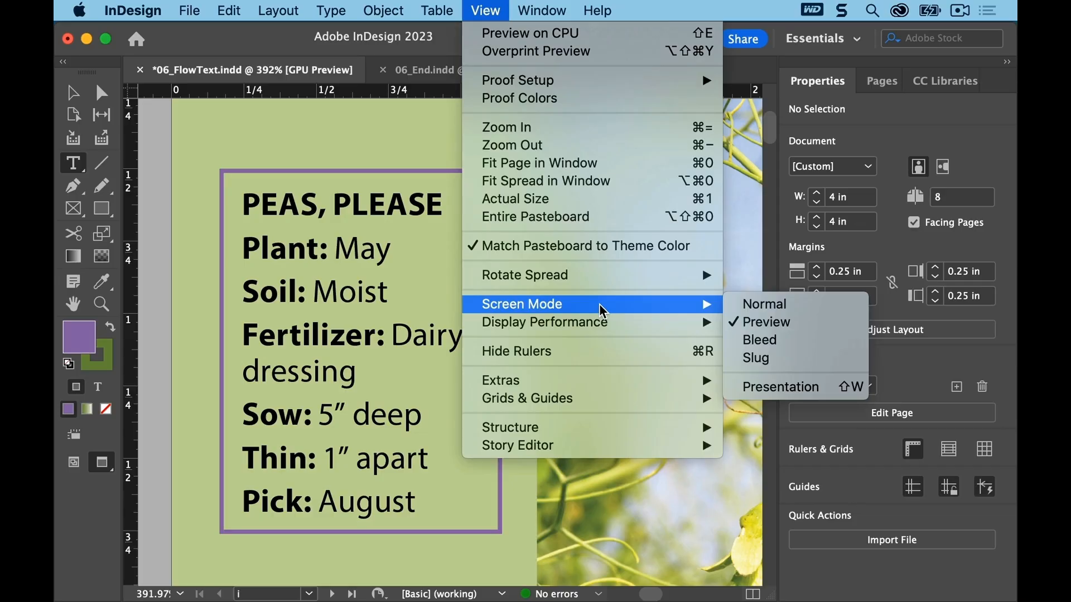
click(813, 310)
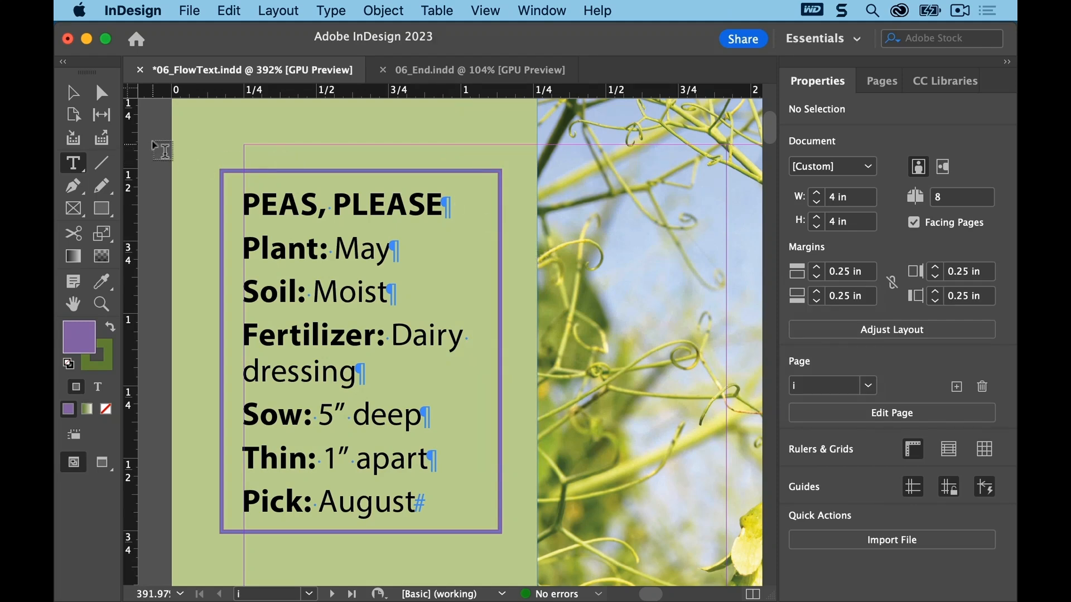
click(189, 10)
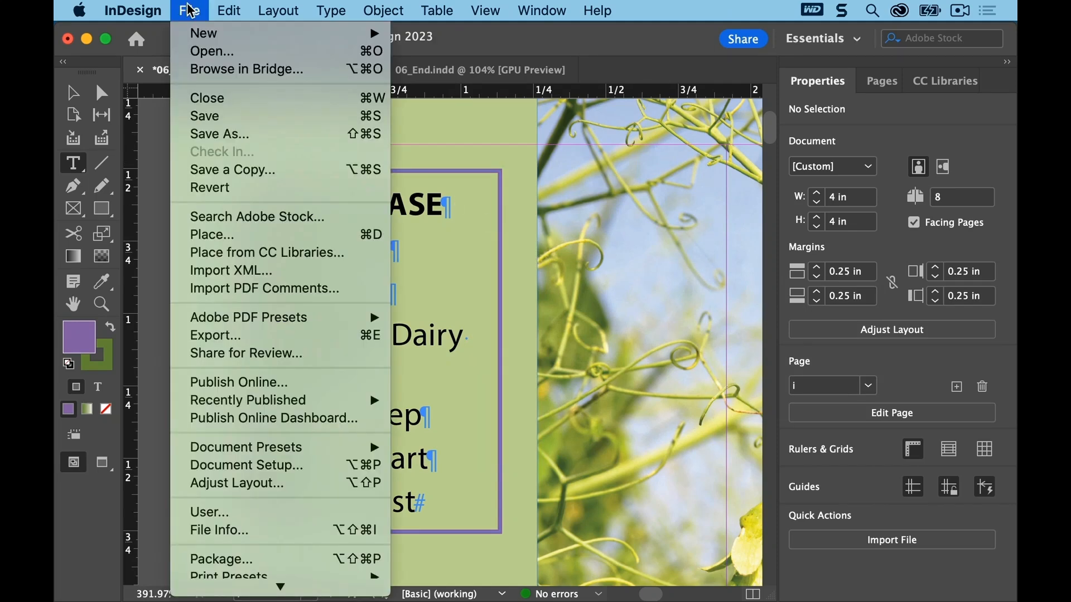
click(191, 116)
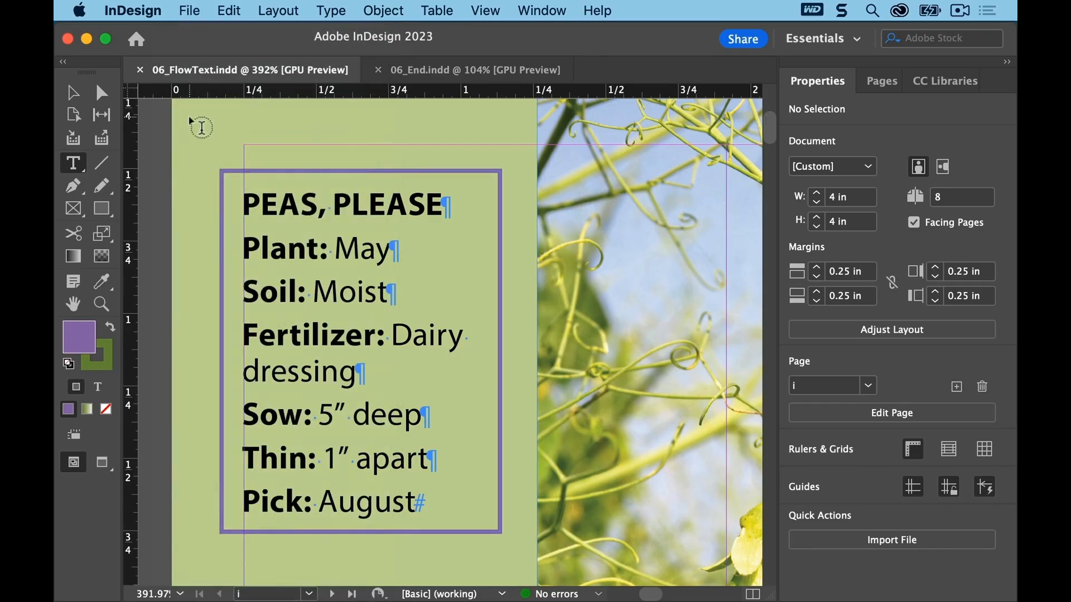
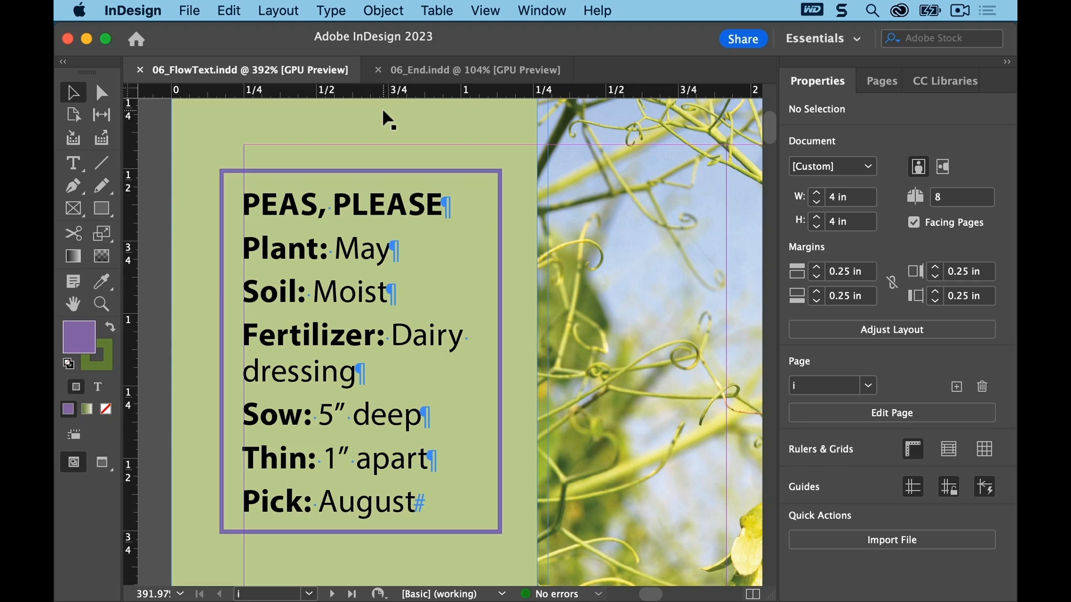
Step: Place 06_Peas.docx into the empty left-column text frame on page 1, with Replace Selected Item turned on
click(485, 10)
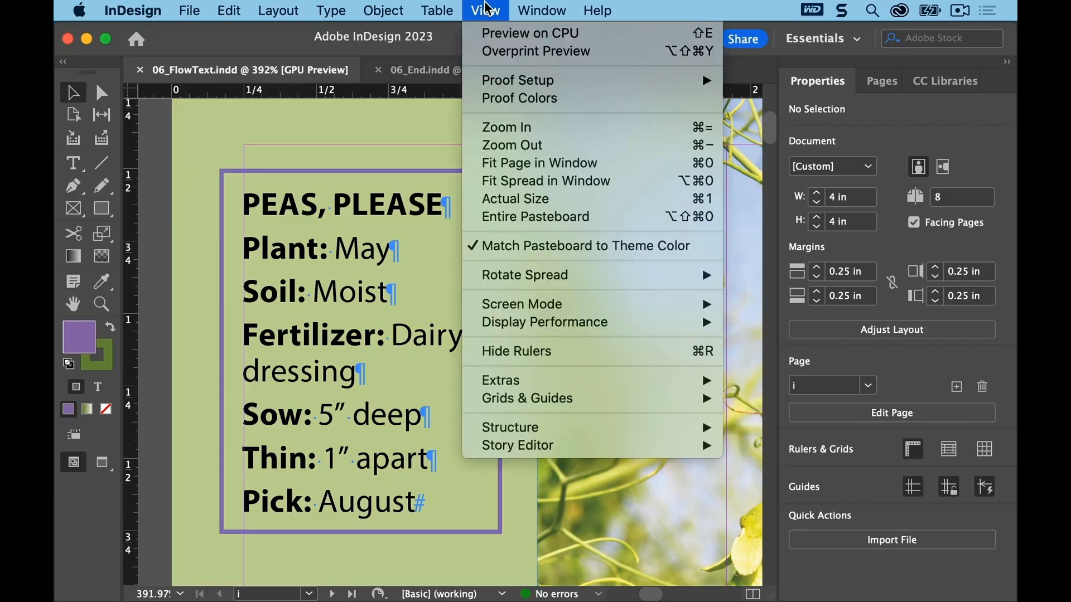
click(574, 186)
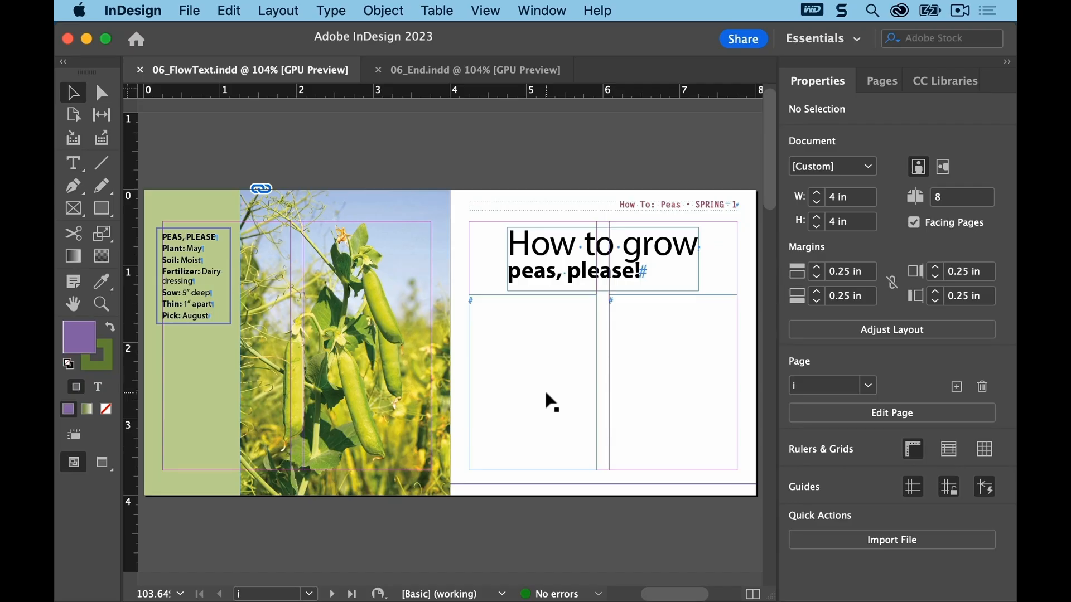
click(101, 304)
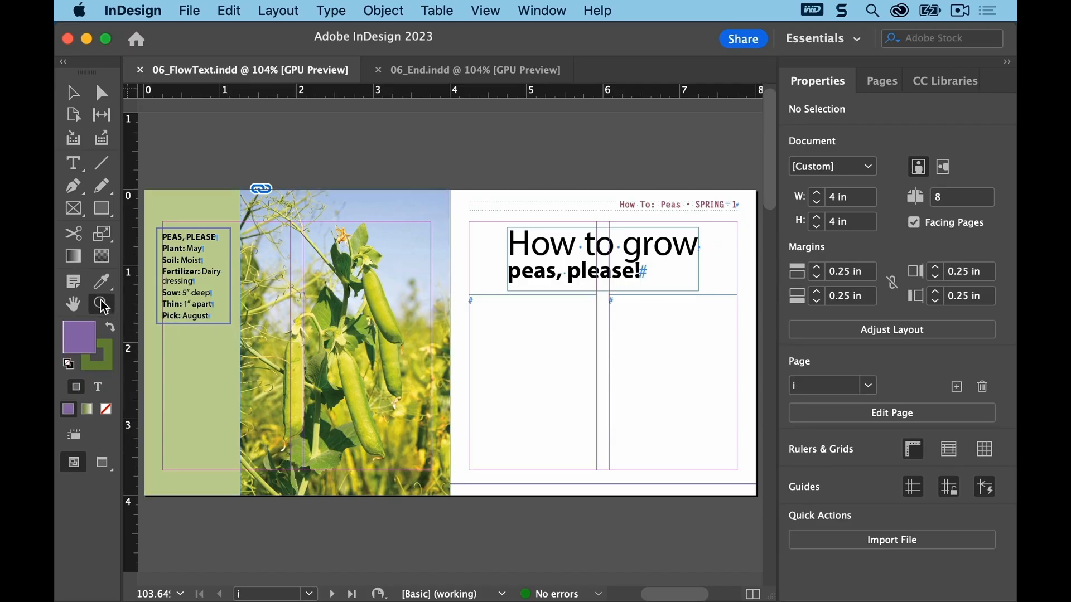
drag(456, 286, 755, 483)
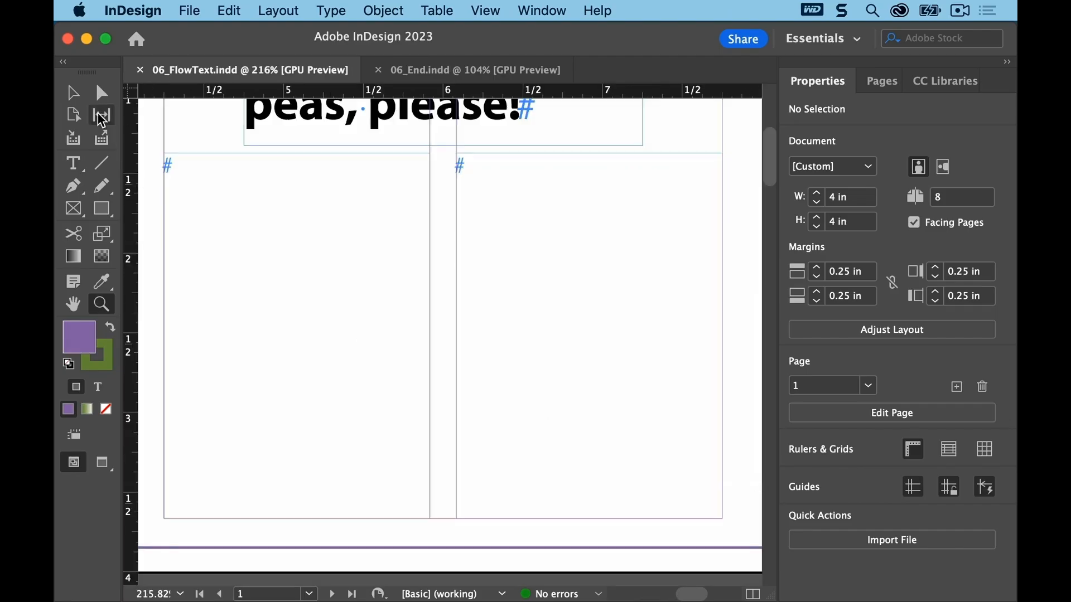
click(78, 95)
click(74, 163)
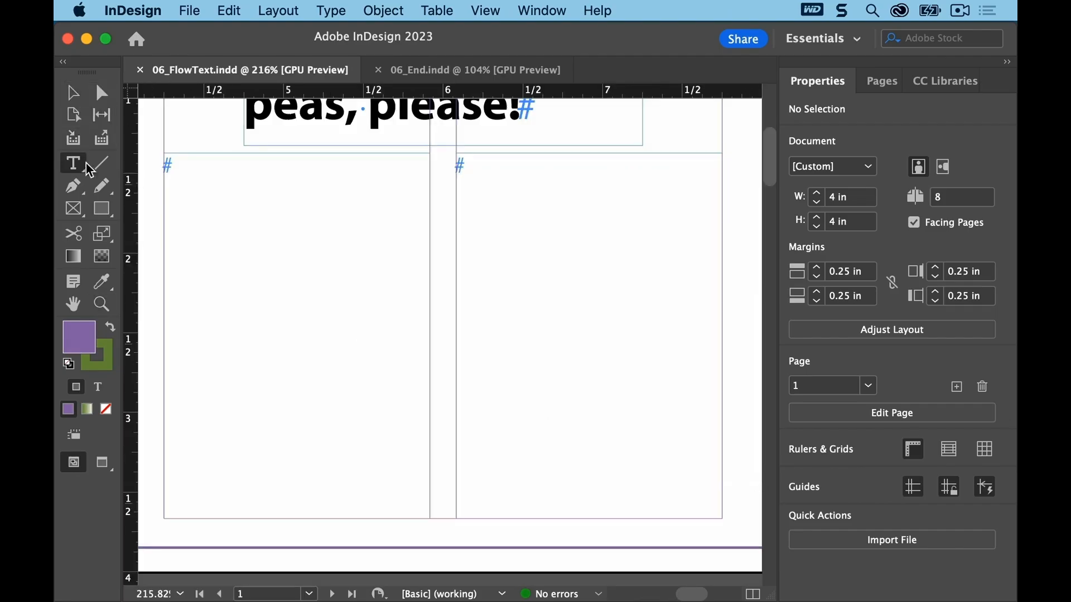
click(180, 170)
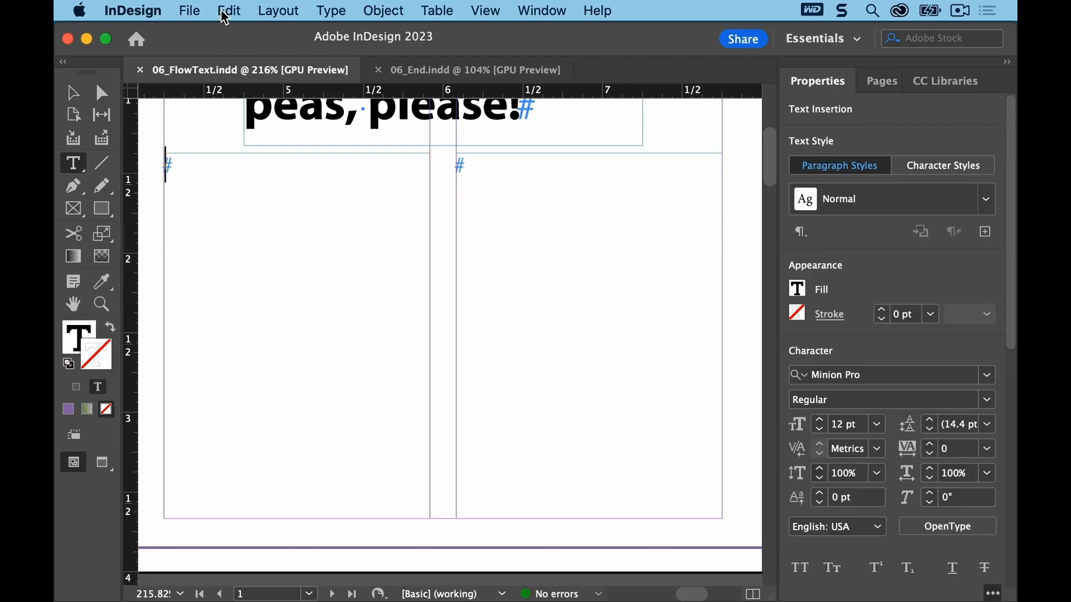
click(188, 10)
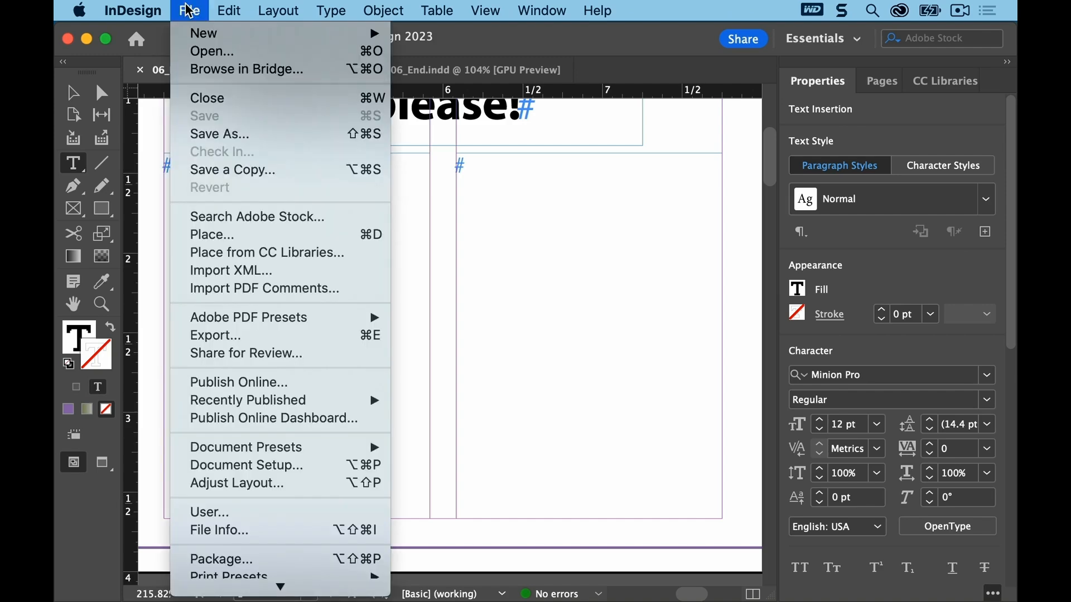
click(234, 234)
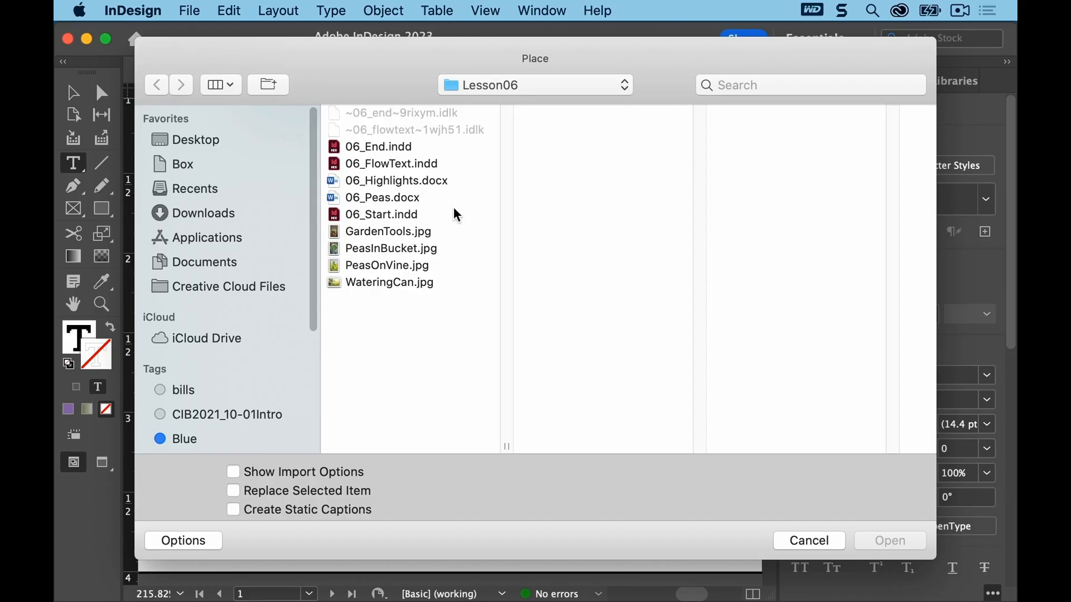
click(381, 198)
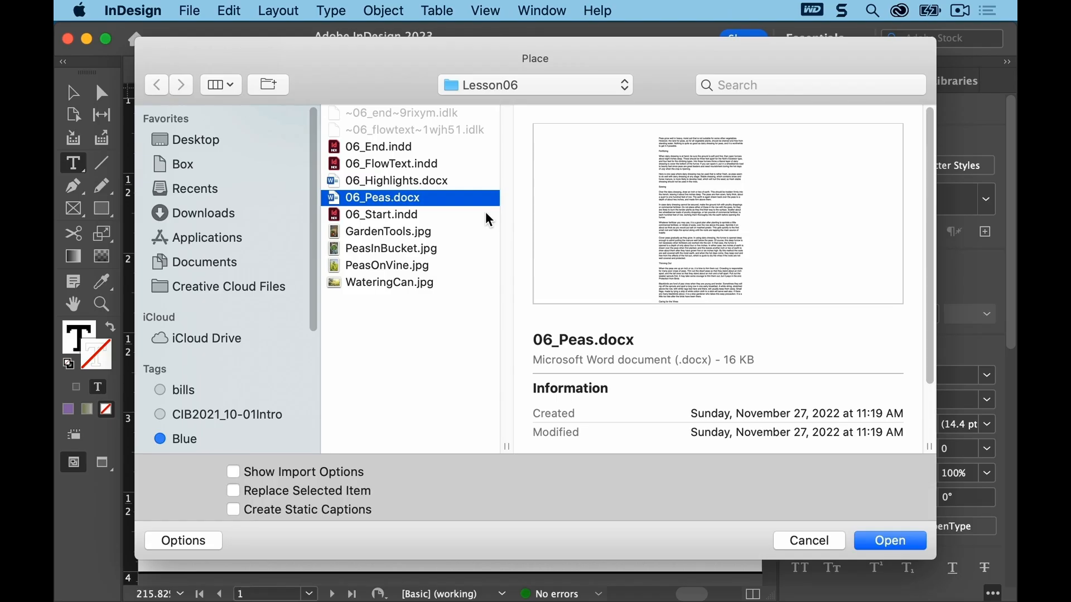
click(233, 492)
click(202, 542)
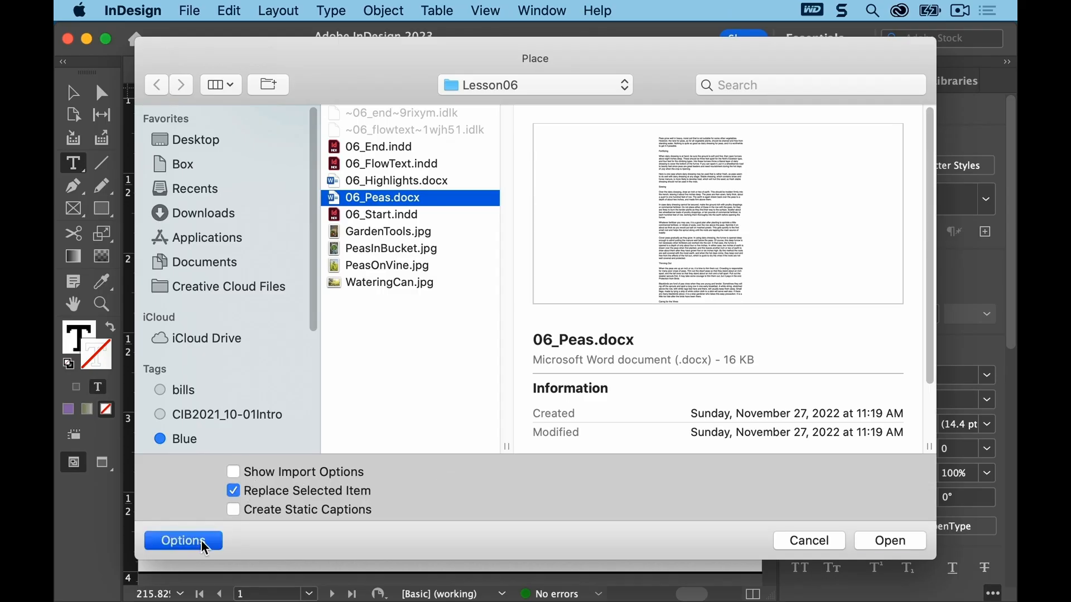
click(202, 542)
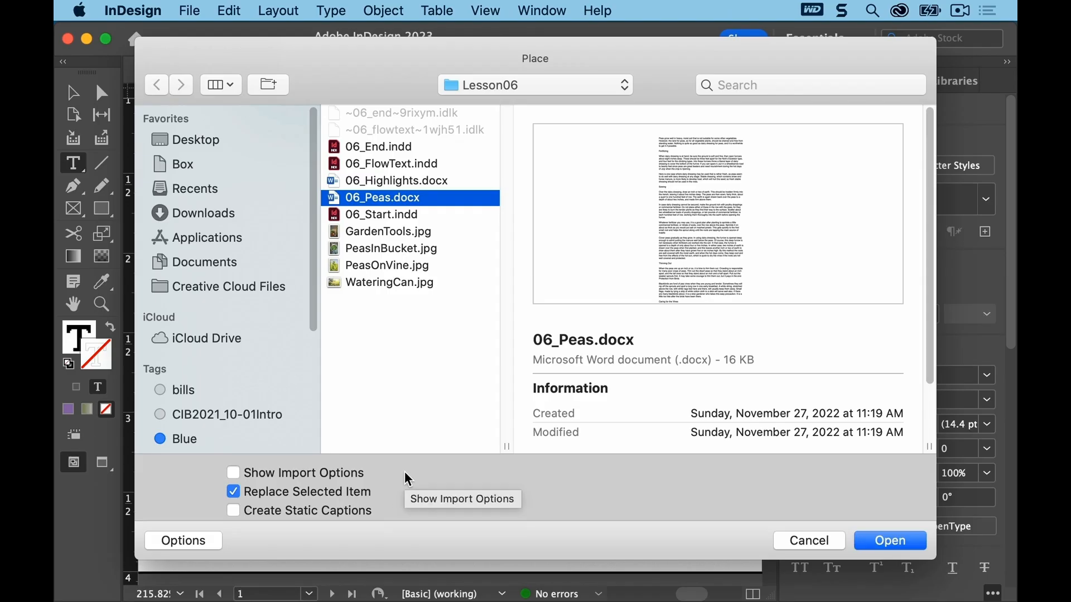
click(874, 538)
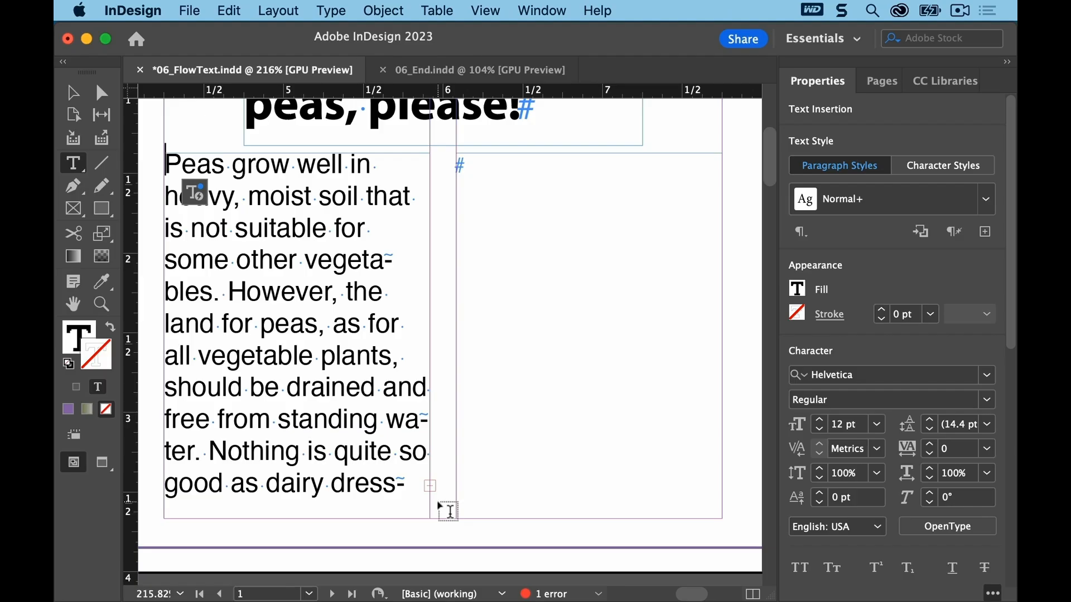
Step: Thread the overflow text from the first column into the empty second-column frame on page 1 and save the document
click(77, 98)
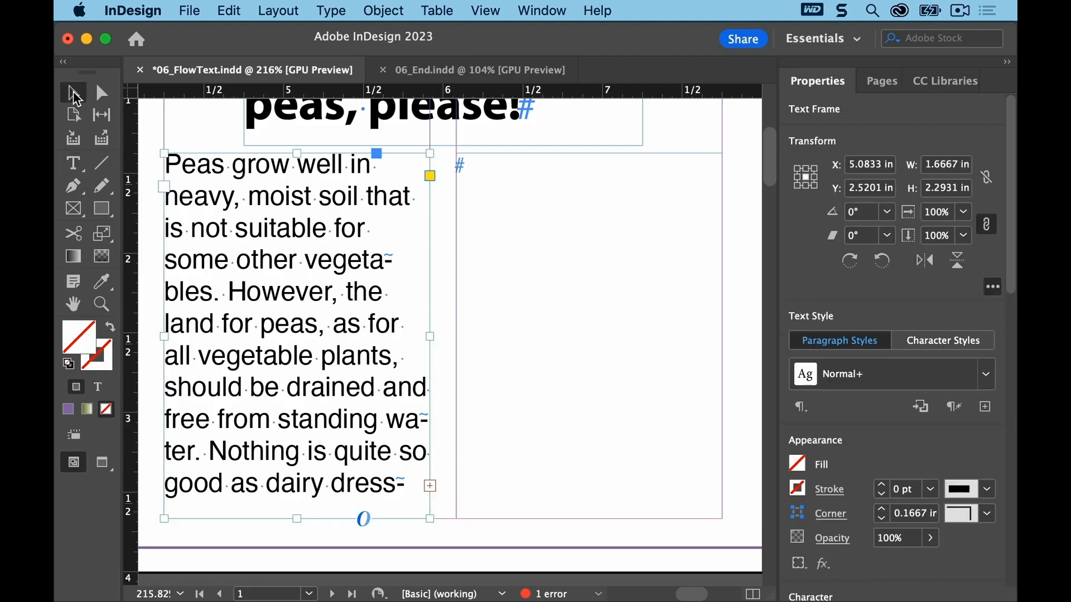
click(430, 485)
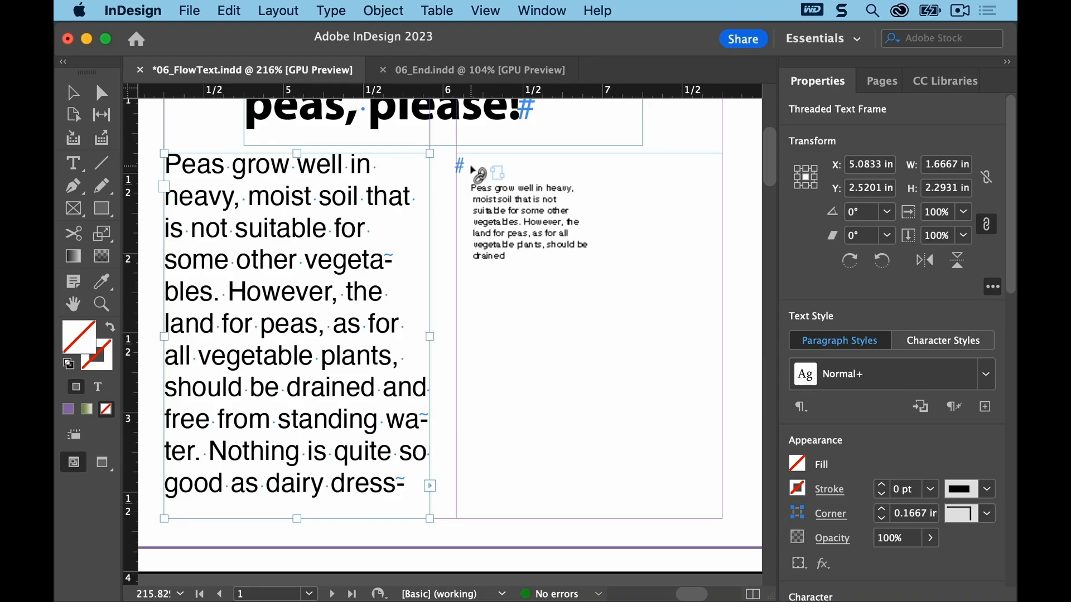
click(468, 166)
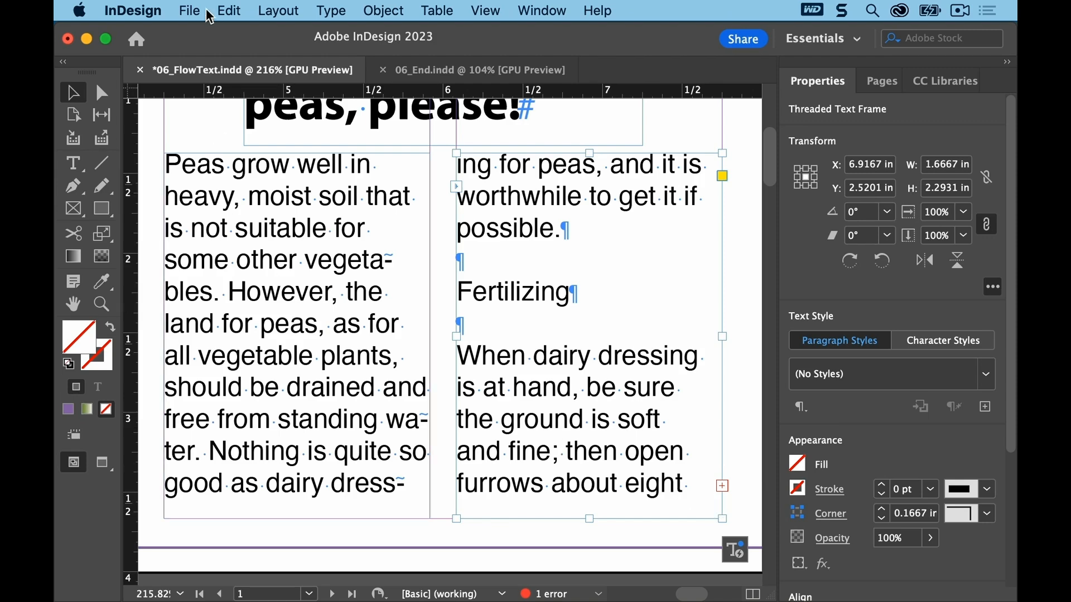
click(189, 9)
click(203, 115)
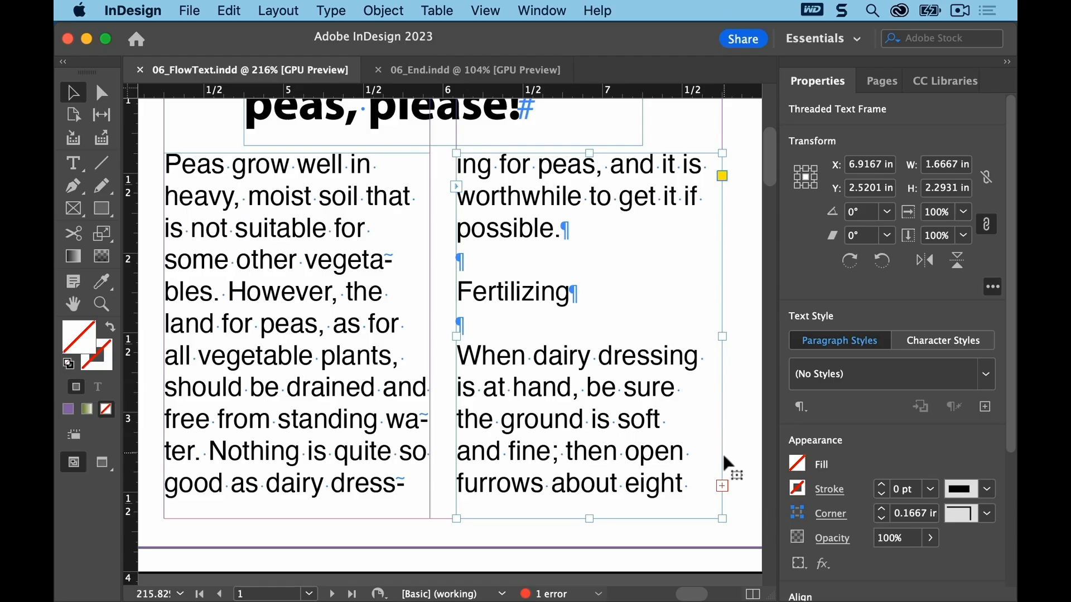
Step: Flow the remaining overflow text into the two column frames on page 2, then save the document
click(722, 485)
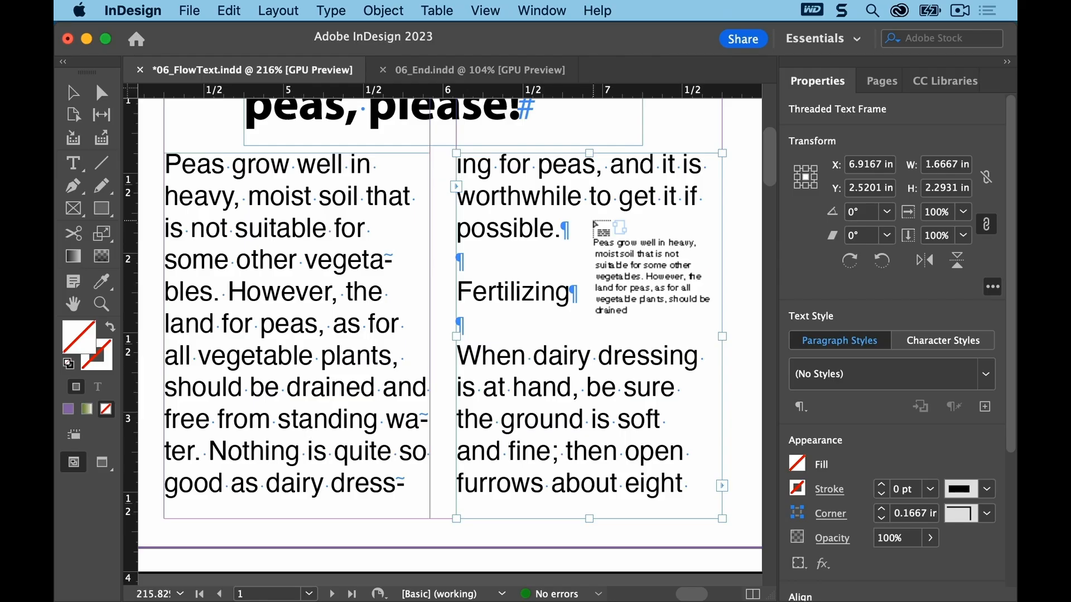
click(279, 10)
click(360, 237)
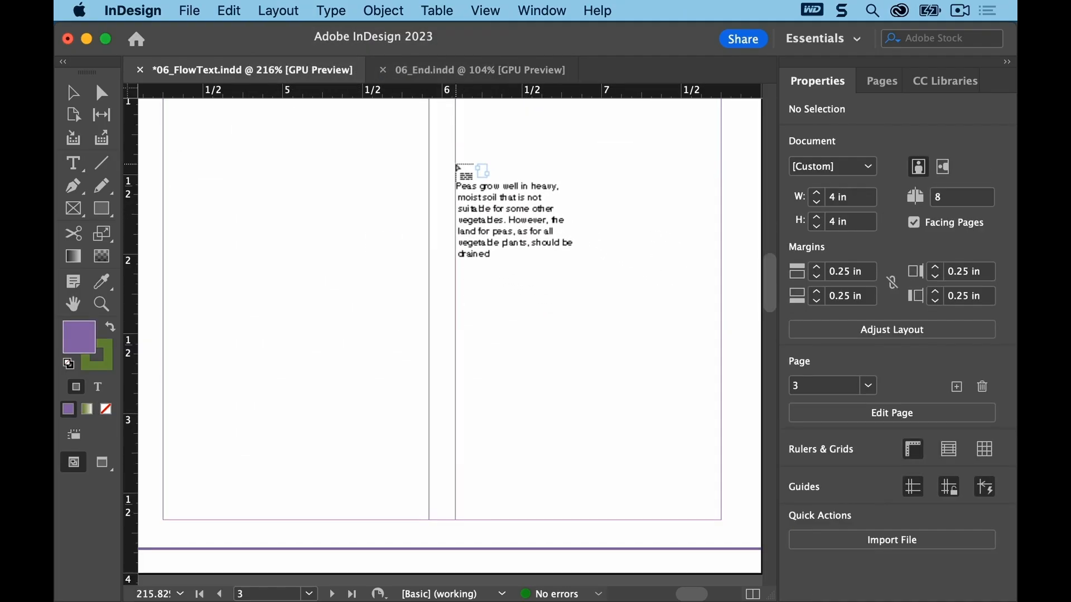
click(484, 11)
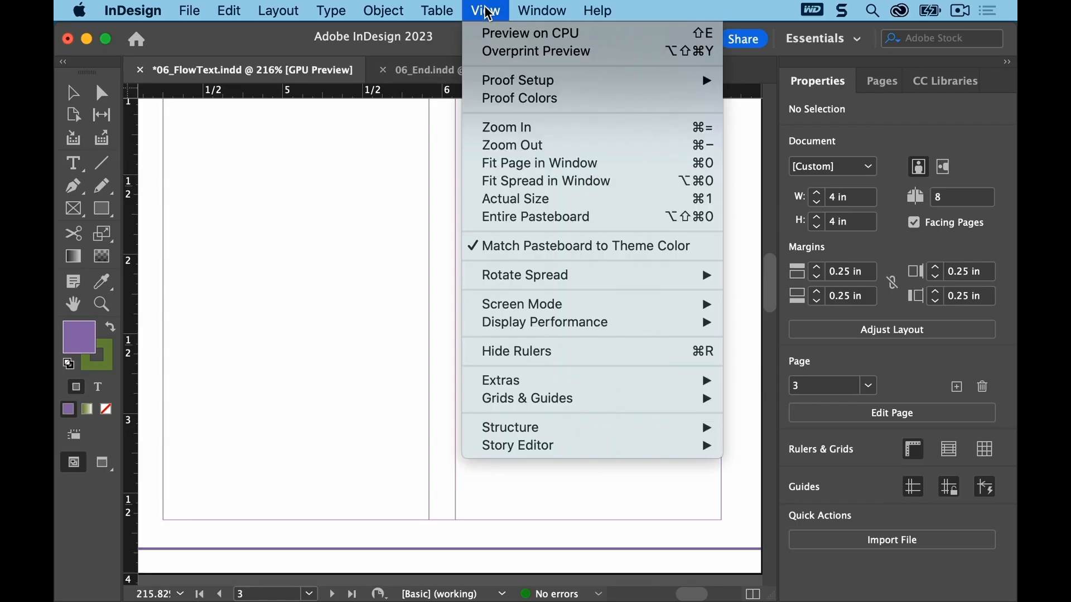
click(511, 182)
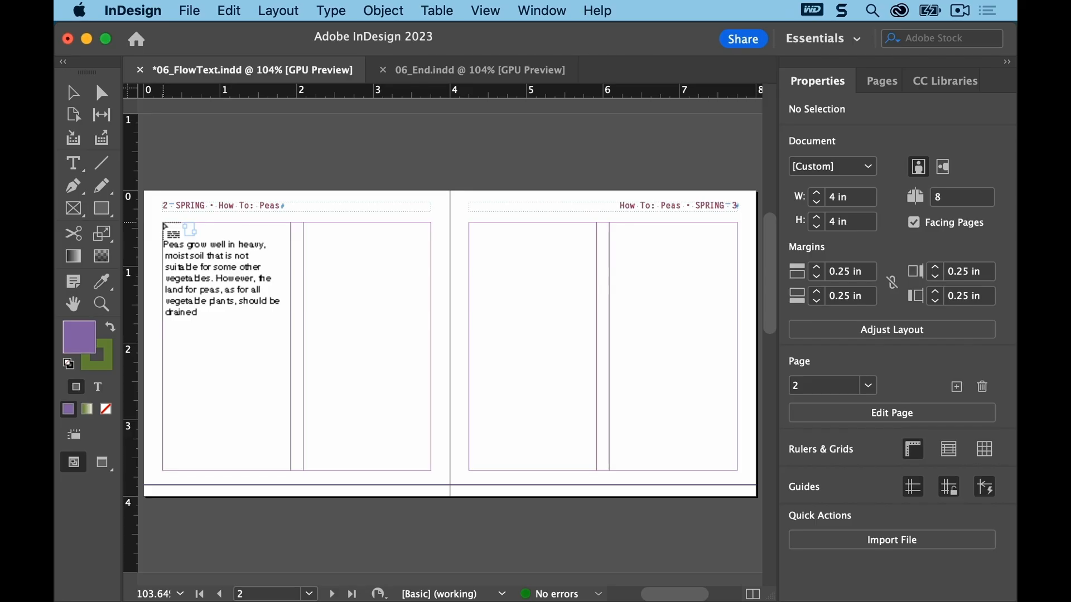
key(shift)
shift+click(166, 228)
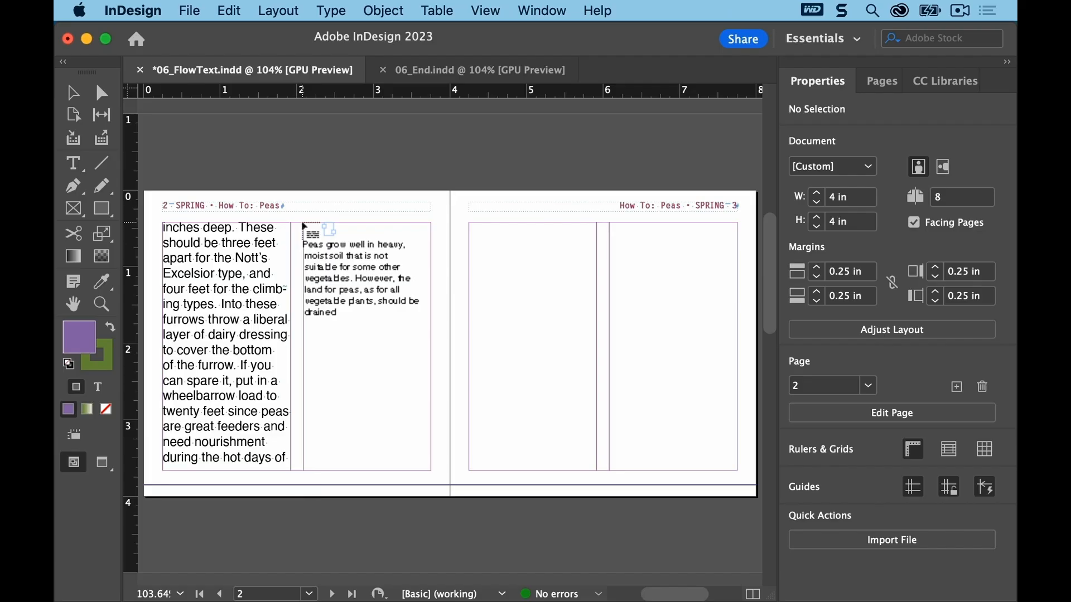
click(303, 226)
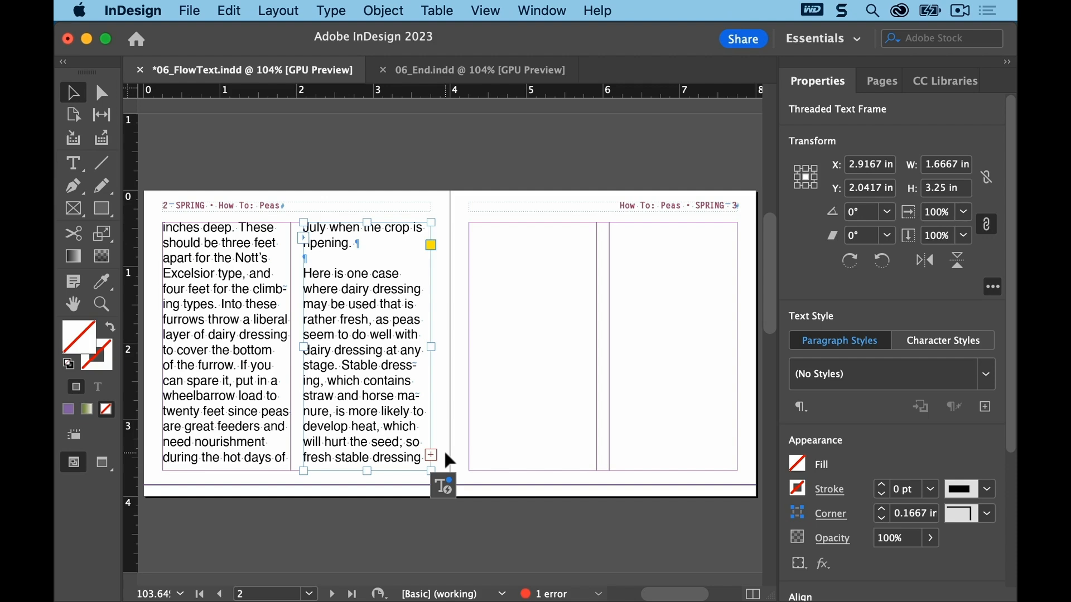
click(196, 11)
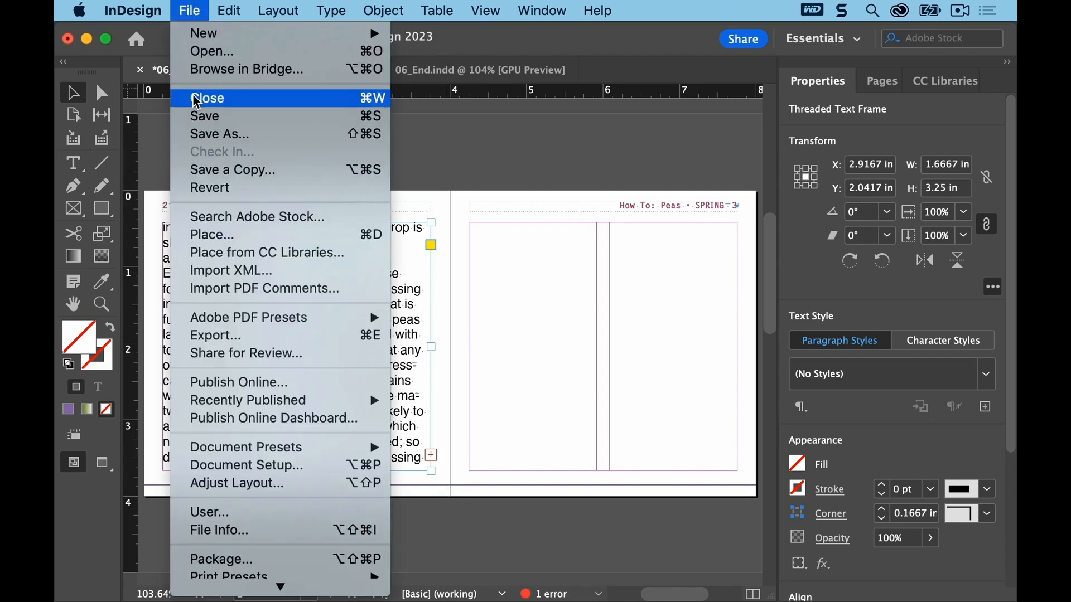
click(197, 117)
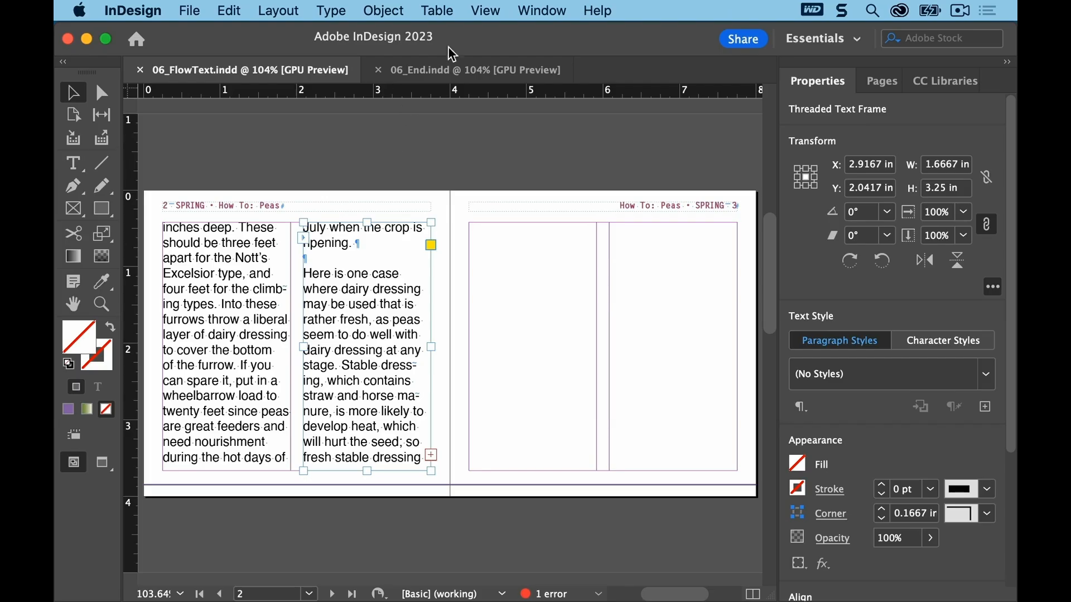
Step: Draw two threaded column text frames filling page 3's margins with the Type tool, then deselect them
click(485, 11)
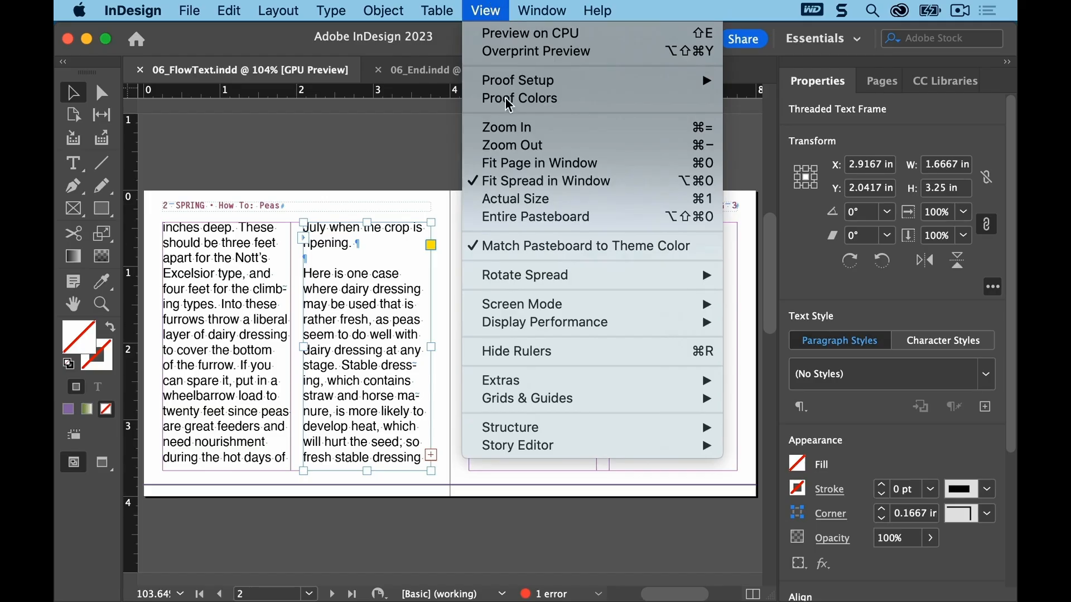
click(525, 183)
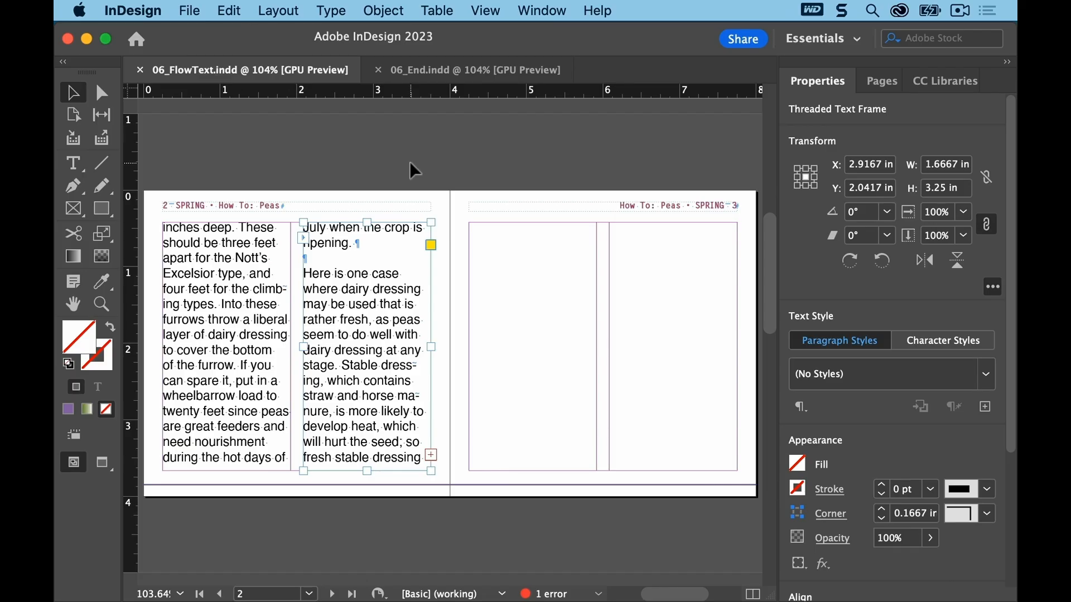
click(74, 165)
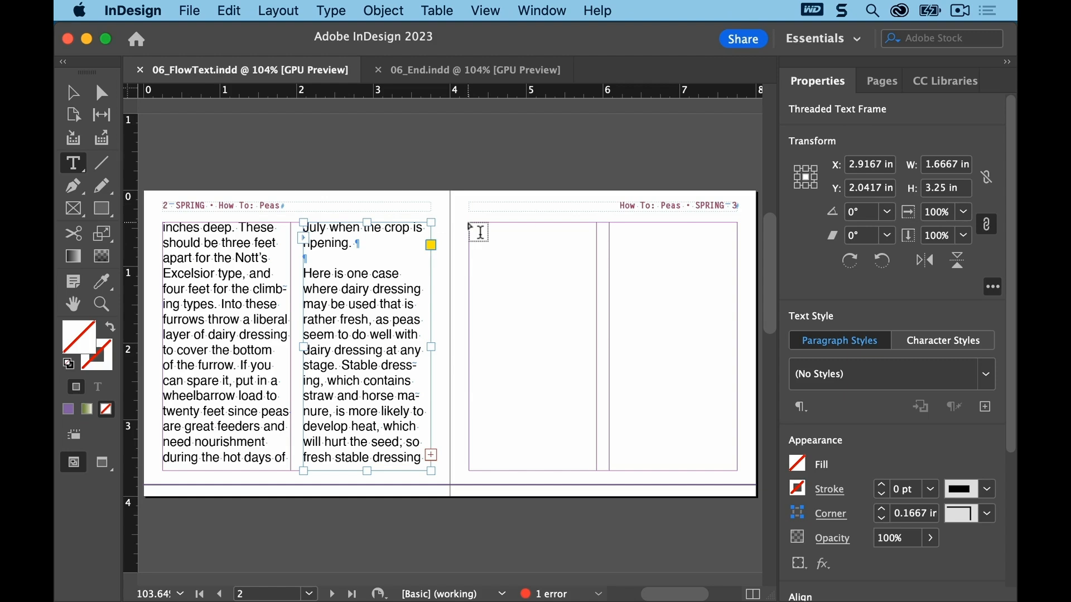
click(480, 231)
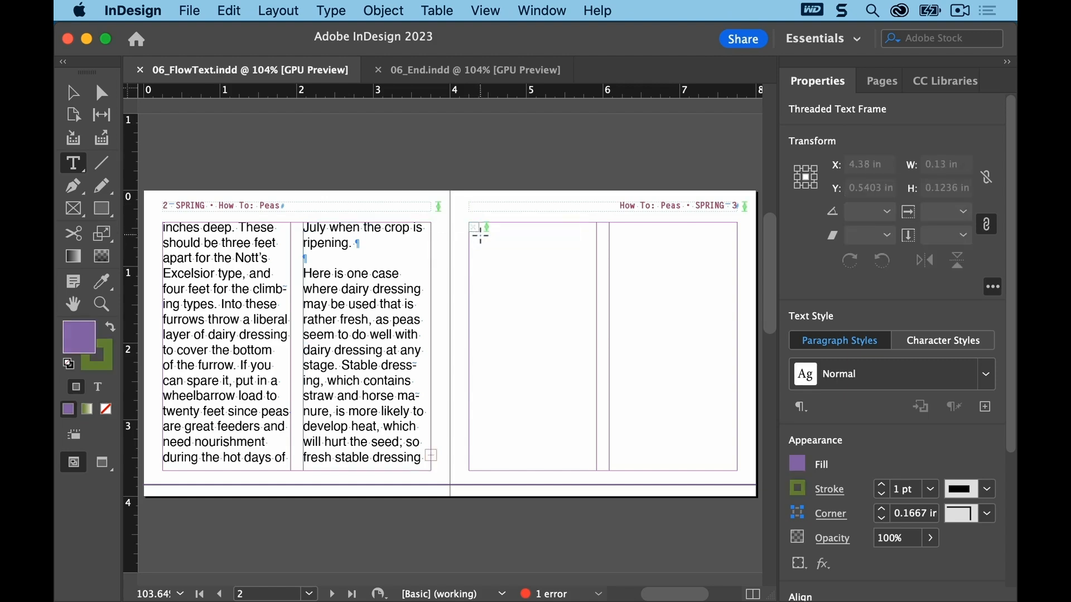
drag(481, 234, 631, 329)
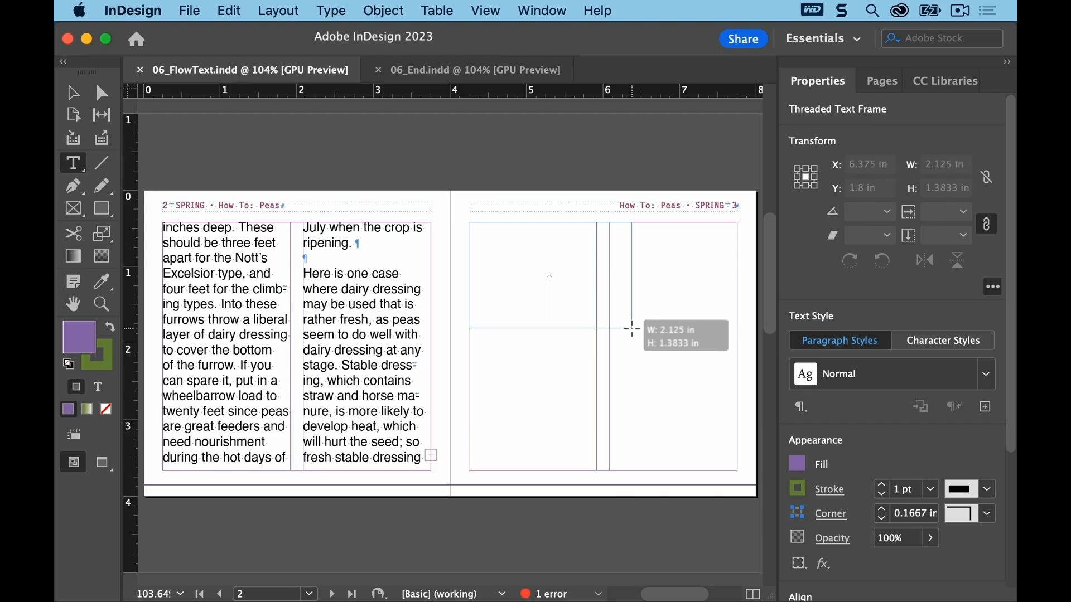
key(Up)
mouse_move(631, 329)
mouse_down()
mouse_move(693, 402)
mouse_move(676, 418)
mouse_move(723, 458)
mouse_move(735, 455)
mouse_move(738, 472)
mouse_up()
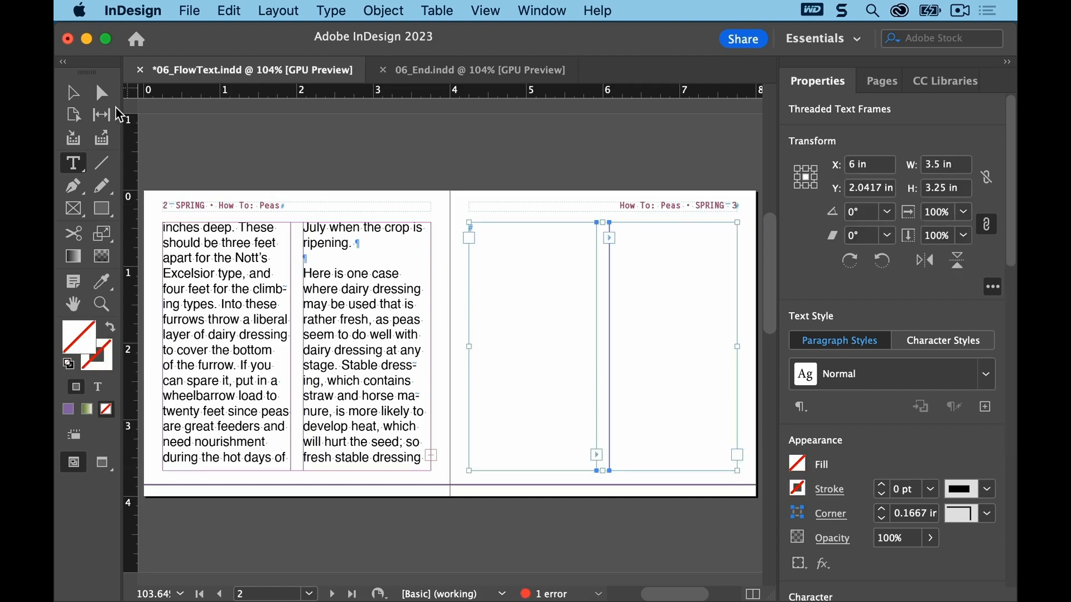
click(74, 93)
click(567, 154)
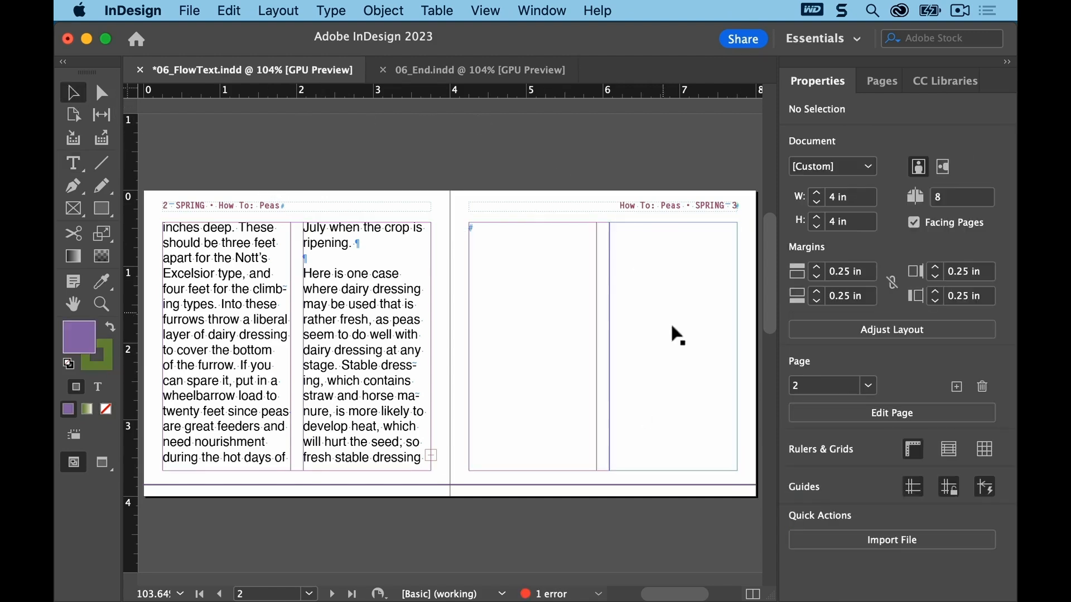
Step: Flow the overflow text from page 2's second column into the threaded column frames on page 3, then save the document
click(675, 337)
mouse_move(612, 343)
mouse_down()
mouse_move(685, 349)
mouse_move(611, 344)
mouse_up()
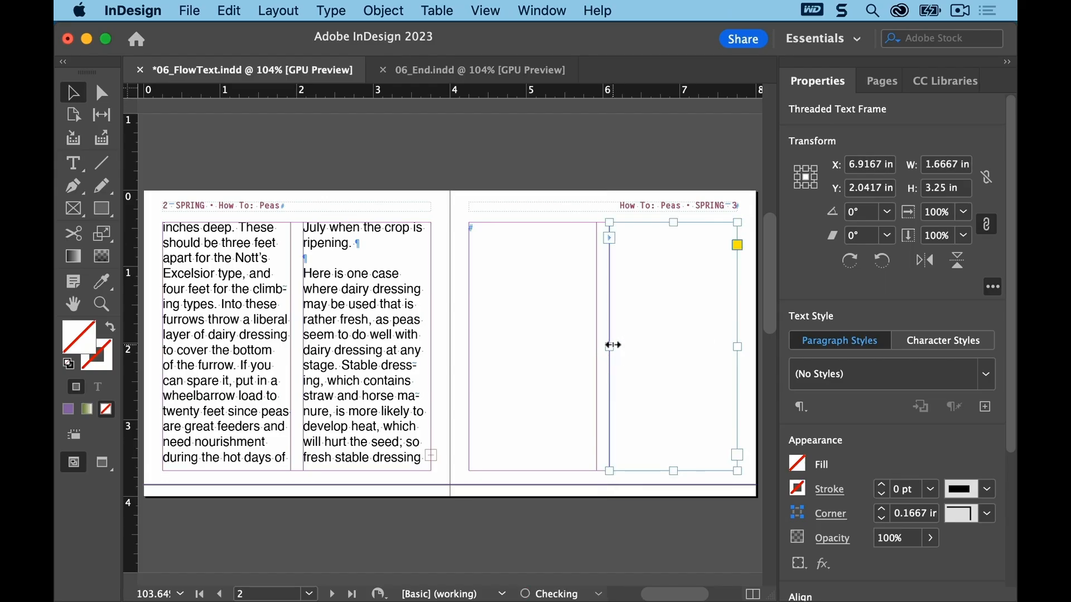
click(603, 161)
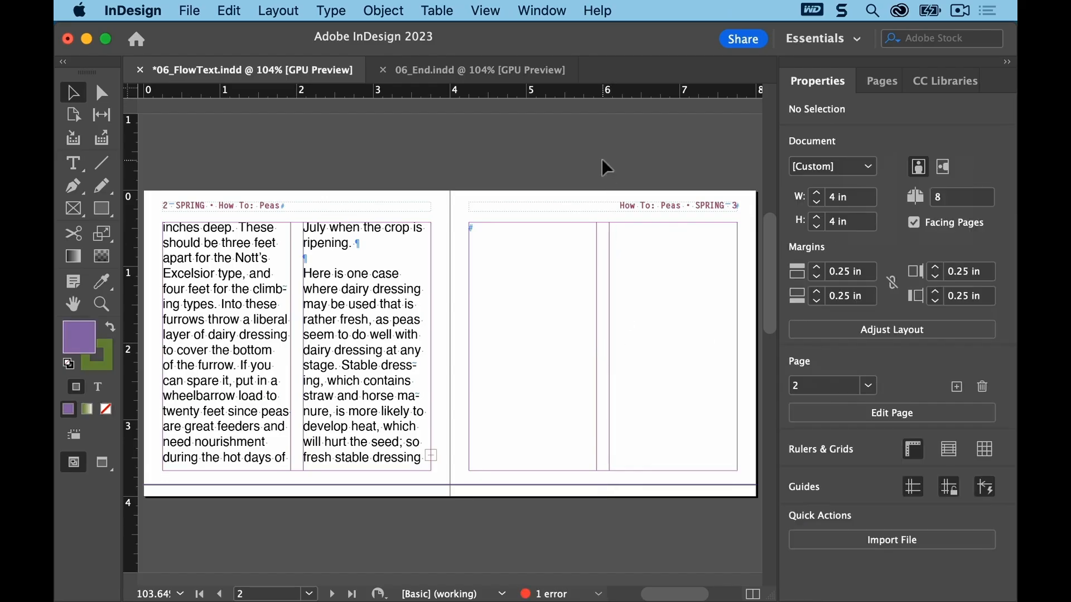
click(400, 379)
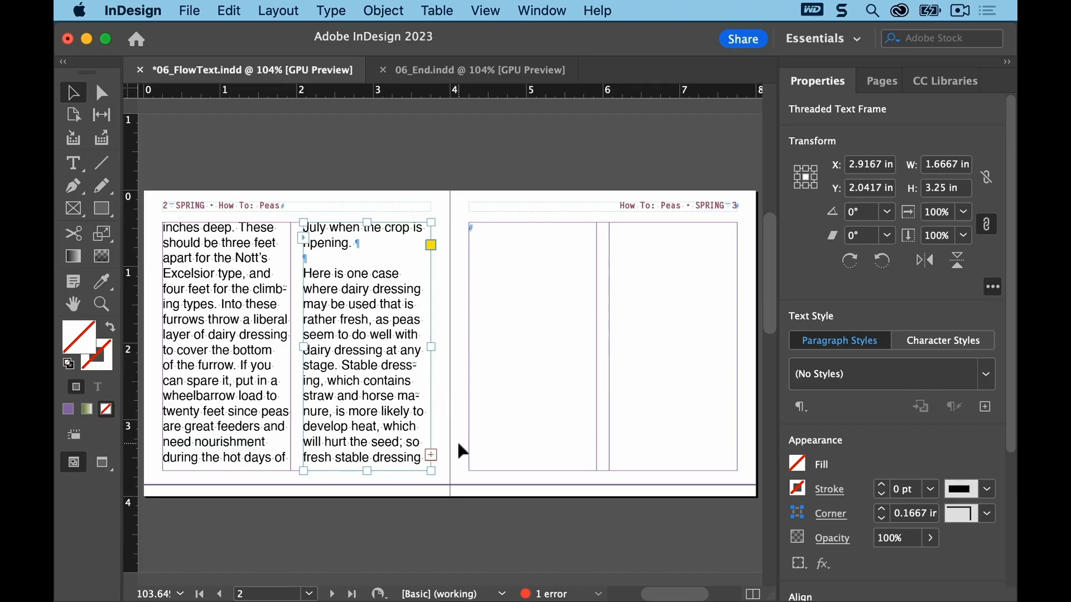
click(432, 456)
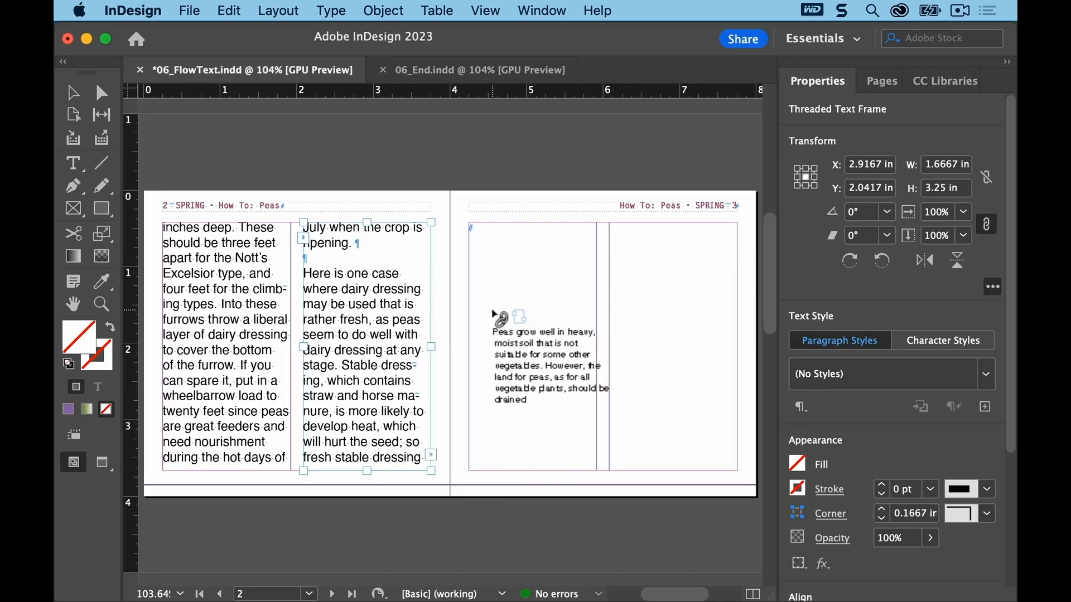
click(477, 231)
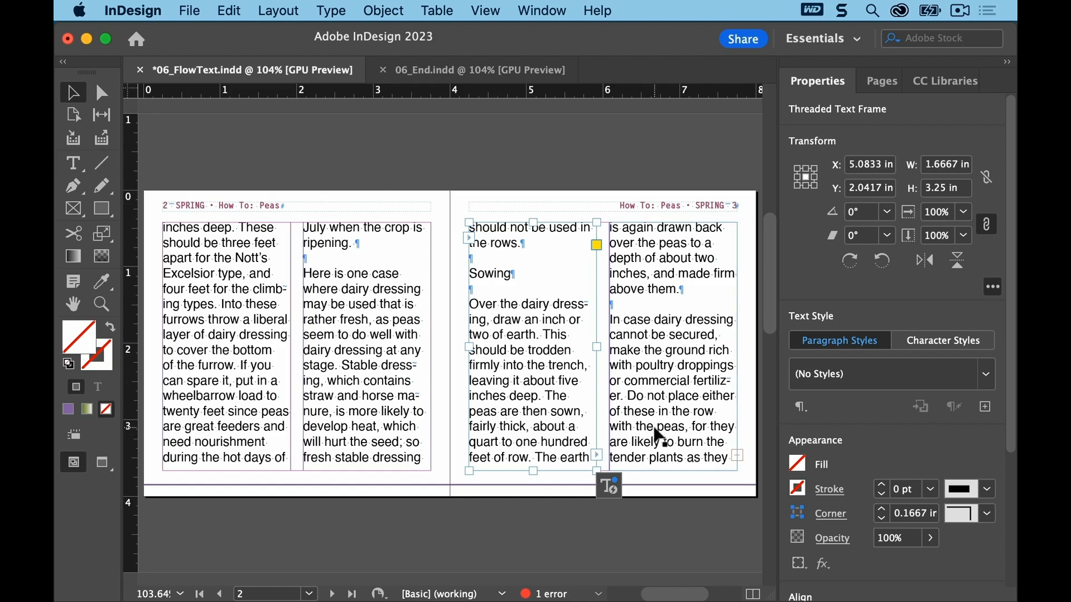
click(189, 10)
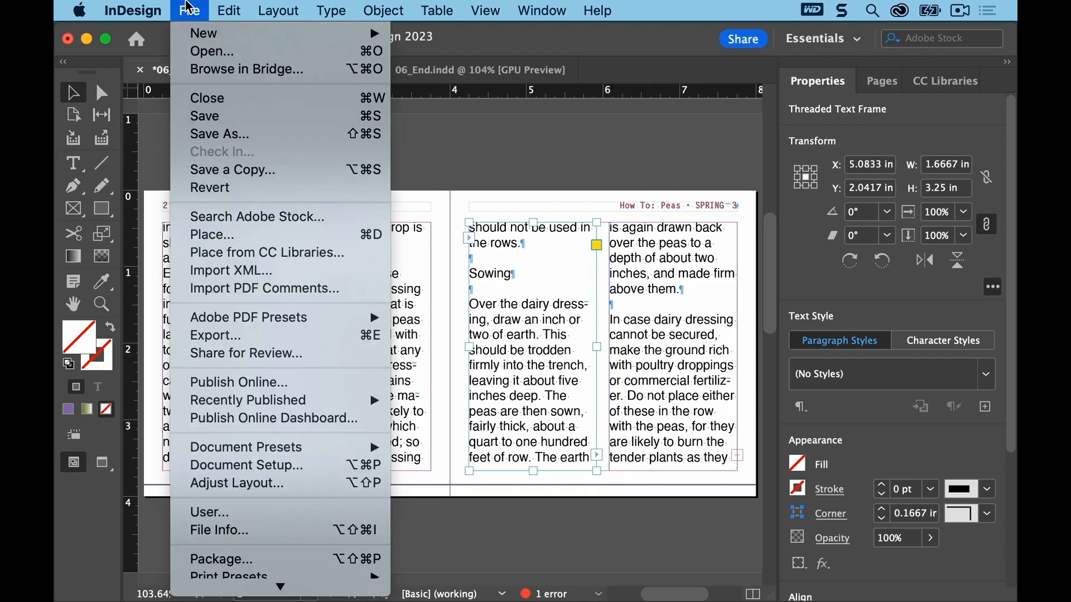
click(193, 114)
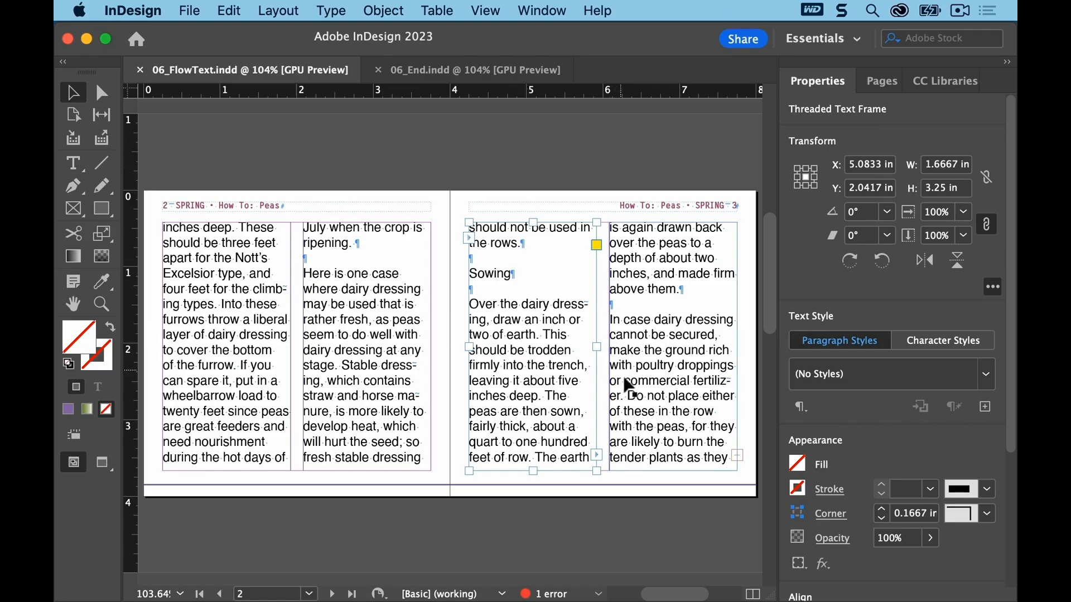
Step: Autoflow the remaining overflow text from page 3's second column starting on page 4, adding pages as needed
click(740, 460)
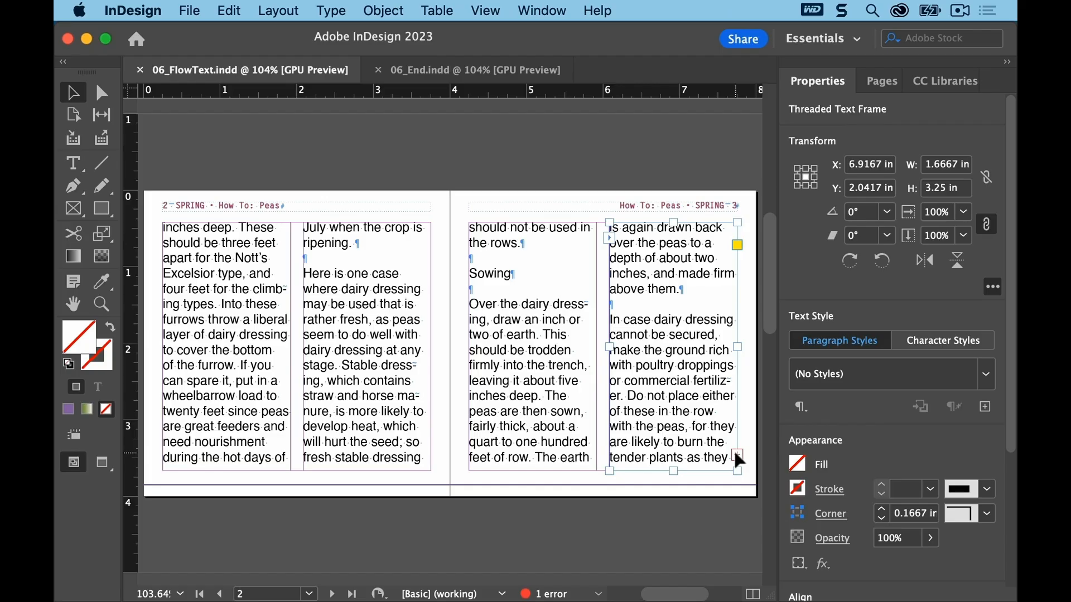
click(735, 453)
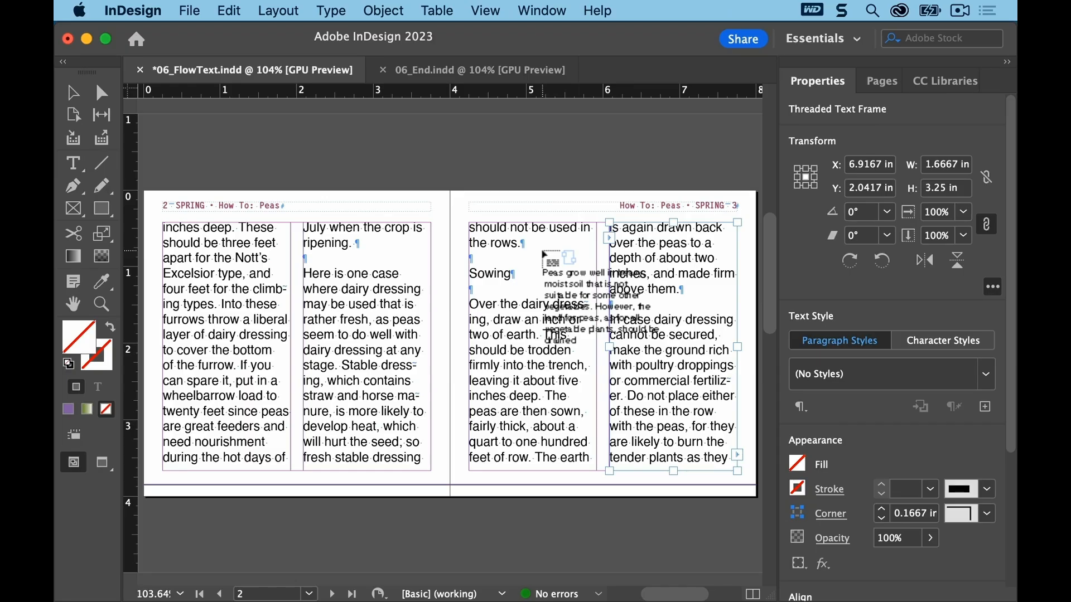
click(279, 11)
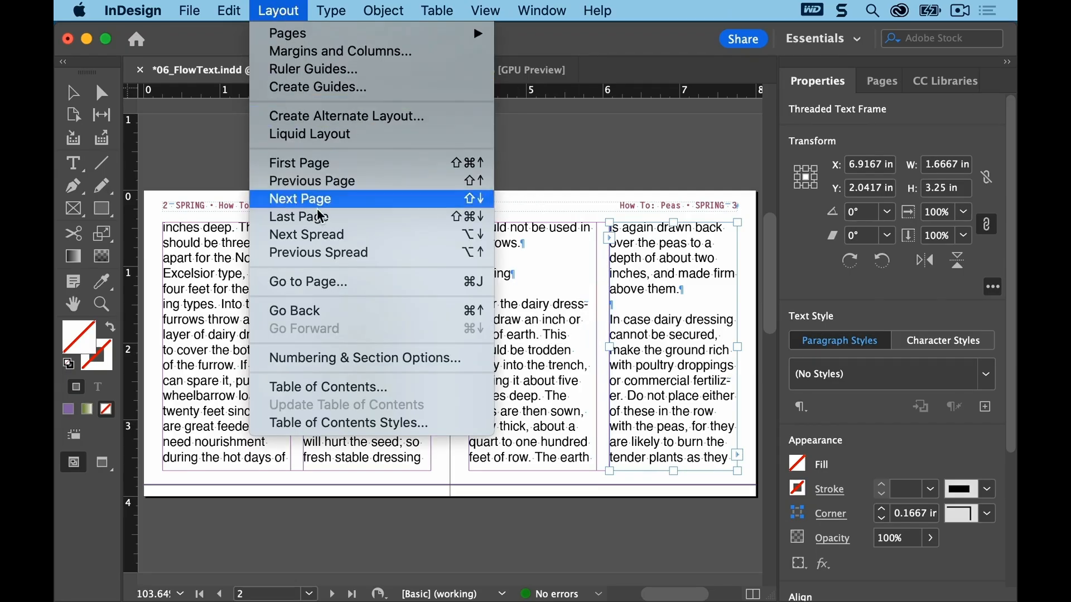
click(321, 234)
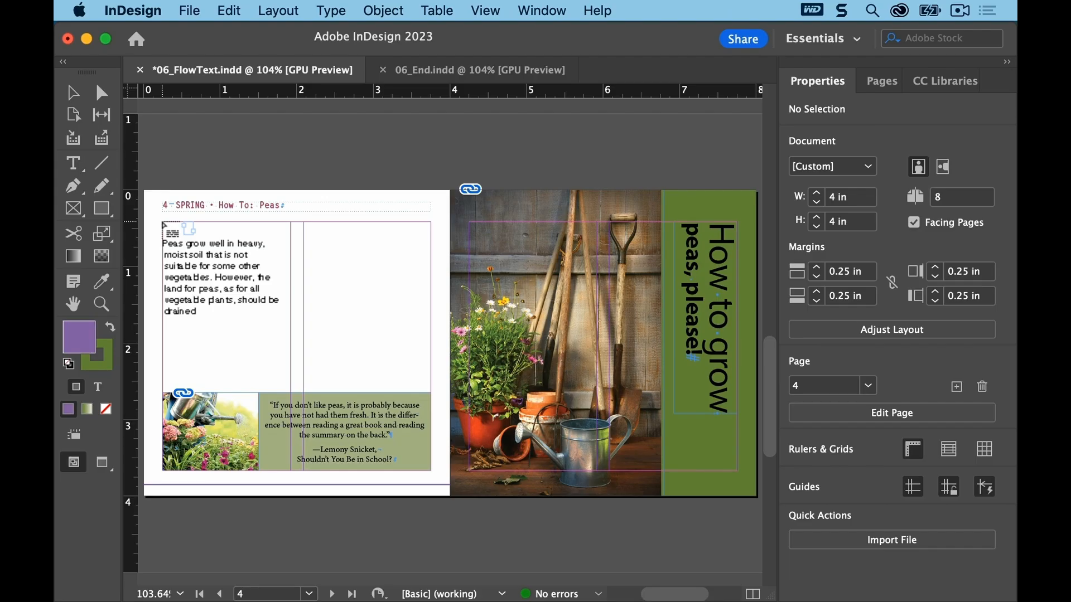
key(shift)
shift+click(165, 225)
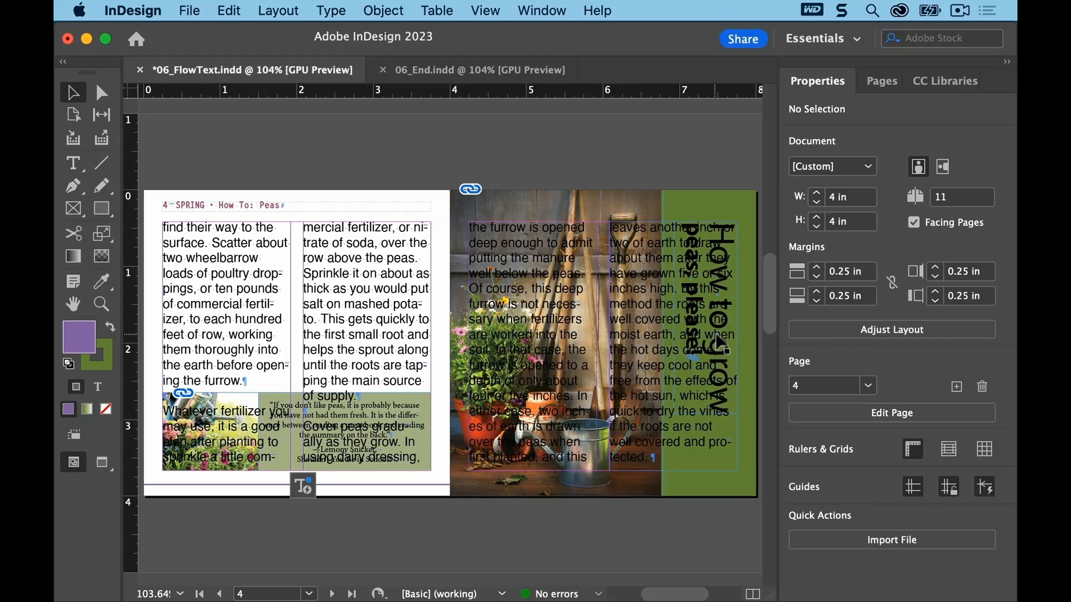
Step: Delete the two autoflowed text frames covering the photo on page 5
click(514, 293)
shift+click(647, 280)
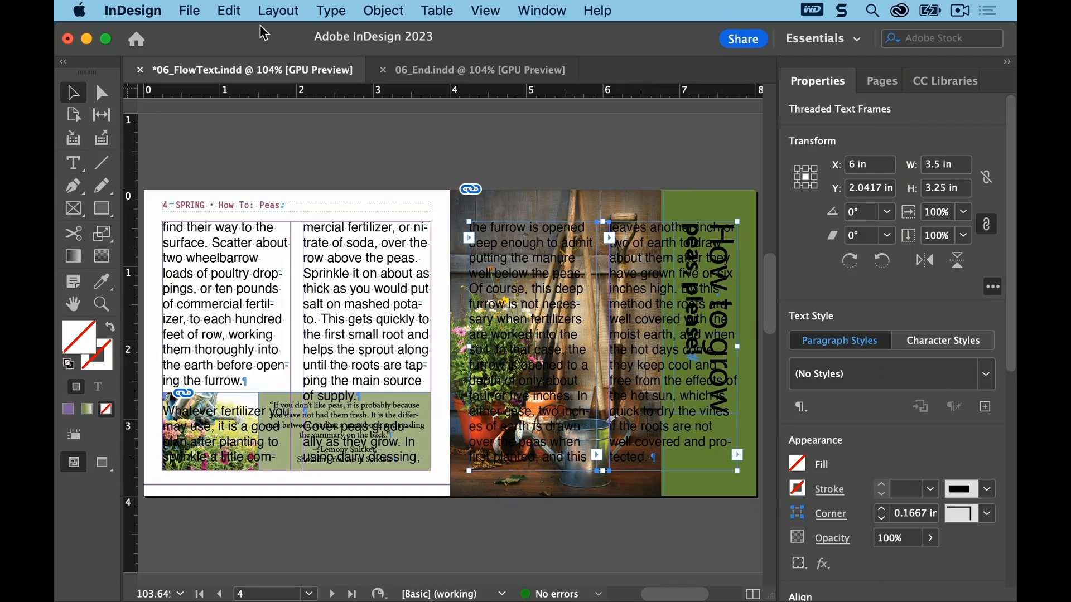
click(233, 13)
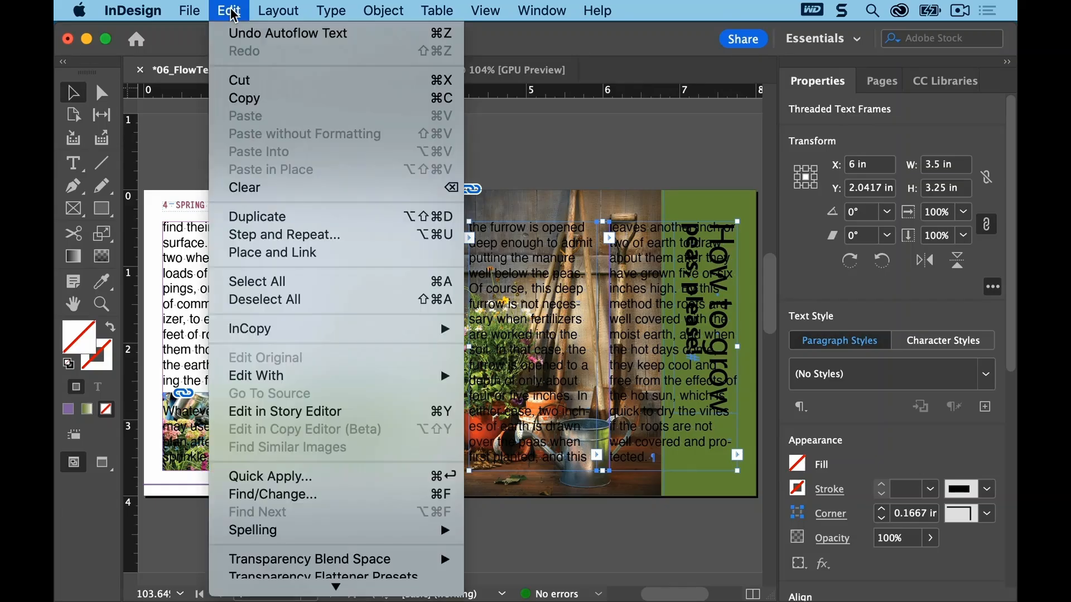
click(285, 193)
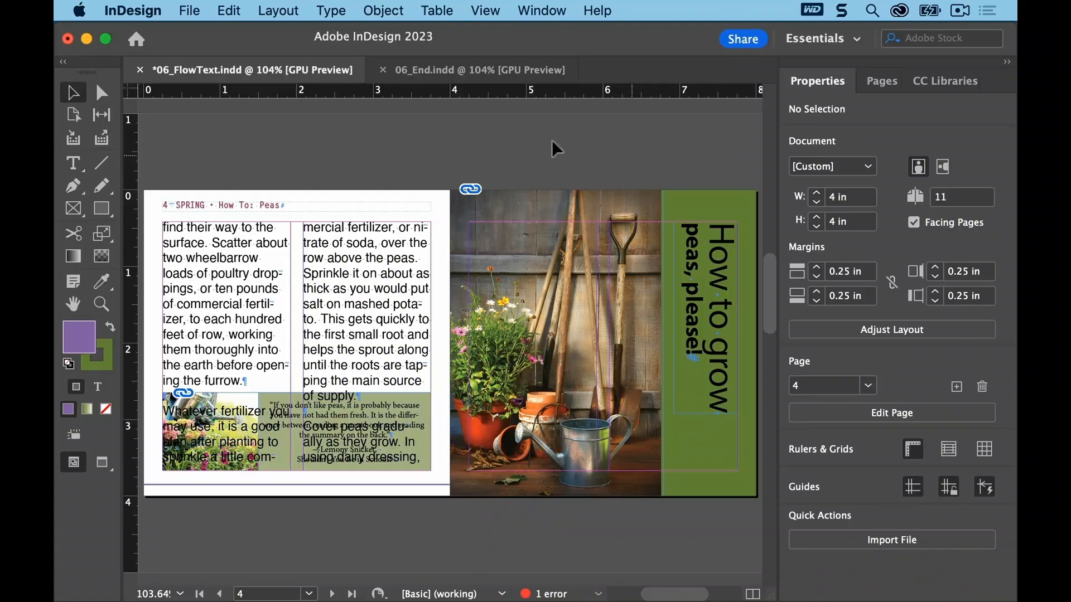
Step: Delete the two autoflowed text frames covering the photo on page 7, then save the document
click(278, 11)
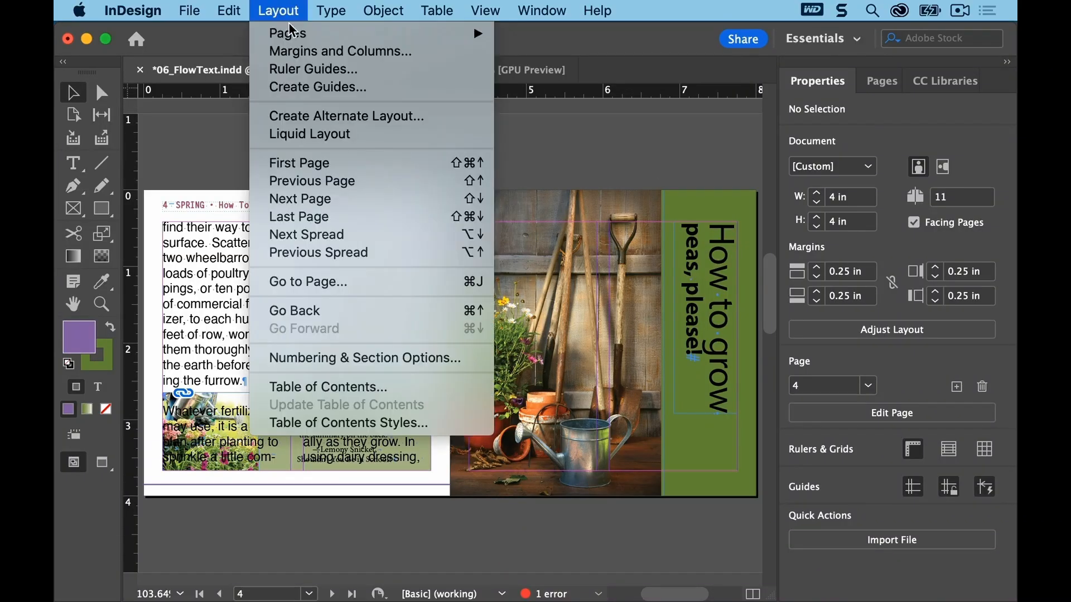
click(357, 241)
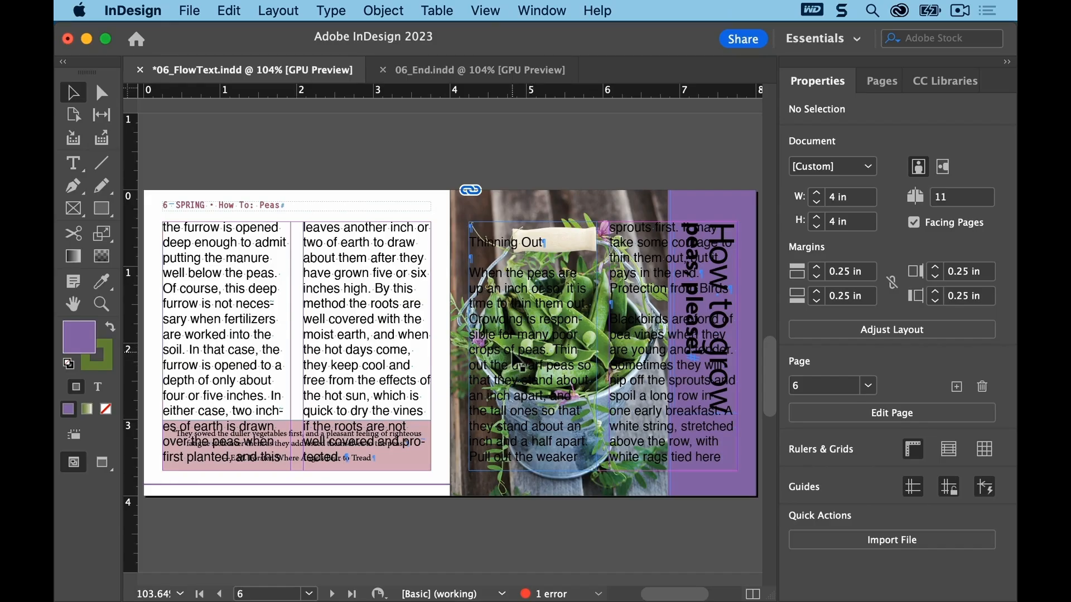
click(520, 362)
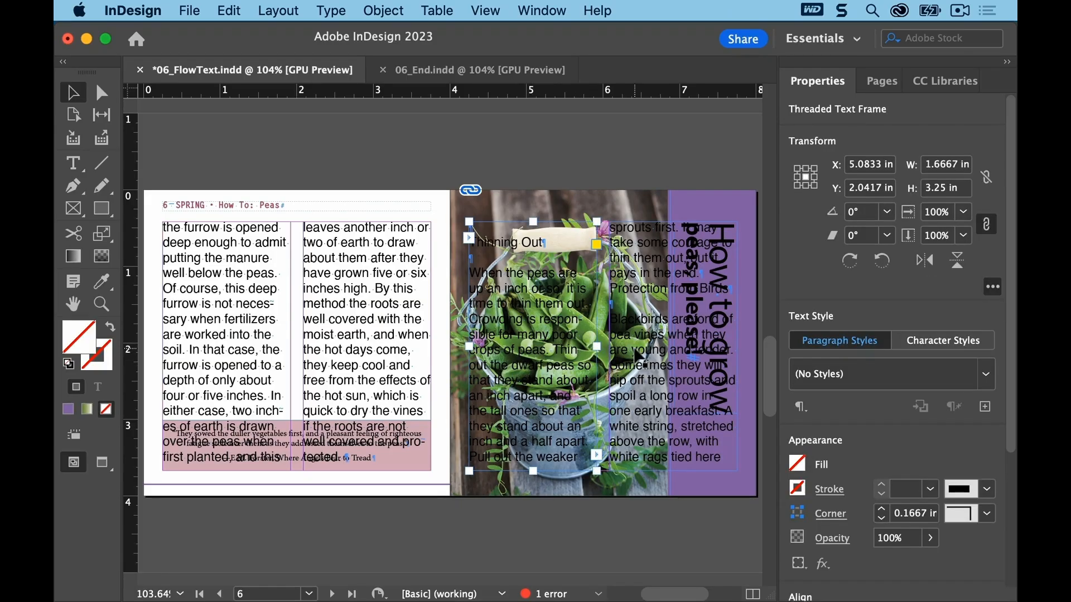
shift+click(645, 365)
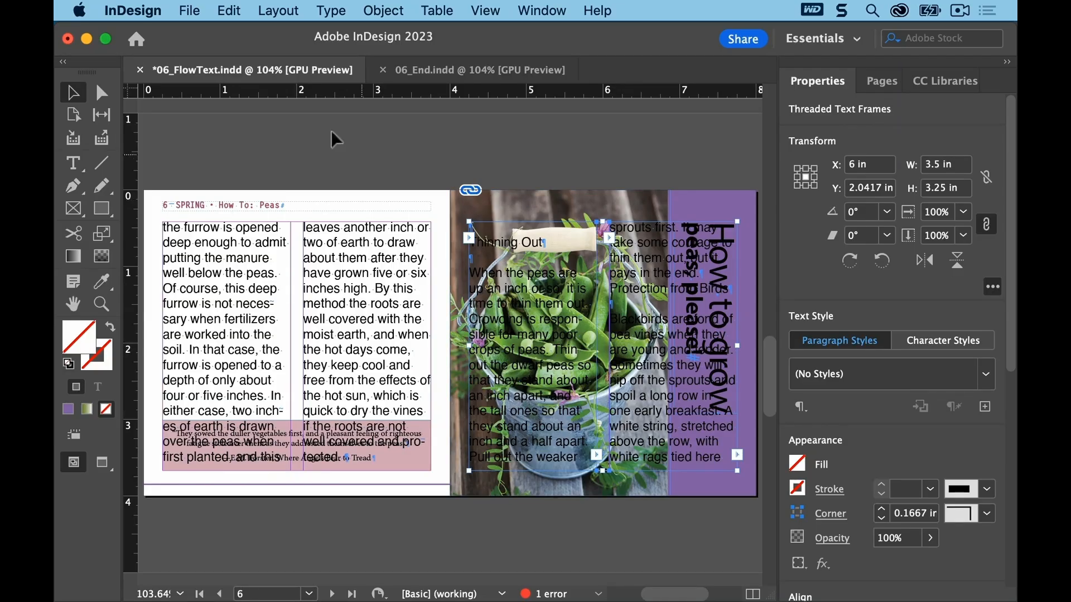
click(225, 10)
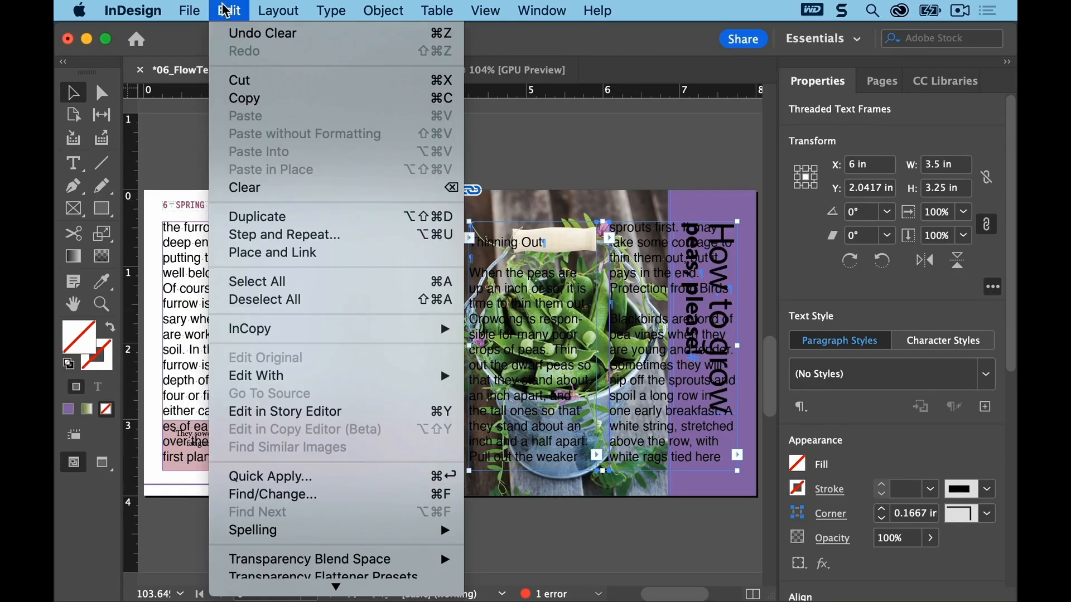
click(273, 200)
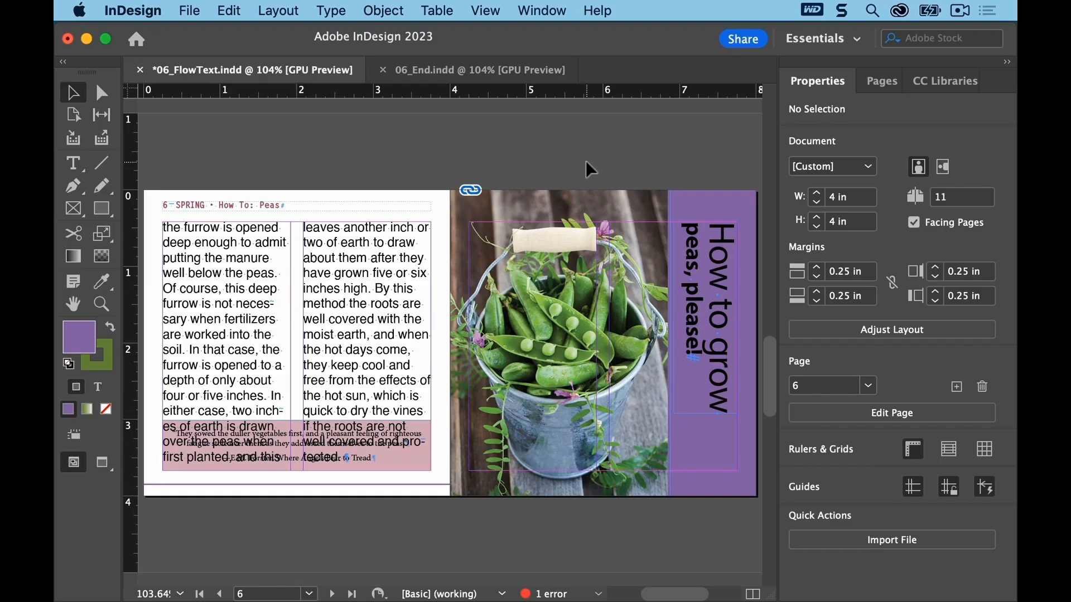
click(189, 10)
click(191, 115)
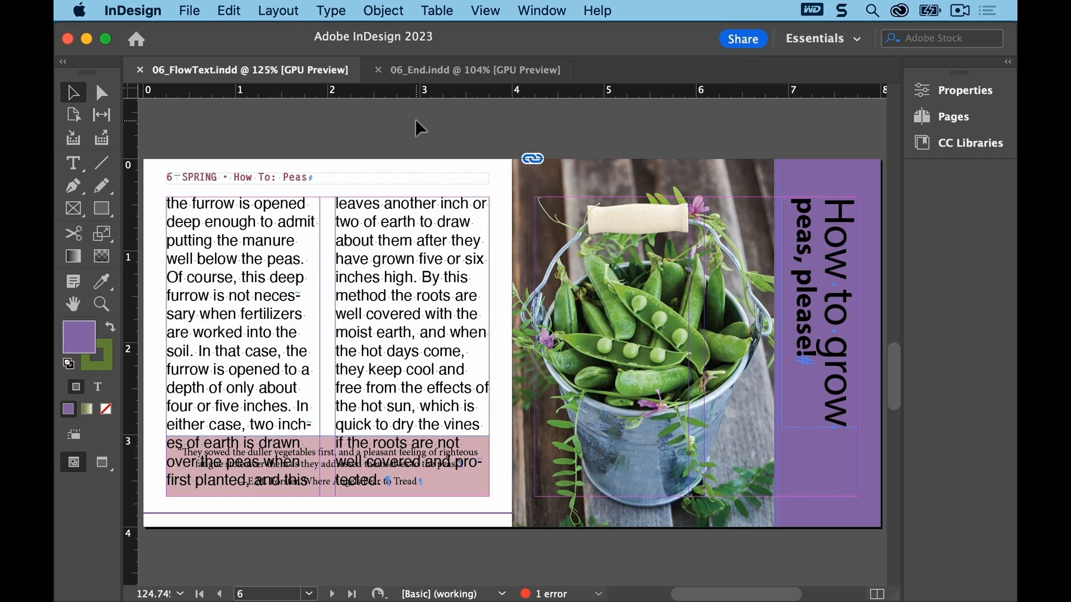
Step: Go to page 1 and place the text cursor at the start of the main story's first column
click(933, 116)
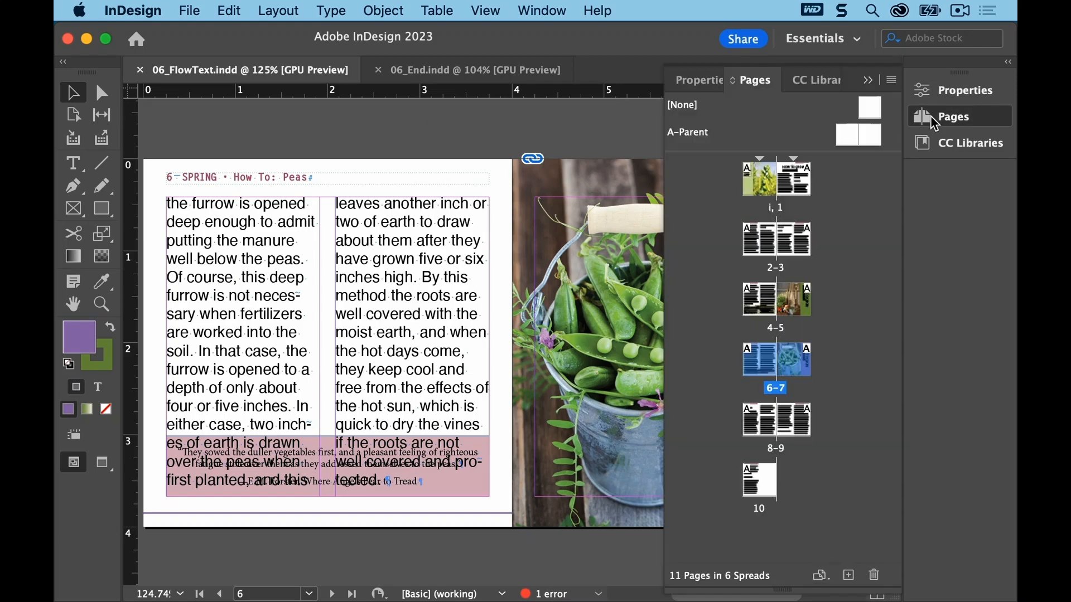
double_click(790, 187)
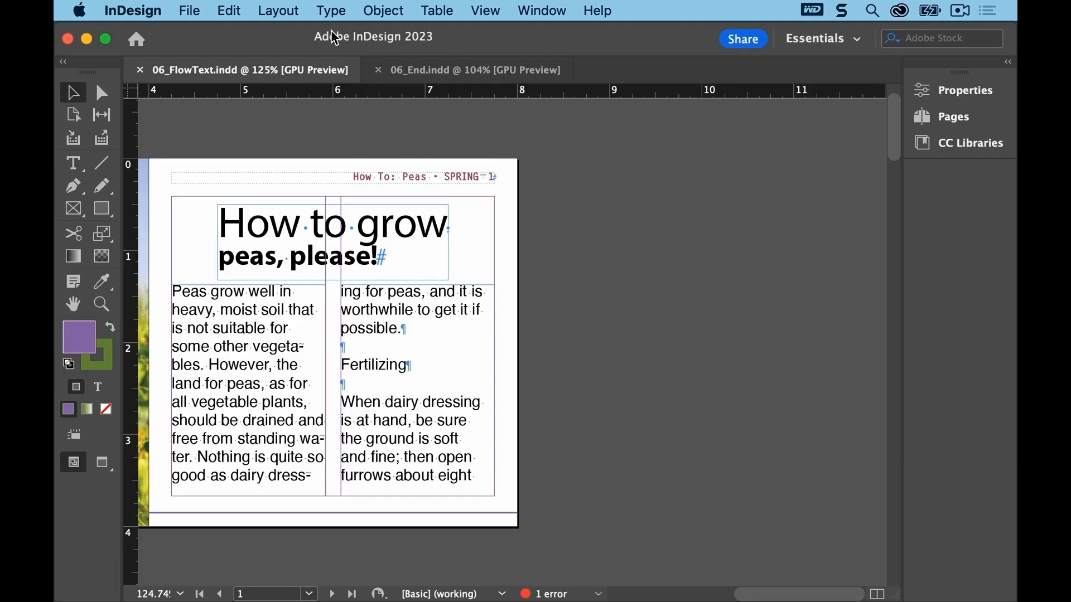
click(339, 10)
mouse_move(402, 585)
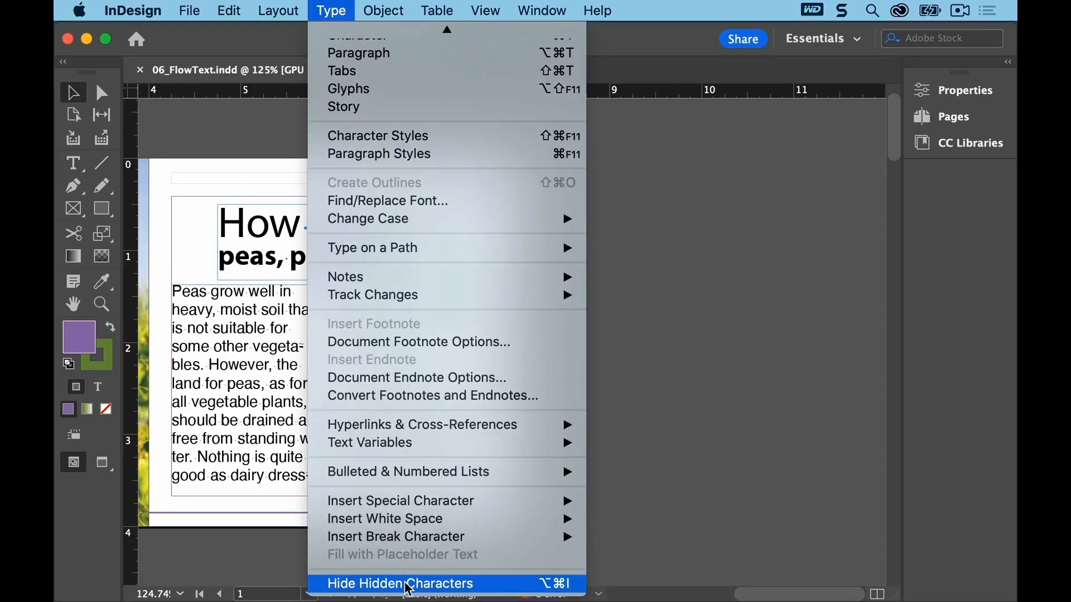
click(665, 336)
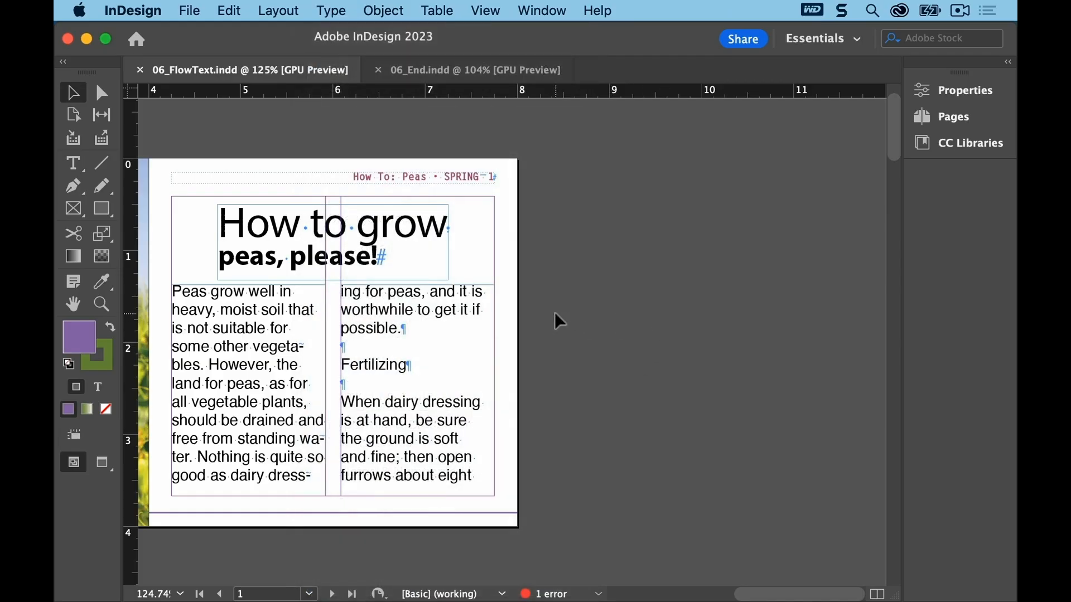
click(70, 163)
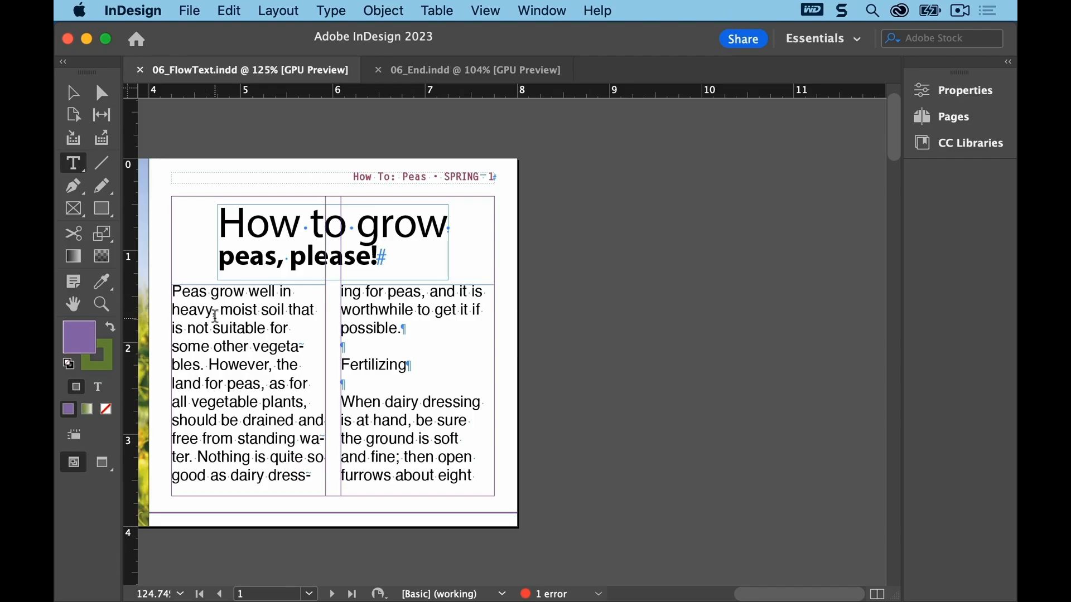
click(174, 288)
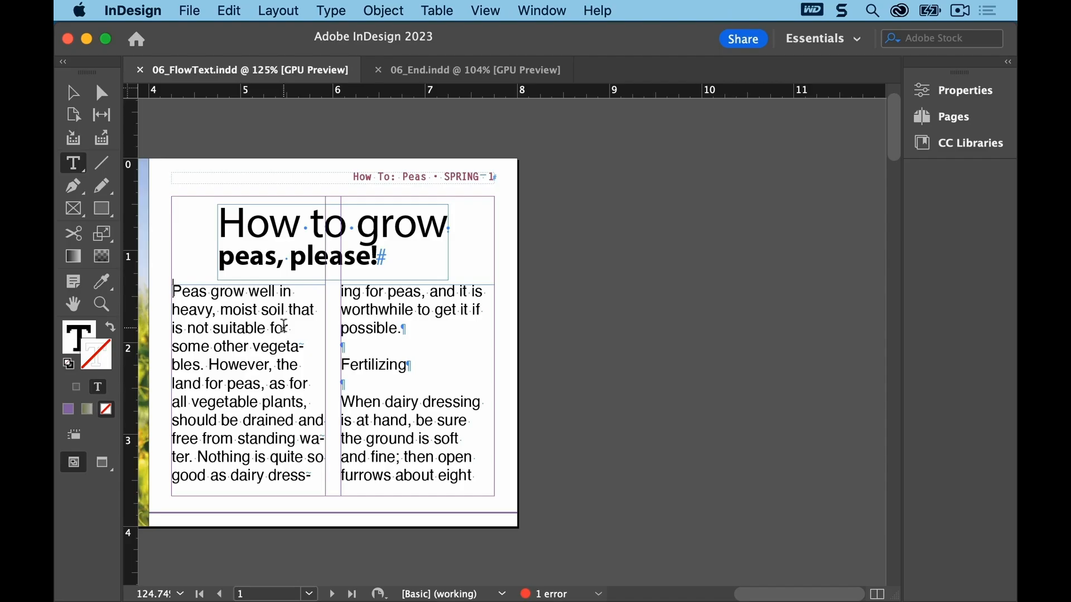
Step: Open Find/Change on the Text tab, searching Forward within the Story
click(237, 13)
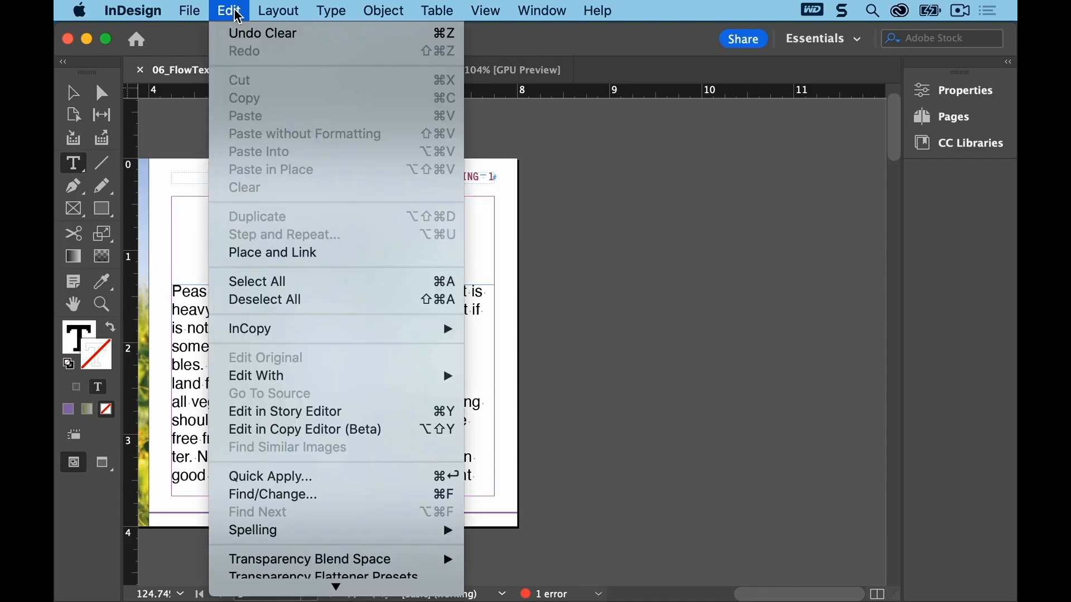
click(356, 496)
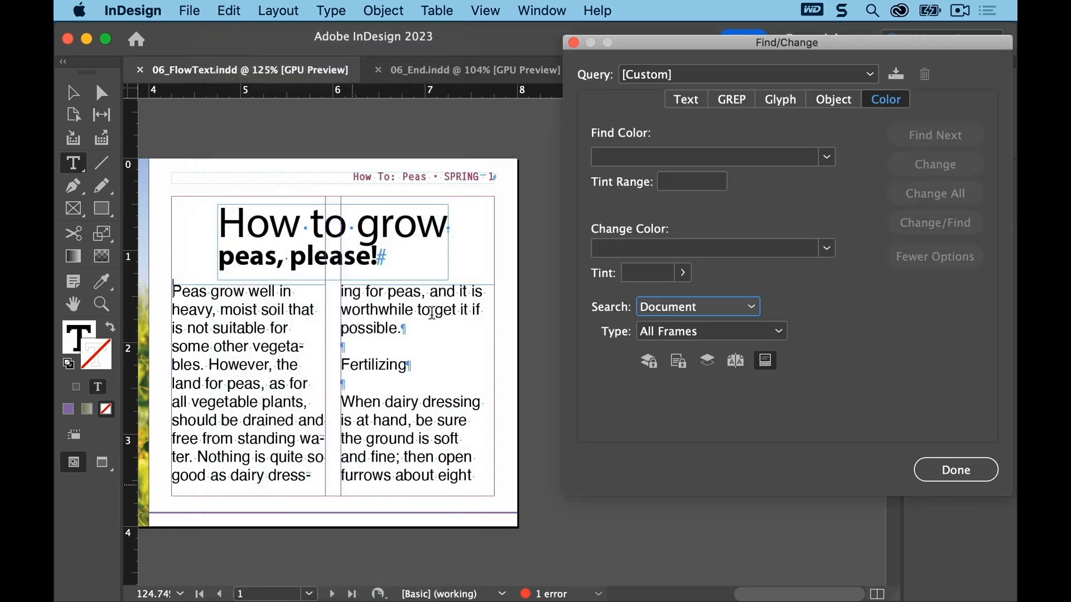
drag(701, 45, 690, 40)
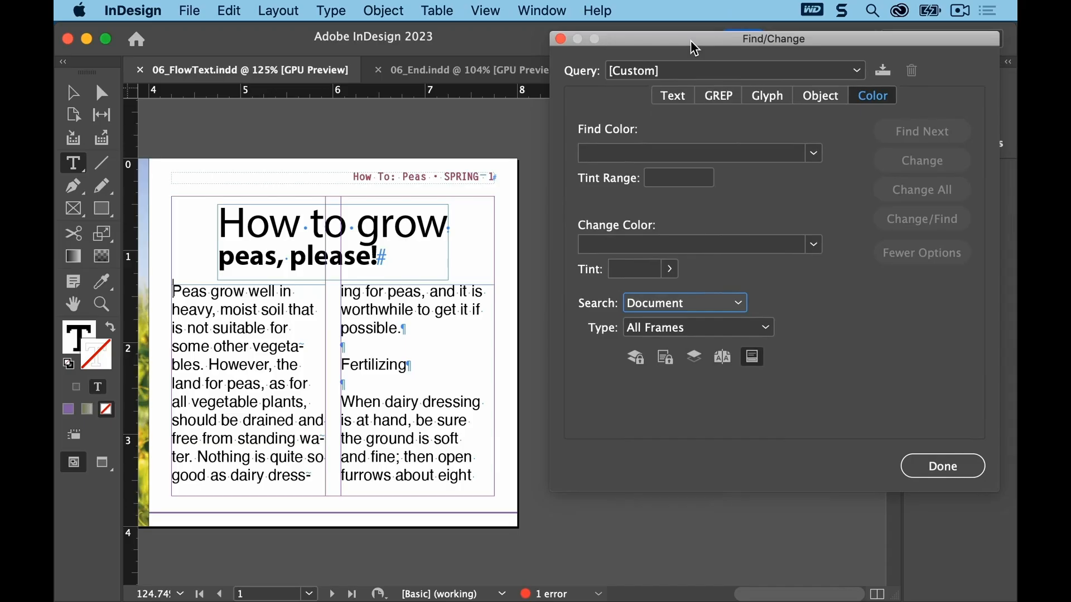
click(673, 97)
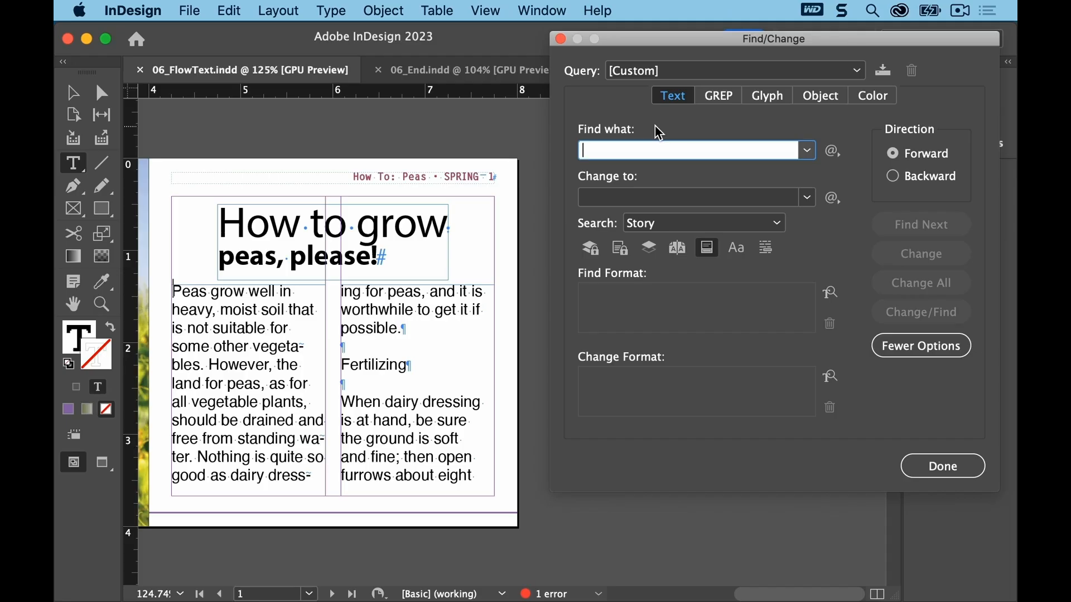
click(893, 162)
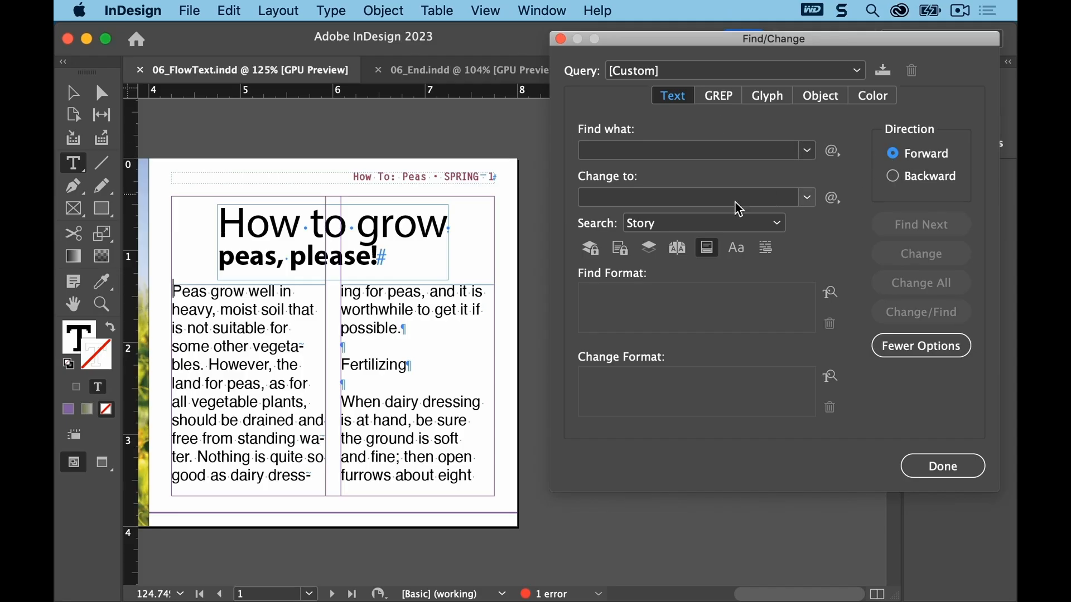
click(774, 222)
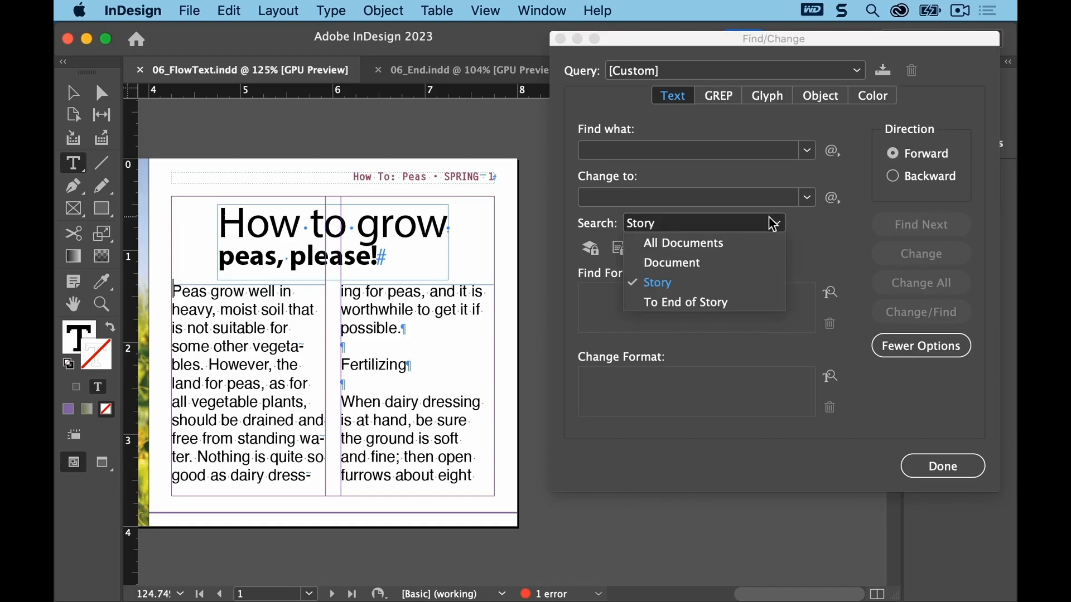
click(772, 224)
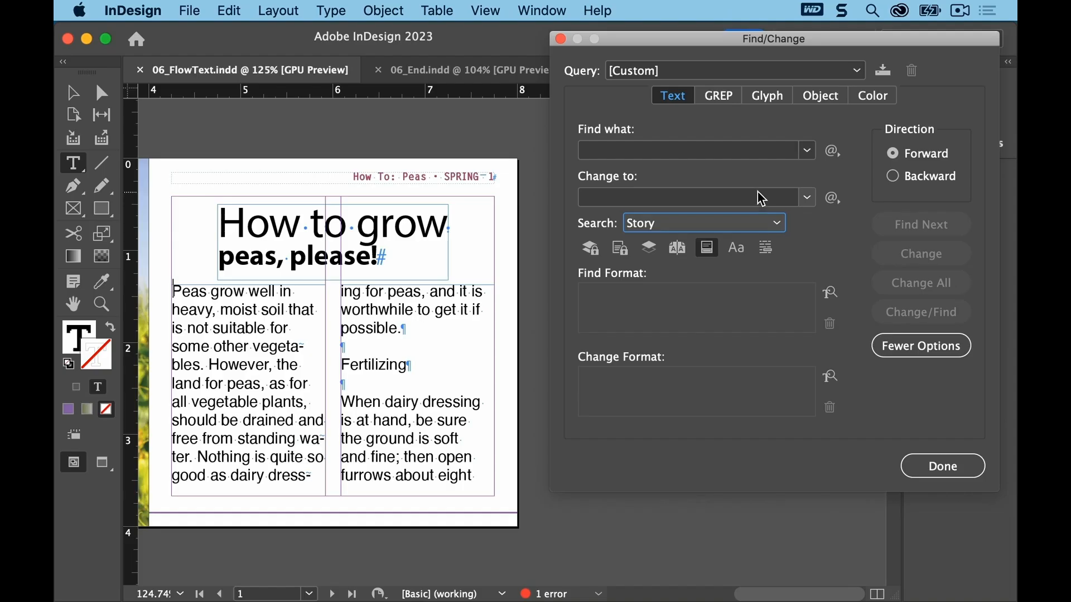
click(760, 223)
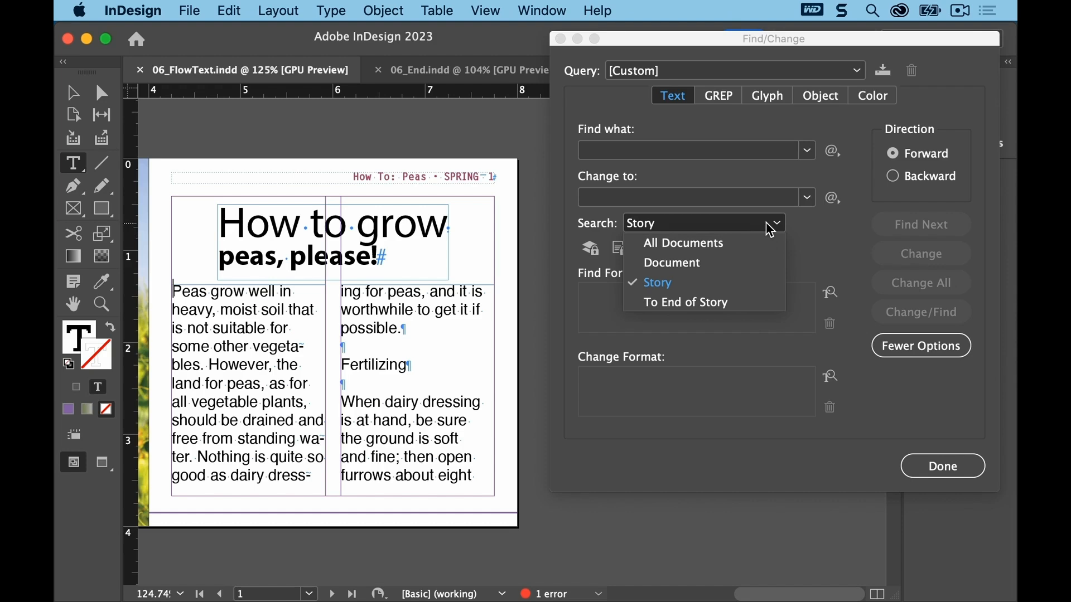
click(766, 222)
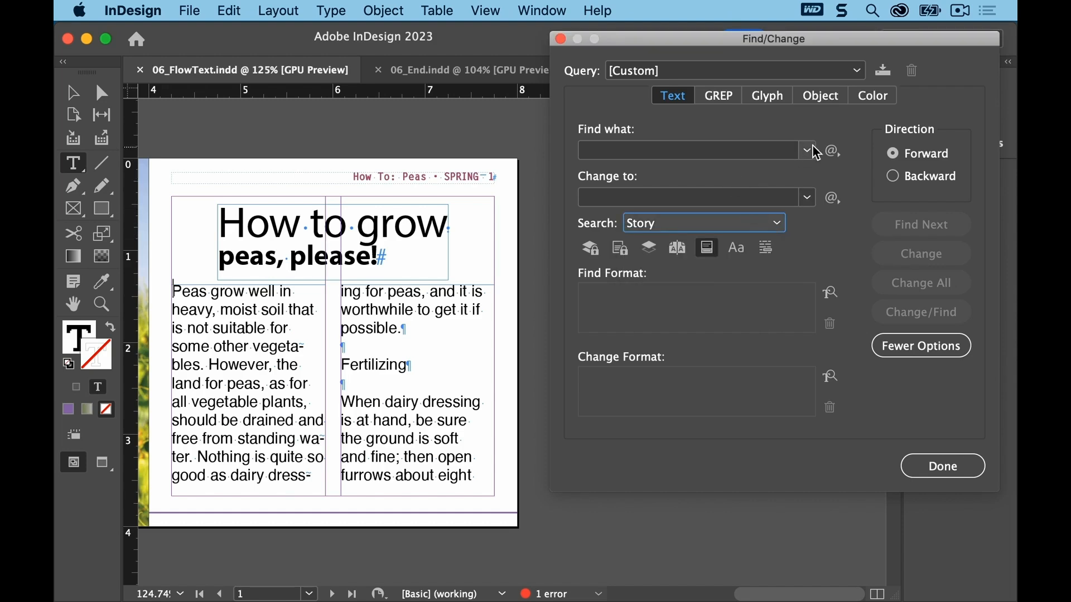
Step: Set Find what to two End of Paragraph markers, ^p^p
click(834, 154)
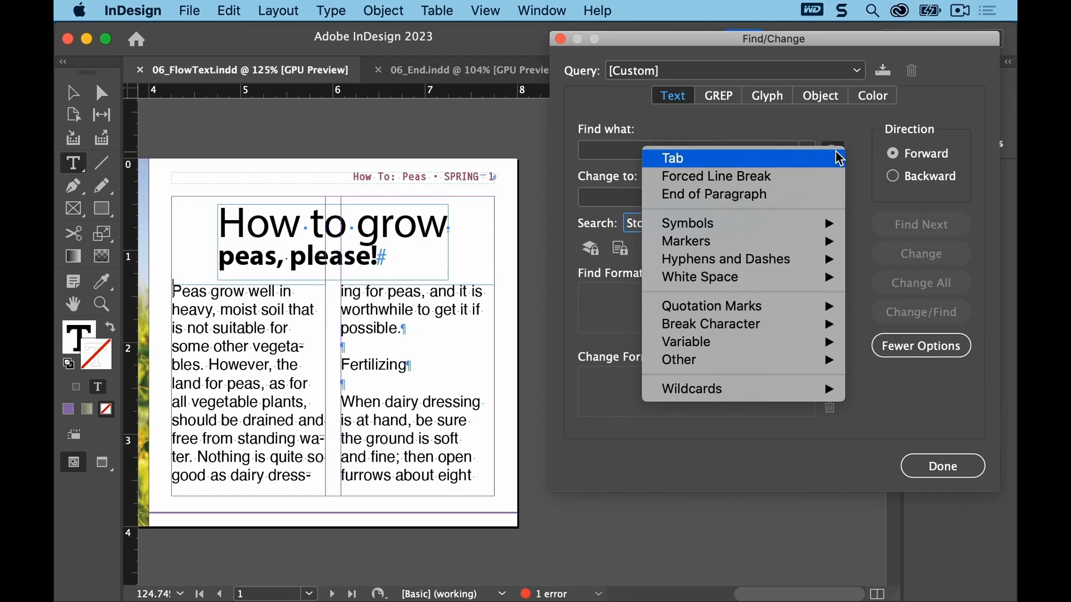
click(831, 195)
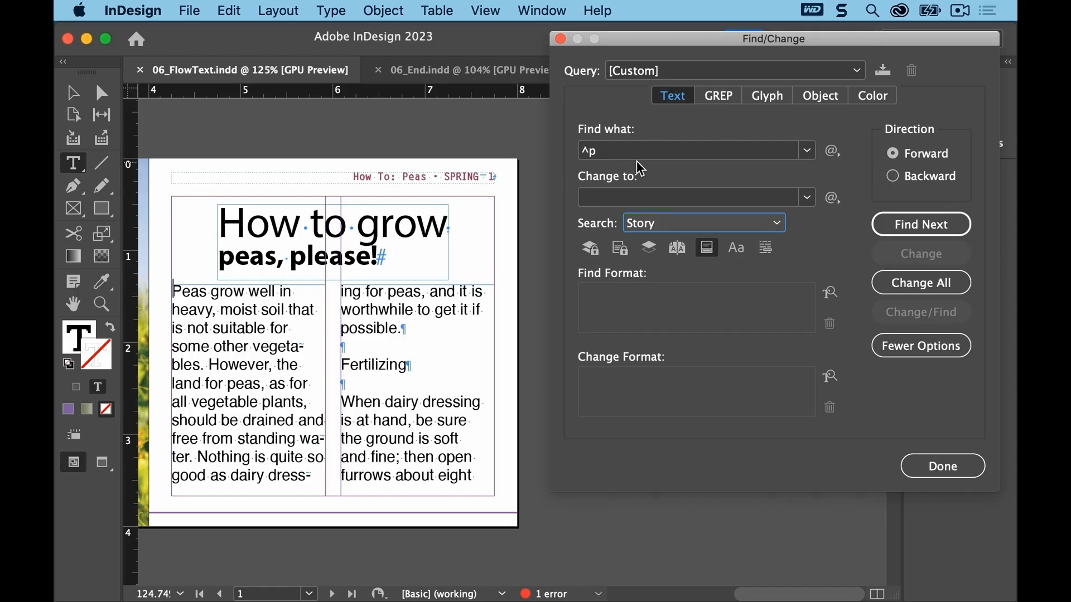
click(838, 157)
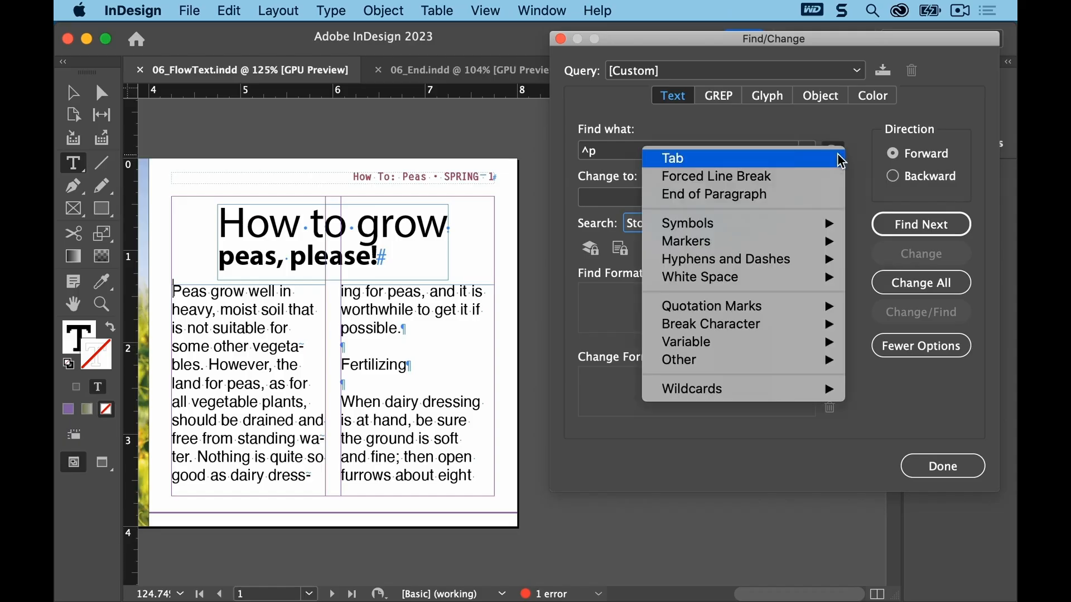
click(830, 195)
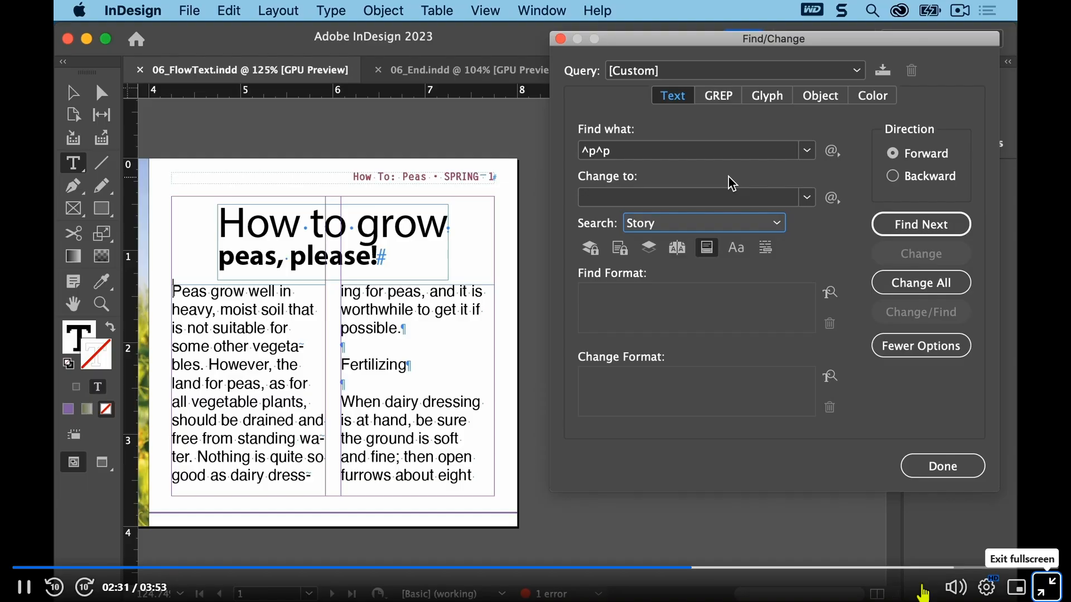
key(Escape)
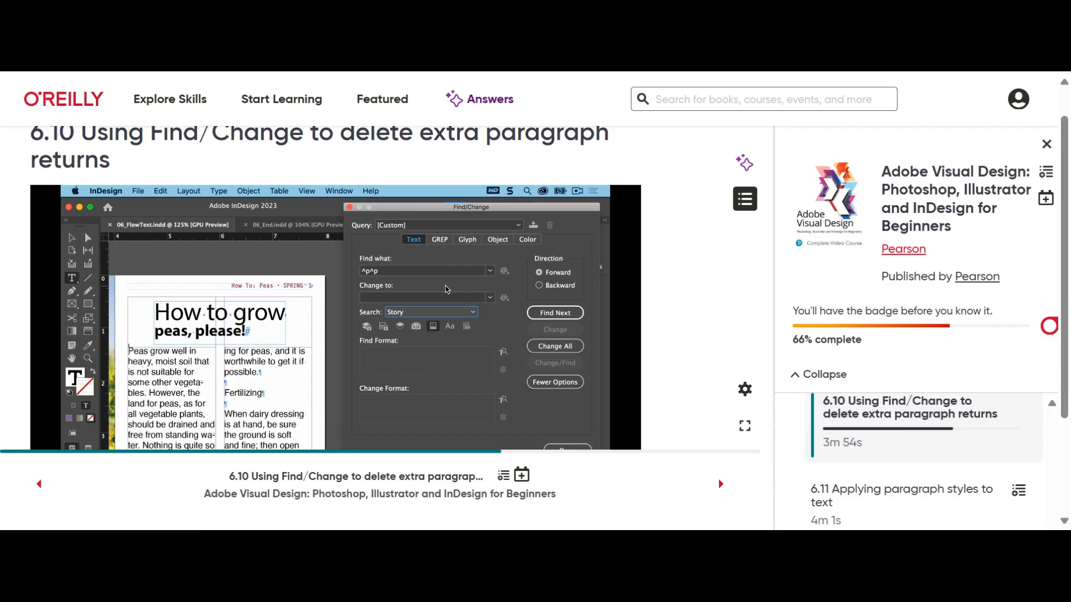
scroll(914, 461, down, 7)
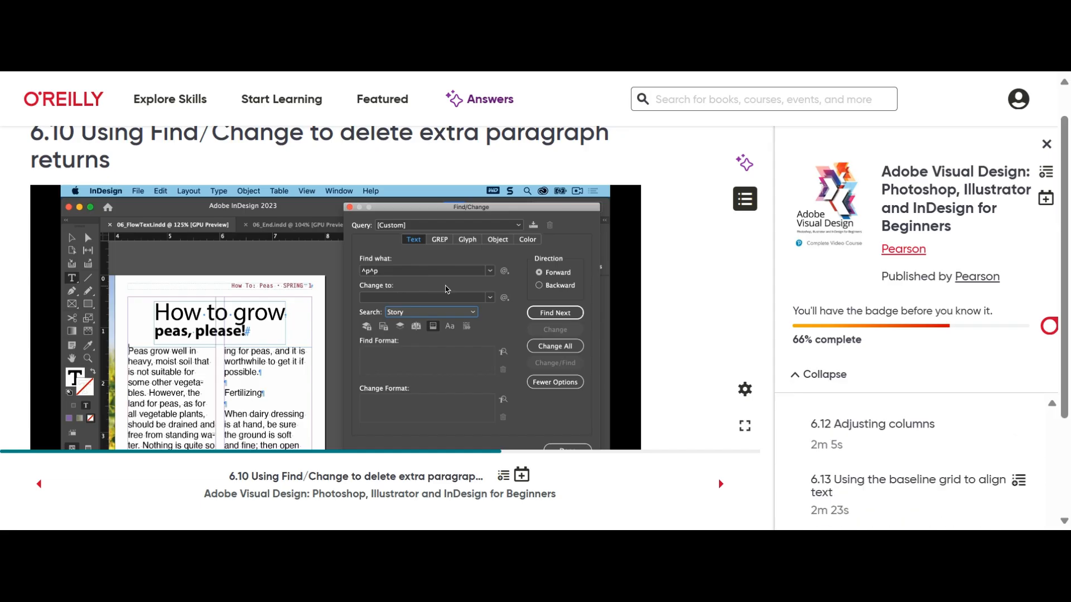
scroll(915, 461, up, 2)
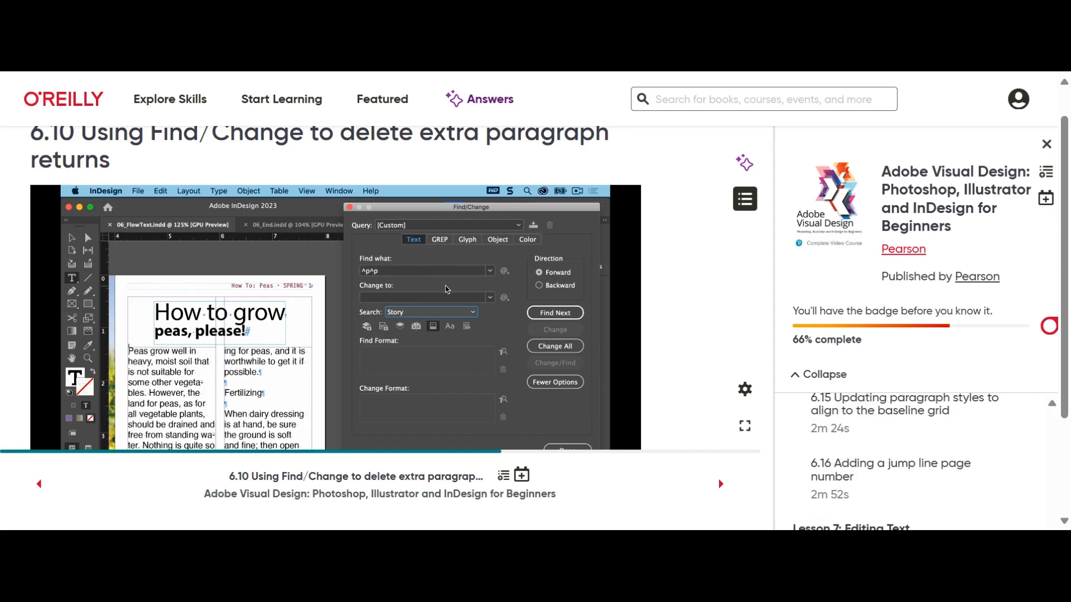
scroll(915, 460, down, 1)
scroll(915, 461, up, 3)
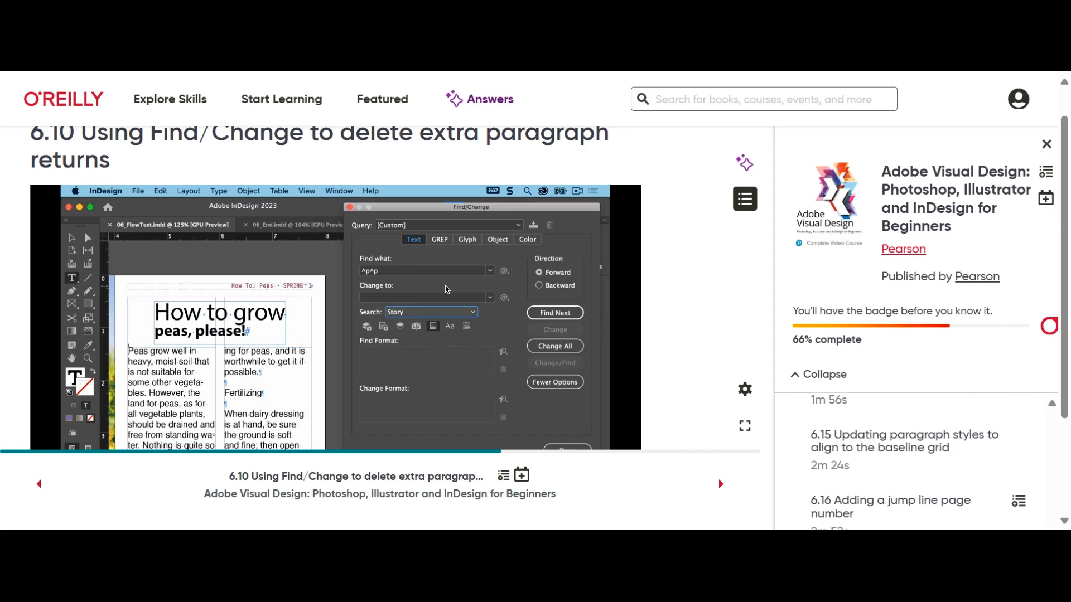
scroll(915, 461, up, 2)
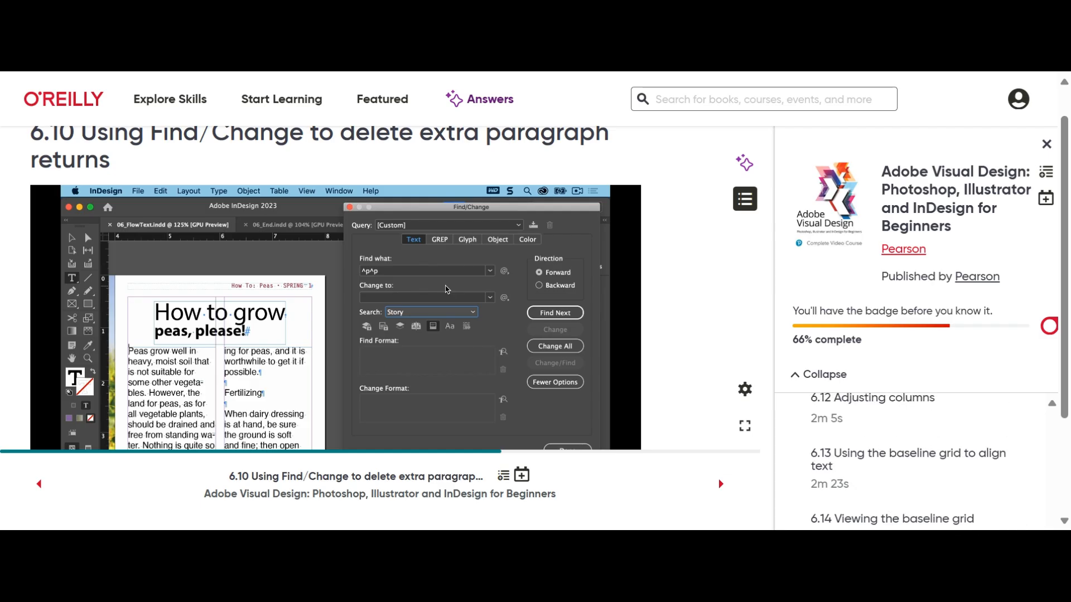
scroll(914, 461, up, 3)
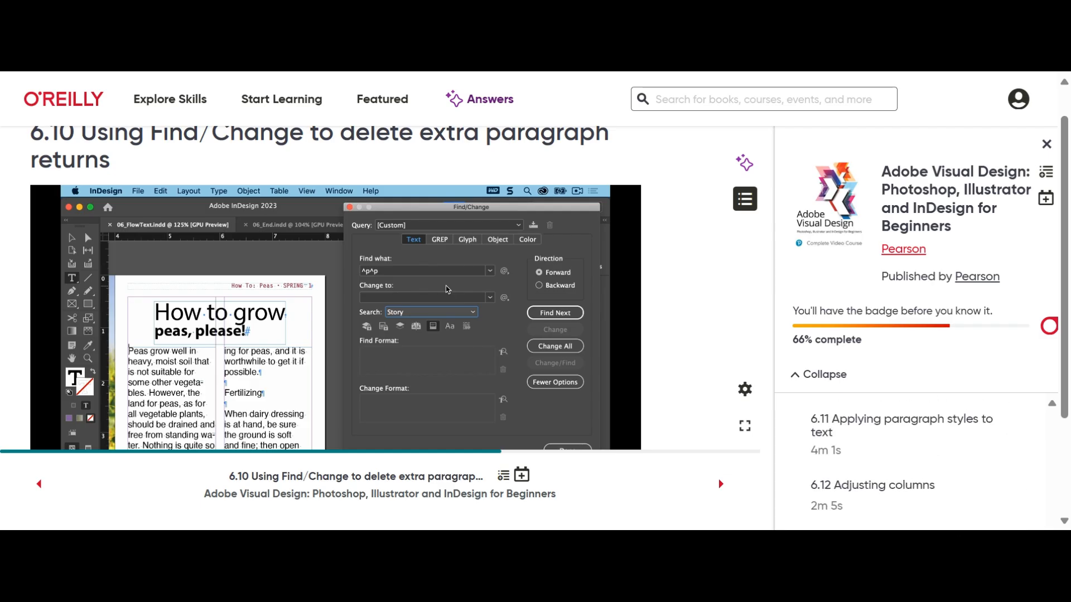
scroll(915, 460, down, 1)
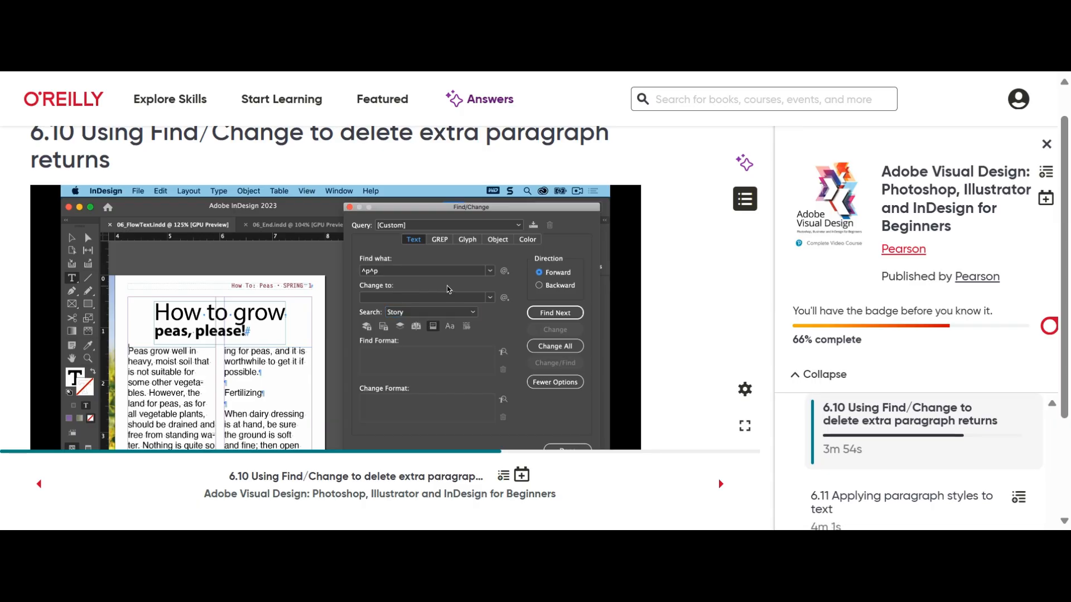
scroll(914, 461, up, 1)
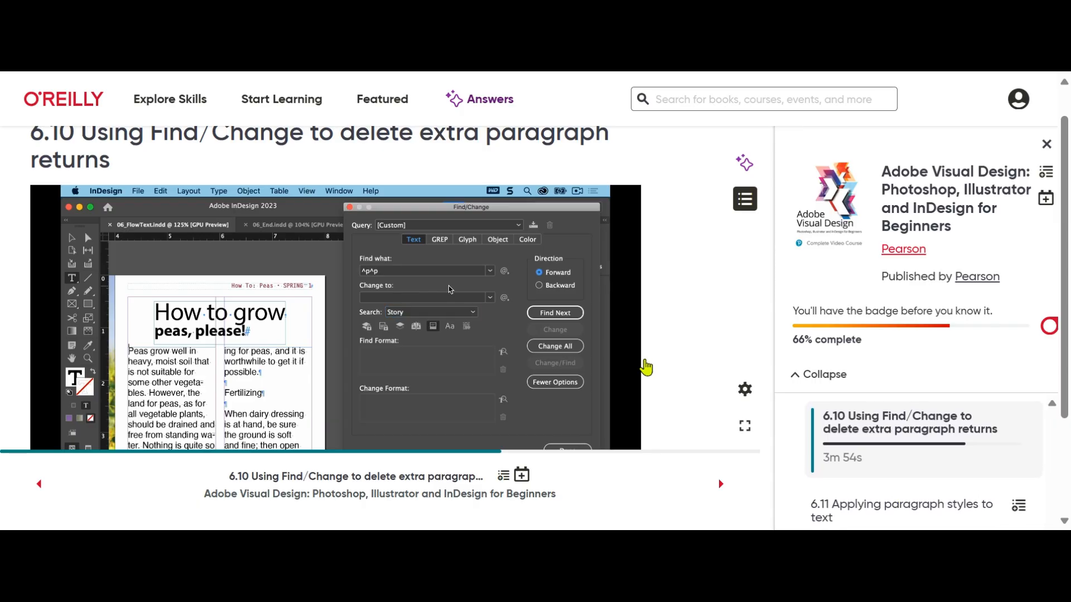
scroll(665, 360, down, 3)
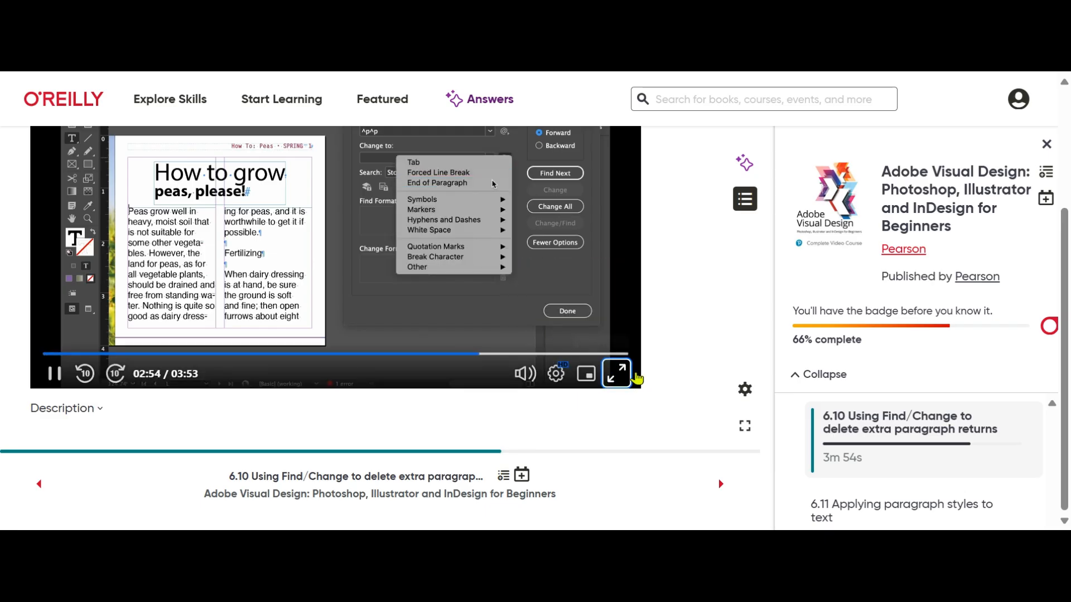
click(615, 373)
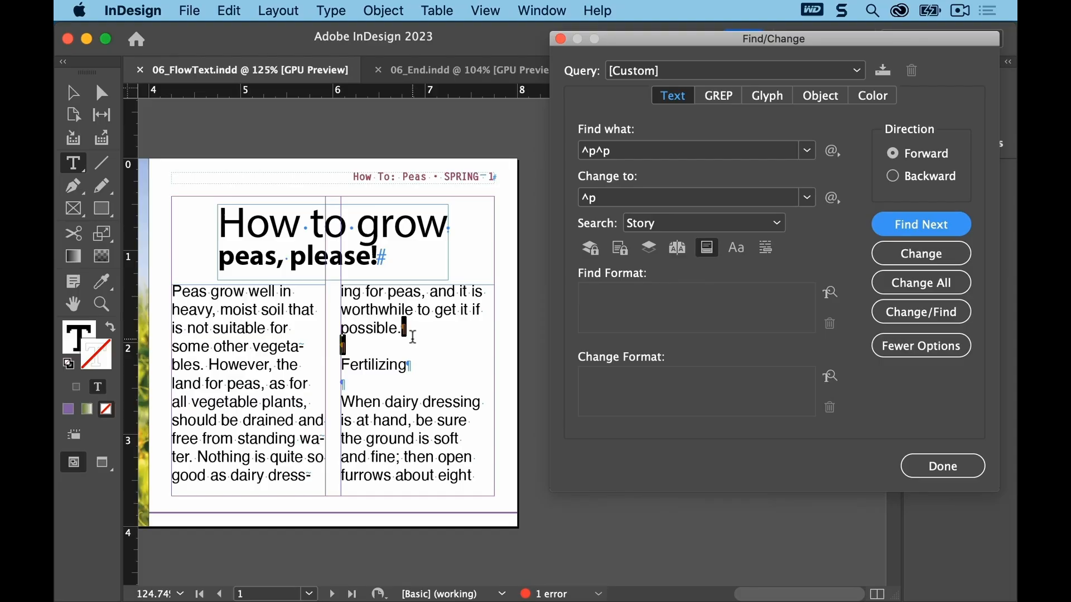
Step: Change all ^p^p to ^p throughout the story, acknowledge the result, and close Find/Change
click(892, 284)
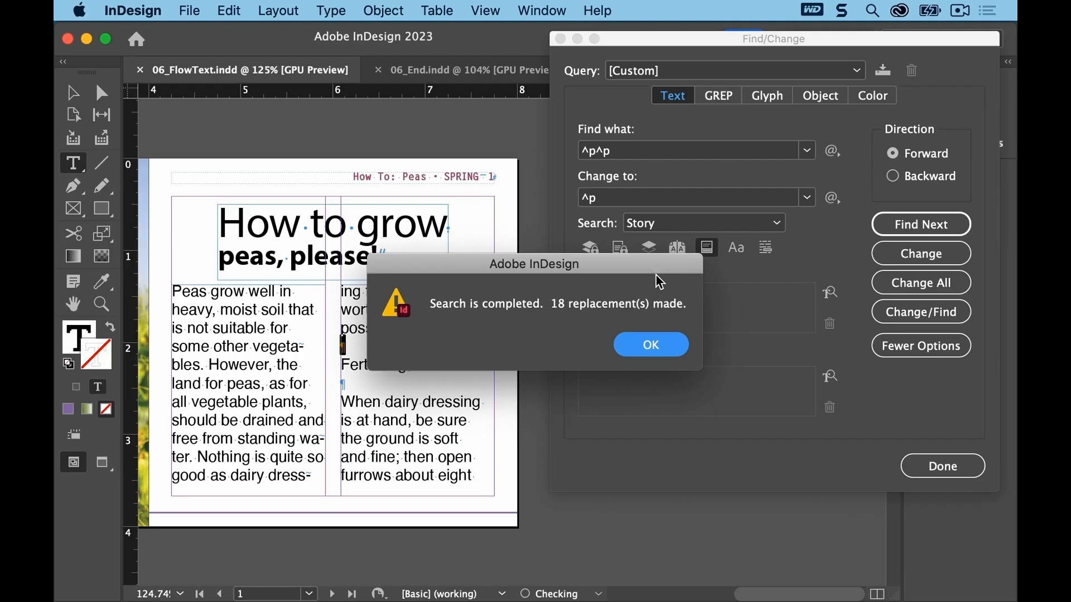
drag(604, 269, 687, 225)
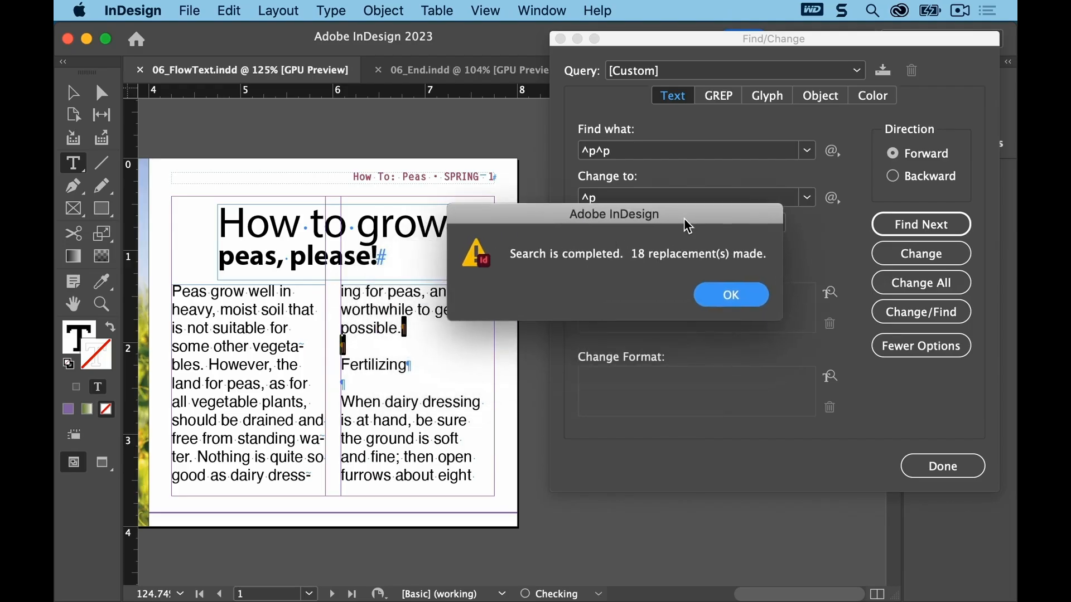
click(732, 295)
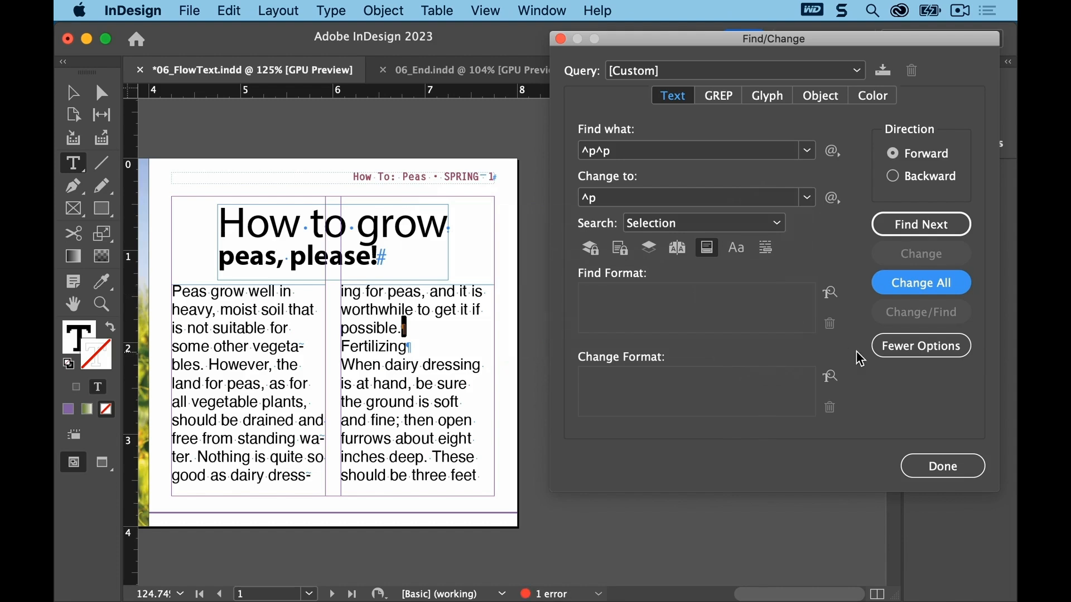
click(935, 468)
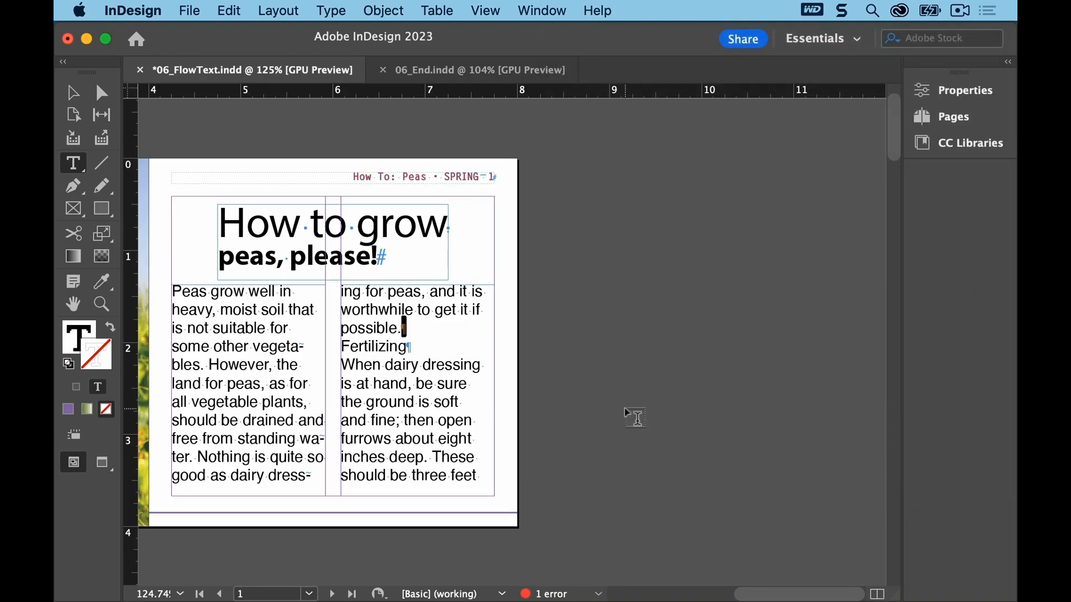
Step: Go to the next spread to review the cleaned-up text
click(277, 10)
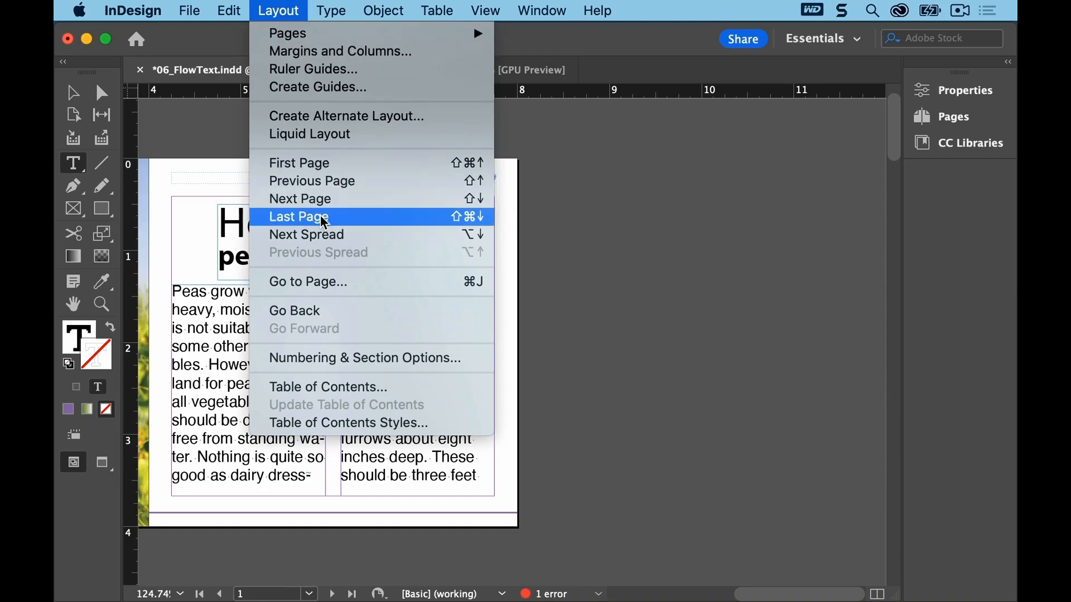
click(324, 234)
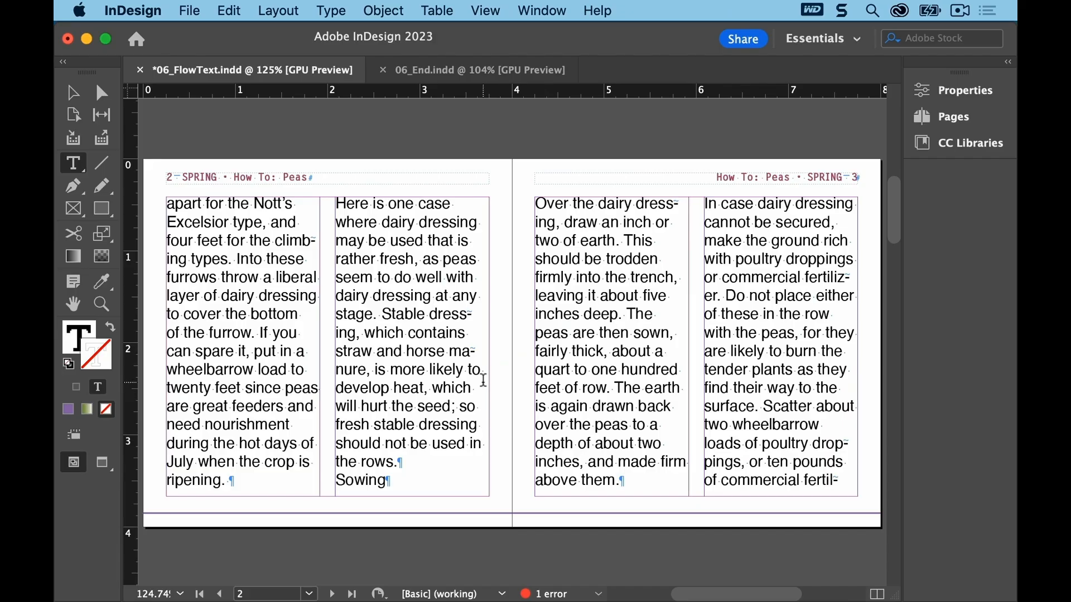
Step: Save the document and return to the first spread
click(189, 9)
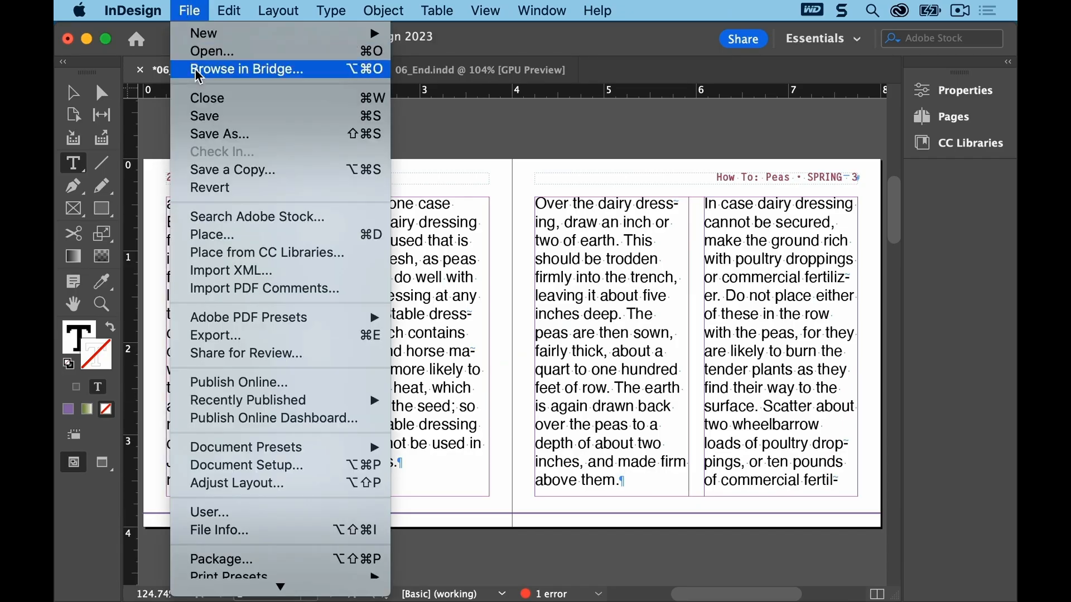
click(205, 115)
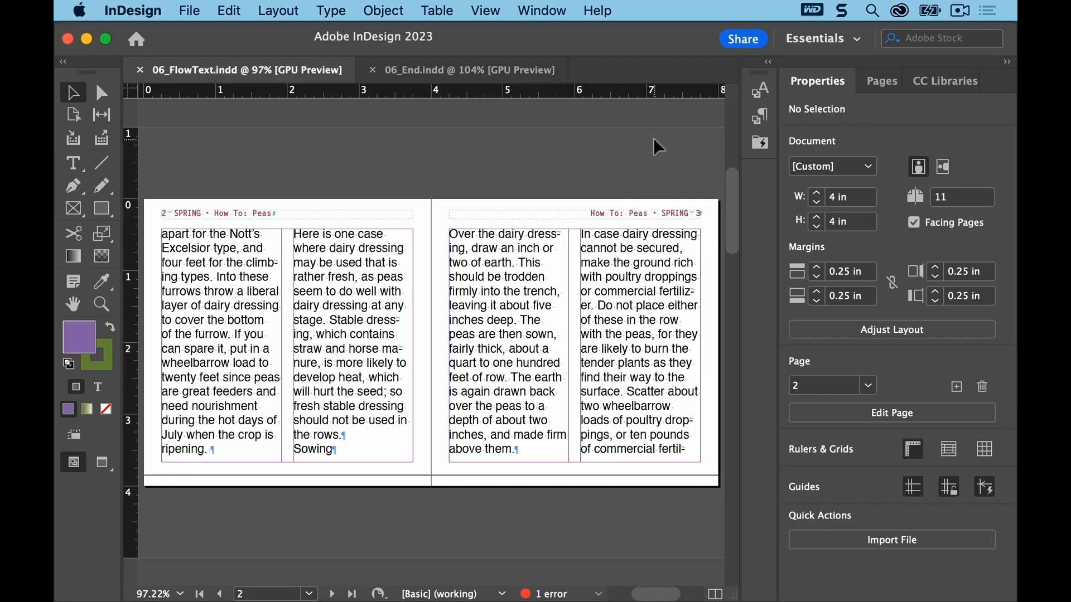
click(878, 82)
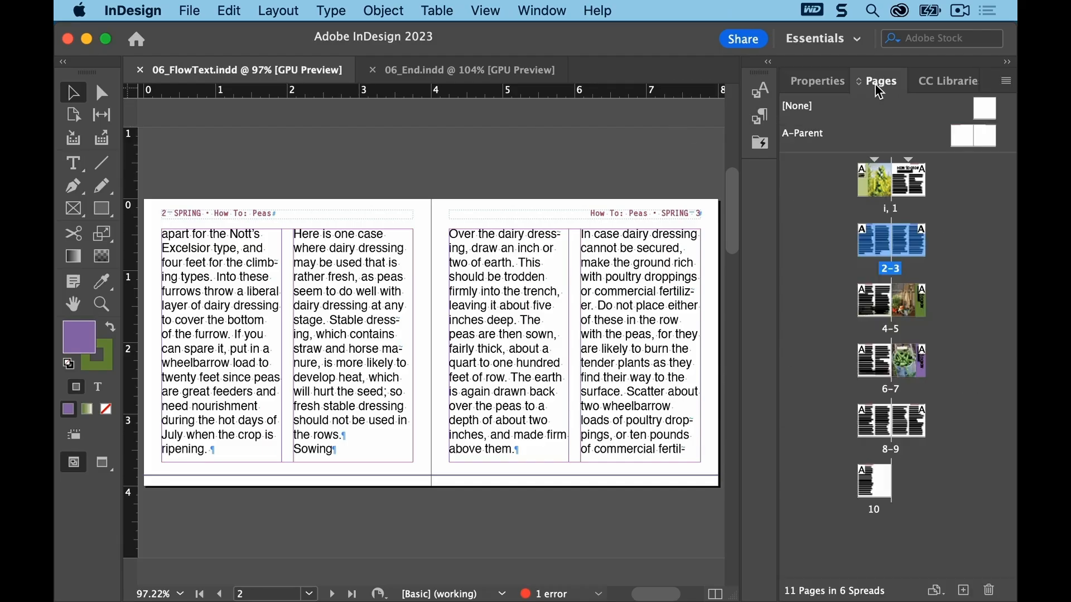
double_click(914, 194)
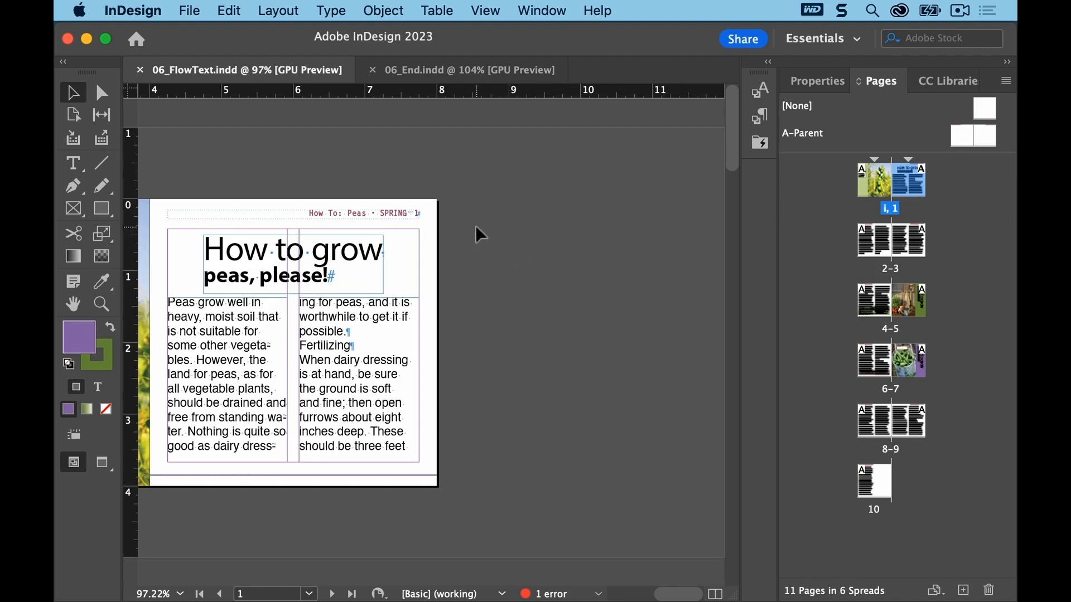
Step: Select all text in the main story and apply the Body Paragraphs paragraph style to it
click(72, 164)
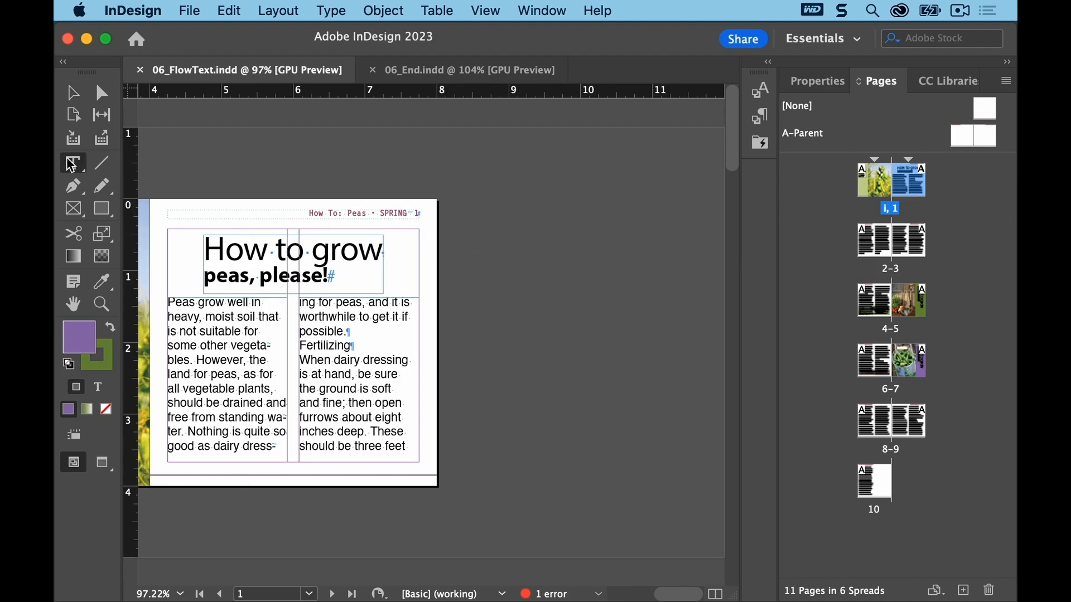
click(187, 316)
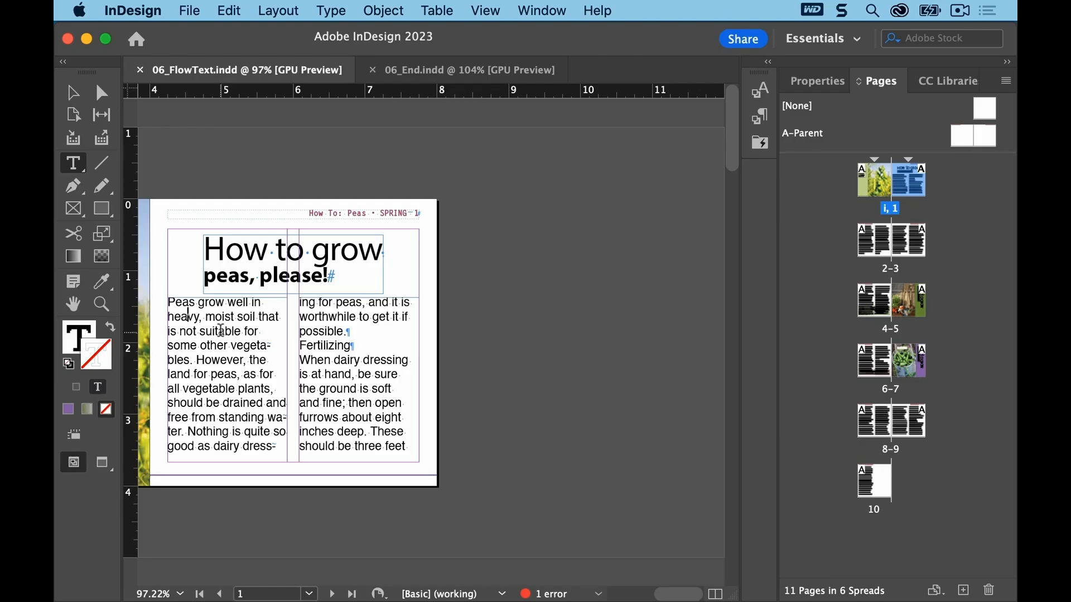
click(101, 304)
drag(147, 190, 469, 493)
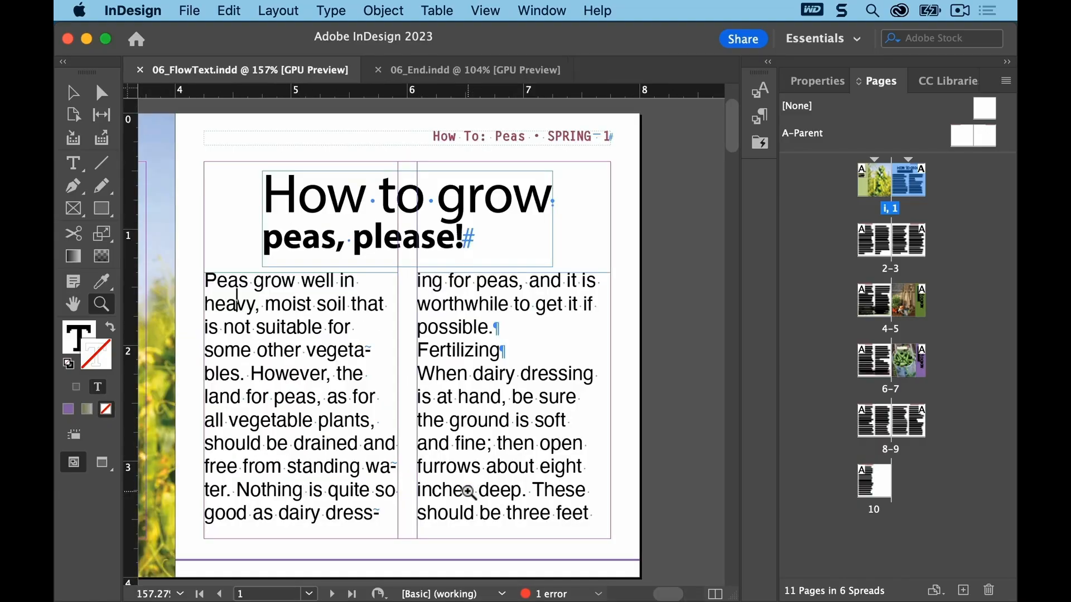
click(233, 12)
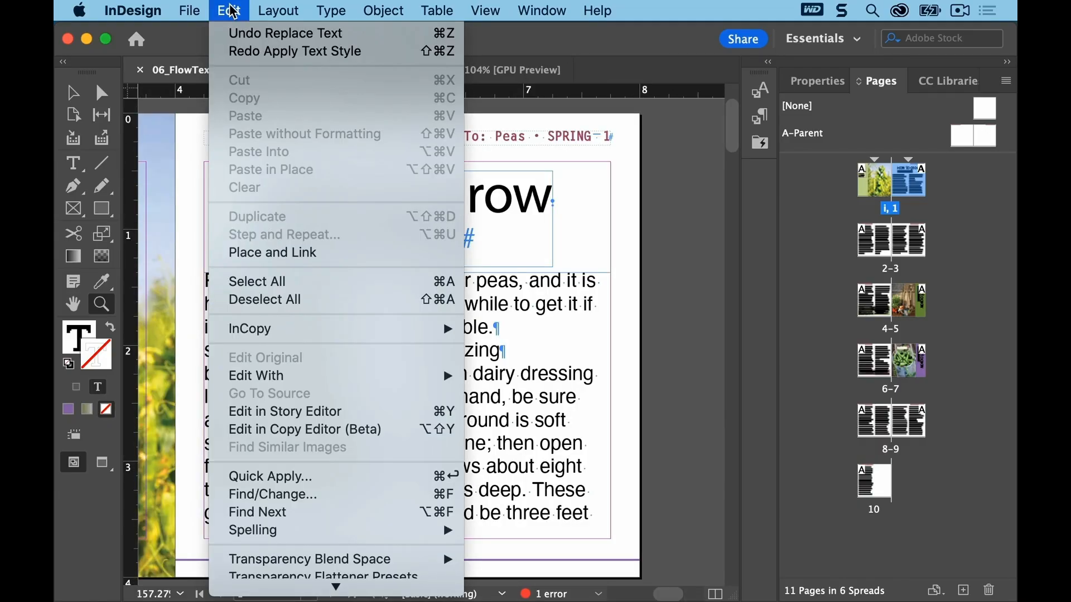
click(257, 281)
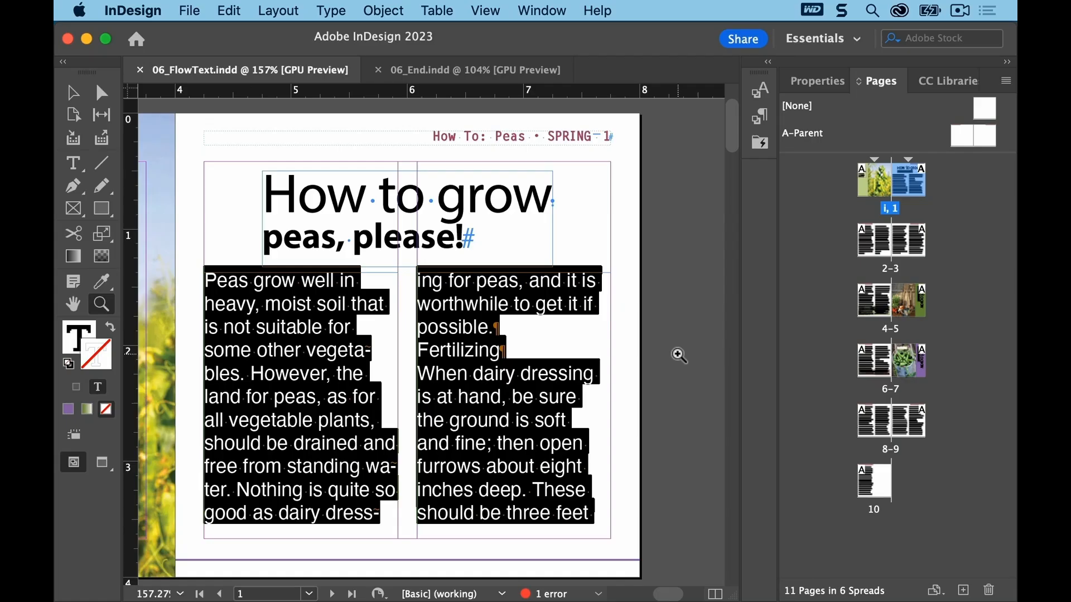
click(817, 82)
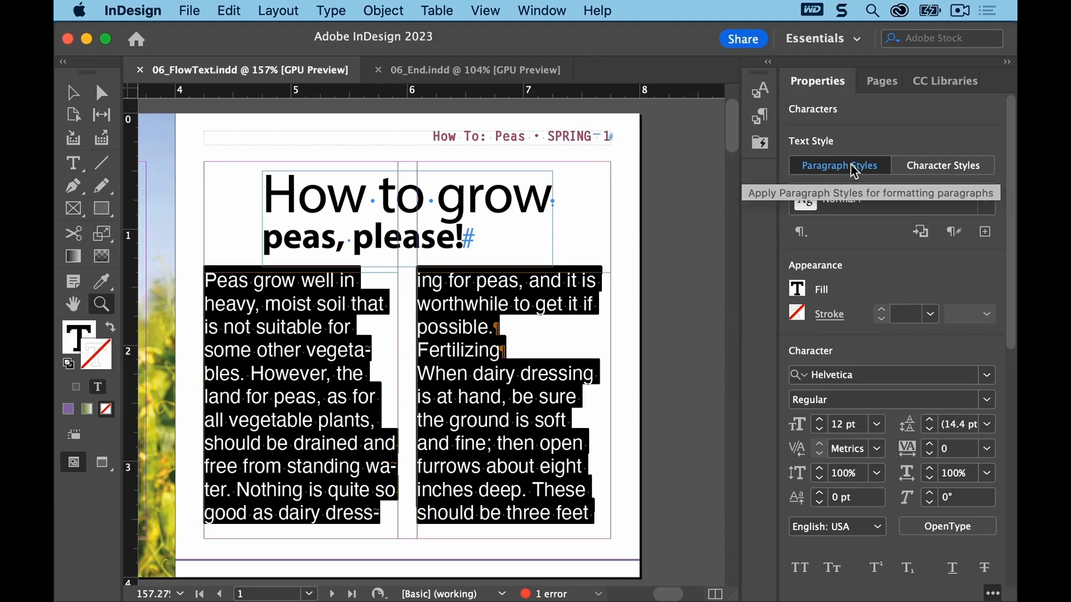
click(985, 204)
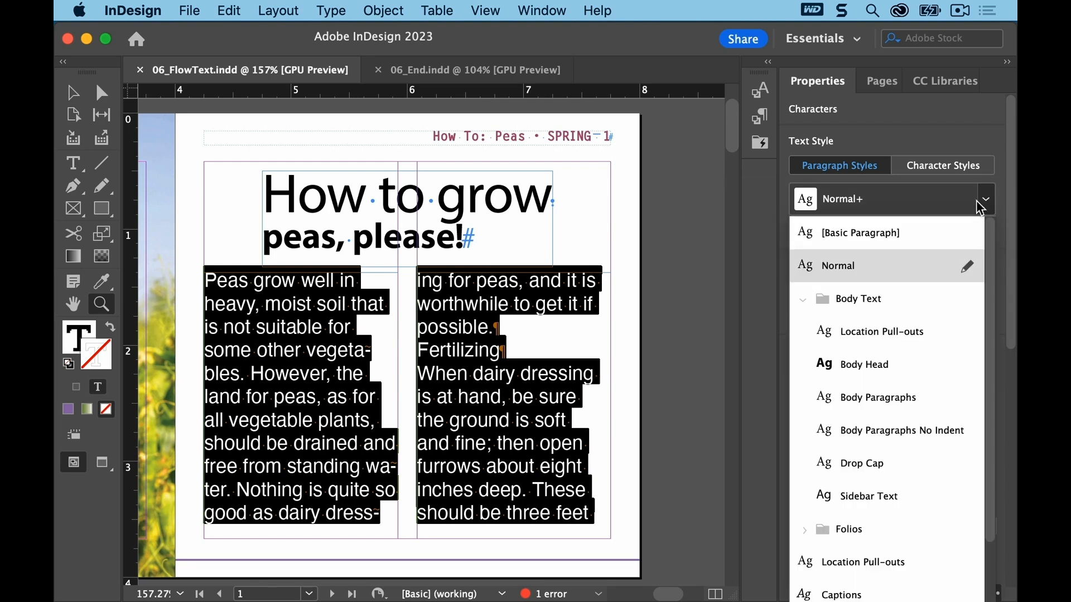
click(801, 301)
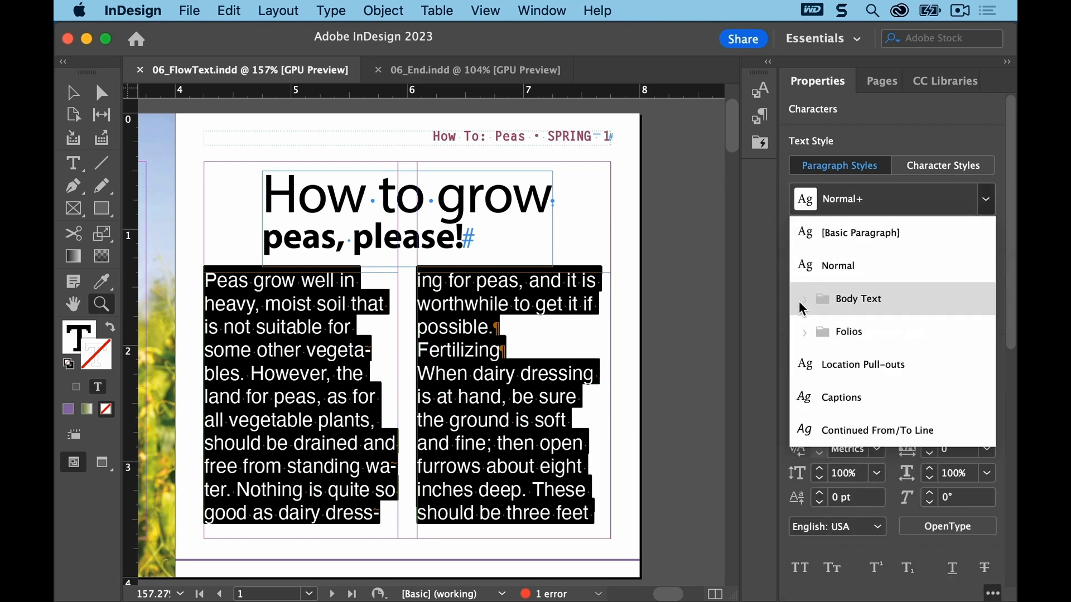
click(801, 302)
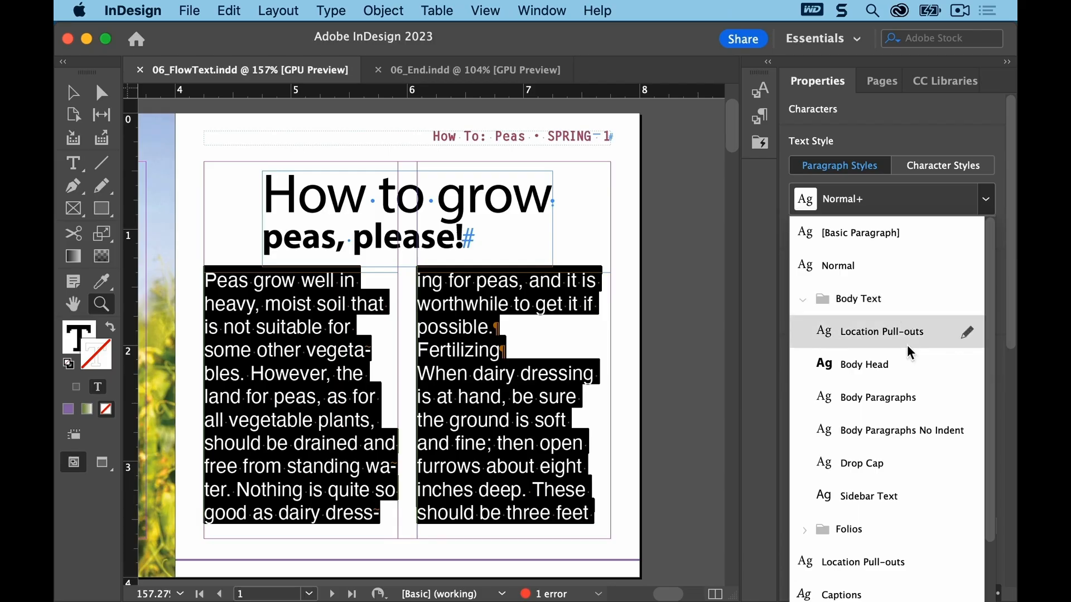
click(906, 389)
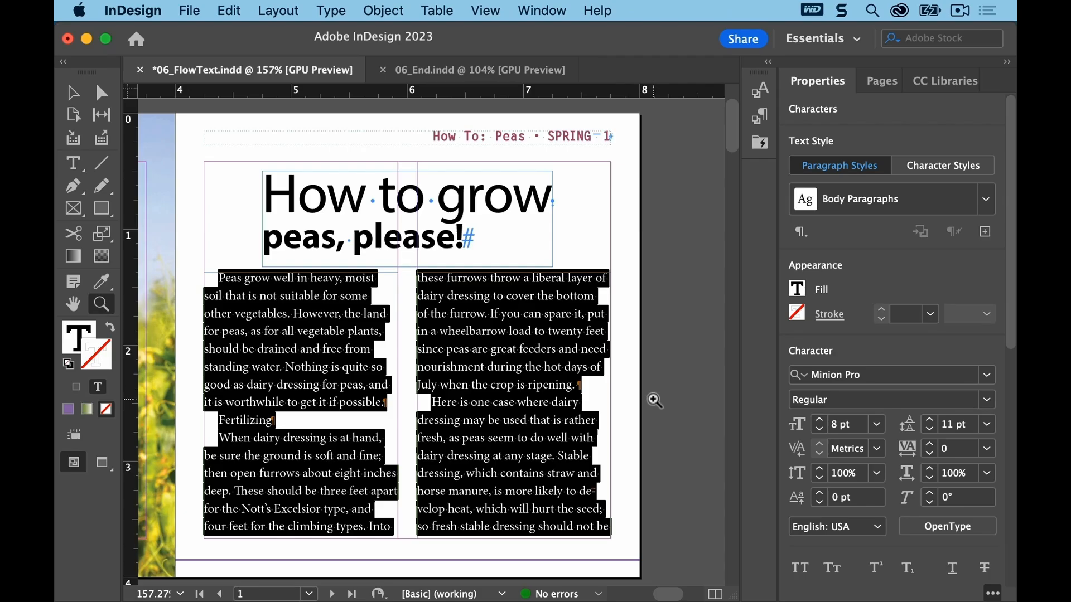
Step: Apply the Drop Cap paragraph style to the story's first paragraph on page 1
drag(733, 144, 750, 310)
drag(680, 594, 654, 597)
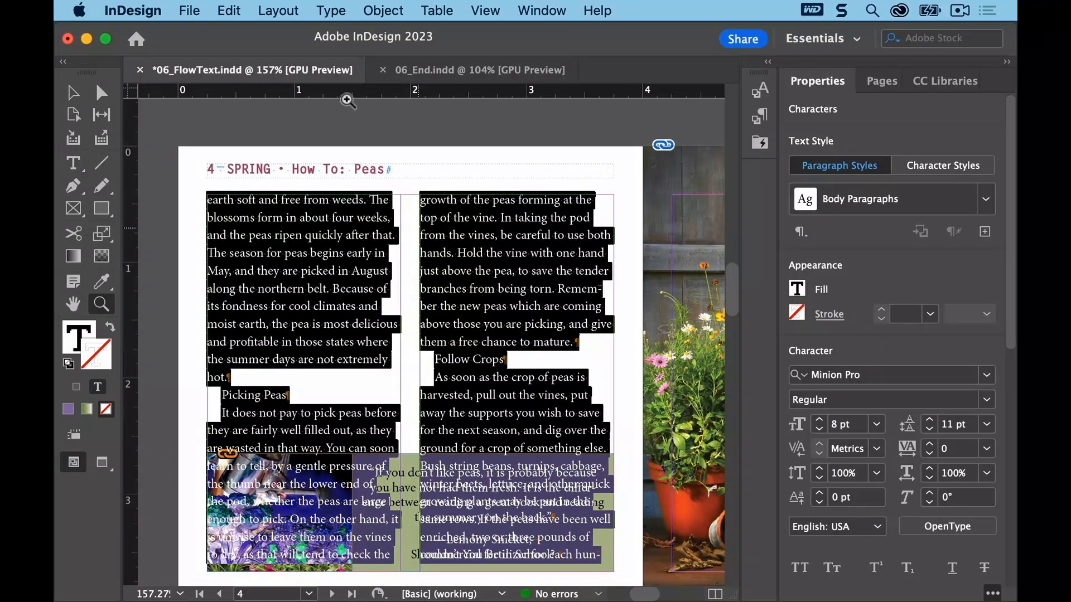
click(279, 11)
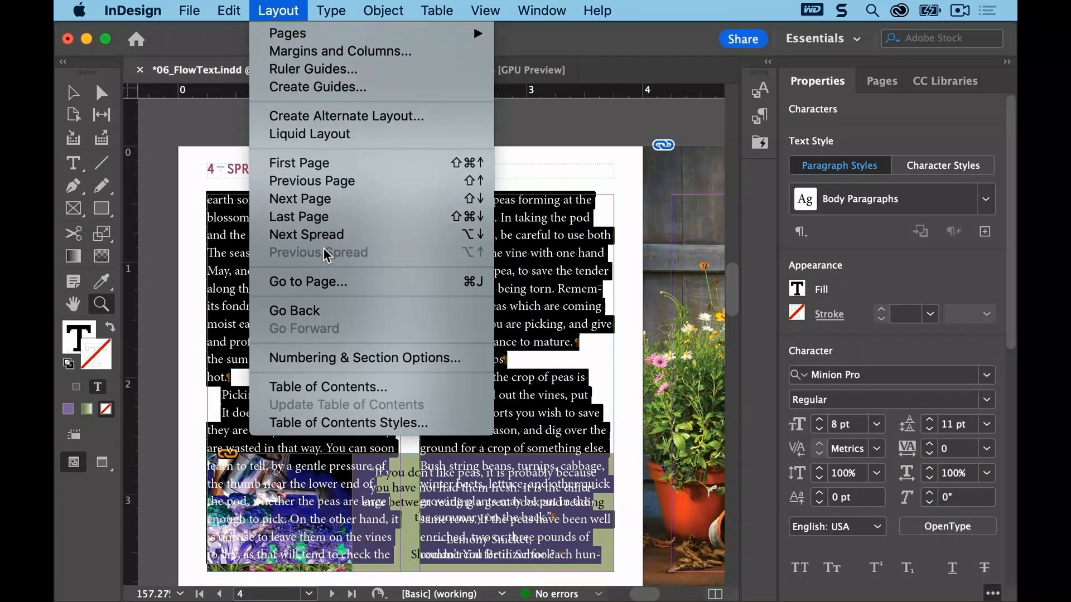
click(335, 280)
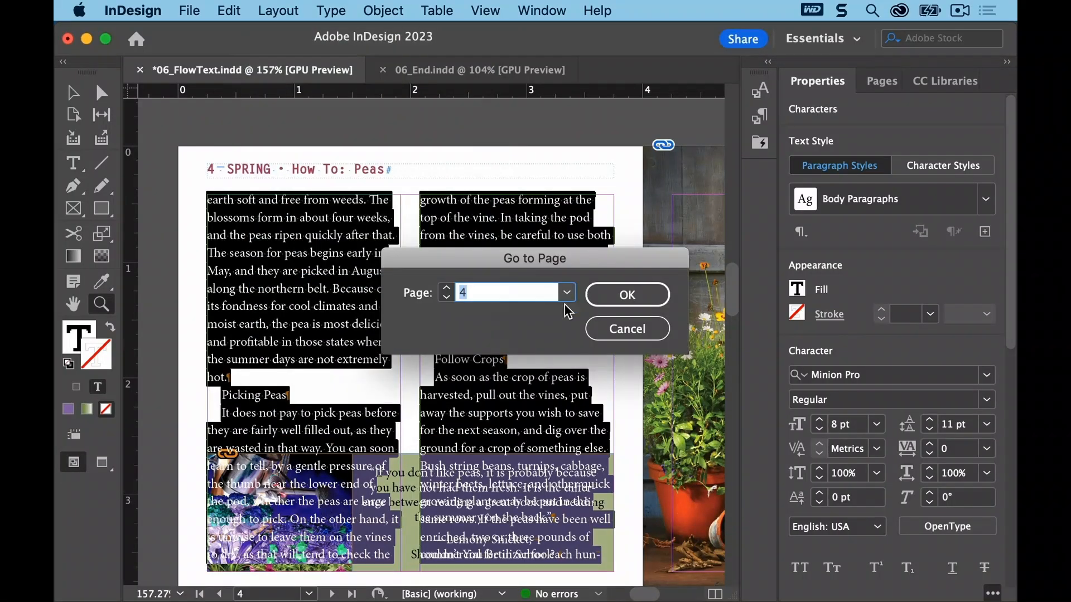
text(1)
click(608, 298)
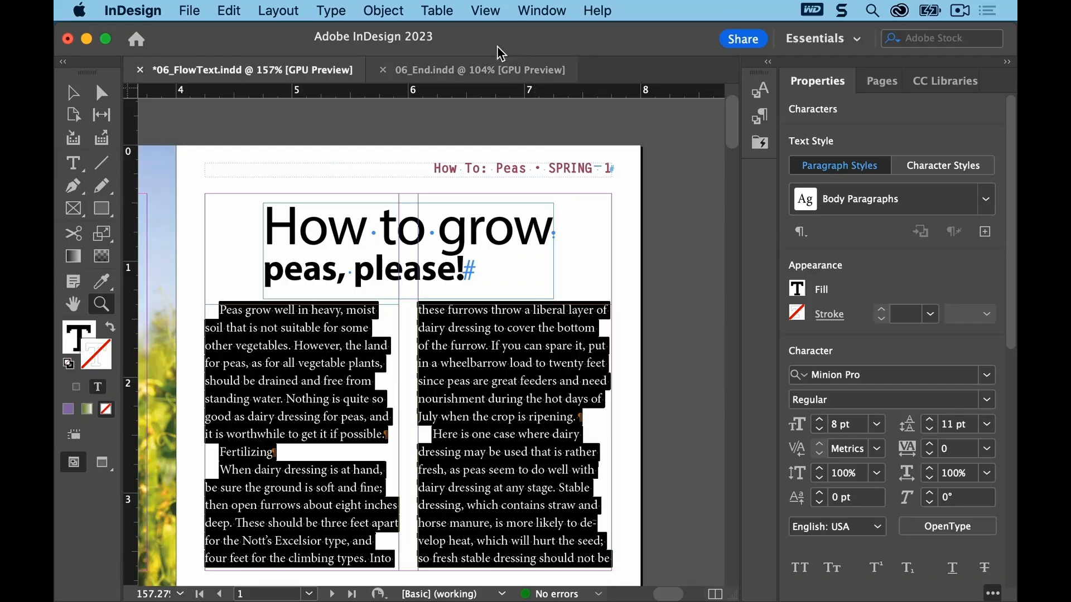
click(489, 10)
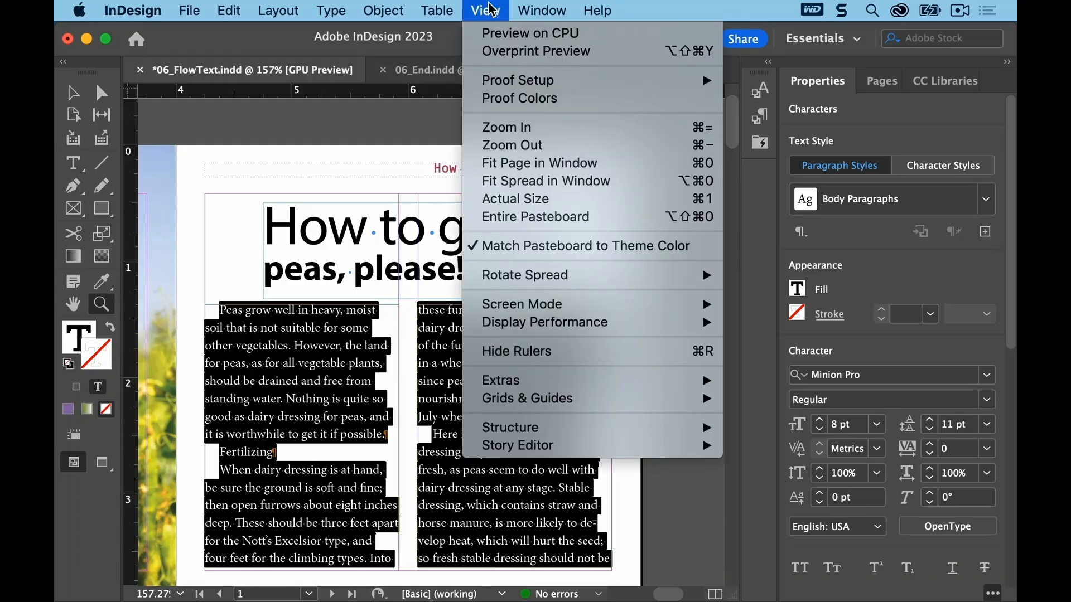
click(508, 162)
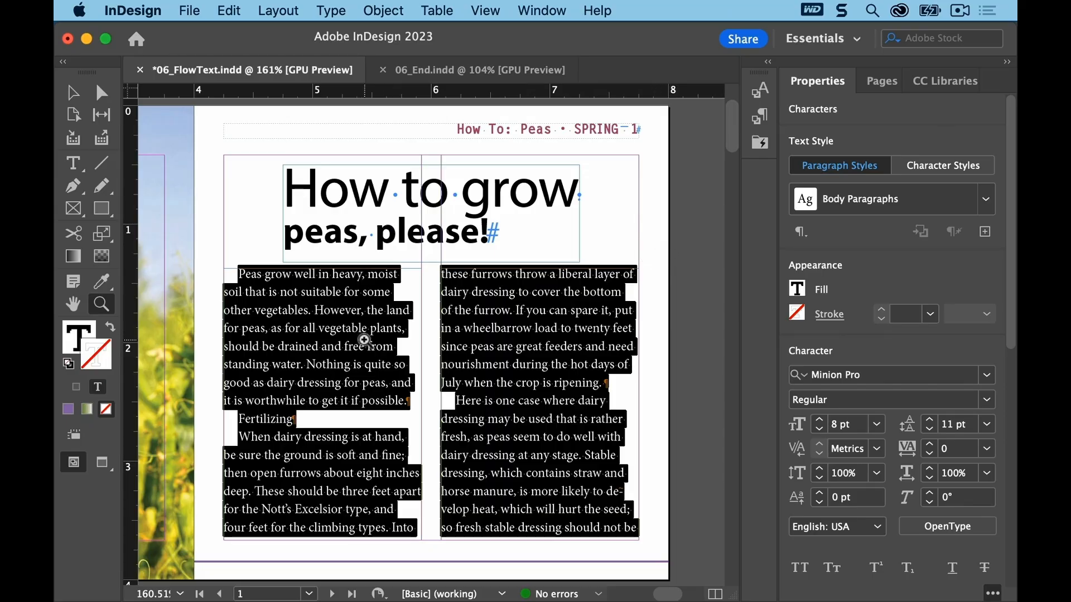
click(75, 162)
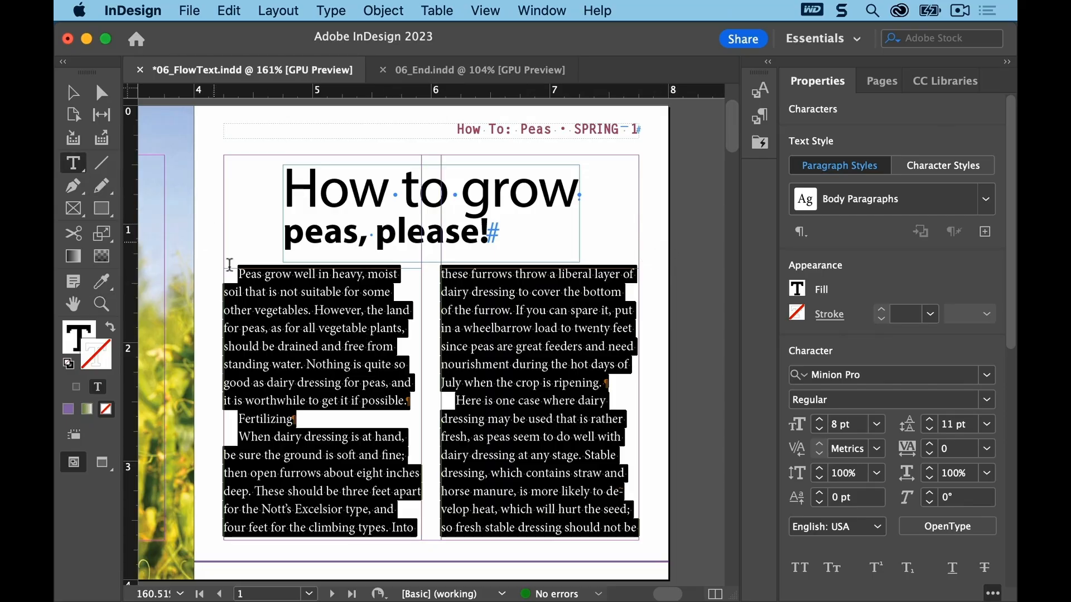
click(271, 289)
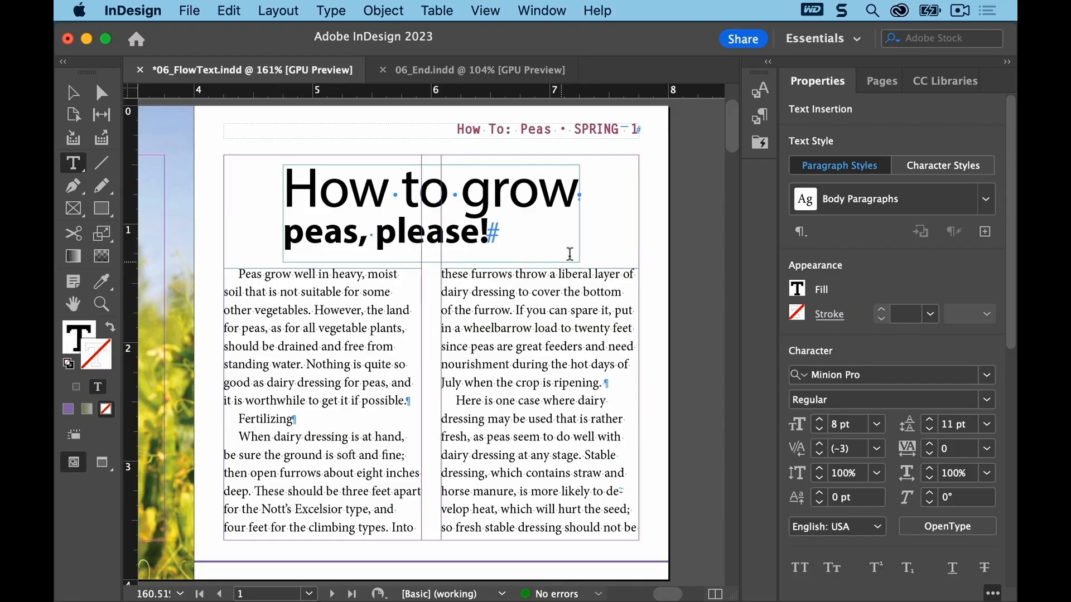
click(760, 116)
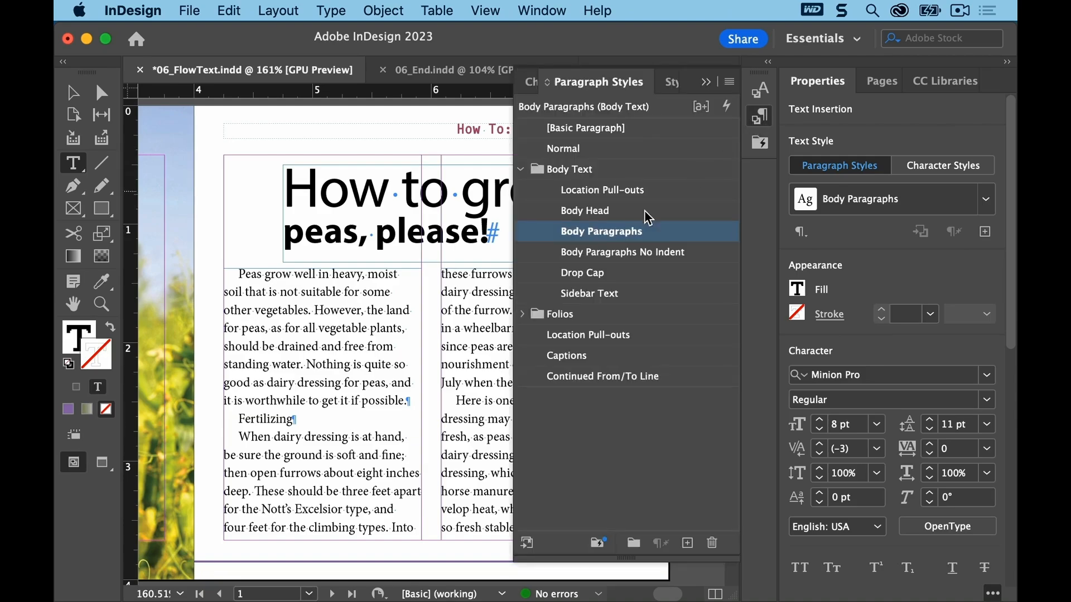
click(613, 281)
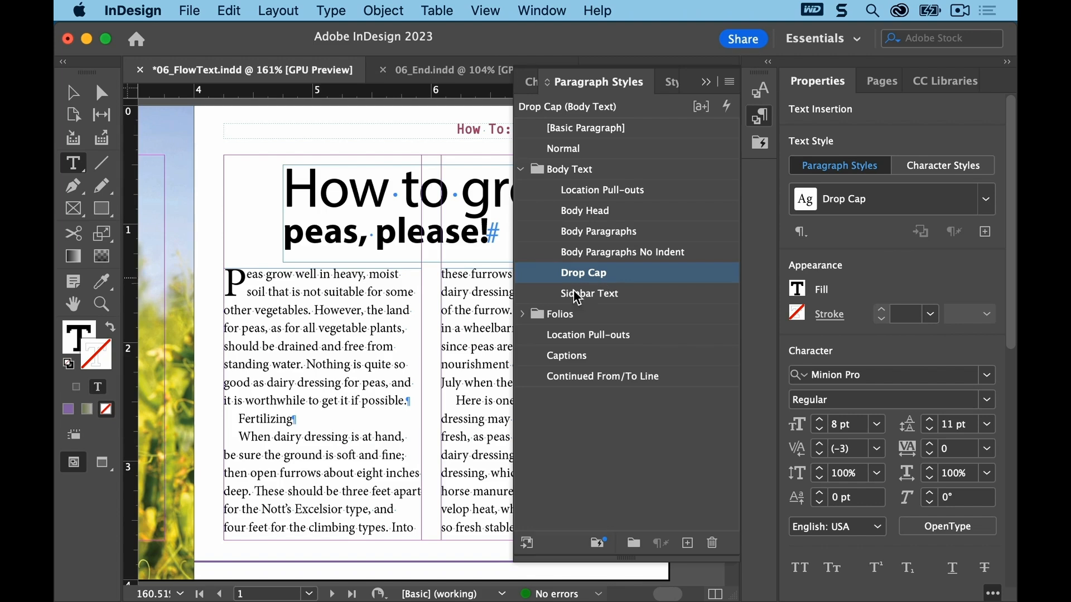
Step: Apply Body Head to the Fertilizing heading and Body Paragraphs No Indent to the paragraph following it
click(263, 420)
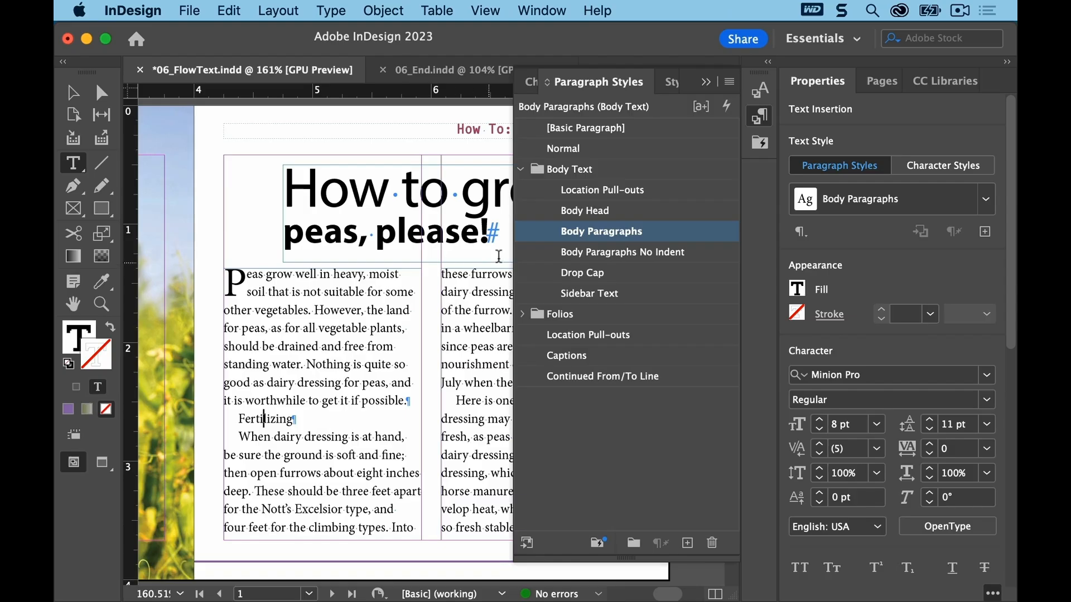
click(611, 212)
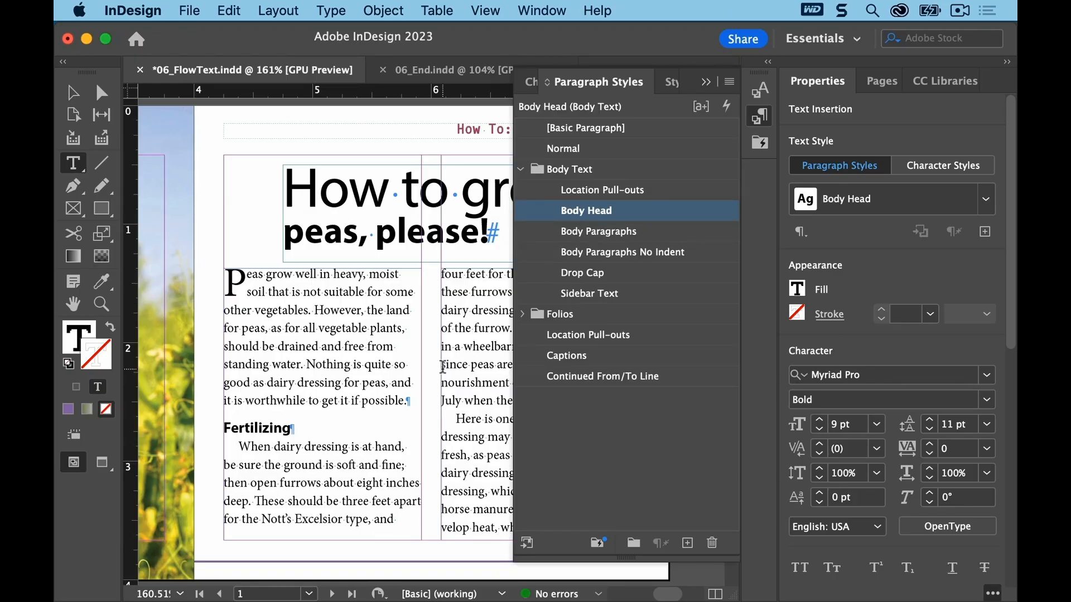
click(274, 449)
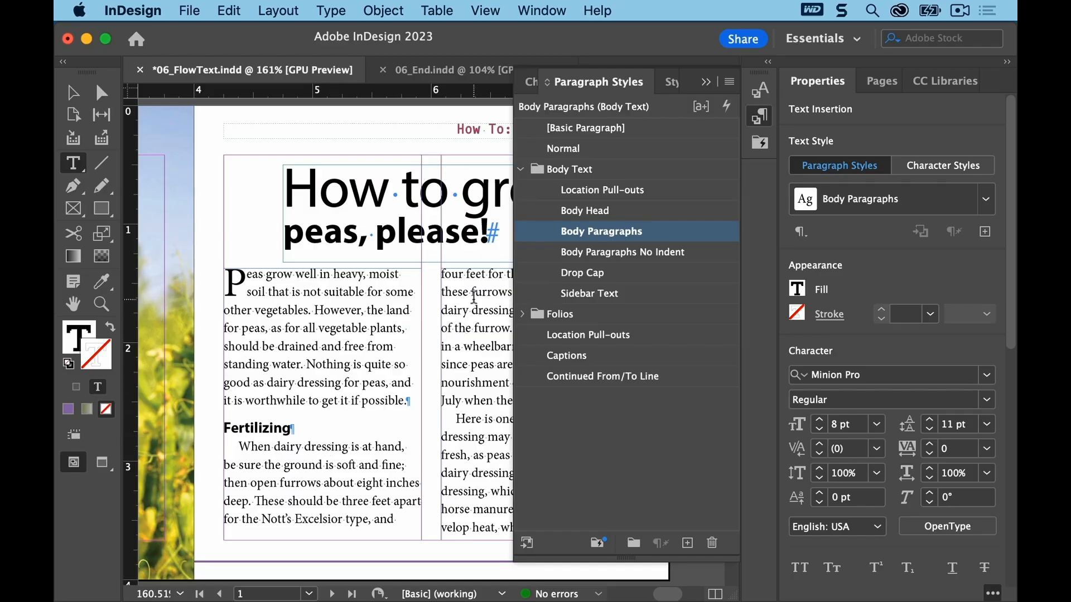
click(606, 256)
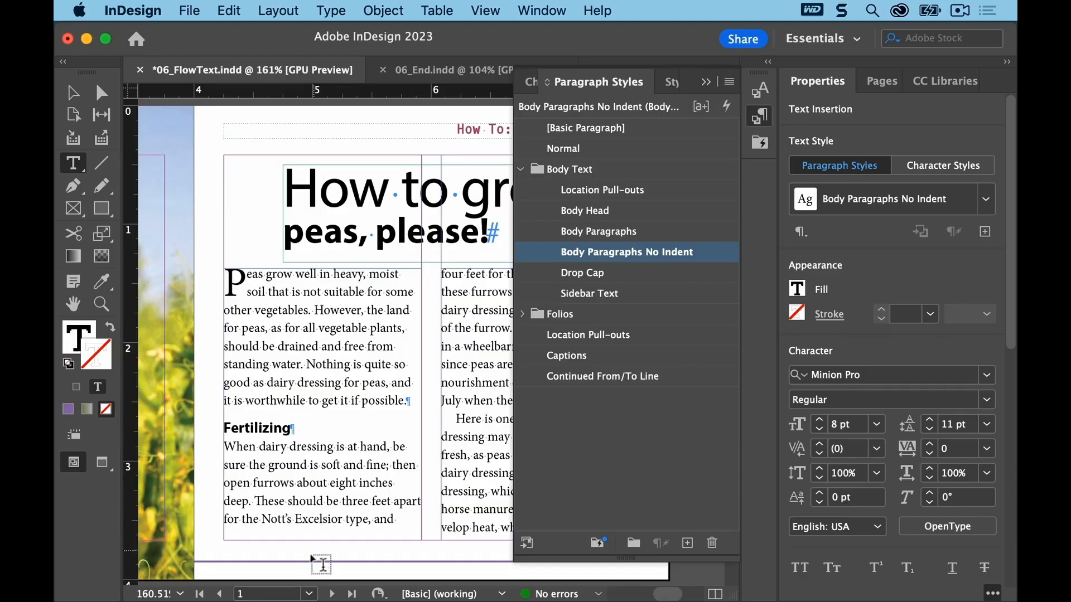
Step: On page 2, apply Body Head to the Sowing heading and Body Paragraphs No Indent to the paragraph after it
click(308, 594)
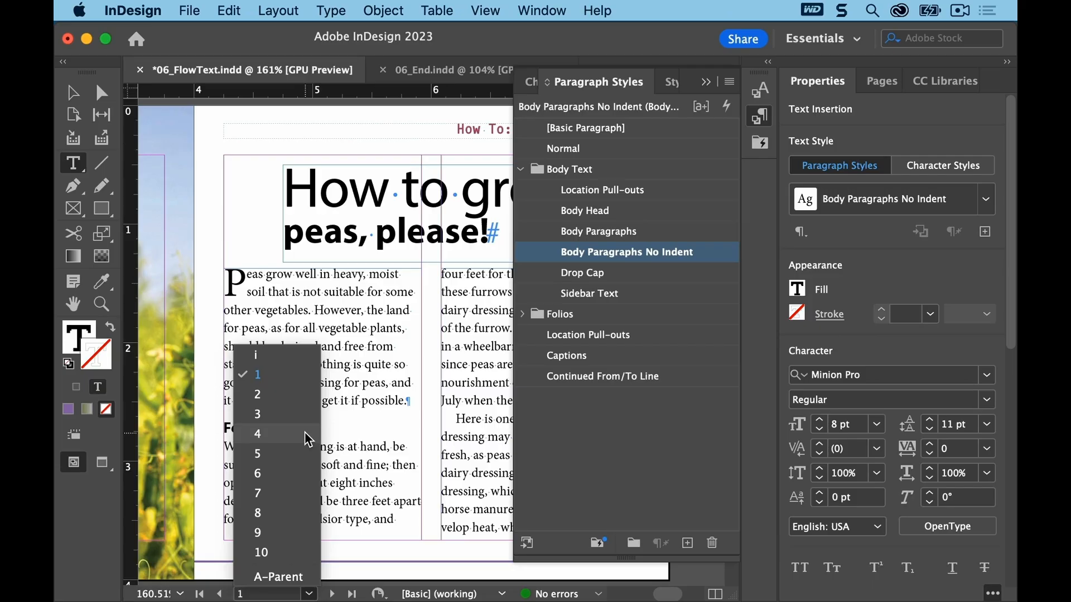
click(301, 394)
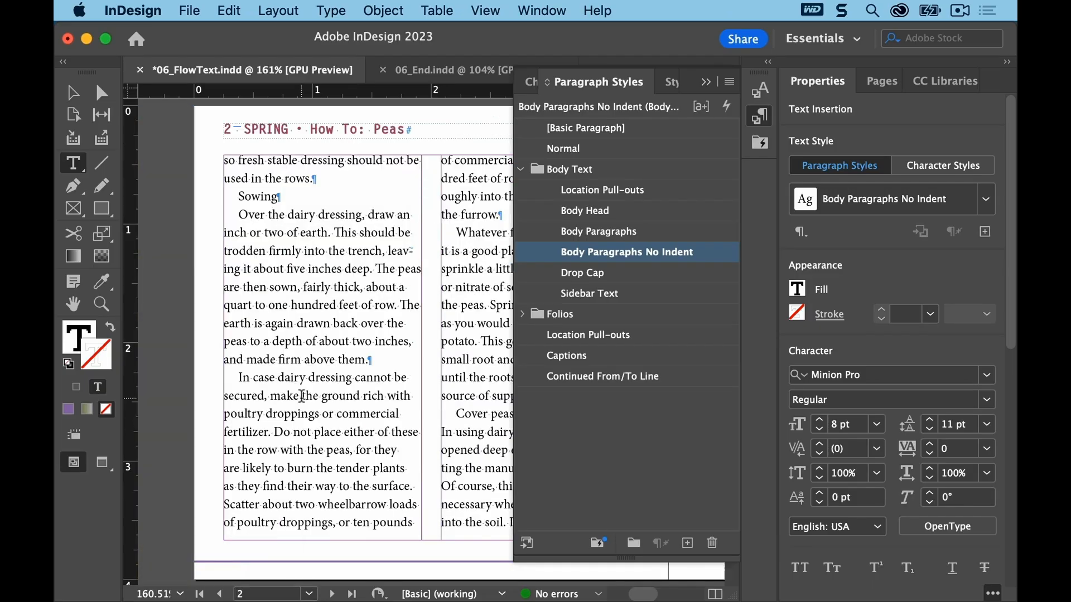
click(254, 196)
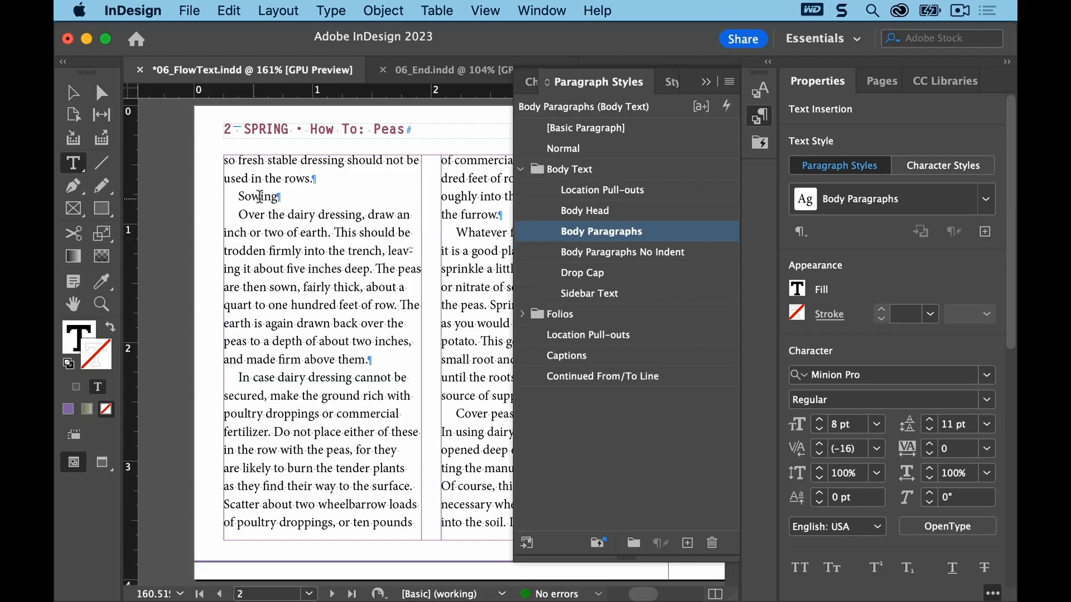
click(578, 210)
click(281, 240)
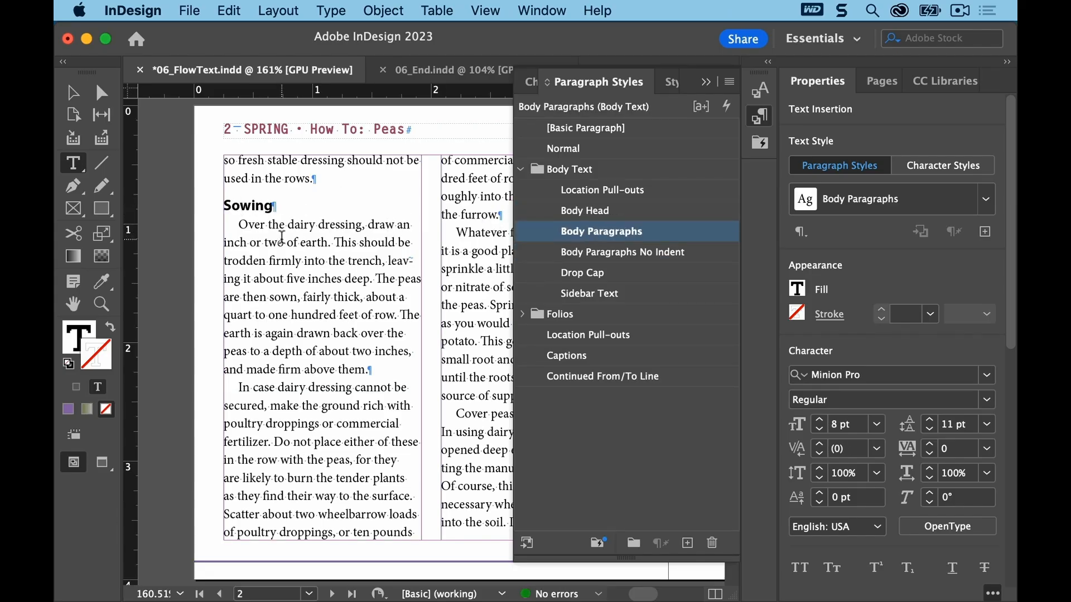
click(605, 252)
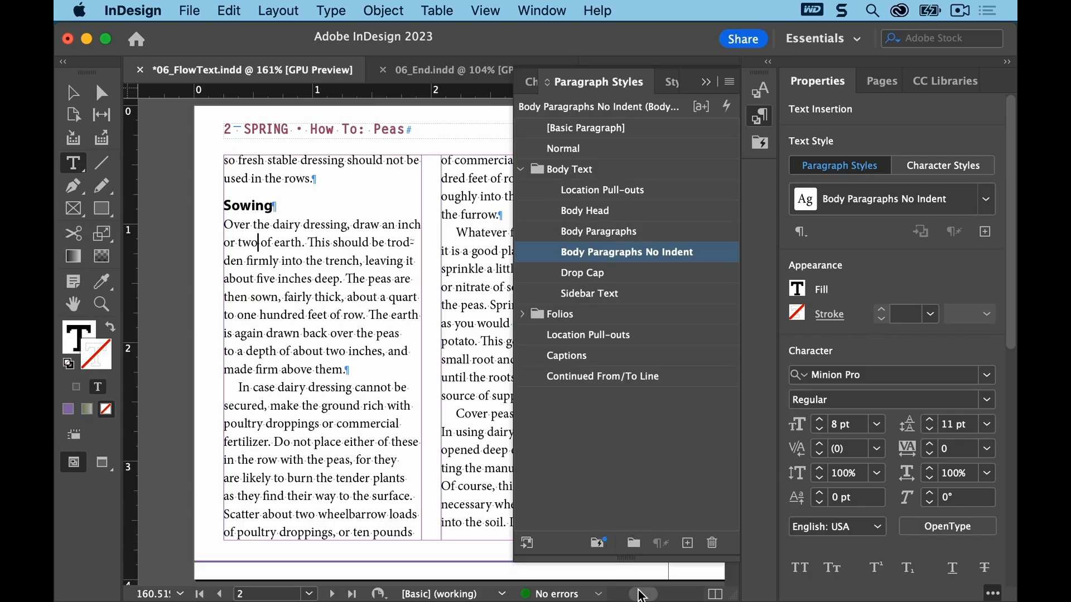
Step: Apply Body Head to the Thinning Out heading and Body Paragraphs No Indent to the paragraph after it
drag(643, 595, 661, 596)
click(392, 395)
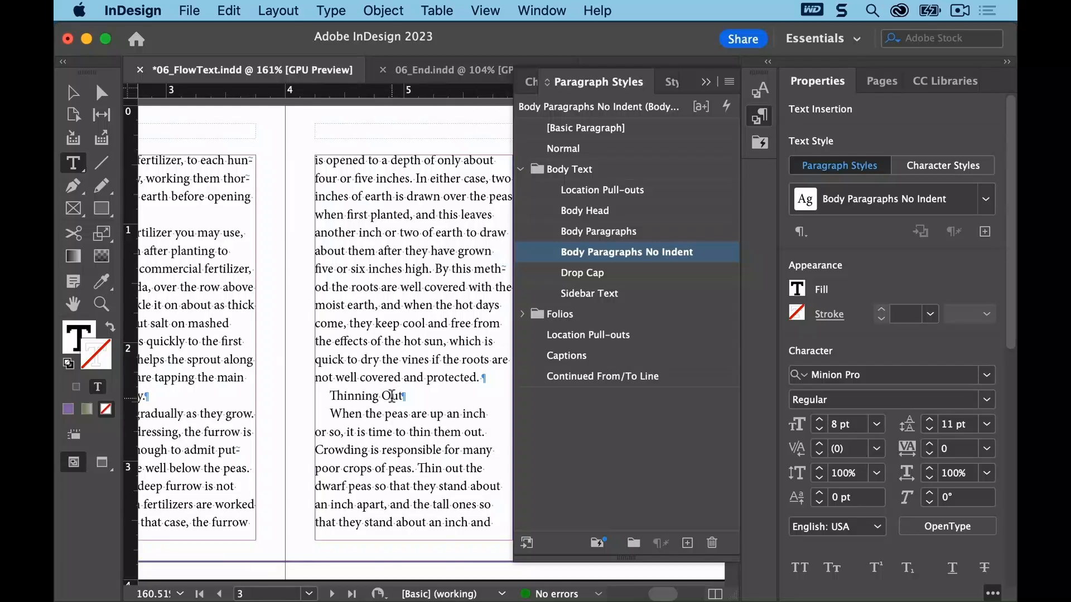
click(605, 211)
click(373, 441)
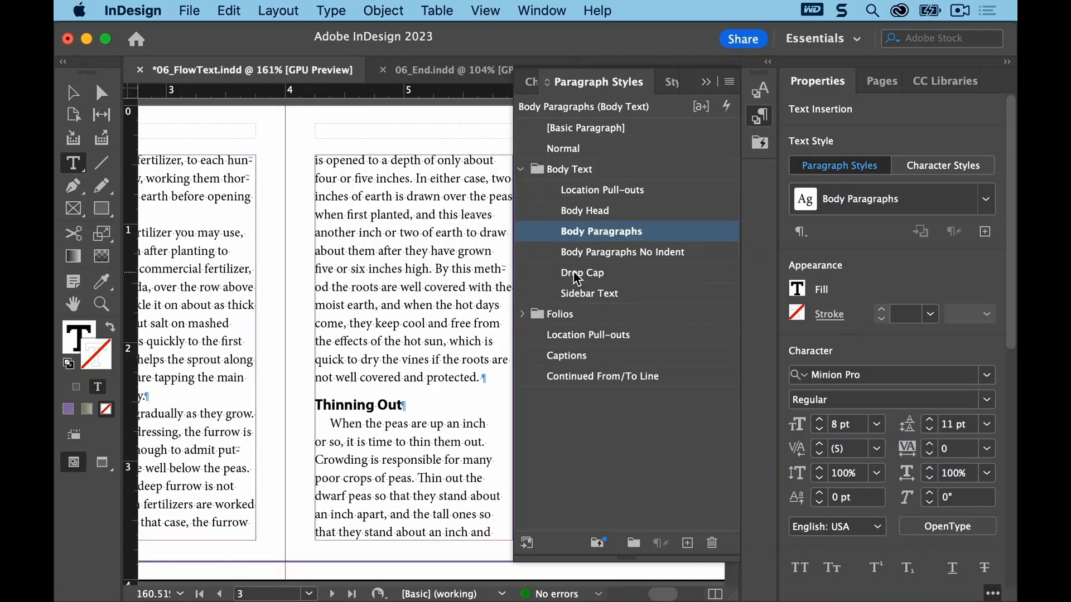
click(594, 252)
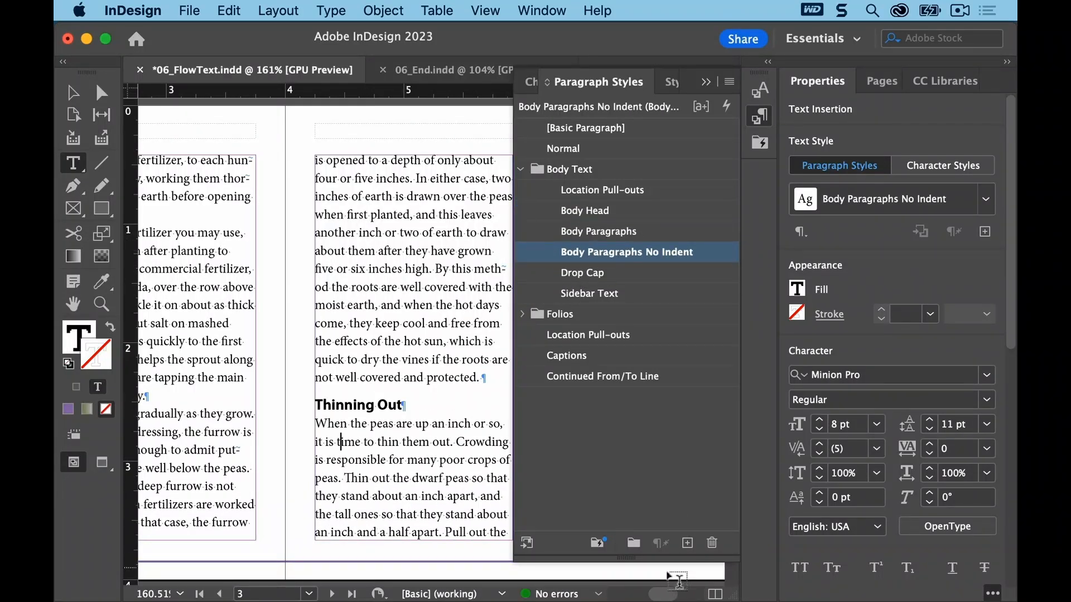
Step: Apply Body Head to the Protection from Birds heading and Body Paragraphs No Indent to the paragraph following it
drag(665, 596, 675, 596)
click(403, 216)
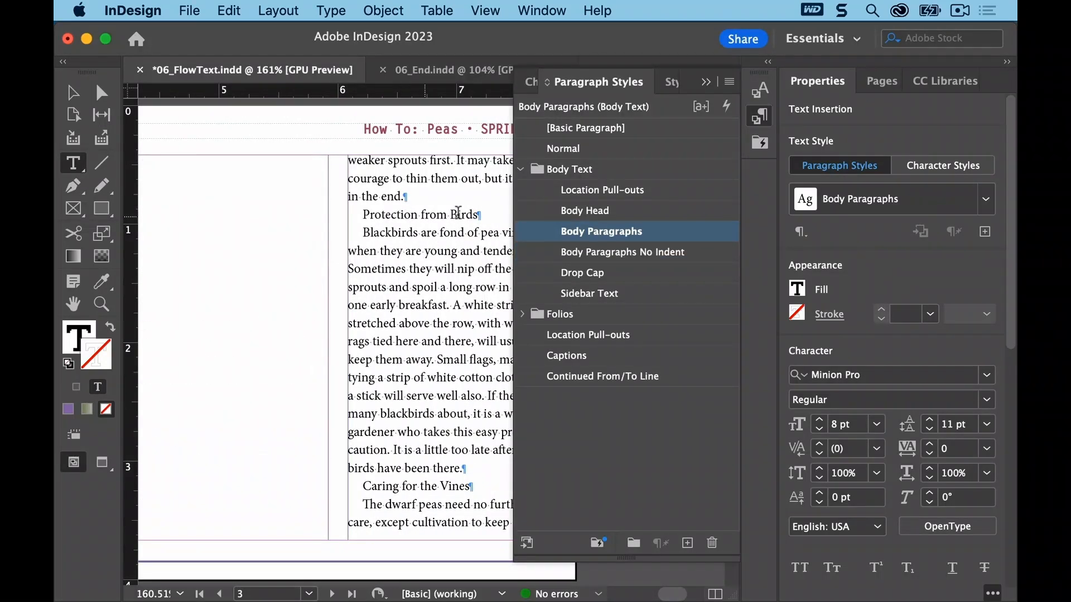
click(603, 215)
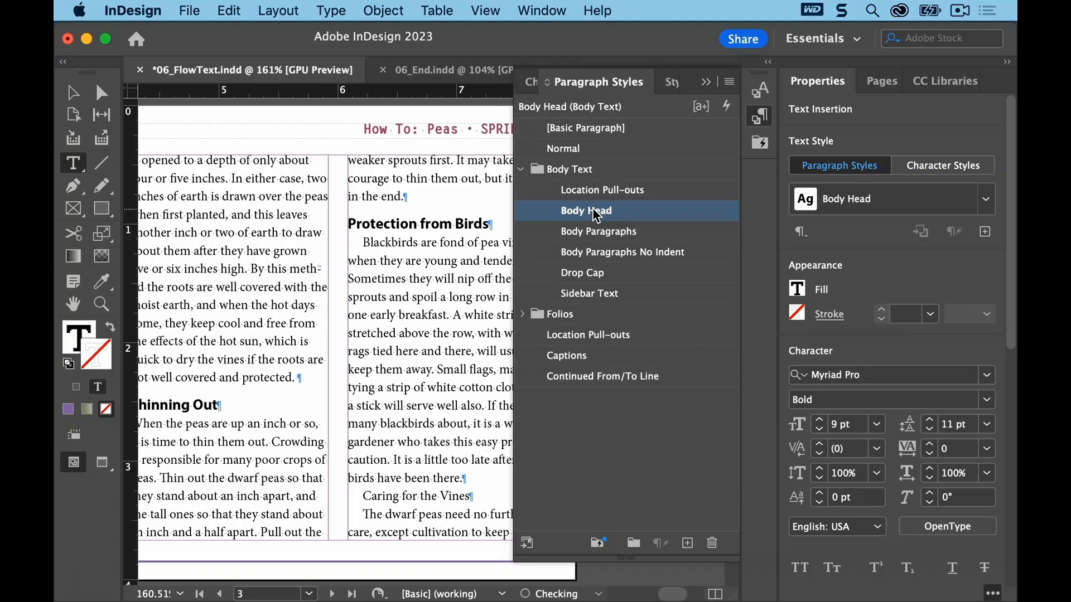
click(412, 290)
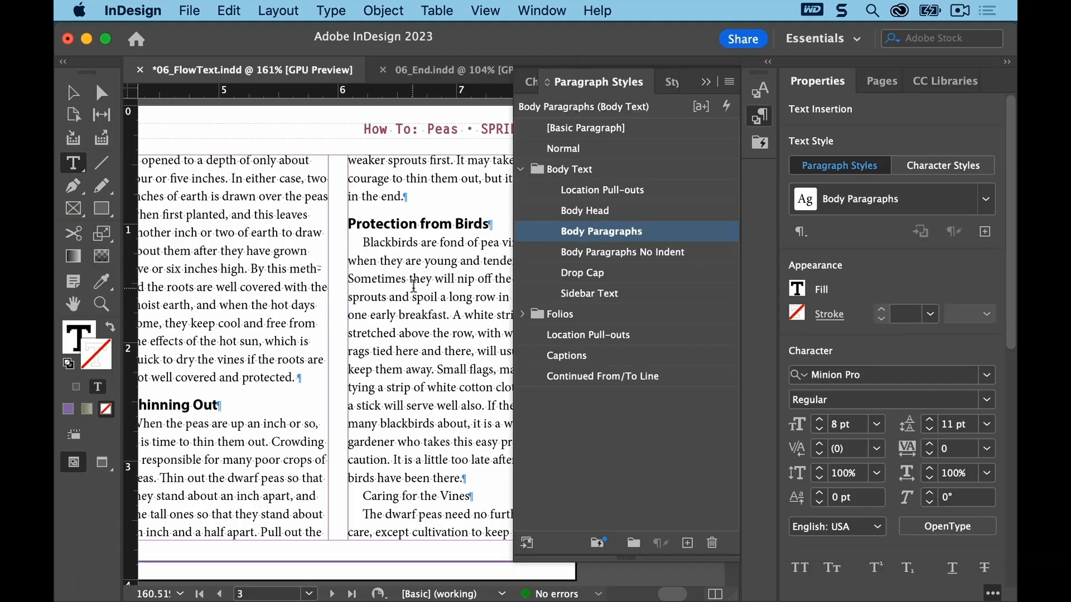
click(606, 257)
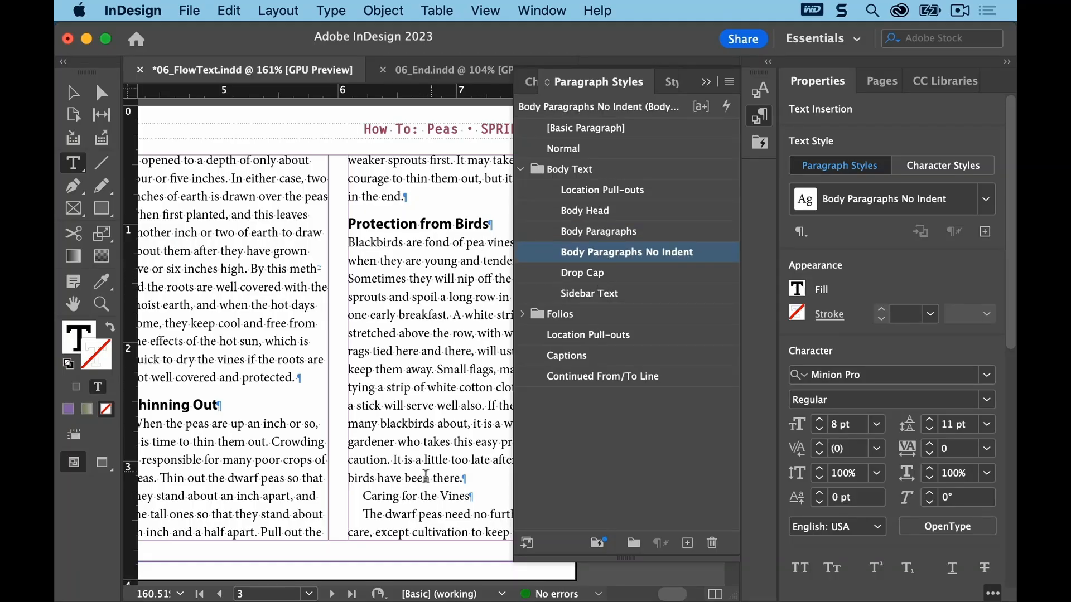
Step: Apply Body Head to the Caring for the Vines heading and Body Paragraphs No Indent to the paragraph following it
click(408, 494)
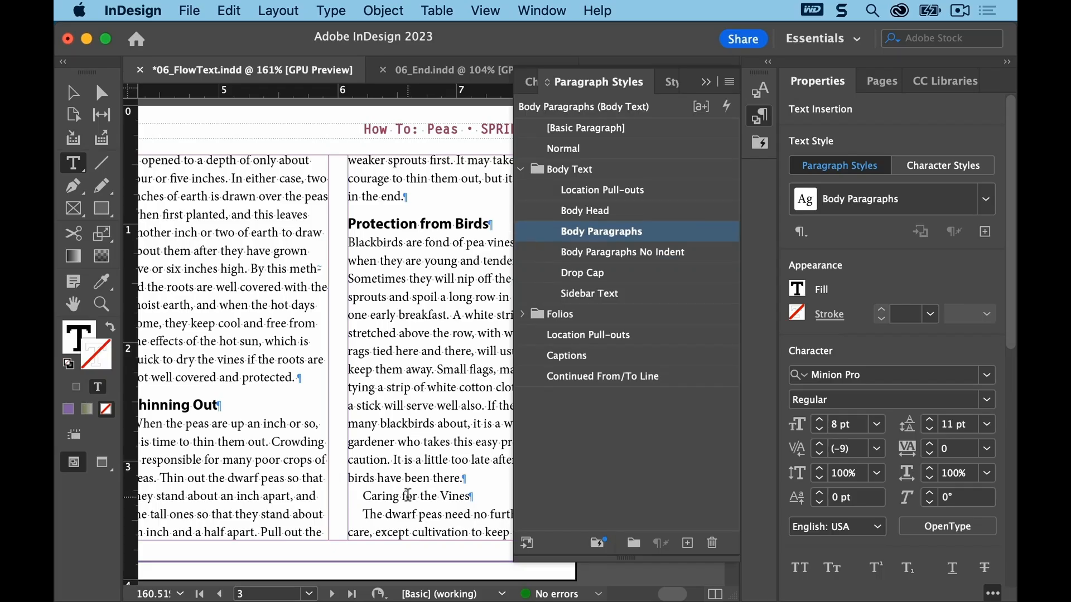
click(594, 216)
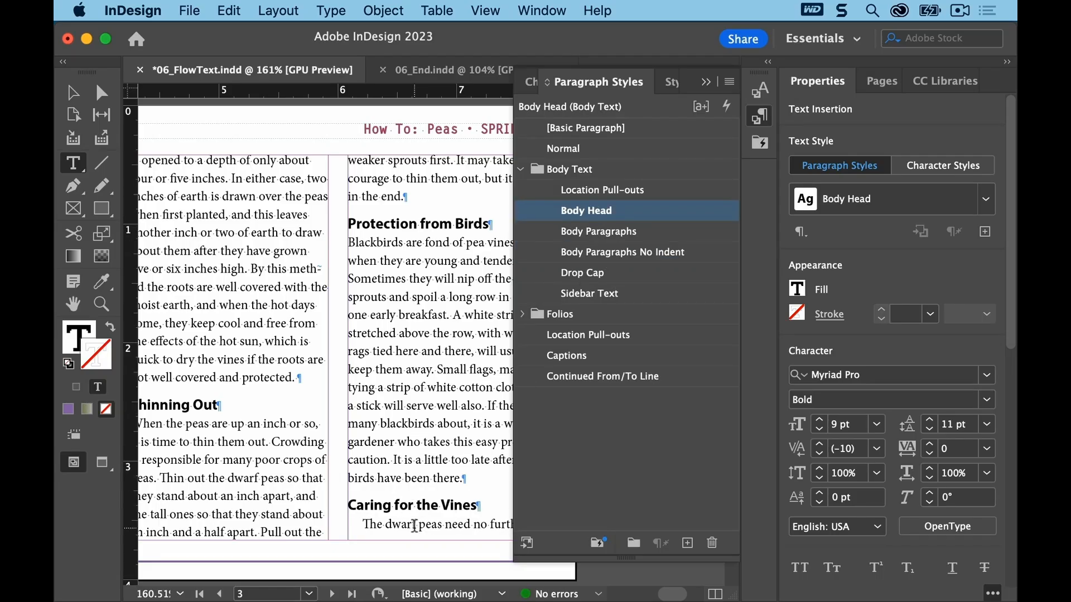
click(415, 526)
click(629, 254)
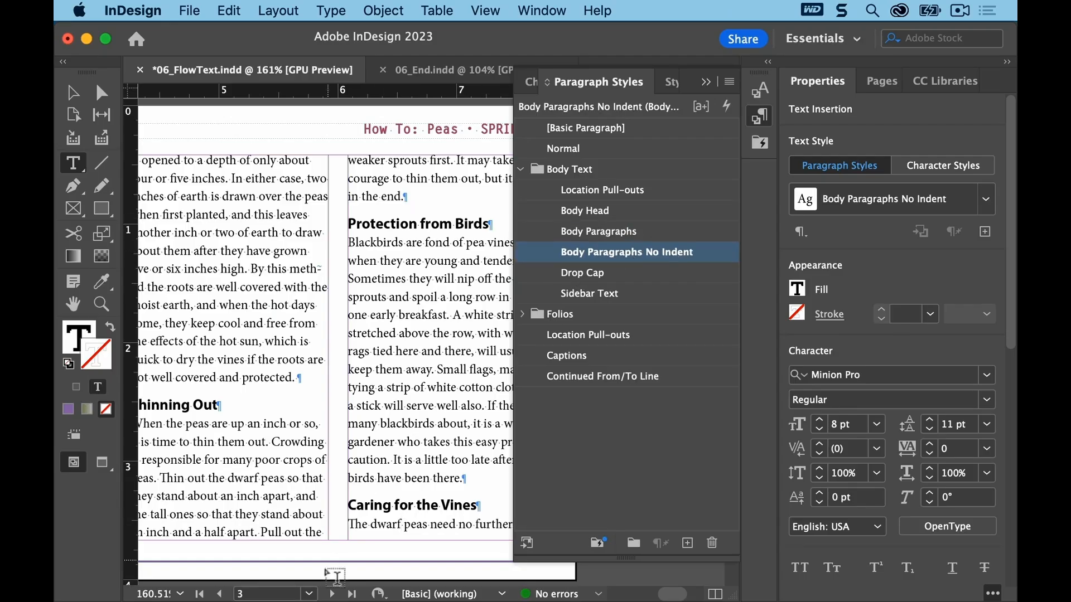
Step: On page 4, apply Body Head to the Picking Peas heading and Body Paragraphs No Indent to the paragraph after it
click(309, 593)
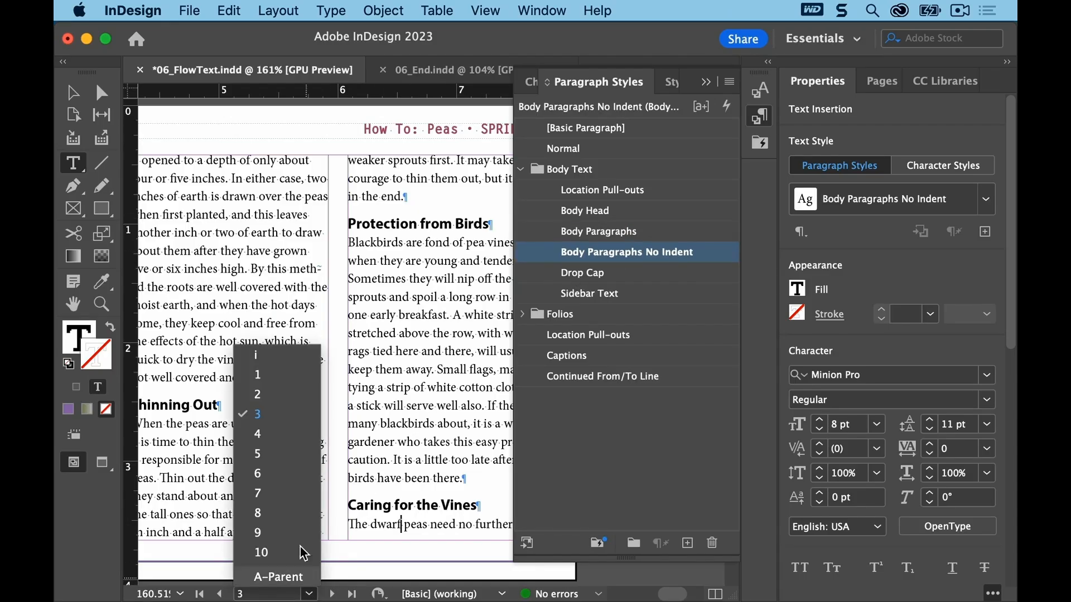
click(289, 433)
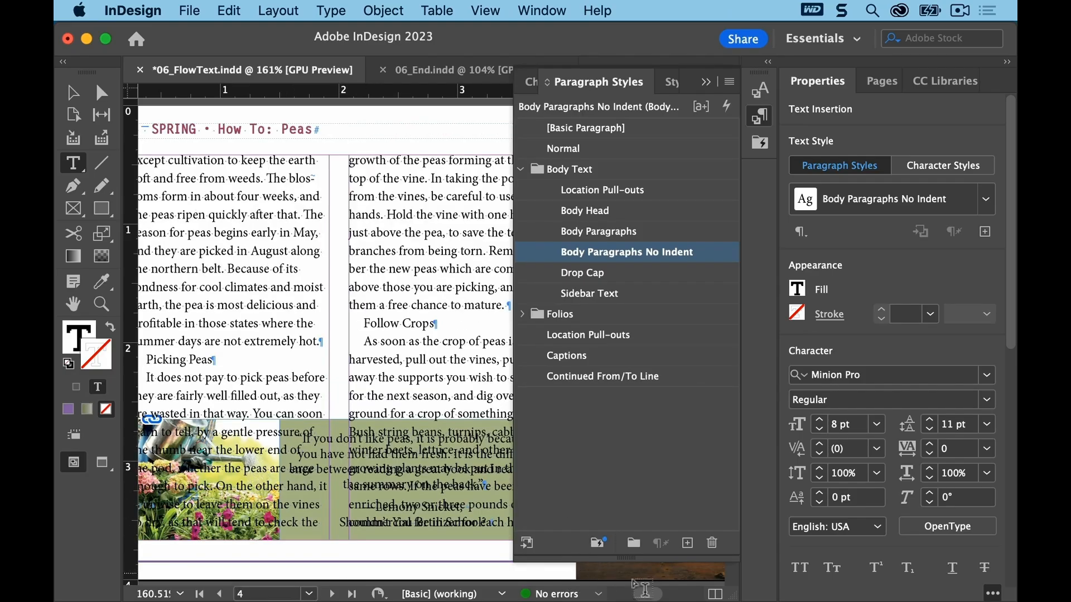
drag(642, 594, 637, 594)
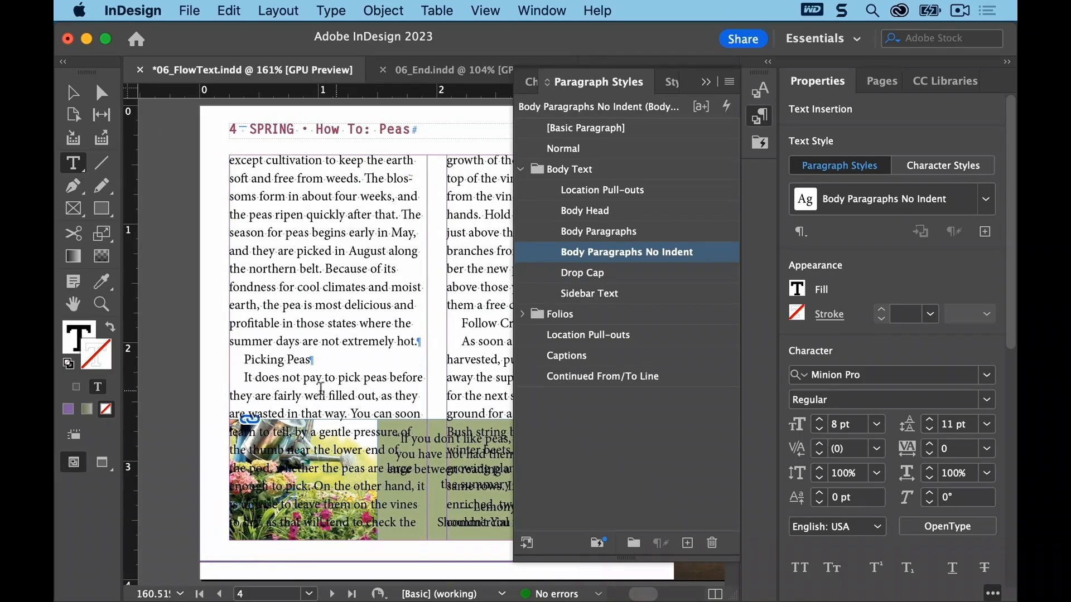
click(294, 359)
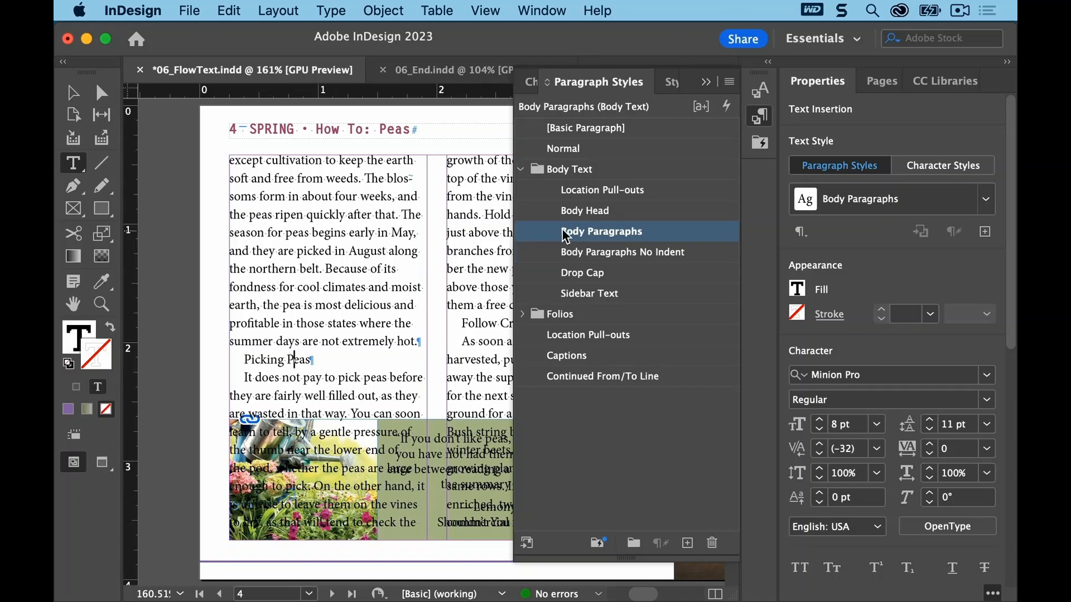
click(583, 212)
click(355, 405)
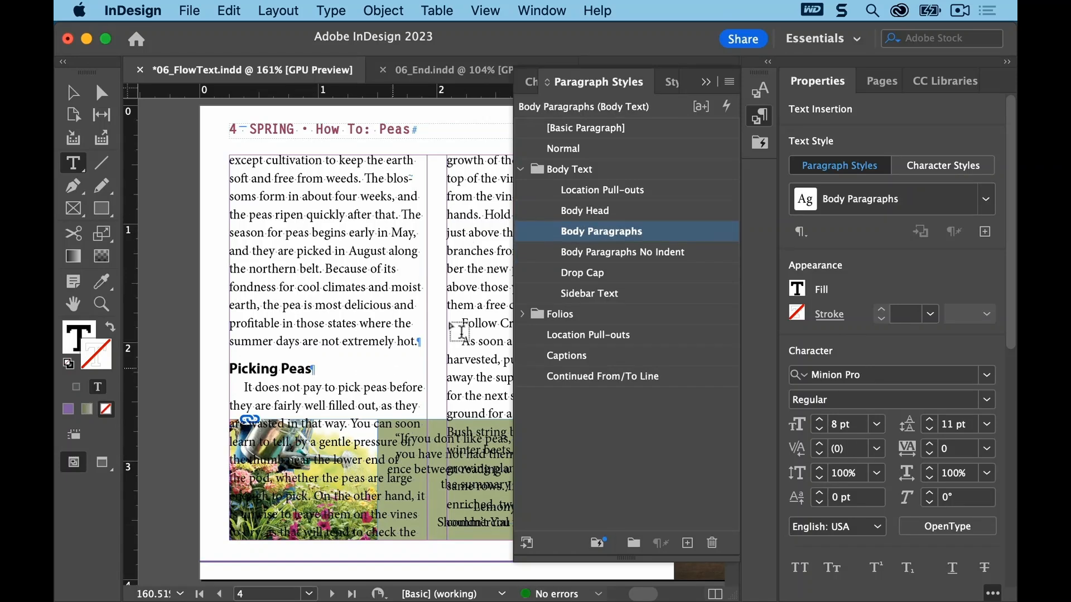
click(577, 252)
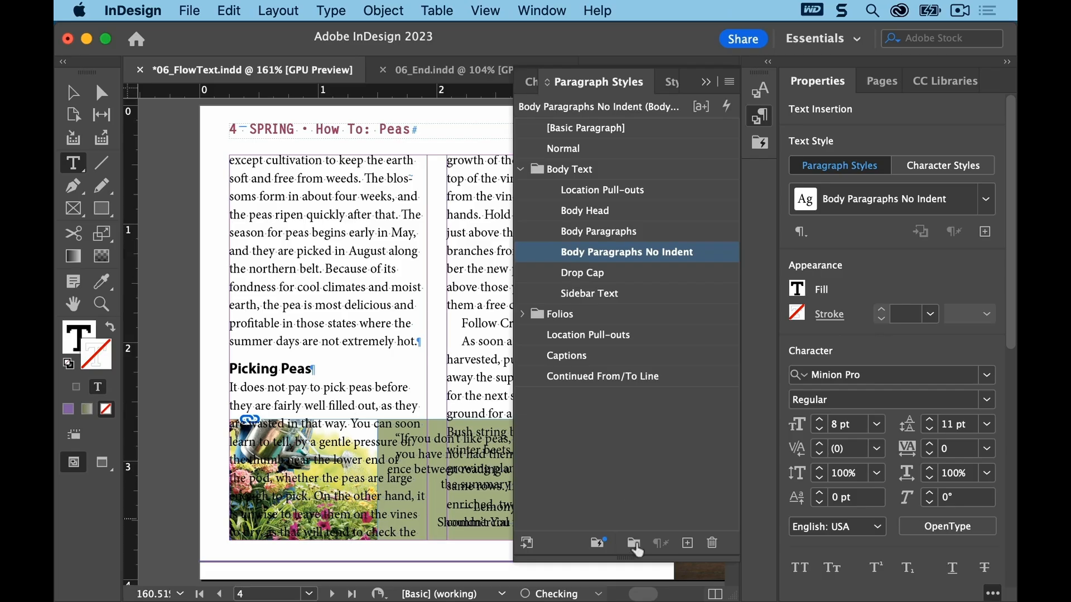
Step: Apply Body Head to the Follow Crops heading and Body Paragraphs No Indent to the paragraph following it
drag(646, 595, 651, 596)
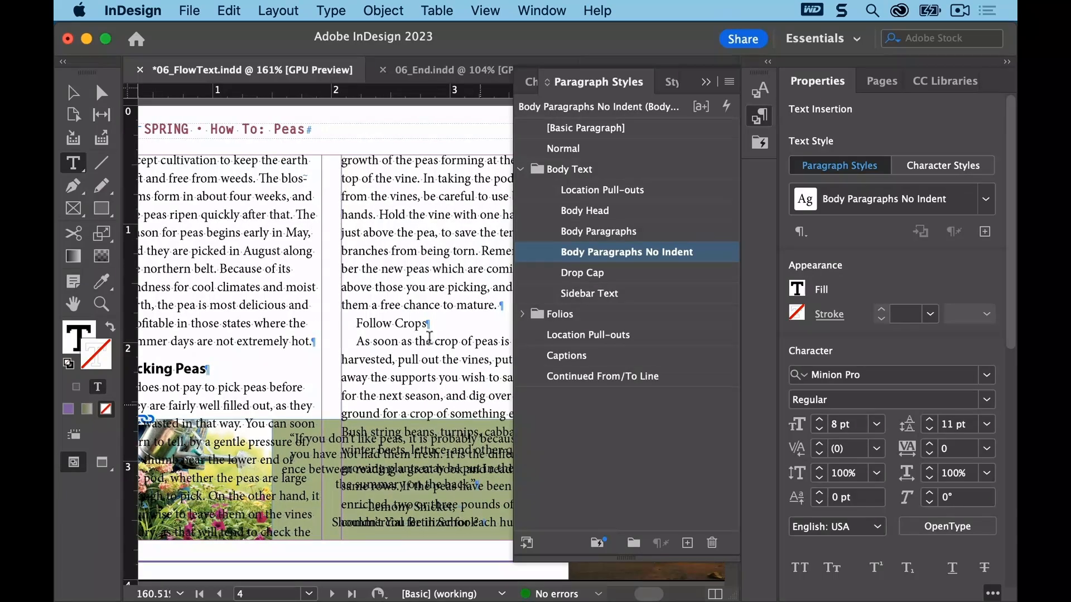
click(377, 324)
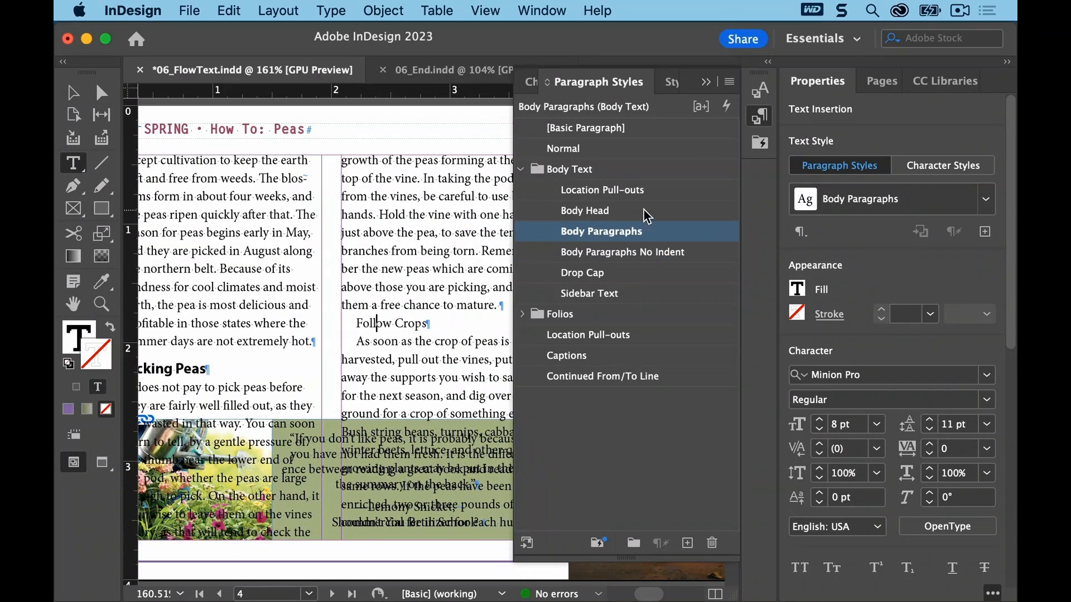
click(607, 214)
click(428, 374)
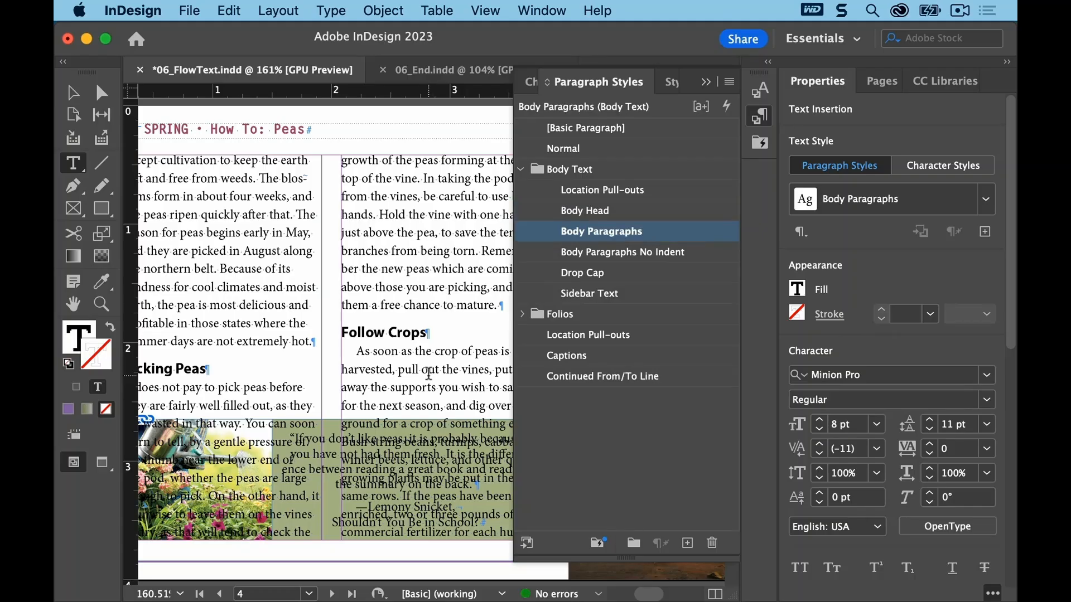
click(583, 251)
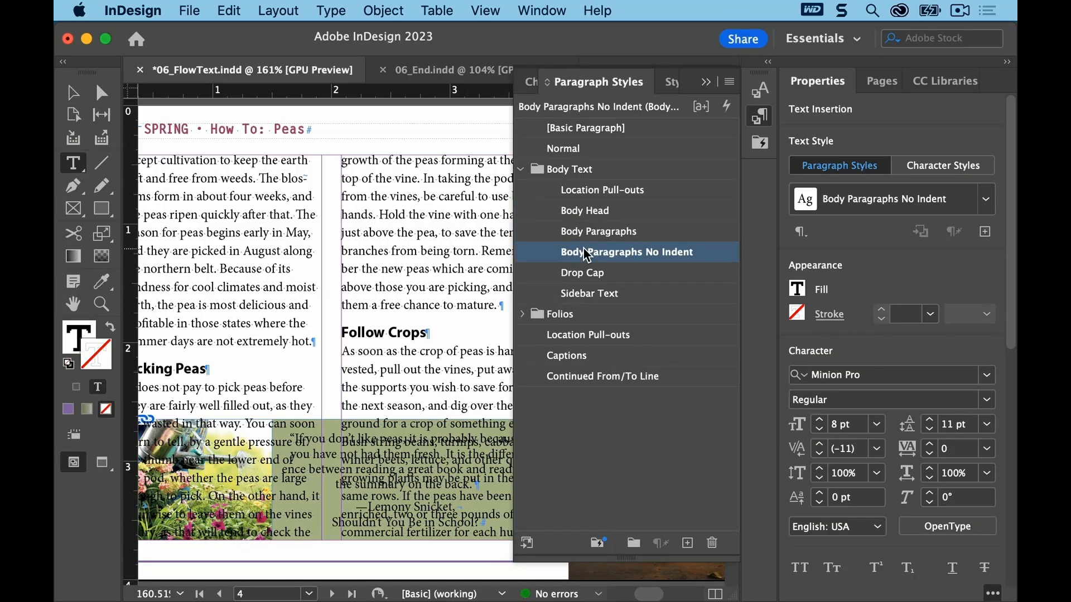
Step: Save the document
click(190, 11)
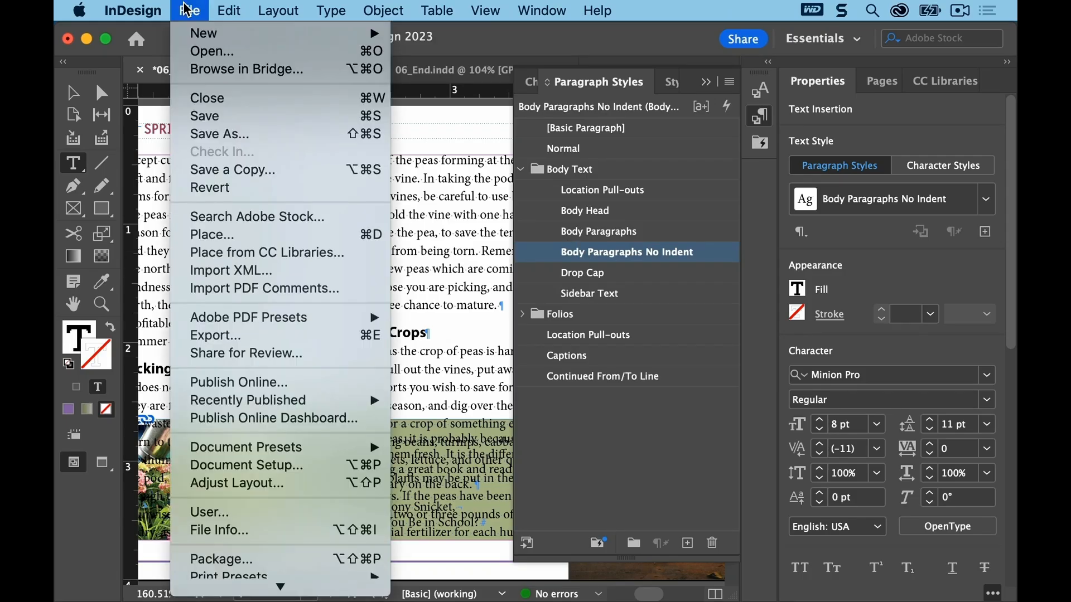
click(200, 116)
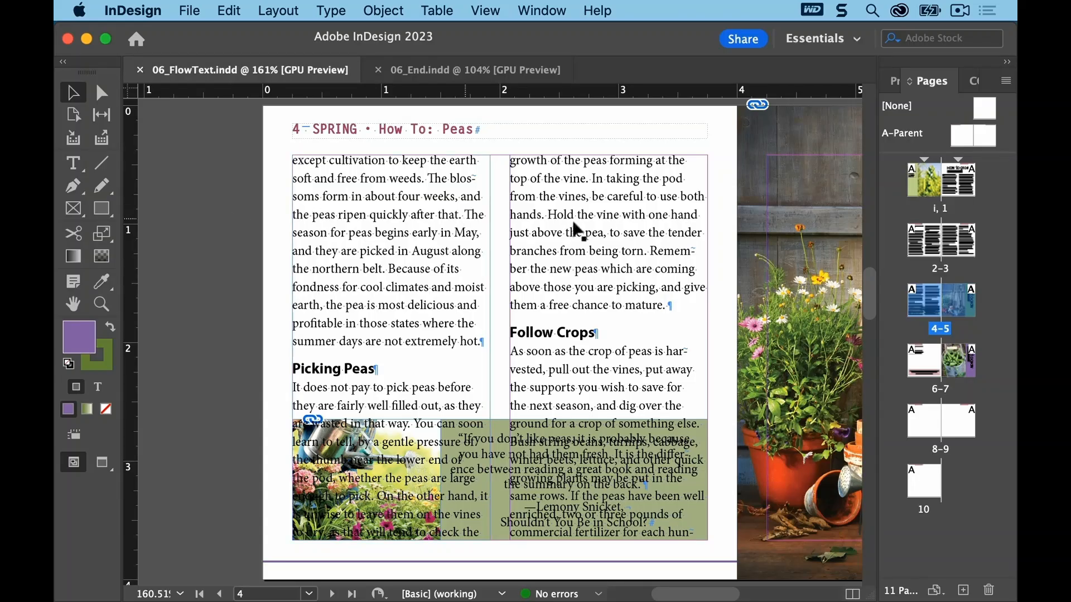
Step: On page 4, shorten both text column frames so they end above the image and quote panel
click(926, 309)
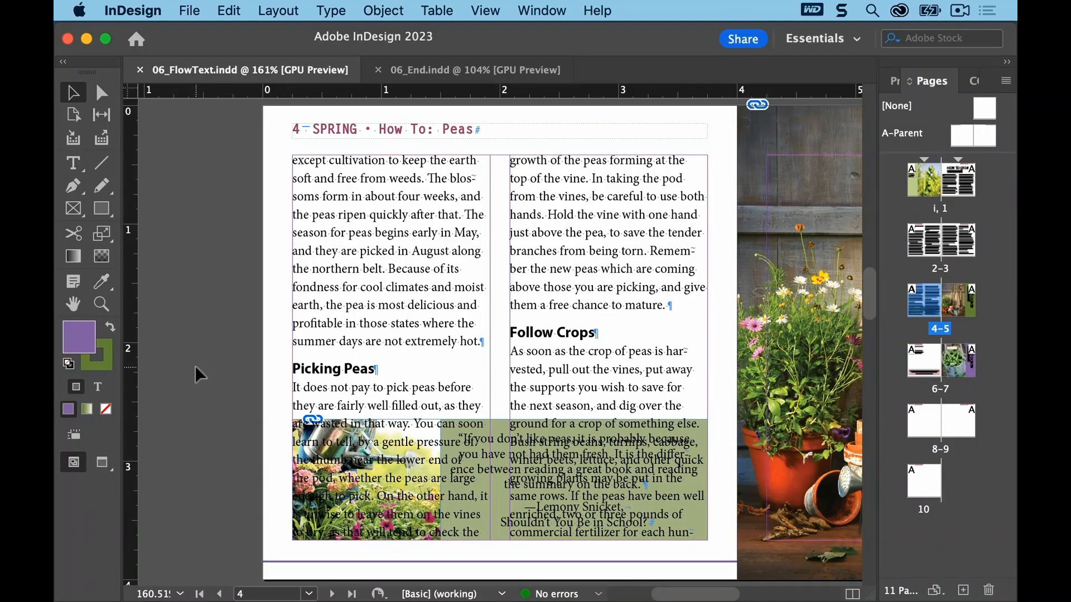
click(354, 326)
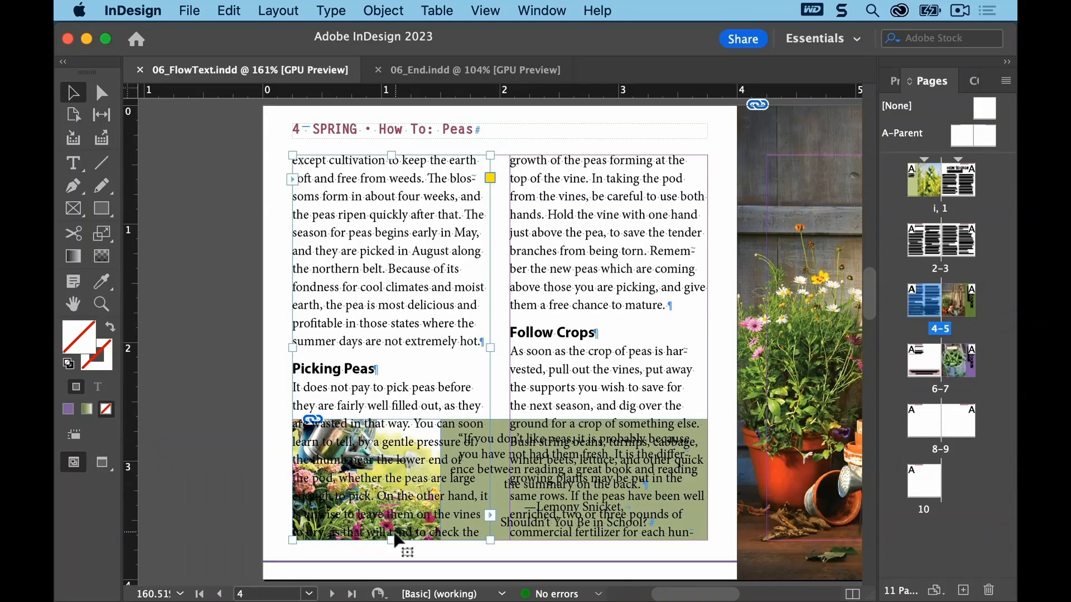
drag(392, 541, 401, 405)
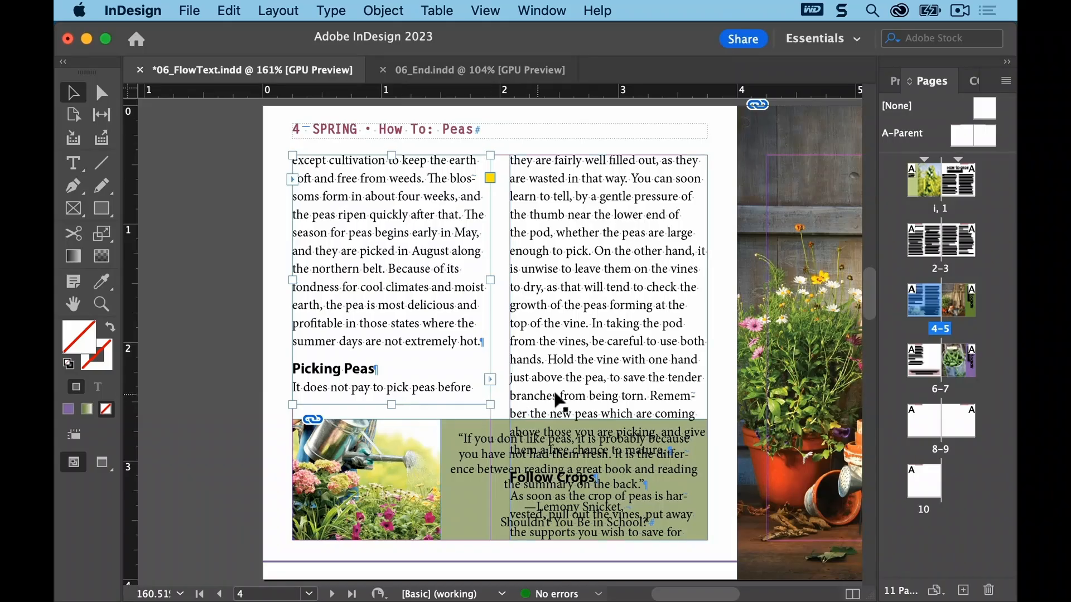
click(581, 390)
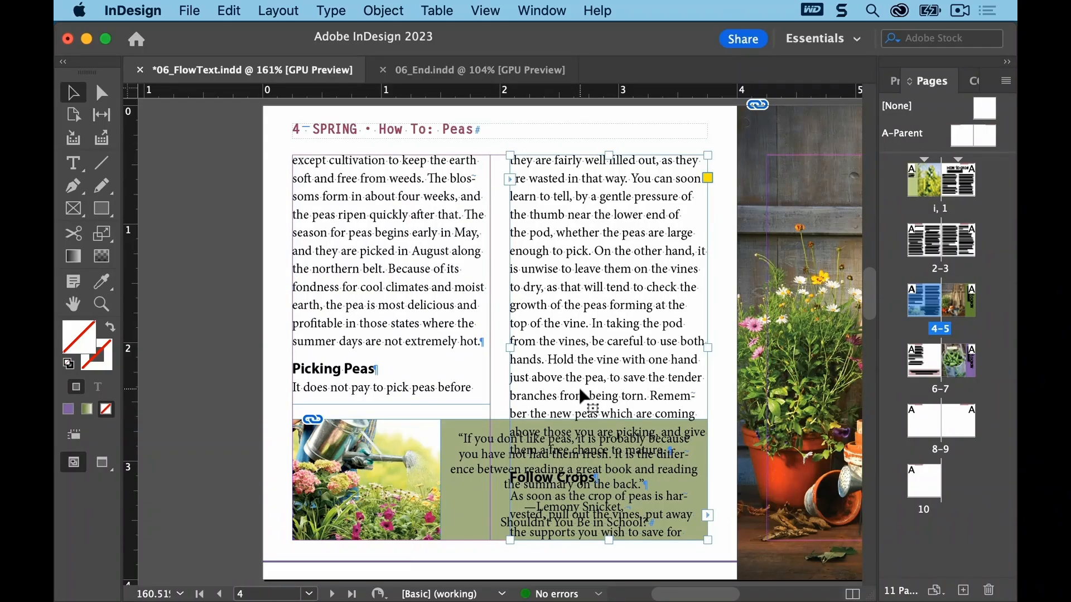
drag(608, 540, 609, 408)
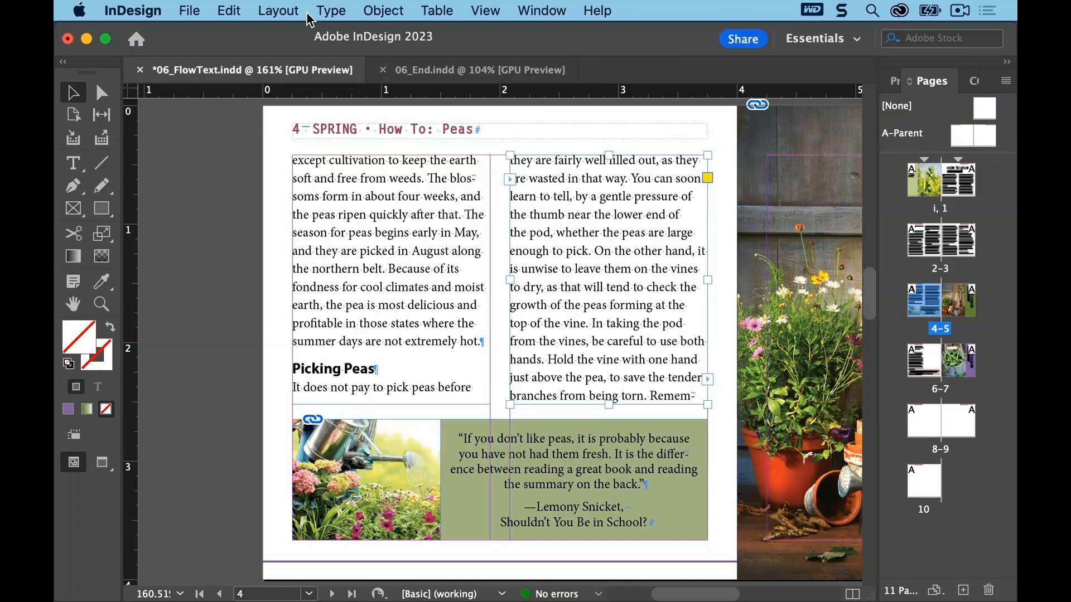
Step: On the next spread, shorten both text column frames on page 6 so they end above the pink quote box
click(283, 8)
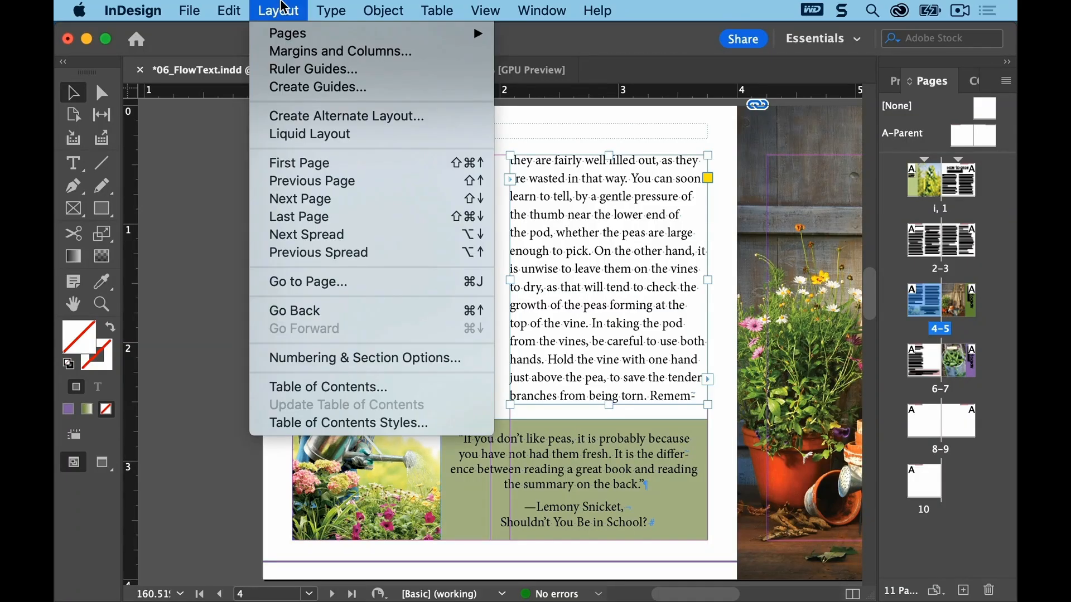
click(300, 235)
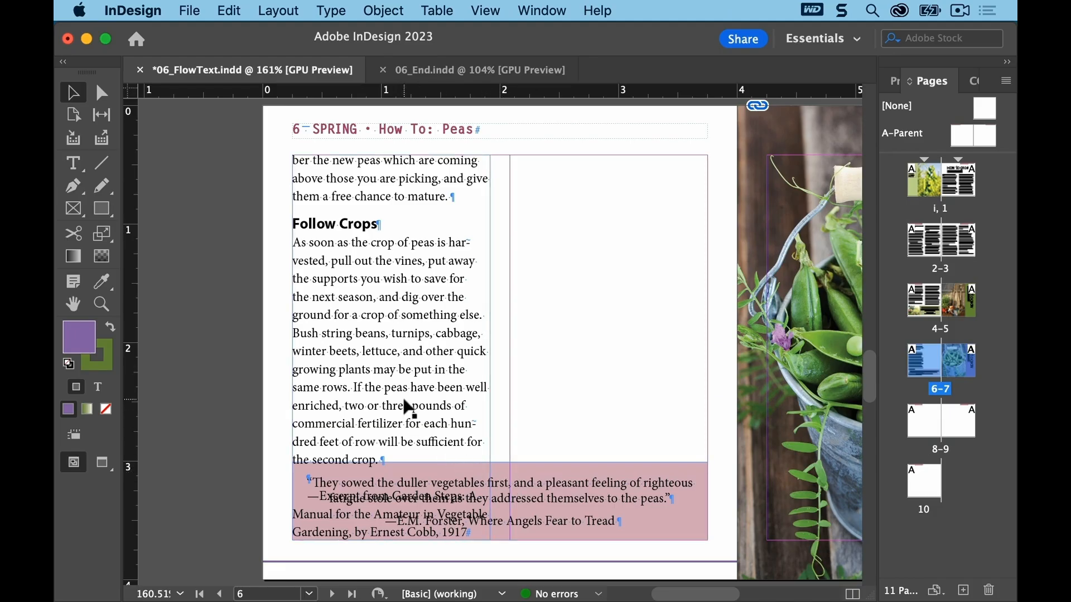
click(406, 403)
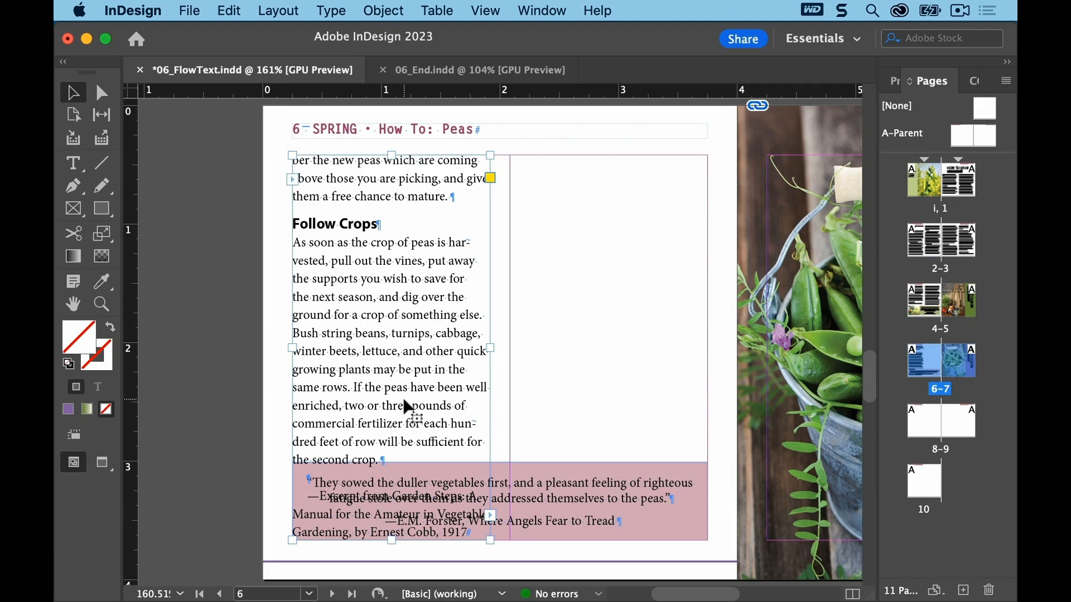
drag(391, 540, 394, 453)
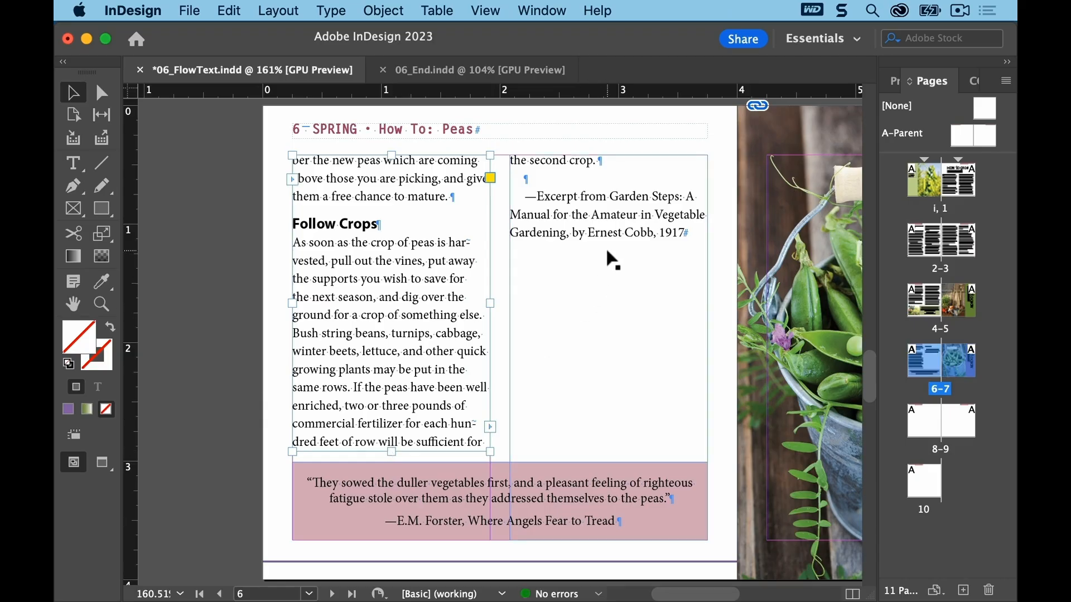
click(612, 261)
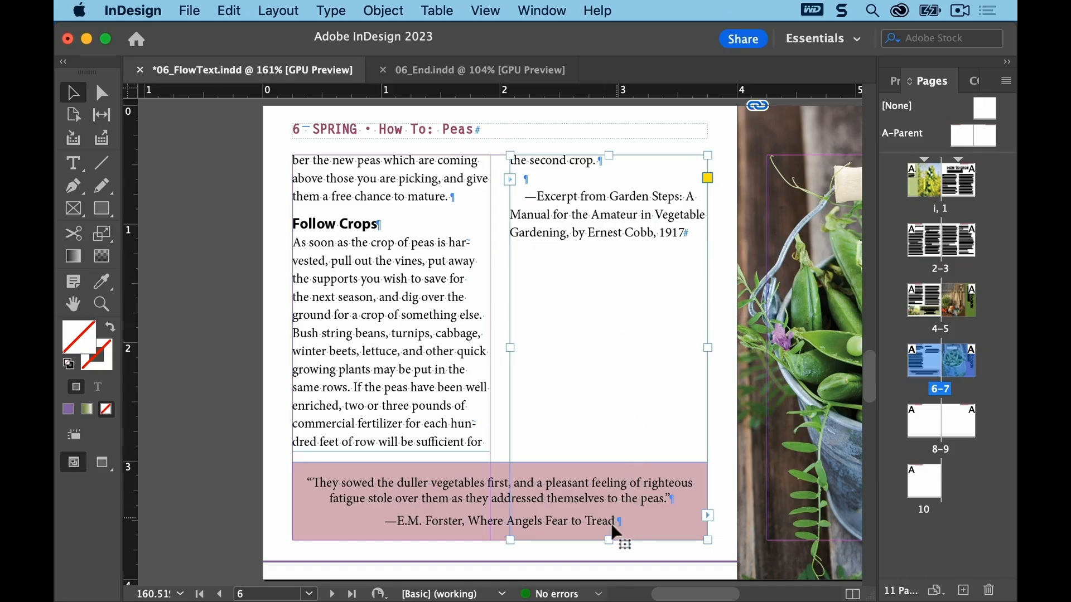
drag(608, 539, 612, 456)
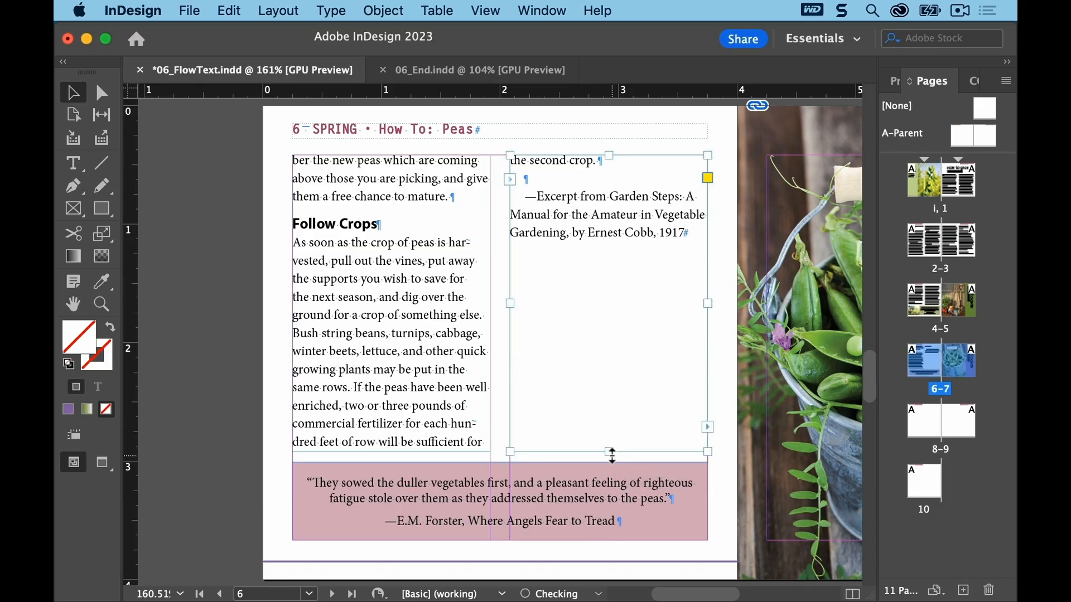
click(211, 200)
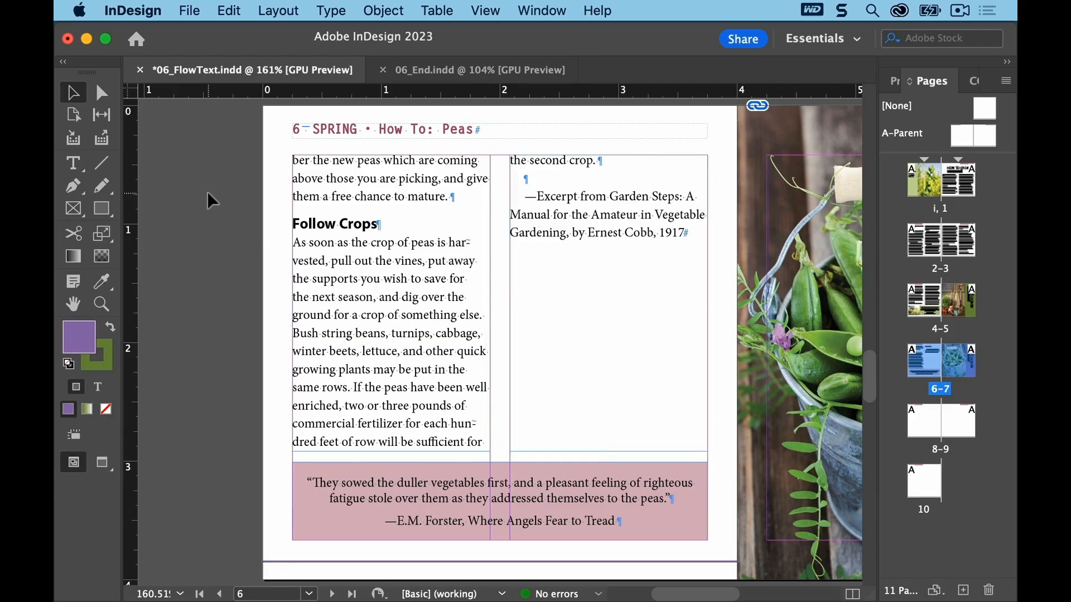
Step: Save the document
click(189, 8)
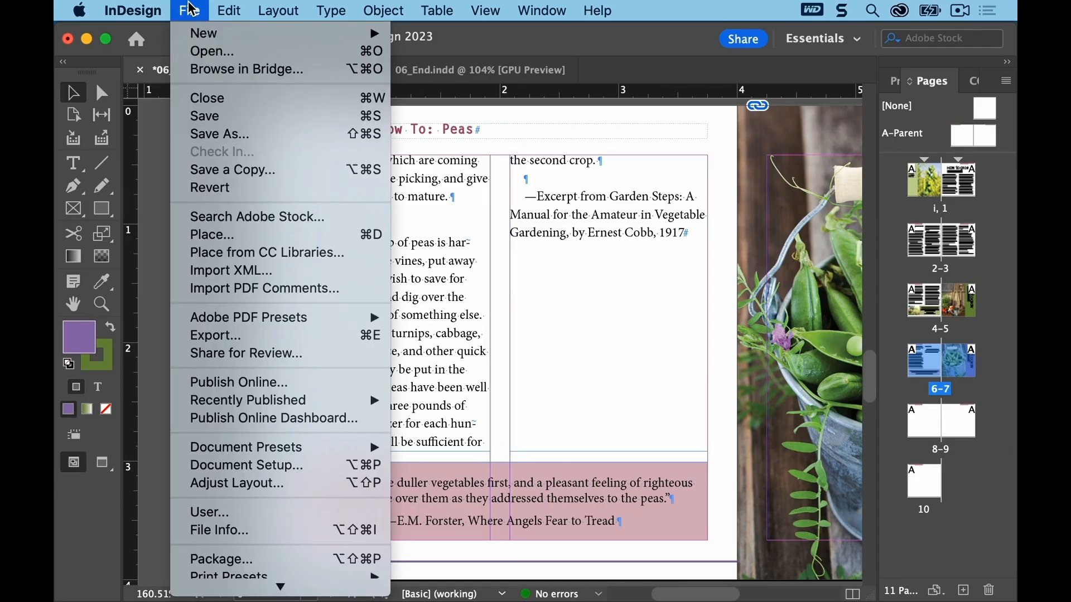
click(192, 117)
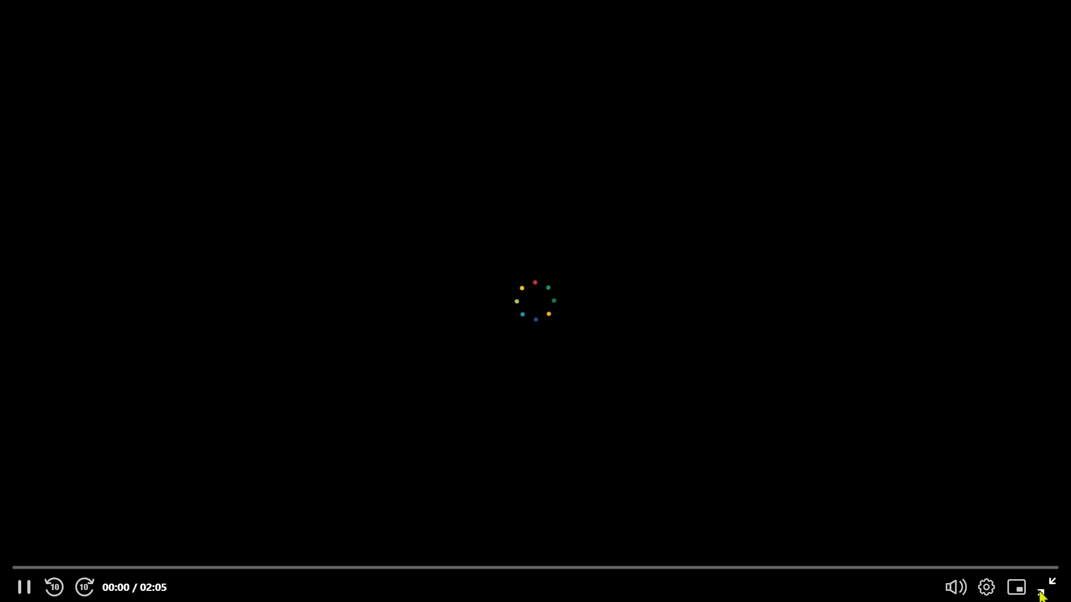
click(1042, 596)
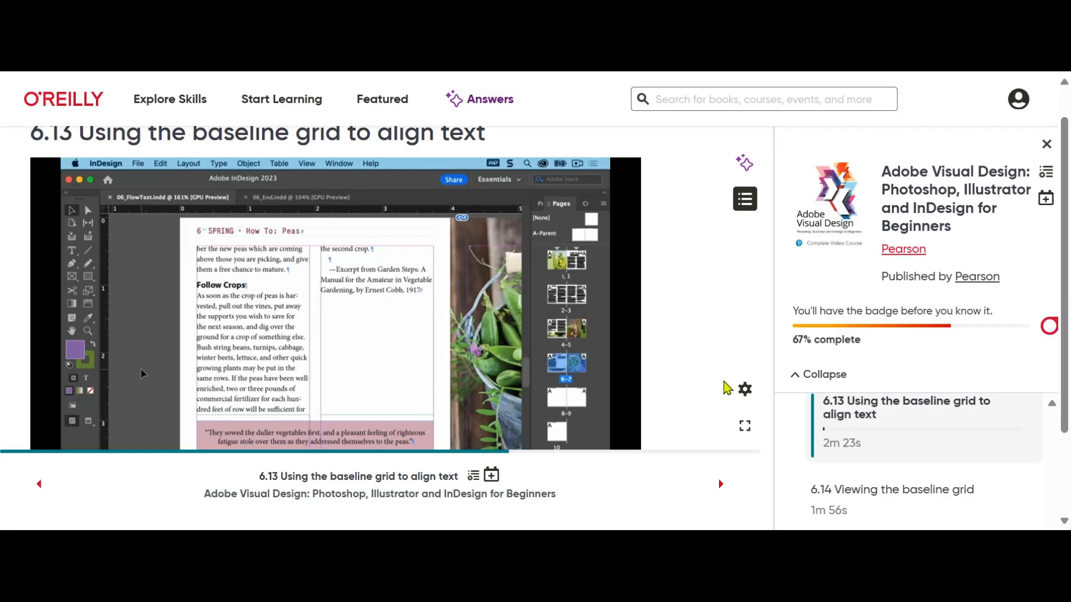
scroll(875, 480, down, 1)
scroll(880, 491, down, 1)
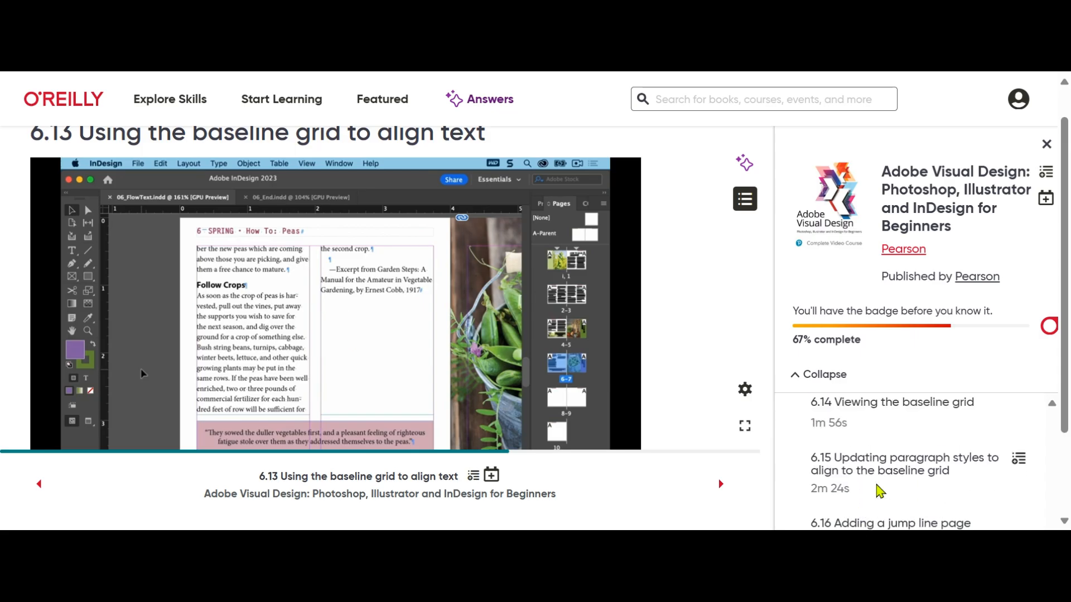
scroll(879, 492, down, 2)
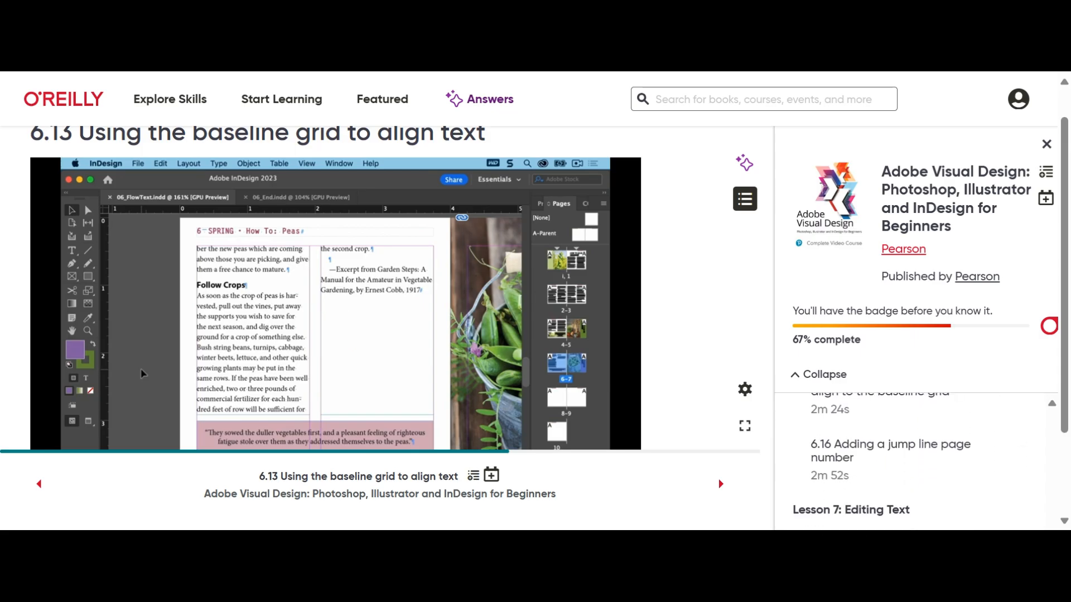
scroll(879, 492, up, 2)
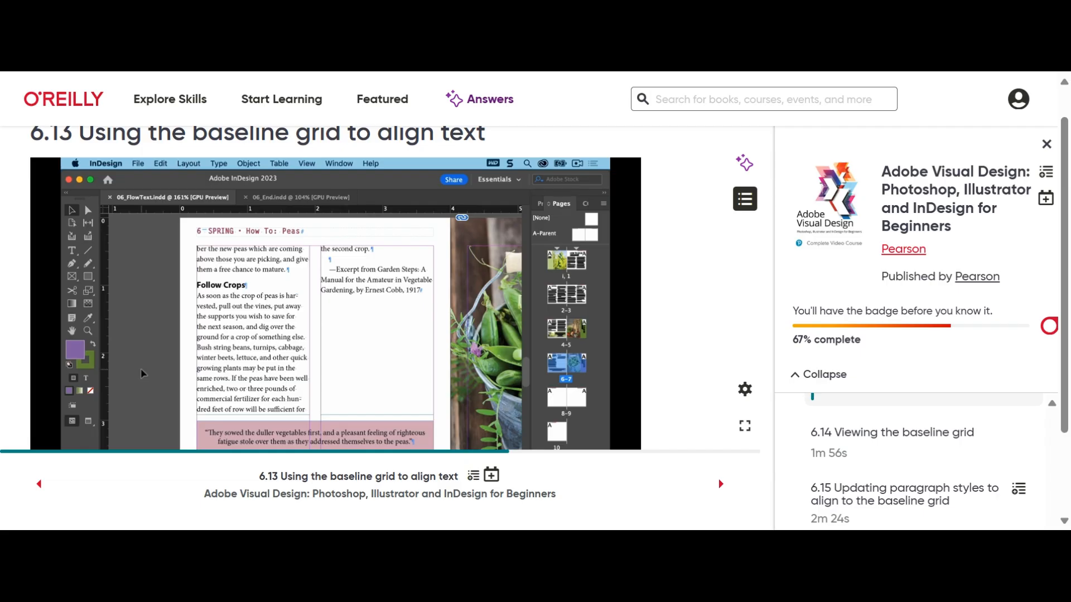
scroll(880, 492, up, 1)
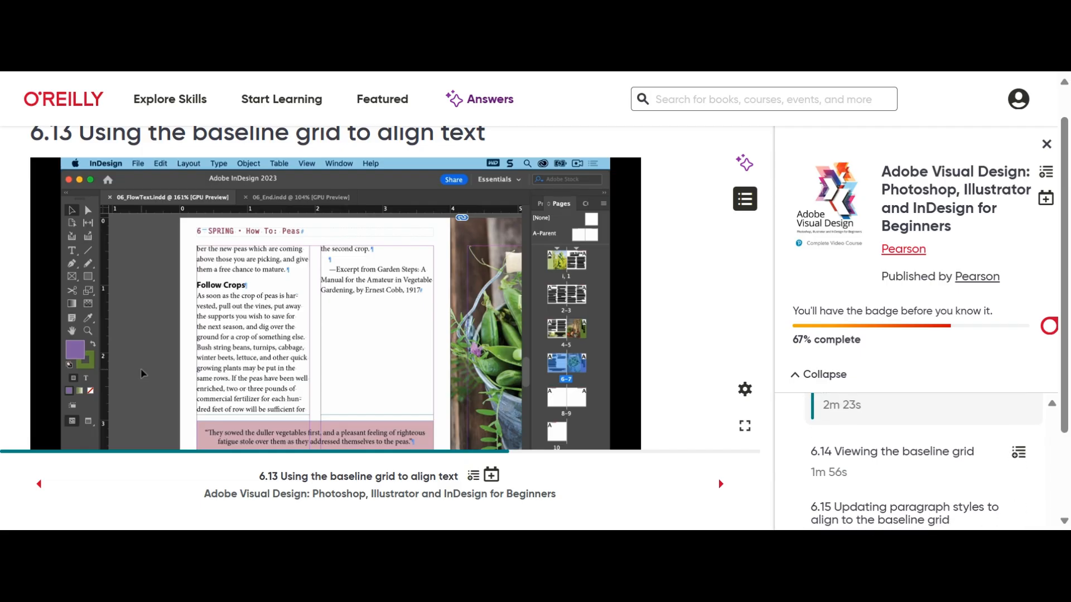
scroll(879, 492, up, 1)
scroll(880, 492, down, 1)
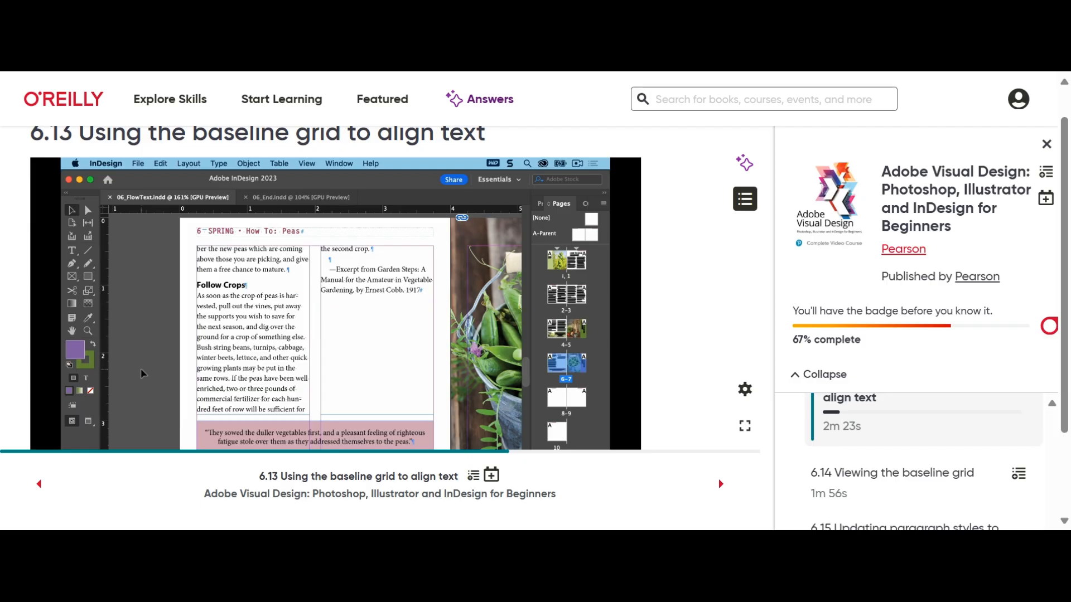
scroll(265, 354, down, 1)
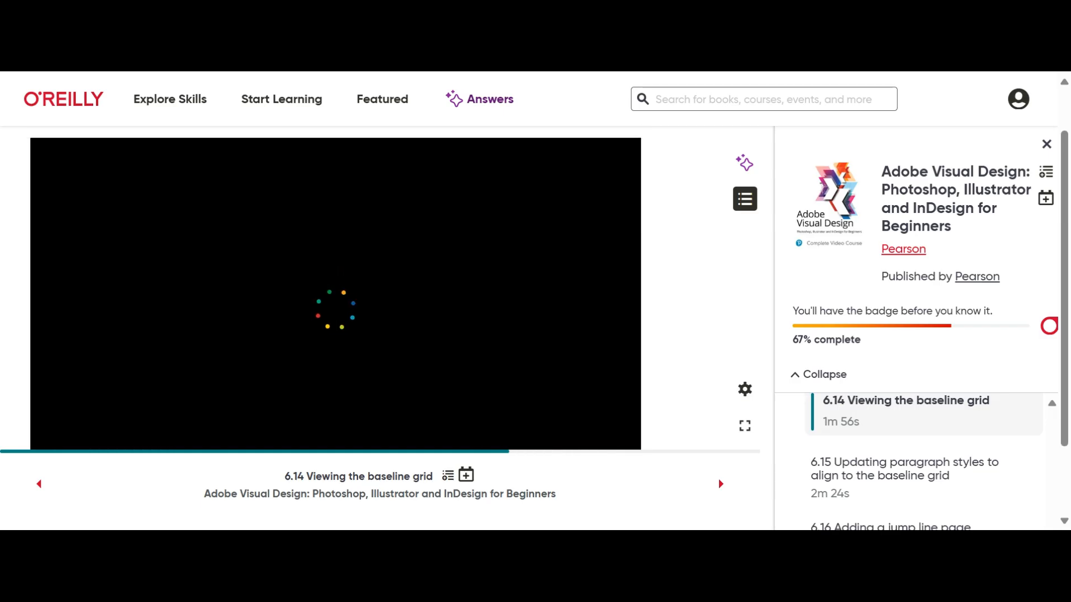
scroll(945, 474, down, 3)
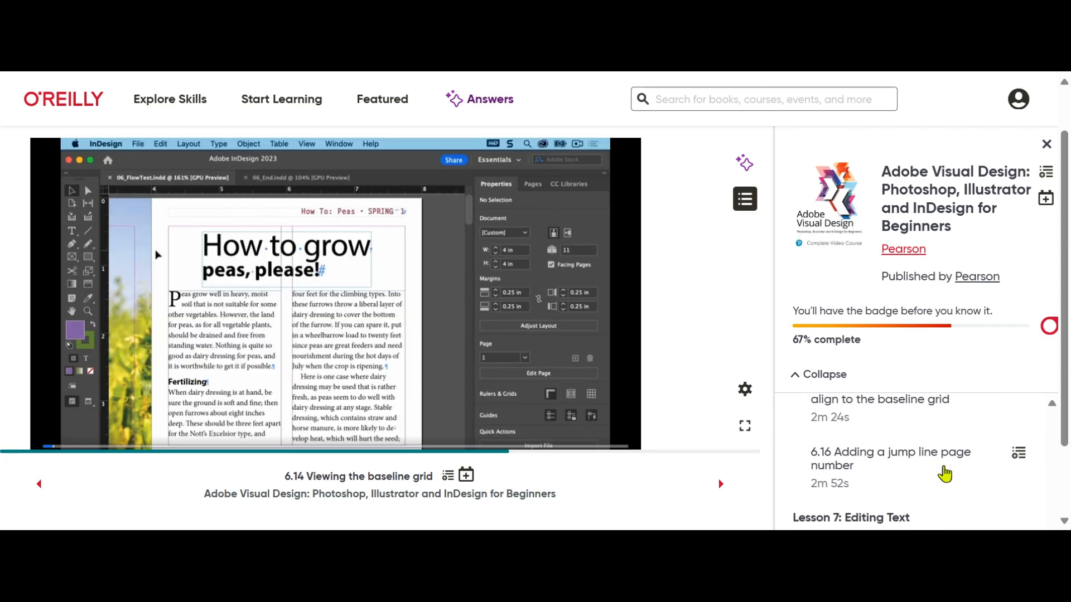
scroll(945, 475, up, 1)
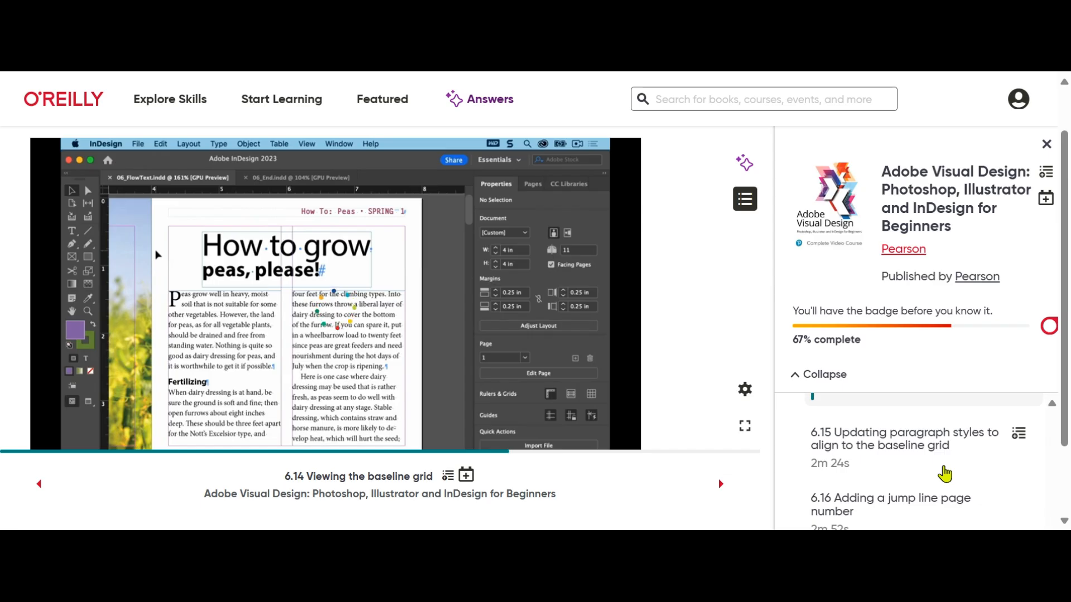
scroll(945, 474, up, 1)
scroll(920, 463, up, 1)
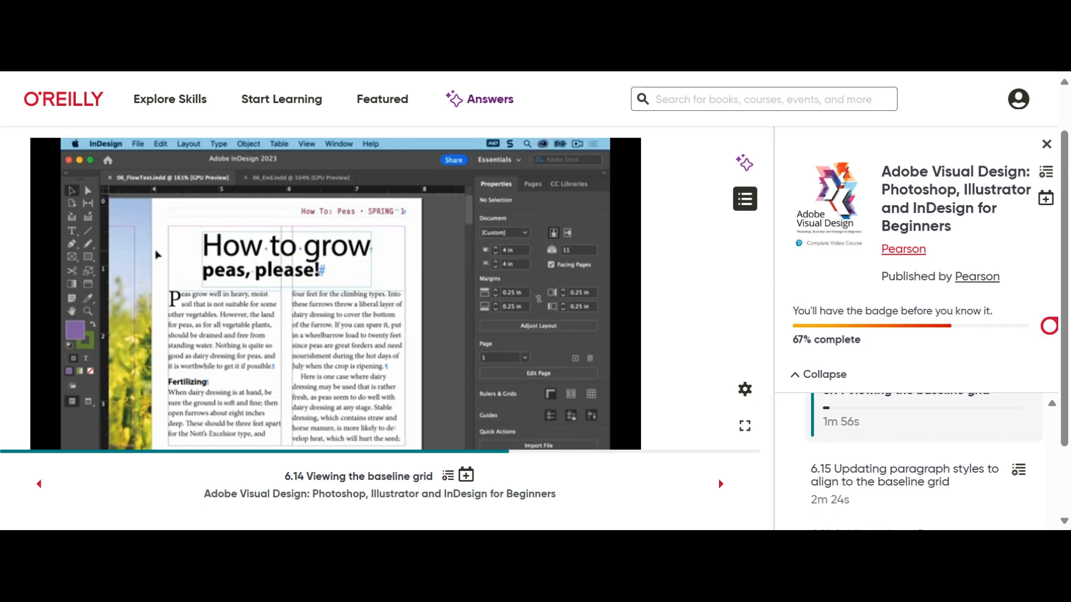
scroll(920, 463, up, 1)
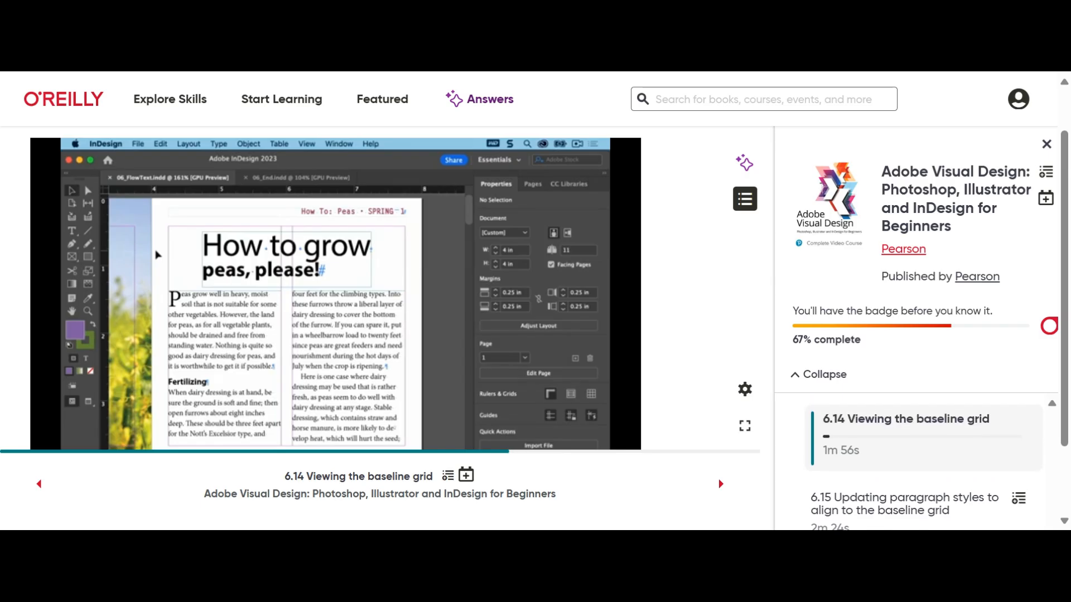
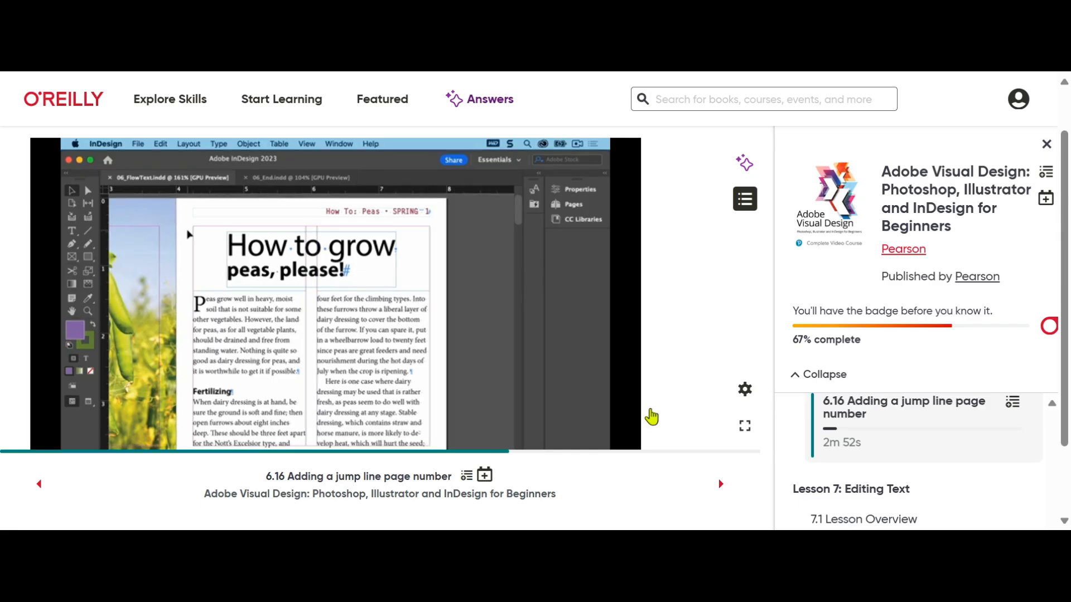
scroll(568, 411, down, 1)
scroll(569, 411, up, 1)
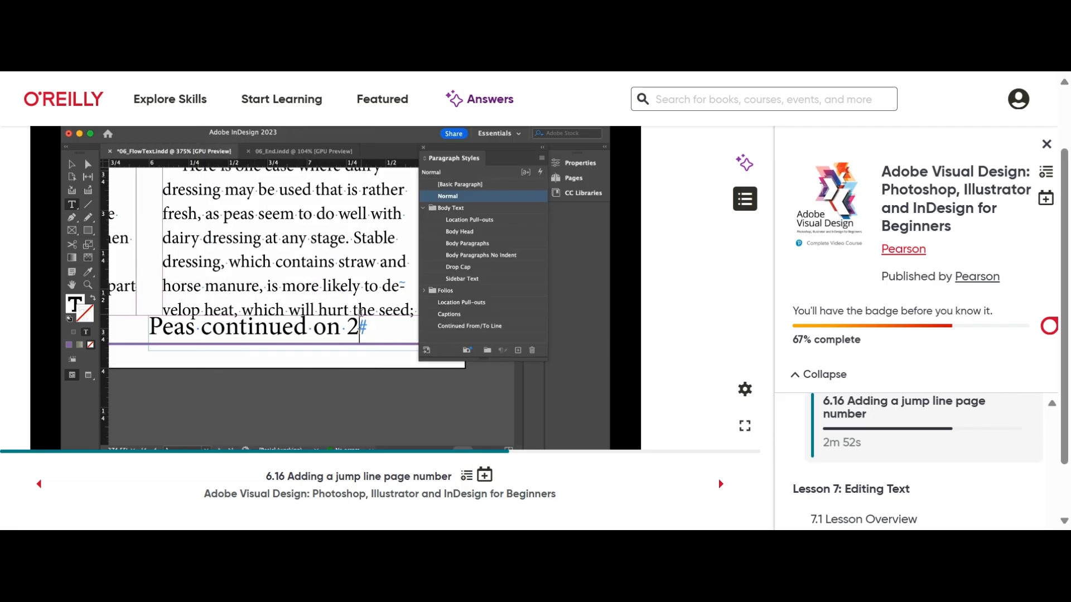
mouse_move(605, 400)
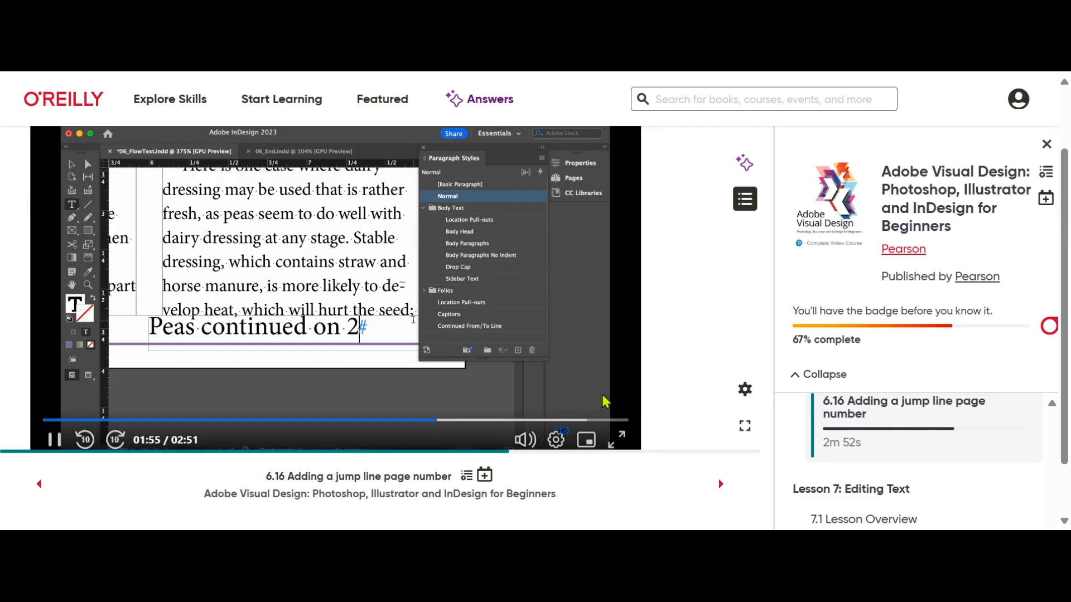